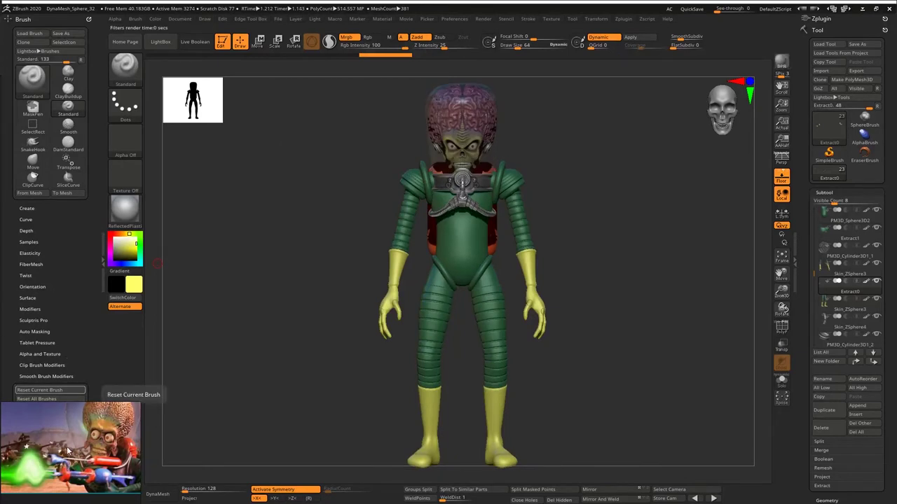
# Step: Load a Sphere3D primitive in place of the Martian figure and set the active colour to white
pyautogui.scroll(-1, 68, 451)
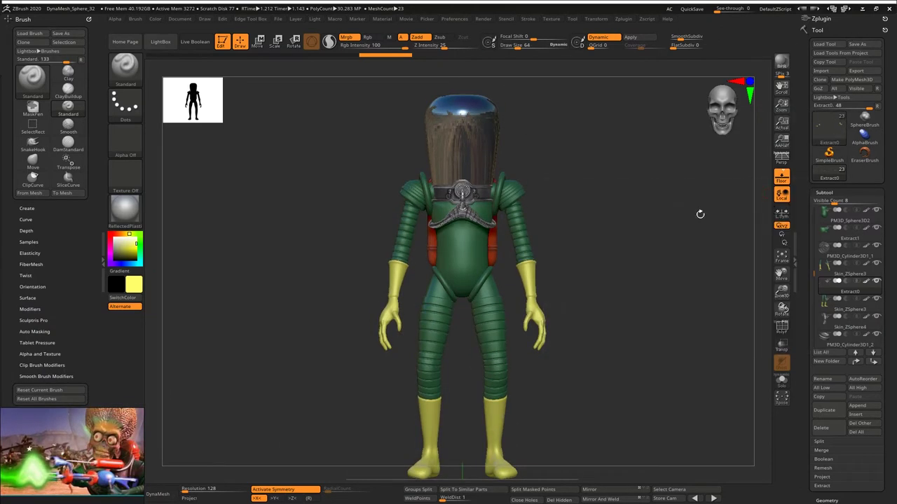
pyautogui.click(828, 133)
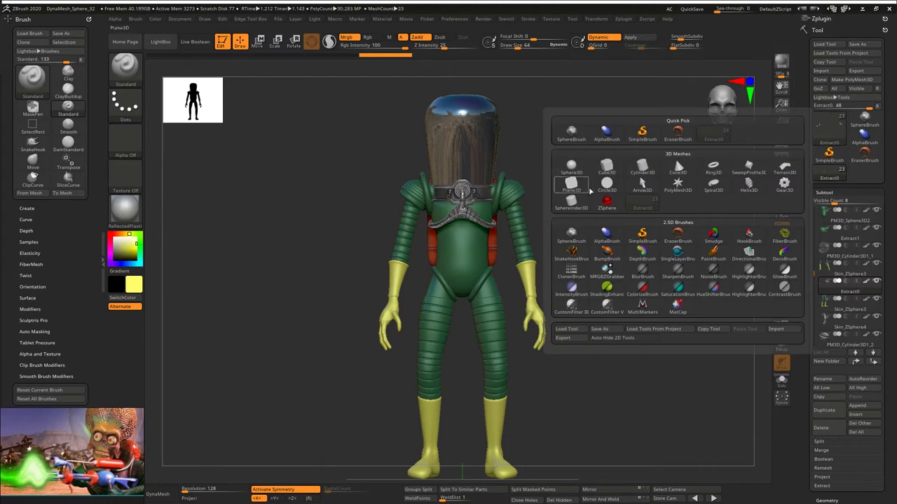
pyautogui.click(579, 166)
pyautogui.keyDown('alt'); pyautogui.moveTo(567, 133); pyautogui.dragTo(577, 236); pyautogui.keyUp('alt')
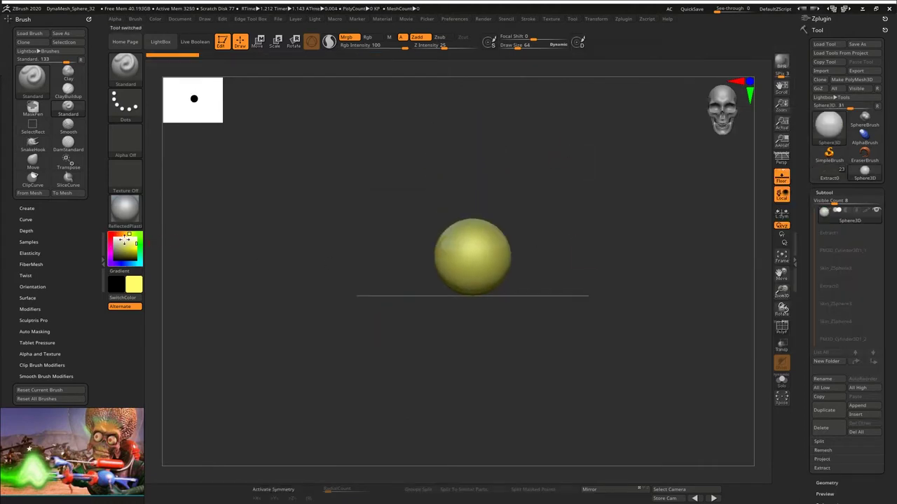
pyautogui.moveTo(105, 224); pyautogui.dragTo(113, 238)
pyautogui.keyDown('alt'); pyautogui.moveTo(502, 193); pyautogui.dragTo(539, 198); pyautogui.keyUp('alt')
pyautogui.moveTo(635, 174); pyautogui.dragTo(599, 142)
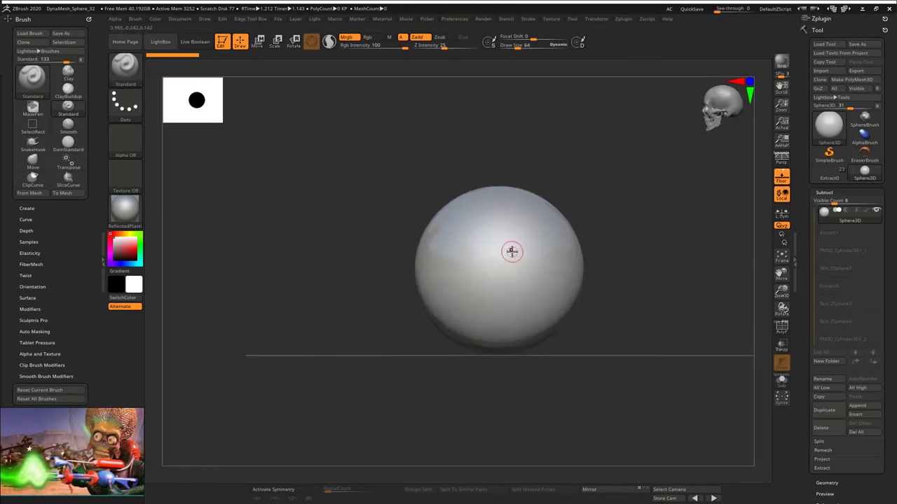
pyautogui.keyDown('alt'); pyautogui.moveTo(628, 198); pyautogui.dragTo(582, 201); pyautogui.keyUp('alt')
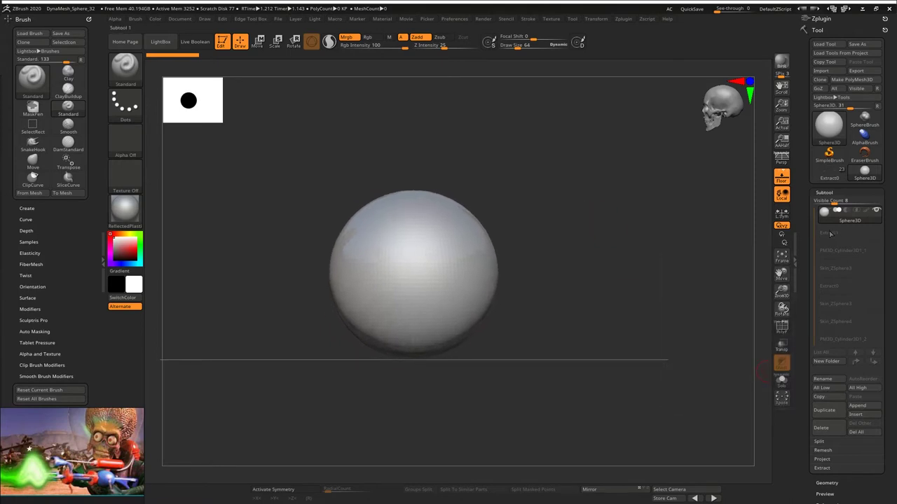
# Step: Set the sphere's horizontal subdivision count (HDivide) to 48 while checking its wireframe
pyautogui.click(784, 330)
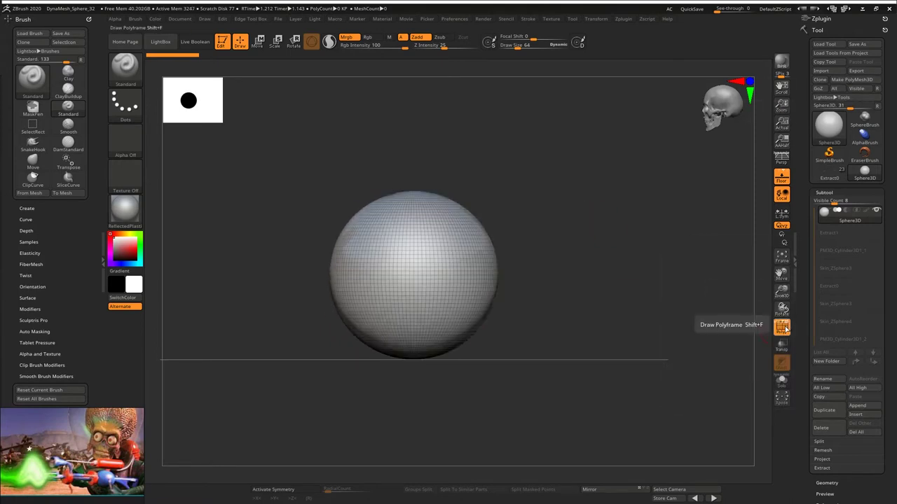
pyautogui.moveTo(801, 308); pyautogui.dragTo(803, 210)
pyautogui.click(830, 301)
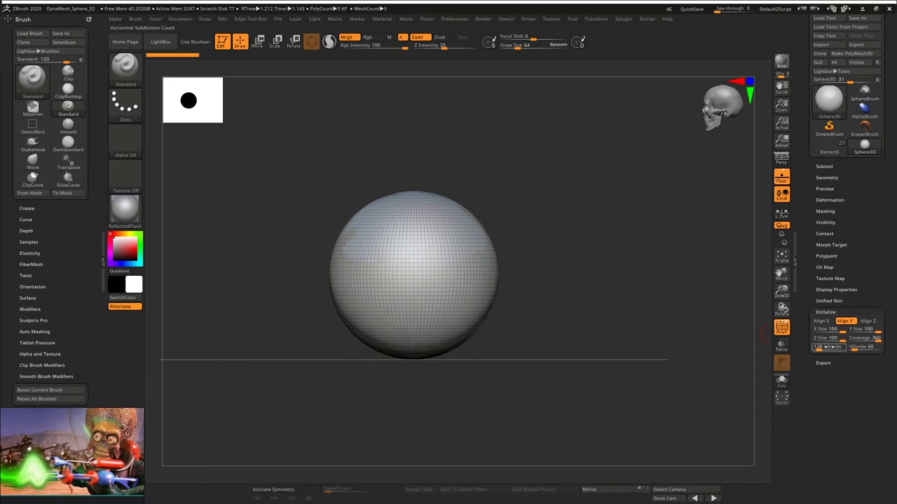
pyautogui.write('48')
pyautogui.press('Return')
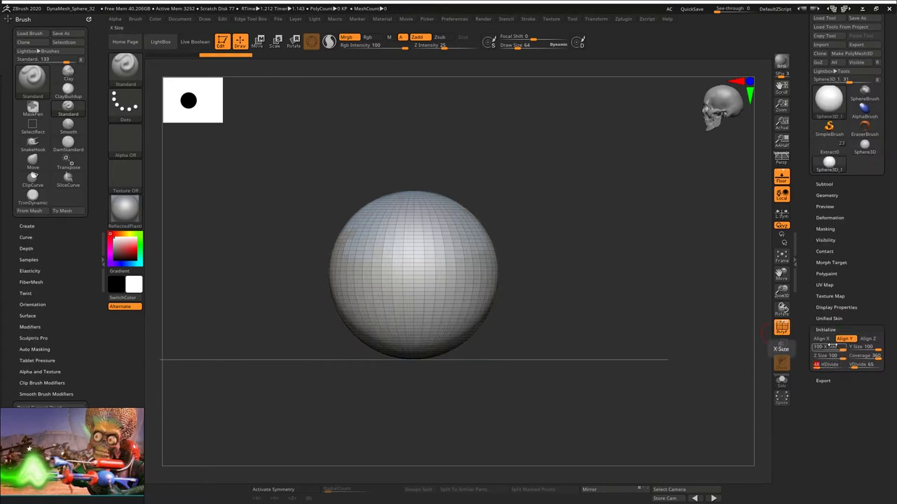
pyautogui.click(781, 327)
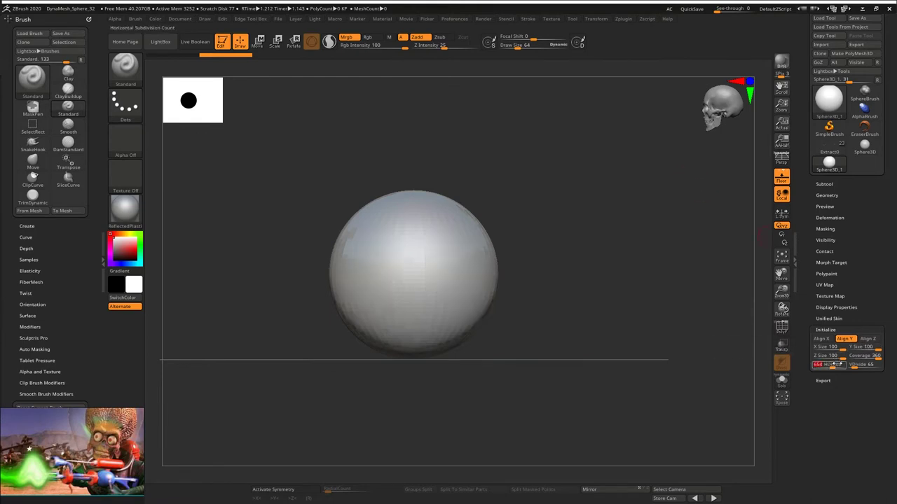
pyautogui.press('Return')
# Step: Convert the sphere to a PolyMesh3D and subdivide it once
pyautogui.moveTo(804, 279); pyautogui.dragTo(804, 297)
pyautogui.click(856, 83)
pyautogui.keyDown('alt'); pyautogui.moveTo(474, 150); pyautogui.dragTo(519, 154); pyautogui.keyUp('alt')
pyautogui.click(831, 222)
pyautogui.click(828, 290)
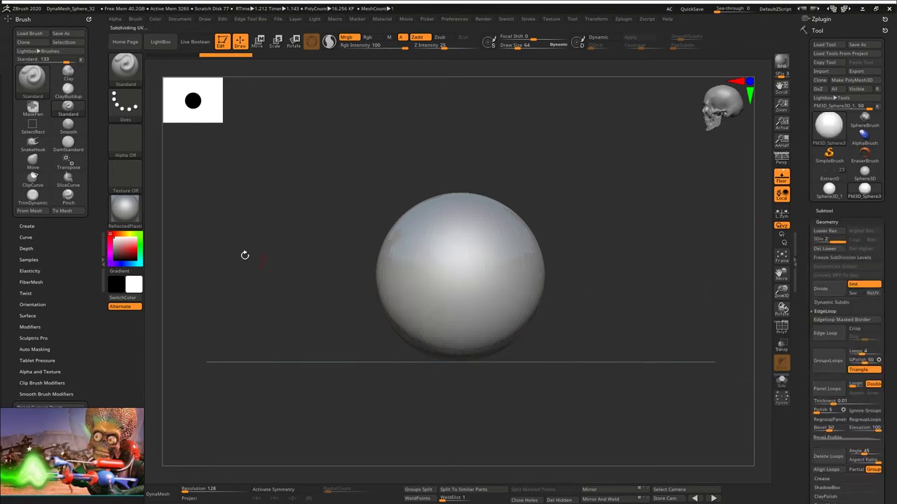
# Step: Apply the white StartupMaterial to the sphere
pyautogui.click(125, 208)
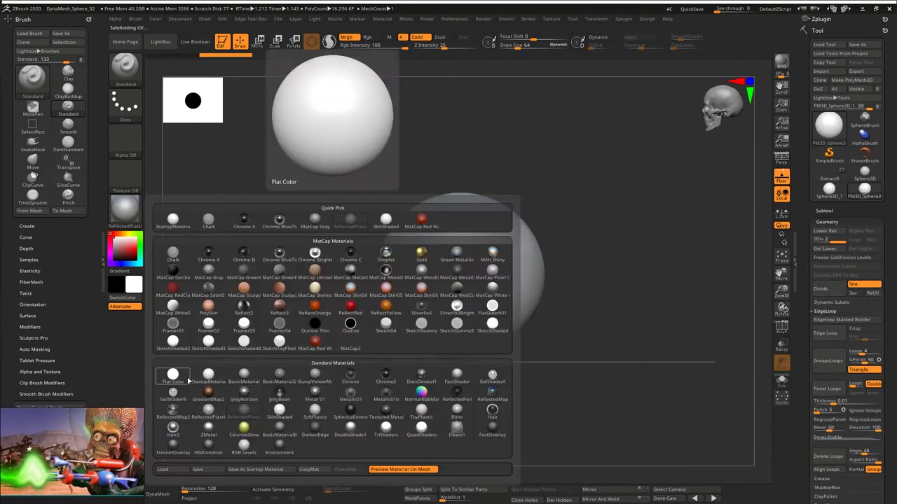
pyautogui.click(206, 377)
pyautogui.keyDown('alt'); pyautogui.moveTo(610, 225); pyautogui.dragTo(589, 222); pyautogui.keyUp('alt')
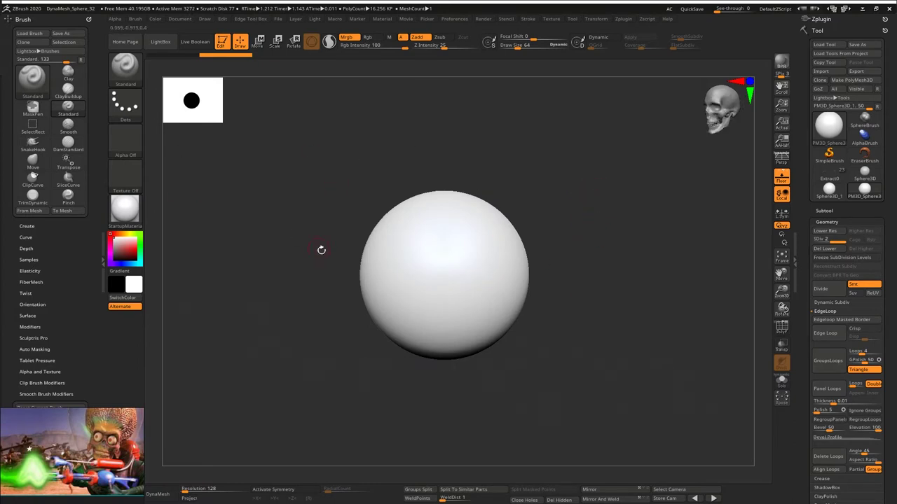
pyautogui.press('w')
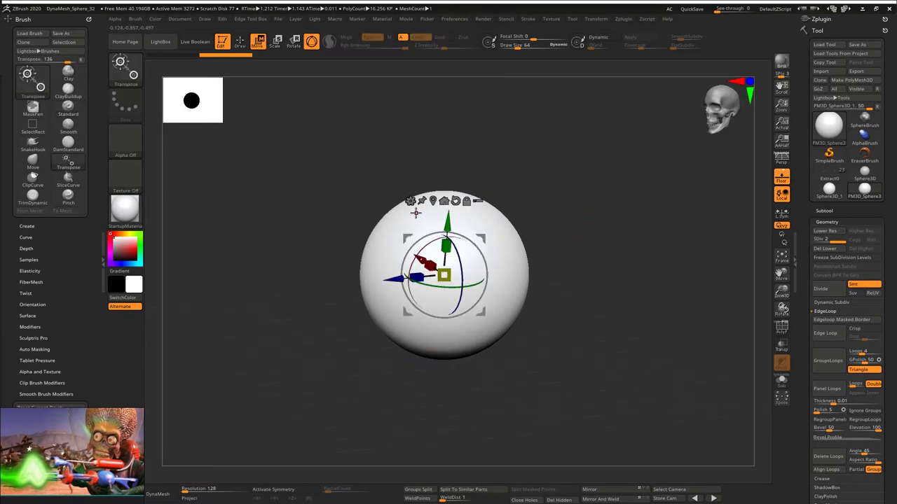
pyautogui.press('q')
# Step: Append a Cylinder3D primitive as a second subtool beside the sphere
pyautogui.click(824, 211)
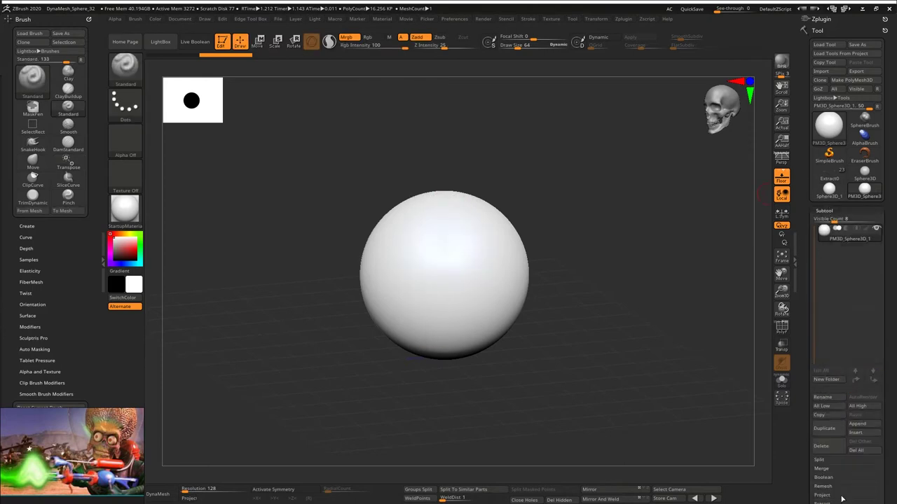
pyautogui.click(859, 425)
pyautogui.click(606, 368)
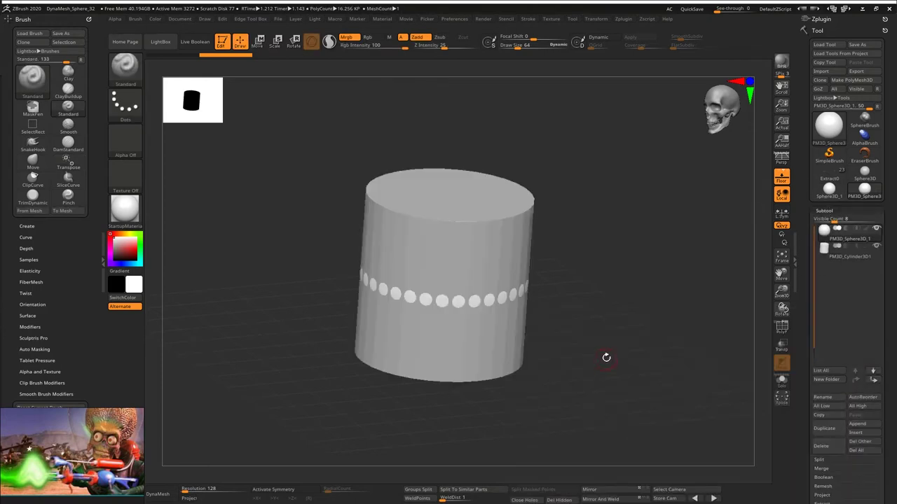
# Step: Select the cylinder, show its wireframe and remove its horizontal rings with Delete Loops
pyautogui.click(781, 334)
pyautogui.keyDown('alt'); pyautogui.click(506, 245); pyautogui.keyUp('alt')
pyautogui.moveTo(505, 245); pyautogui.dragTo(487, 274, button='right')
pyautogui.keyDown('alt'); pyautogui.moveTo(484, 216); pyautogui.dragTo(540, 250, button='right'); pyautogui.keyUp('alt')
pyautogui.hotkey('ctrl', 'e')
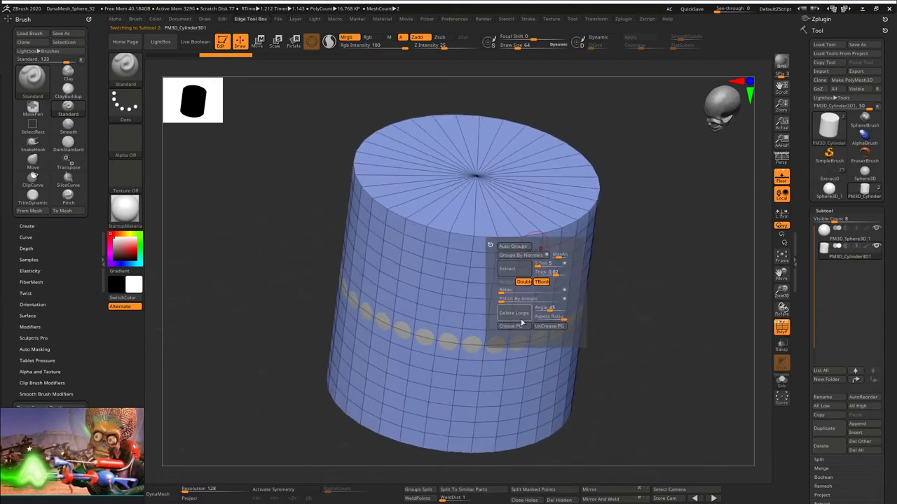
pyautogui.click(518, 317)
pyautogui.moveTo(520, 308); pyautogui.dragTo(543, 279, button='right')
pyautogui.keyDown('alt'); pyautogui.moveTo(543, 279); pyautogui.dragTo(489, 228, button='right'); pyautogui.keyUp('alt')
# Step: Scale the cylinder down and move it to the top of the sphere as a short neck
pyautogui.press('w')
pyautogui.moveTo(472, 256); pyautogui.dragTo(462, 320)
pyautogui.keyDown('alt'); pyautogui.moveTo(459, 266); pyautogui.dragTo(415, 339, button='right'); pyautogui.keyUp('alt')
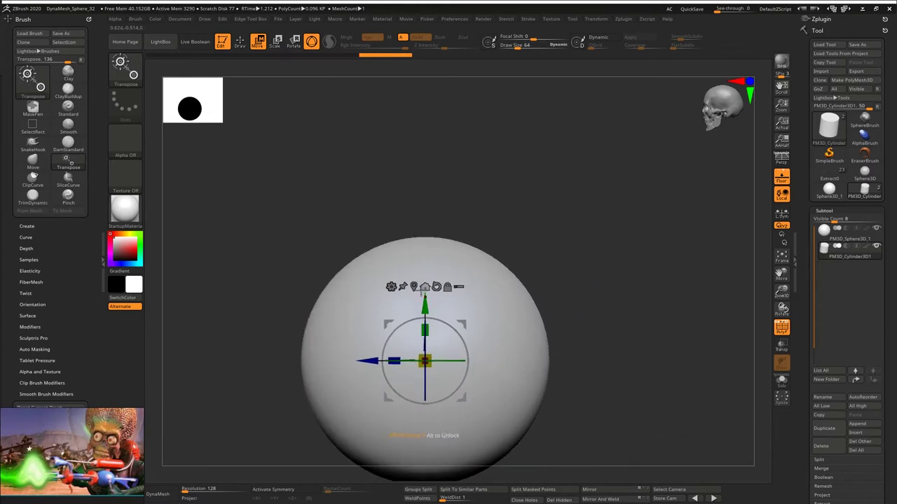
pyautogui.moveTo(425, 306); pyautogui.dragTo(425, 164)
pyautogui.moveTo(426, 218); pyautogui.dragTo(426, 296)
pyautogui.moveTo(425, 187); pyautogui.dragTo(426, 176)
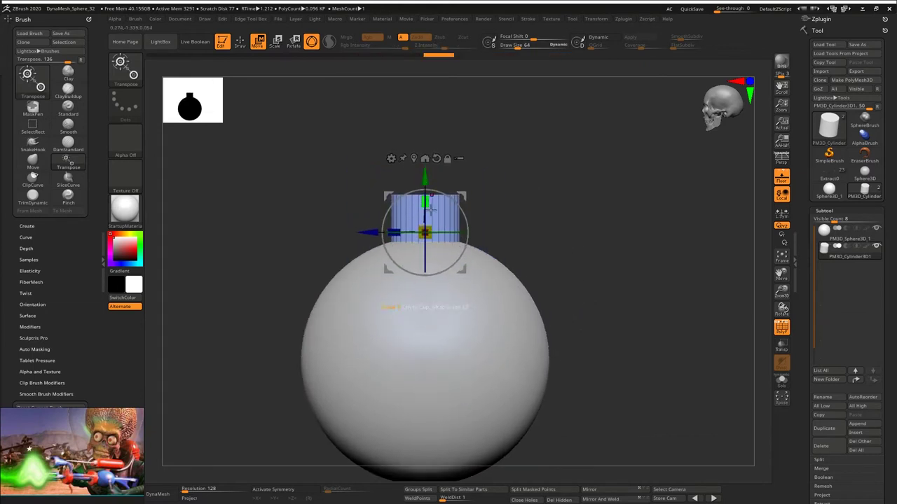
pyautogui.moveTo(428, 228); pyautogui.dragTo(429, 232)
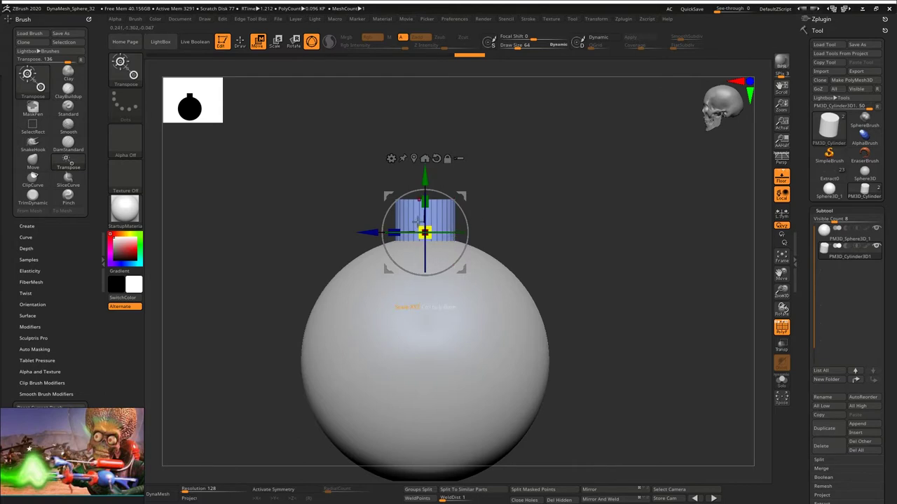
# Step: Duplicate the neck cylinder, then lay the copy horizontally across the neck and stretch it into a long tube
pyautogui.click(824, 429)
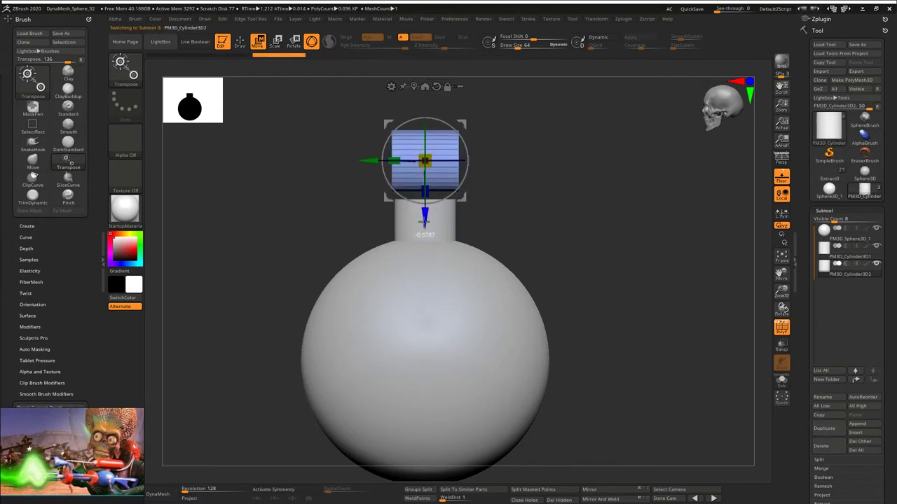
pyautogui.moveTo(372, 178); pyautogui.dragTo(263, 196)
pyautogui.moveTo(426, 178); pyautogui.dragTo(442, 110)
pyautogui.moveTo(394, 179); pyautogui.dragTo(427, 163)
pyautogui.moveTo(360, 181); pyautogui.dragTo(381, 181)
# Step: Switch to the ZModeler brush and insert edge loops around the tube's near end, on the side and the cap
pyautogui.press('q')
pyautogui.press('b')
pyautogui.press('z')
pyautogui.press('m')
pyautogui.moveTo(394, 234); pyautogui.dragTo(448, 260, button='right')
pyautogui.keyDown('alt'); pyautogui.moveTo(448, 259); pyautogui.dragTo(499, 275, button='right'); pyautogui.keyUp('alt')
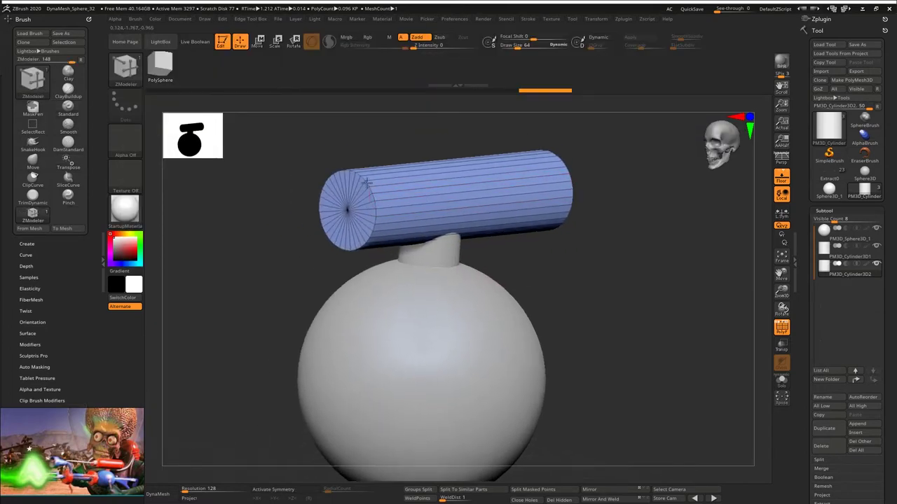
pyautogui.keyDown('ctrl'); pyautogui.moveTo(366, 185); pyautogui.dragTo(376, 214, button='right'); pyautogui.keyUp('ctrl')
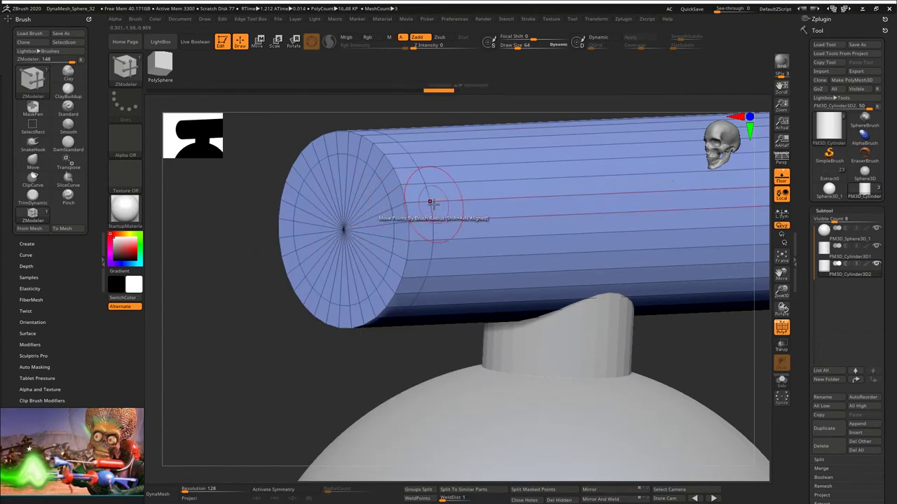
pyautogui.moveTo(432, 203); pyautogui.dragTo(514, 222, button='right')
# Step: Insert an edge loop near the tube's other end and delete the corner edge loops to chamfer both ends
pyautogui.press('f')
pyautogui.press('f')
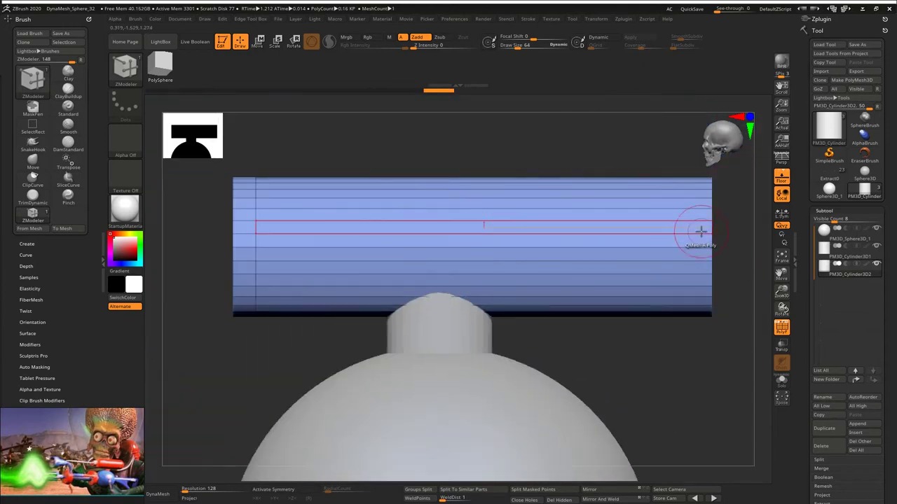
pyautogui.keyDown('alt'); pyautogui.moveTo(692, 233); pyautogui.dragTo(660, 233, button='right'); pyautogui.keyUp('alt')
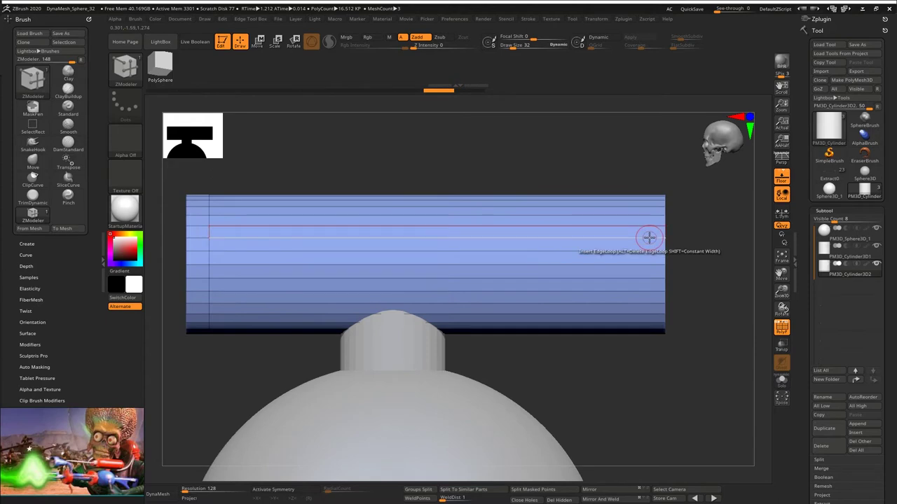
pyautogui.moveTo(649, 238); pyautogui.dragTo(643, 241)
pyautogui.moveTo(641, 241); pyautogui.dragTo(616, 250, button='right')
pyautogui.keyDown('alt'); pyautogui.click(368, 220); pyautogui.keyUp('alt')
pyautogui.keyDown('alt'); pyautogui.click(617, 251); pyautogui.keyUp('alt')
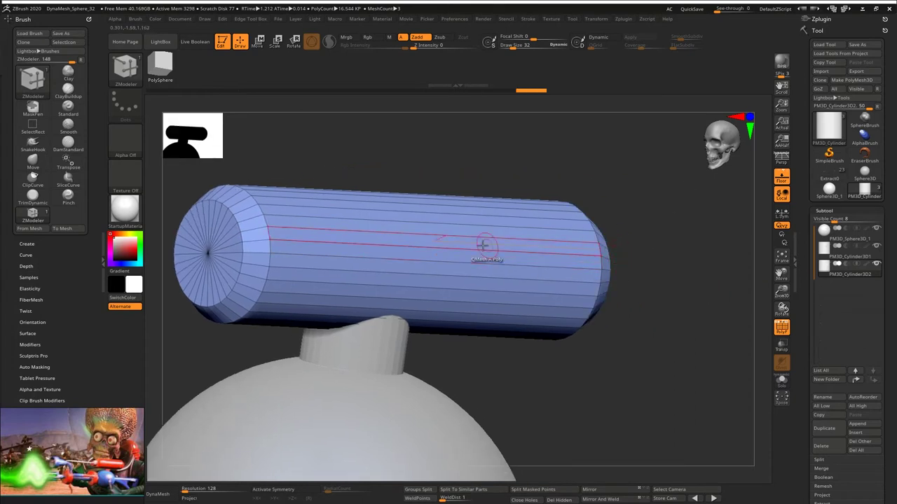
# Step: Set the edge Insert target to Multiple EdgeLoops and add curved loops that round the tube's chamfered ends
pyautogui.keyDown('alt'); pyautogui.moveTo(239, 239); pyautogui.dragTo(279, 246, button='right'); pyautogui.keyUp('alt')
pyautogui.press('space')
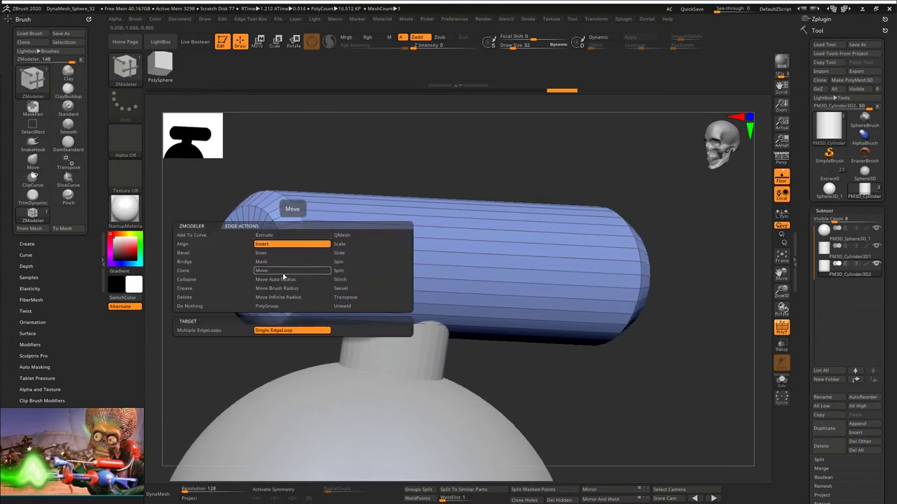
pyautogui.click(293, 366)
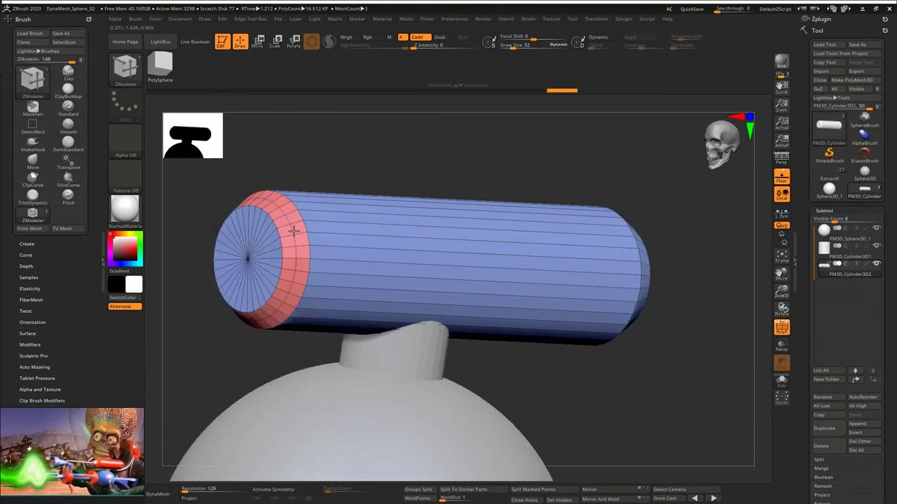
pyautogui.moveTo(323, 216); pyautogui.dragTo(365, 226)
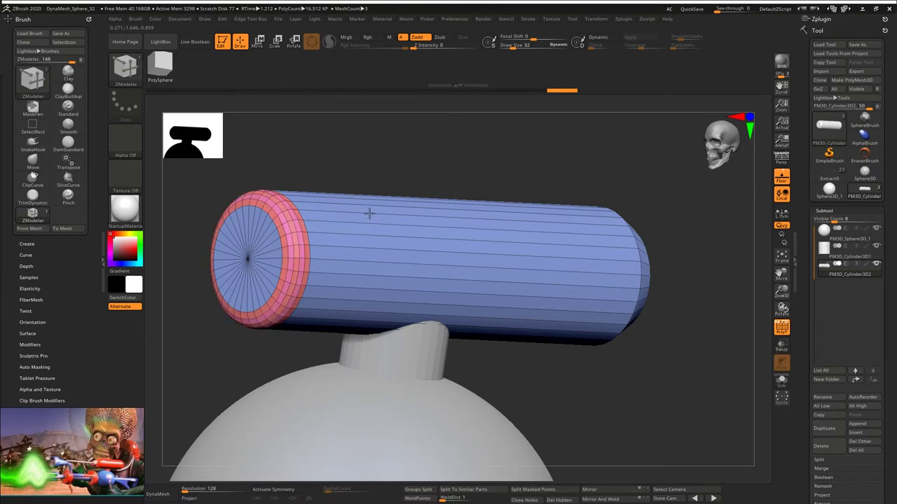
pyautogui.hotkey('ctrl', 'z')
pyautogui.moveTo(393, 143); pyautogui.dragTo(289, 194)
pyautogui.moveTo(336, 175); pyautogui.dragTo(455, 146)
pyautogui.click(460, 178)
# Step: Set the Insert target back to Single EdgeLoop and add two closely spaced loops around the tube near one rounded end
pyautogui.moveTo(455, 147); pyautogui.dragTo(512, 191, button='right')
pyautogui.press('space')
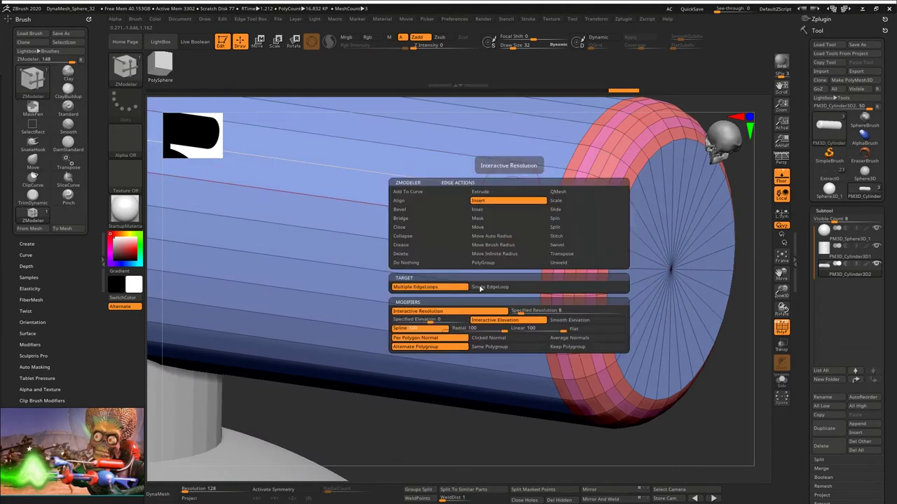
pyautogui.click(480, 288)
pyautogui.click(488, 188)
# Step: Set QMesh to target a Polyloop and push the narrow band between the two loops inward as a thin groove
pyautogui.press('space')
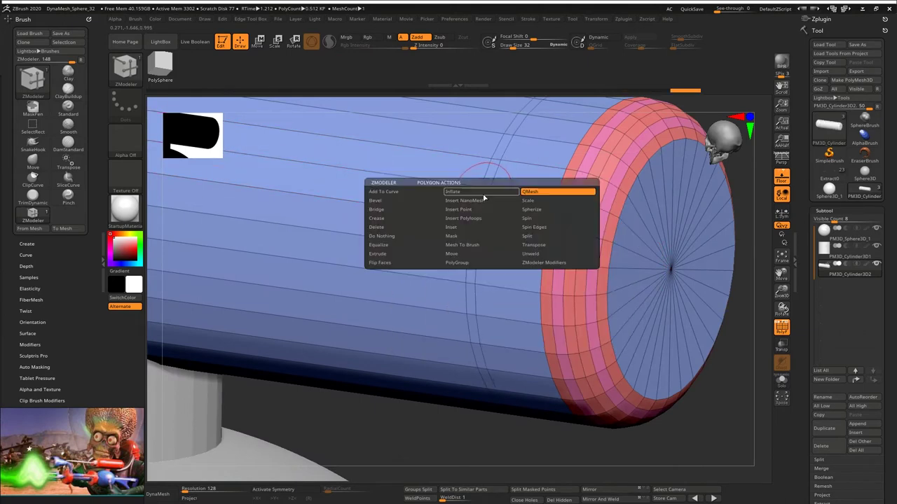
pyautogui.press('space')
pyautogui.press('space')
pyautogui.click(533, 333)
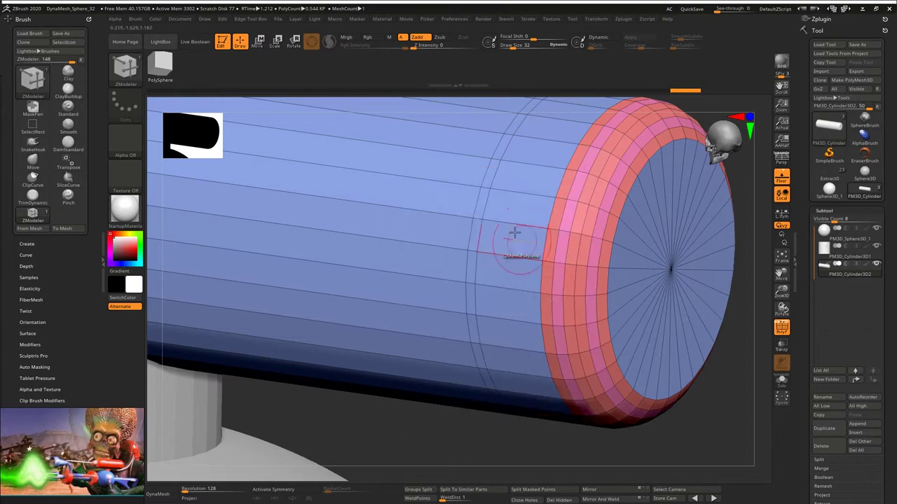
pyautogui.moveTo(481, 198); pyautogui.dragTo(493, 213)
pyautogui.moveTo(648, 210); pyautogui.dragTo(588, 199, button='right')
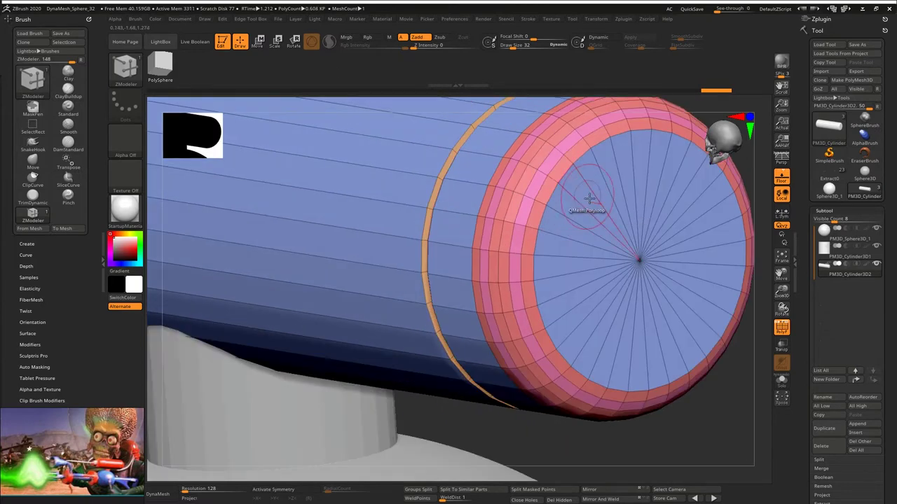
pyautogui.click(553, 212)
pyautogui.click(545, 215)
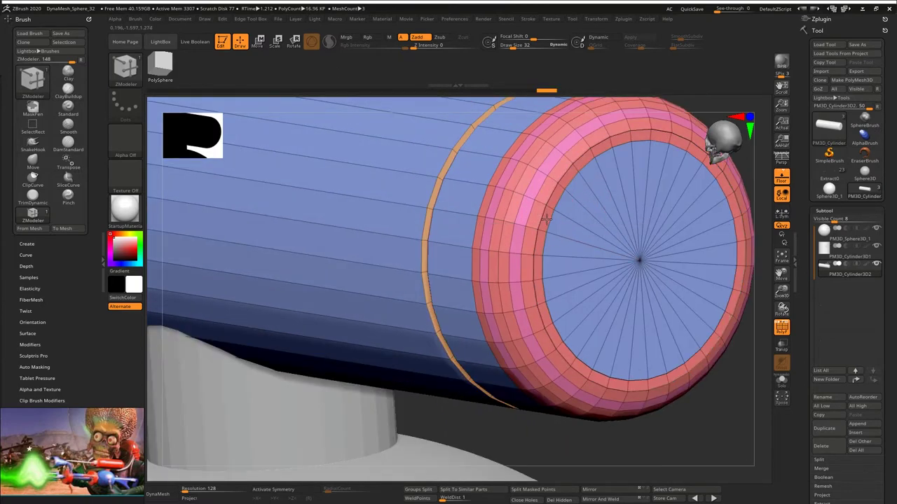
pyautogui.hotkey('ctrl', 'z')
# Step: Retarget QMesh to the whole flat face and extrude the tube's end cap outward
pyautogui.moveTo(555, 223); pyautogui.dragTo(562, 230, button='right')
pyautogui.press('space')
pyautogui.click(554, 324)
pyautogui.moveTo(564, 232); pyautogui.dragTo(573, 216)
# Step: Bevel the rim of the extruded end cap using the Bevel edge action on EdgeLoop Complete
pyautogui.press('space')
pyautogui.click(495, 243)
pyautogui.moveTo(574, 218); pyautogui.dragTo(565, 203, button='right')
pyautogui.moveTo(565, 203); pyautogui.dragTo(560, 223, button='right')
# Step: Set the ZModeler edge action back to Insert at the tube's beveled end cap
pyautogui.press('space')
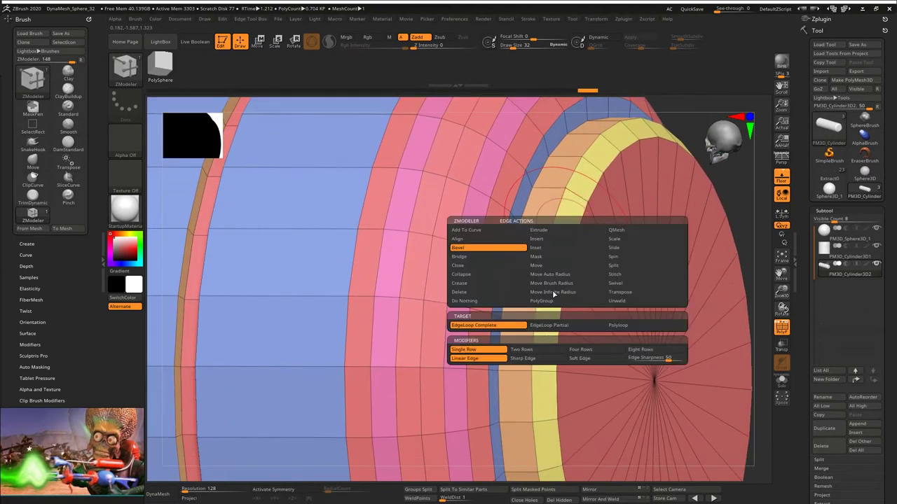
pyautogui.click(549, 239)
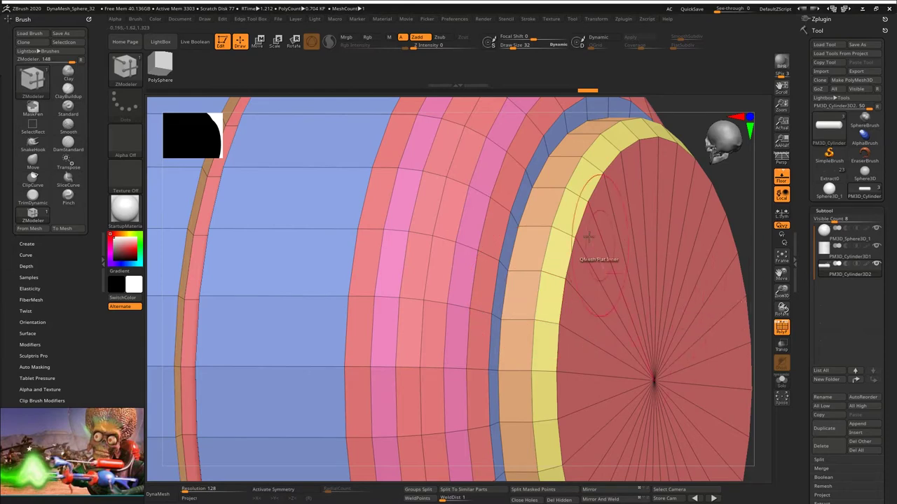
pyautogui.press('space')
pyautogui.moveTo(564, 234); pyautogui.dragTo(644, 213)
pyautogui.moveTo(619, 228); pyautogui.dragTo(603, 210, button='right')
pyautogui.moveTo(602, 210); pyautogui.dragTo(595, 105, button='right')
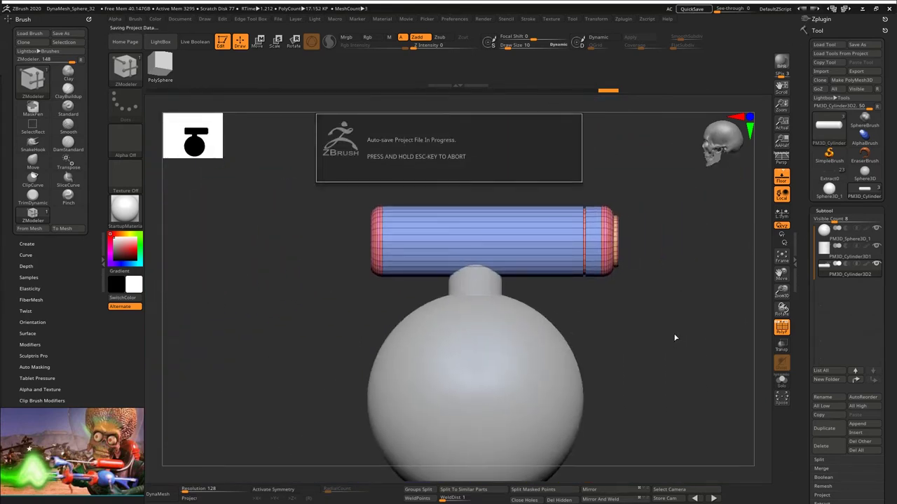
# Step: Append a Cube3D subtool and reinitialize it as a small QCube with a resolution of 2 on every axis
pyautogui.keyDown('alt'); pyautogui.moveTo(676, 338); pyautogui.dragTo(623, 273, button='right'); pyautogui.keyUp('alt')
pyautogui.click(861, 425)
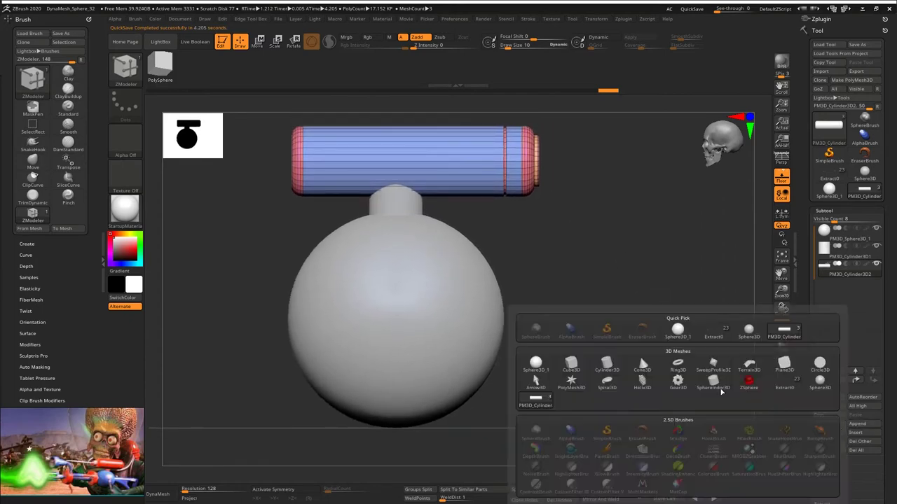
pyautogui.click(571, 363)
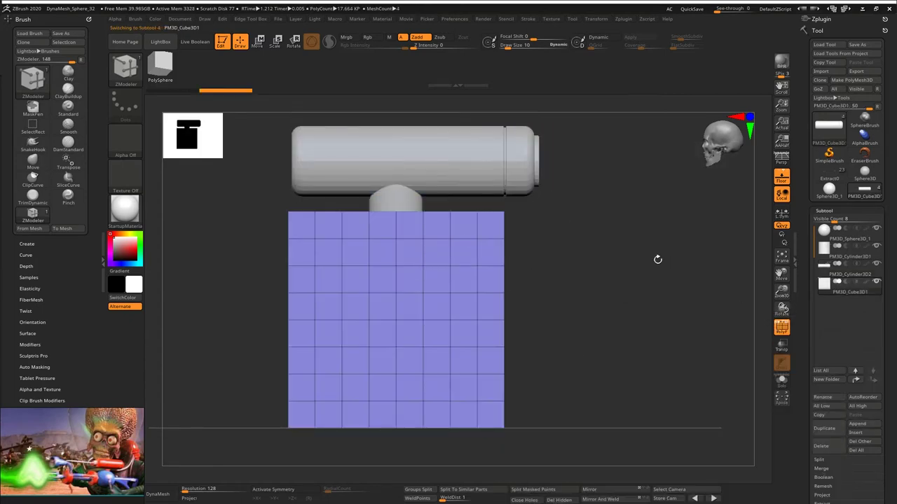
pyautogui.moveTo(658, 260); pyautogui.dragTo(663, 282)
pyautogui.moveTo(807, 337); pyautogui.dragTo(807, 82)
pyautogui.moveTo(807, 503); pyautogui.dragTo(807, 395)
pyautogui.click(828, 400)
pyautogui.click(823, 117)
# Step: Move the small cube horizontally out of the big sphere so it sits against the sphere's side
pyautogui.press('w')
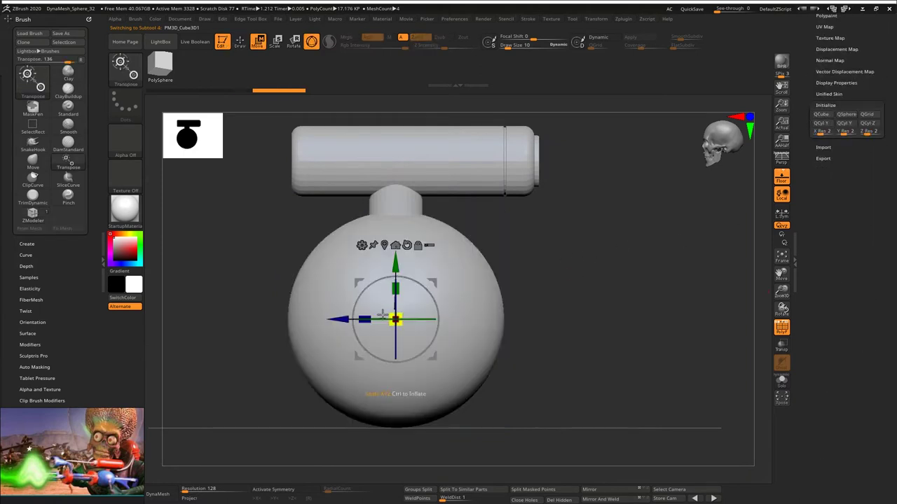
pyautogui.moveTo(335, 320)
pyautogui.mouseDown()
pyautogui.moveTo(466, 305)
pyautogui.moveTo(457, 306)
pyautogui.mouseUp()
pyautogui.moveTo(587, 251)
pyautogui.keyDown('alt'); pyautogui.mouseDown()
pyautogui.moveTo(561, 223)
pyautogui.moveTo(514, 224)
pyautogui.mouseUp(); pyautogui.keyUp('alt')
# Step: Stretch the cube's outer end away from the sphere into a long bar and clear the mask
pyautogui.press('q')
pyautogui.press('w')
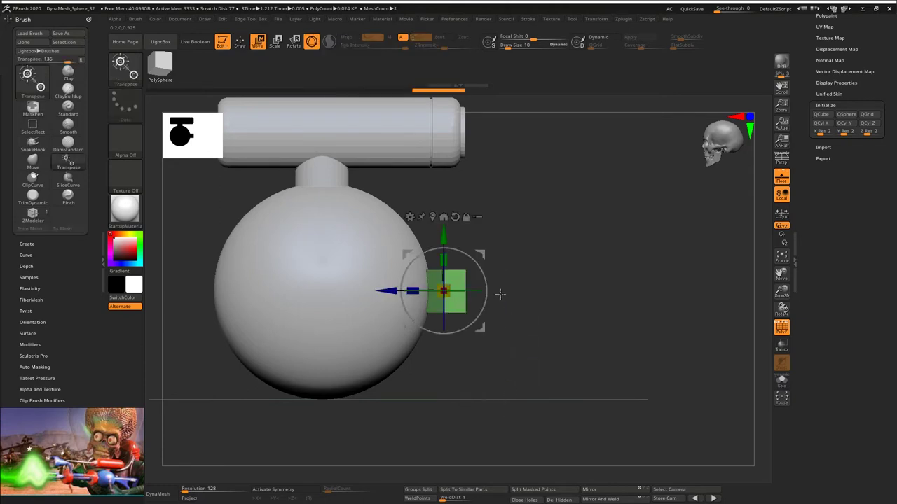
pyautogui.moveTo(386, 290); pyautogui.dragTo(662, 286)
pyautogui.keyDown('alt'); pyautogui.moveTo(610, 263); pyautogui.dragTo(527, 187); pyautogui.keyUp('alt')
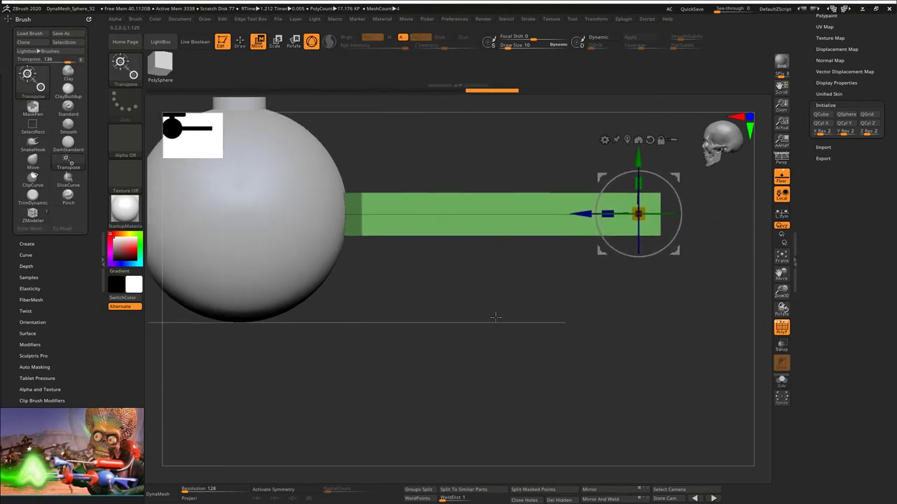
pyautogui.keyDown('ctrl'); pyautogui.moveTo(497, 316); pyautogui.dragTo(510, 323); pyautogui.keyUp('ctrl')
# Step: Set the edge Insert target to Single EdgeLoop and add one loop across the bar, a bit closer to the sphere than to the free end
pyautogui.press('q')
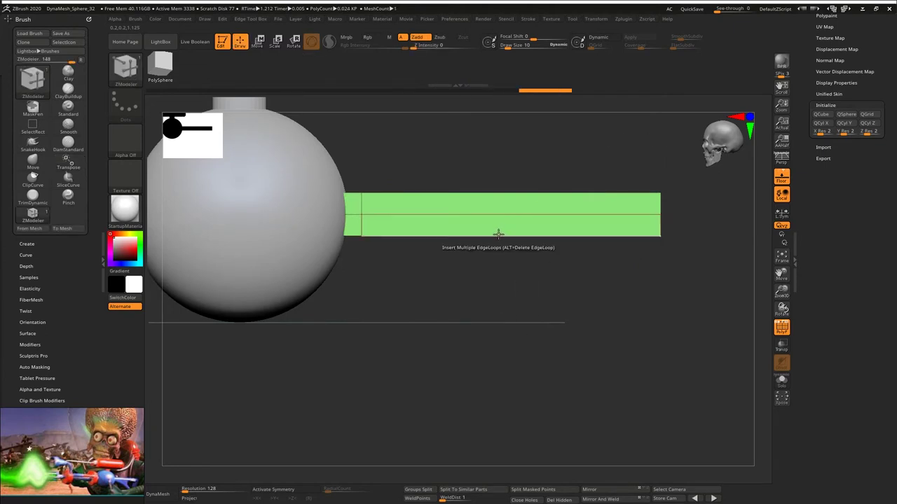
pyautogui.moveTo(498, 235); pyautogui.dragTo(507, 237)
pyautogui.hotkey('ctrl', 'z')
pyautogui.press('space')
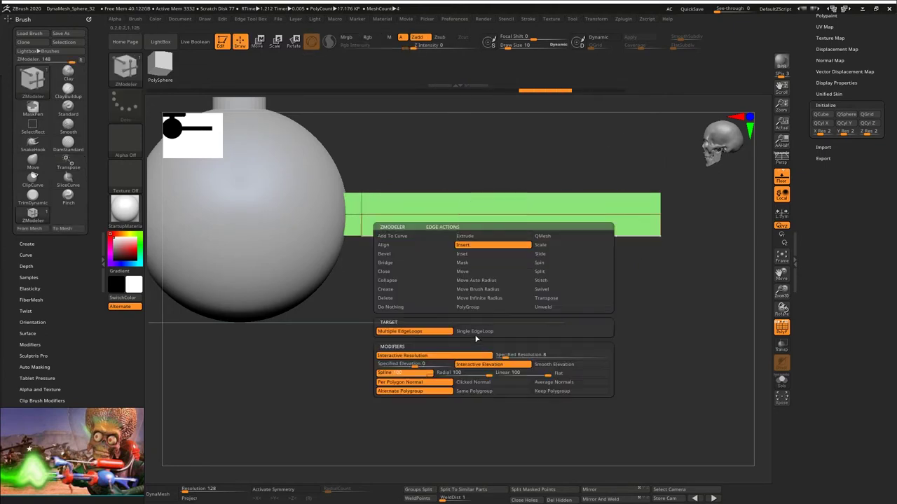
pyautogui.click(475, 333)
pyautogui.click(473, 236)
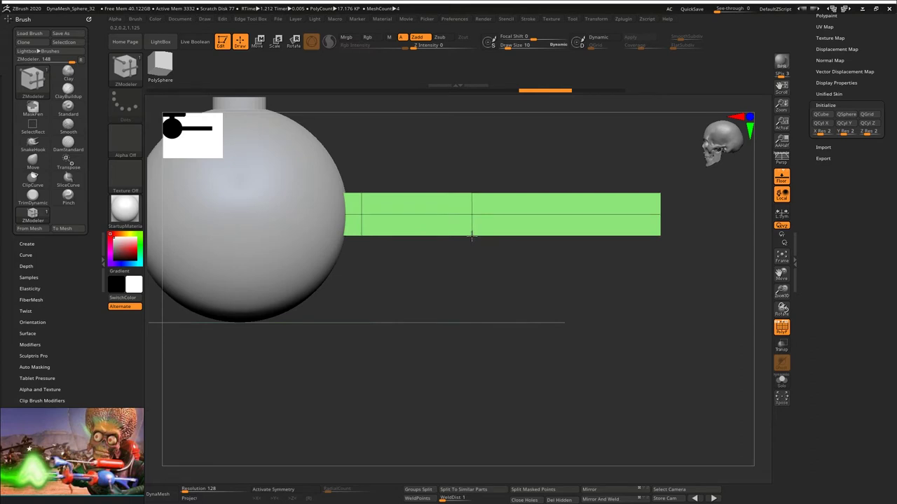
# Step: Mask all but the bar's lower outer corner, pull that corner down into a flared stock shape, and clear the mask
pyautogui.keyDown('ctrl'); pyautogui.moveTo(674, 281); pyautogui.dragTo(622, 226); pyautogui.keyUp('ctrl')
pyautogui.keyDown('ctrl'); pyautogui.click(647, 304); pyautogui.keyUp('ctrl')
pyautogui.press('w')
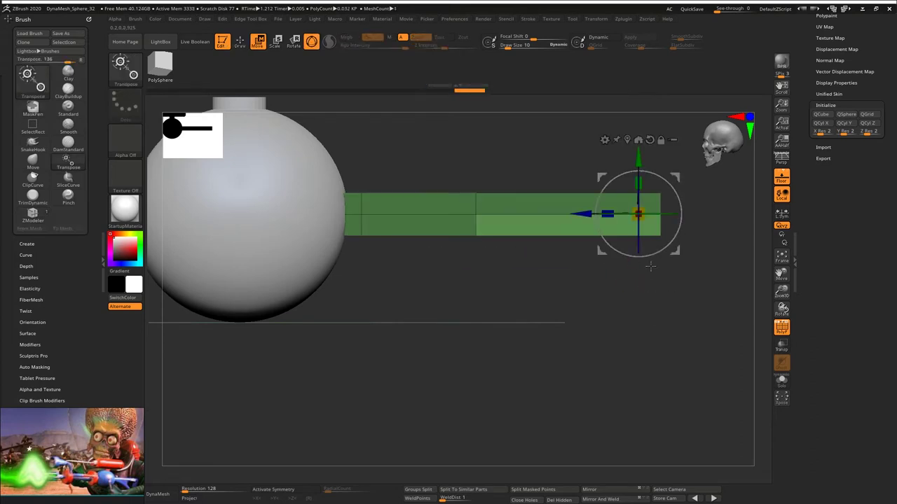
pyautogui.moveTo(637, 158); pyautogui.dragTo(661, 246)
pyautogui.keyDown('ctrl'); pyautogui.moveTo(648, 242); pyautogui.dragTo(585, 295, button='right'); pyautogui.keyUp('ctrl')
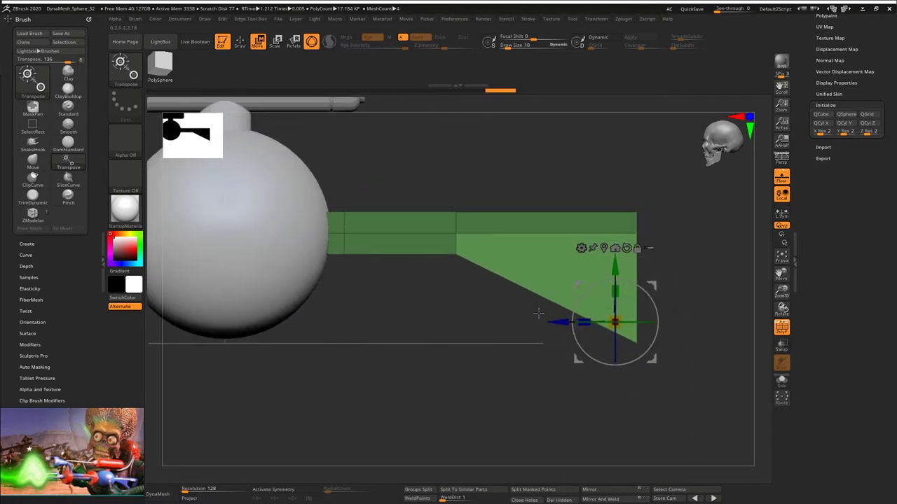
pyautogui.keyDown('ctrl'); pyautogui.moveTo(515, 318); pyautogui.dragTo(520, 298); pyautogui.keyUp('ctrl')
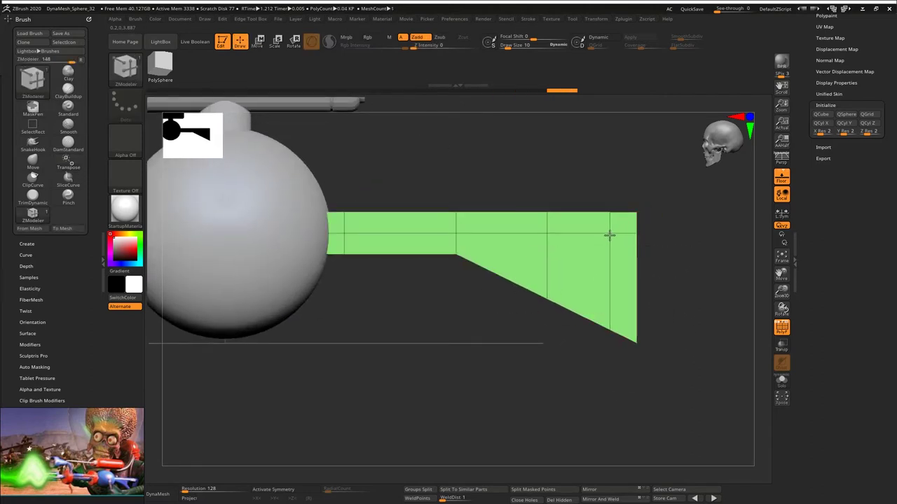
# Step: Add edge loops across the flared part of the stock and one along its lower sloping edge to frame an opening
pyautogui.click(612, 283)
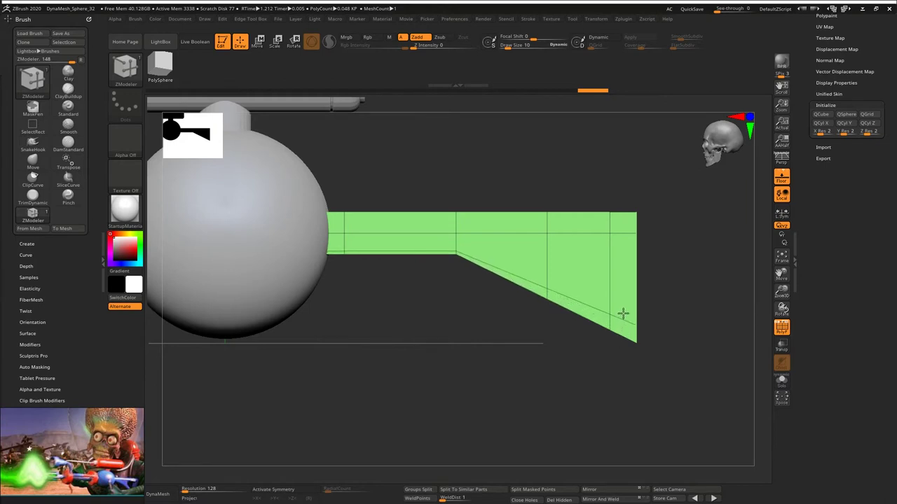
pyautogui.moveTo(623, 313); pyautogui.dragTo(625, 312)
# Step: Set the QMesh target to A Single Poly and push the framed polygon through the stock to cut an opening
pyautogui.moveTo(602, 274); pyautogui.dragTo(567, 257, button='right')
pyautogui.moveTo(566, 256); pyautogui.dragTo(498, 207)
pyautogui.hotkey('ctrl', 'z')
pyautogui.press('space')
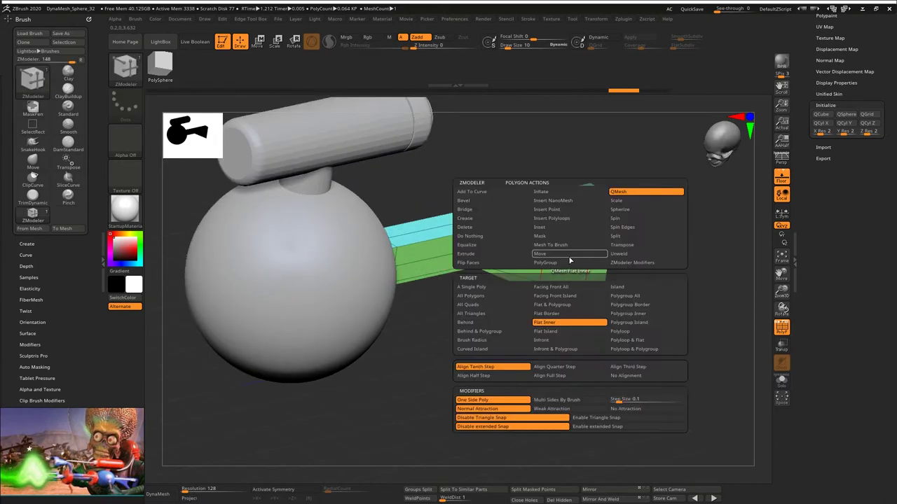
pyautogui.click(502, 290)
pyautogui.moveTo(570, 256); pyautogui.dragTo(510, 213)
pyautogui.moveTo(509, 214); pyautogui.dragTo(567, 205, button='right')
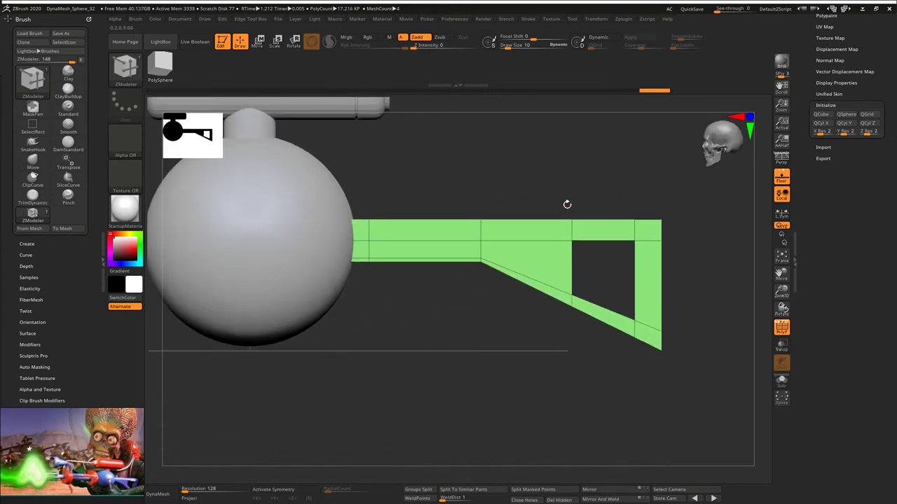
pyautogui.moveTo(566, 204); pyautogui.dragTo(564, 184)
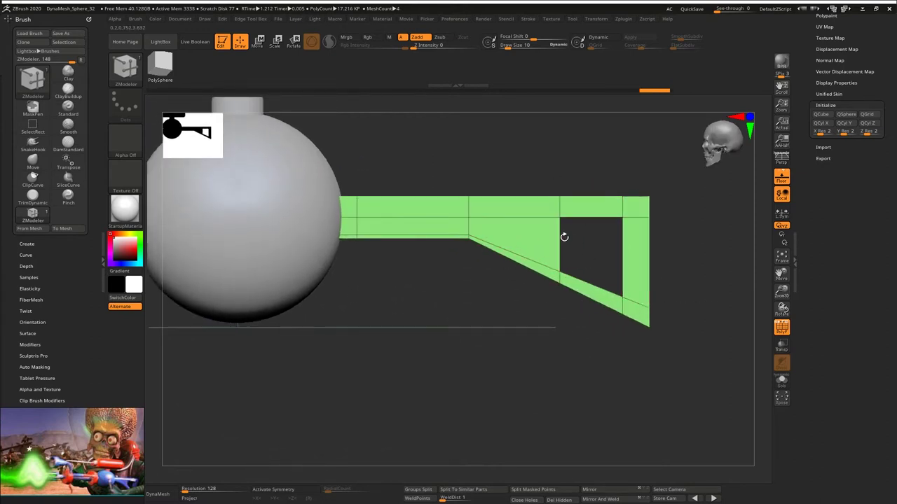
# Step: Isolate the lower edge loop along the stock's narrow section with a mask, raise it slightly, and clear the mask
pyautogui.keyDown('ctrl'); pyautogui.keyDown('shift'); pyautogui.moveTo(689, 229); pyautogui.dragTo(248, 240); pyautogui.keyUp('shift'); pyautogui.keyUp('ctrl')
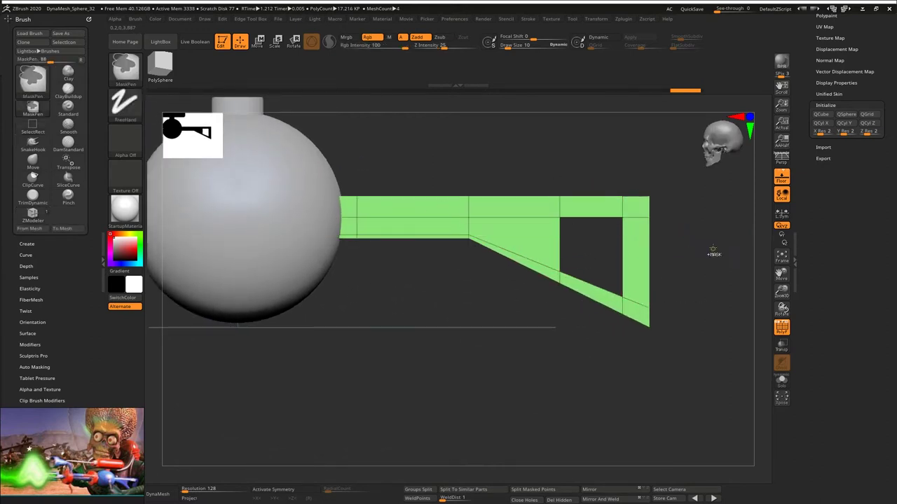
pyautogui.keyDown('ctrl'); pyautogui.moveTo(725, 232); pyautogui.dragTo(246, 238); pyautogui.keyUp('ctrl')
pyautogui.keyDown('ctrl'); pyautogui.click(246, 239); pyautogui.keyUp('ctrl')
pyautogui.press('w')
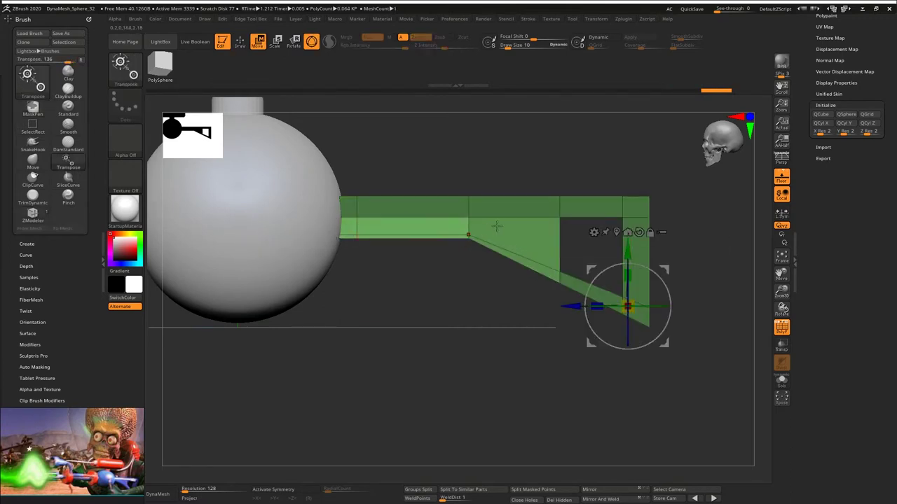
pyautogui.moveTo(627, 248); pyautogui.dragTo(626, 247)
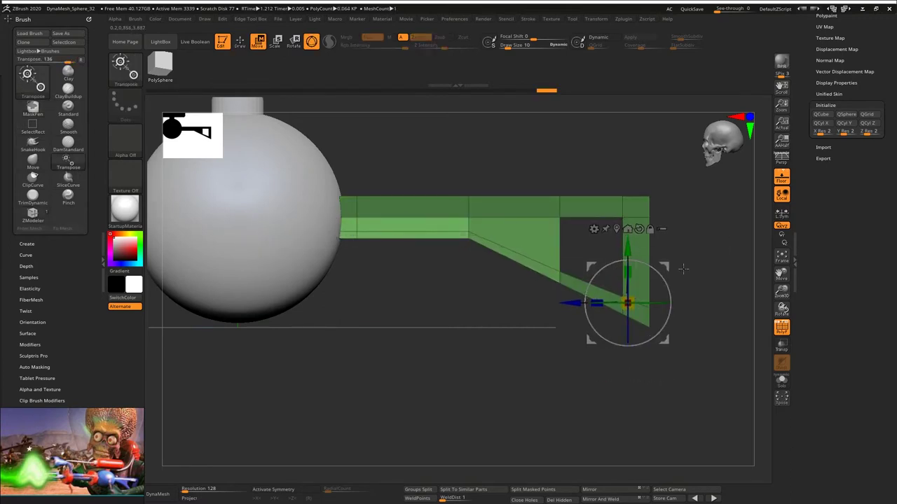
pyautogui.keyDown('ctrl'); pyautogui.moveTo(683, 269); pyautogui.dragTo(690, 276); pyautogui.keyUp('ctrl')
# Step: Isolate the lower loop's points at the opening's inner edge with a mask and adjust their height slightly
pyautogui.keyDown('ctrl'); pyautogui.moveTo(579, 255); pyautogui.dragTo(550, 281); pyautogui.keyUp('ctrl')
pyautogui.keyDown('ctrl'); pyautogui.click(550, 281); pyautogui.keyUp('ctrl')
pyautogui.moveTo(627, 245); pyautogui.dragTo(628, 244)
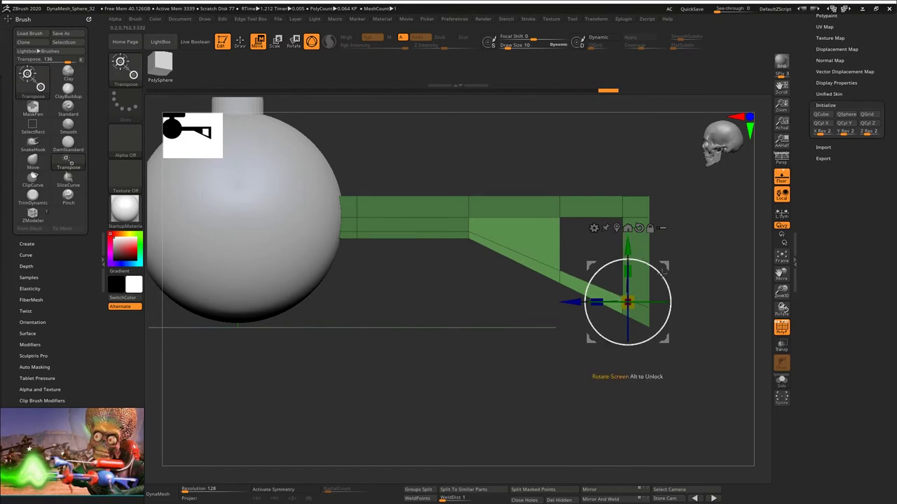
pyautogui.moveTo(673, 283)
pyautogui.keyDown('ctrl'); pyautogui.mouseDown()
pyautogui.moveTo(678, 293)
pyautogui.moveTo(667, 310)
pyautogui.mouseUp(); pyautogui.keyUp('ctrl')
pyautogui.click(528, 219)
pyautogui.keyDown('ctrl'); pyautogui.click(667, 310); pyautogui.keyUp('ctrl')
pyautogui.moveTo(529, 277); pyautogui.dragTo(529, 280)
pyautogui.keyDown('ctrl'); pyautogui.moveTo(701, 274); pyautogui.dragTo(705, 280); pyautogui.keyUp('ctrl')
# Step: Isolate the lower loop's points at the stock's outer end, shift them down slightly, and clear the mask
pyautogui.keyDown('ctrl'); pyautogui.moveTo(678, 280); pyautogui.dragTo(646, 317); pyautogui.keyUp('ctrl')
pyautogui.keyDown('ctrl'); pyautogui.click(662, 316); pyautogui.keyUp('ctrl')
pyautogui.click(639, 304)
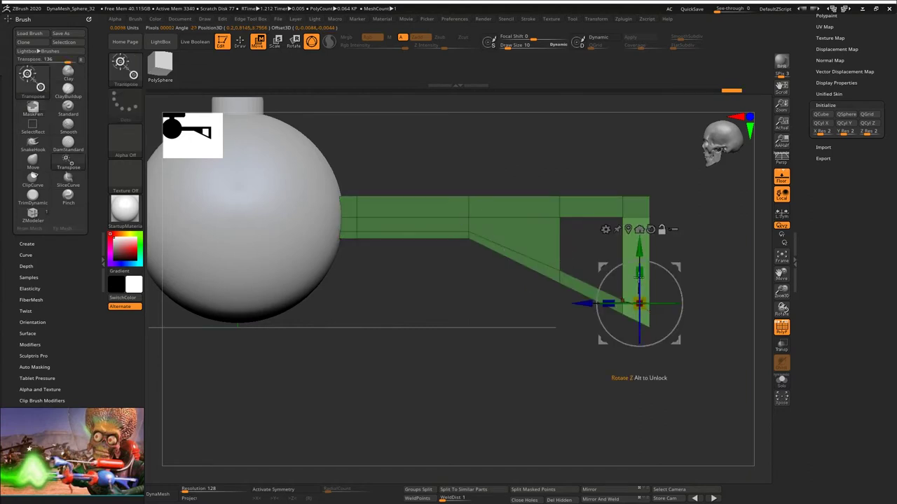
pyautogui.moveTo(641, 248); pyautogui.dragTo(640, 249)
pyautogui.keyDown('ctrl'); pyautogui.moveTo(640, 180); pyautogui.dragTo(635, 185); pyautogui.keyUp('ctrl')
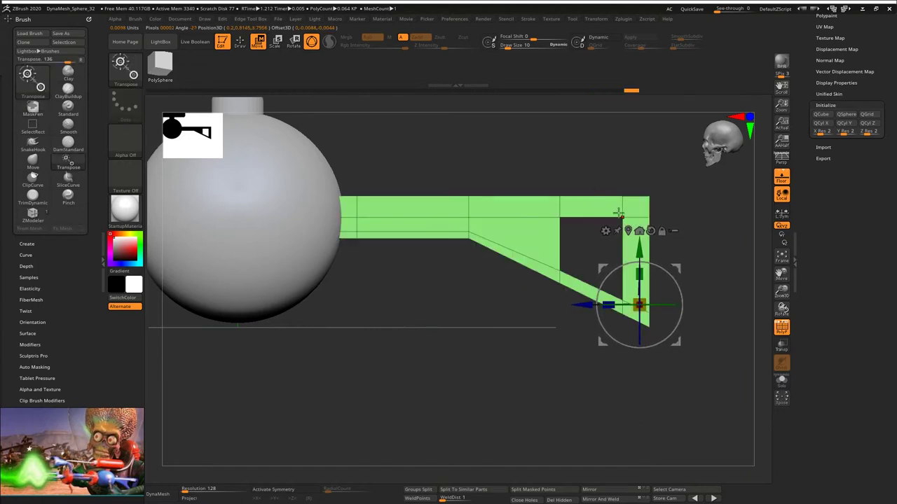
# Step: Isolate the stock's top edge with a mask, lower it slightly, and clear the mask
pyautogui.keyDown('ctrl'); pyautogui.moveTo(712, 173); pyautogui.dragTo(261, 201); pyautogui.keyUp('ctrl')
pyautogui.keyDown('ctrl'); pyautogui.click(262, 202); pyautogui.keyUp('ctrl')
pyautogui.moveTo(639, 249); pyautogui.dragTo(639, 253)
pyautogui.keyDown('ctrl'); pyautogui.moveTo(556, 141); pyautogui.dragTo(524, 169); pyautogui.keyUp('ctrl')
# Step: Center the gizmo on the whole stock and scale the stock narrower across its thickness
pyautogui.press('f')
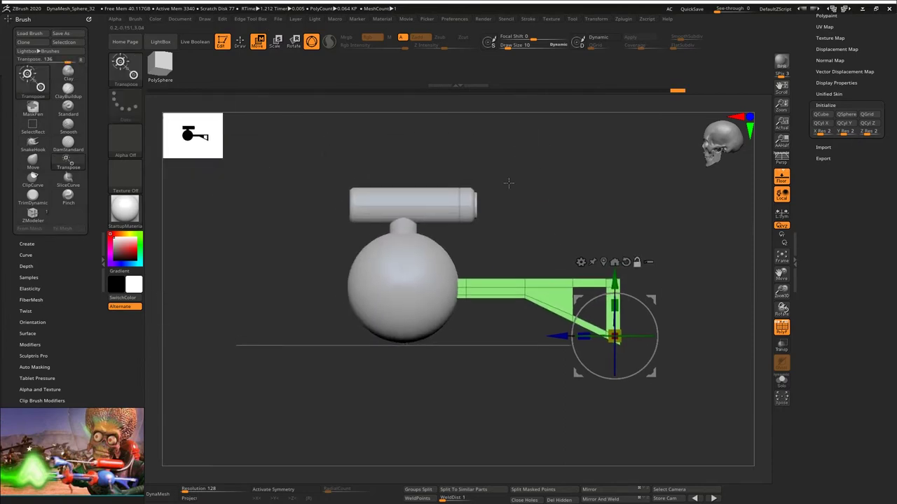
pyautogui.press('q')
pyautogui.moveTo(574, 241)
pyautogui.mouseDown()
pyautogui.moveTo(535, 231)
pyautogui.moveTo(580, 256)
pyautogui.mouseUp()
pyautogui.press('w')
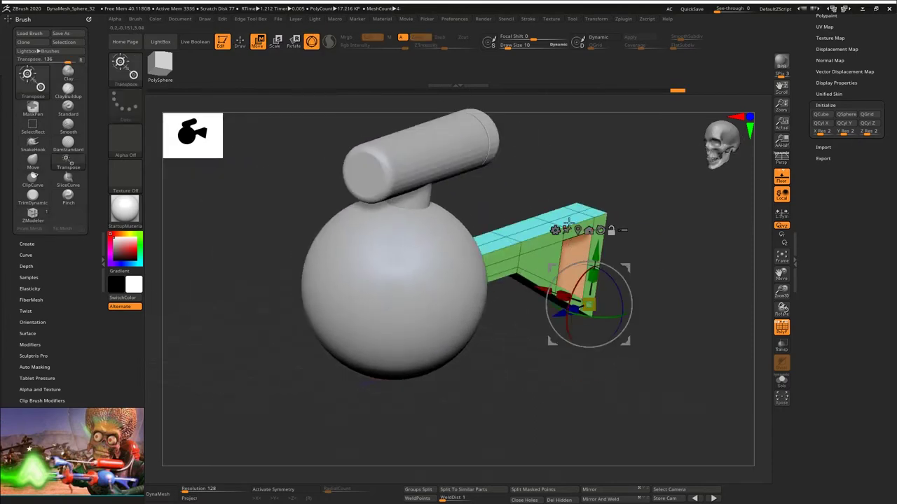
pyautogui.click(578, 231)
pyautogui.moveTo(483, 276); pyautogui.dragTo(541, 285)
pyautogui.keyDown('shift'); pyautogui.moveTo(609, 175); pyautogui.dragTo(594, 158); pyautogui.keyUp('shift')
pyautogui.press('q')
# Step: Append a Cone3D as a new subtool of the ray gun
pyautogui.keyDown('alt'); pyautogui.moveTo(485, 217); pyautogui.dragTo(522, 202); pyautogui.keyUp('alt')
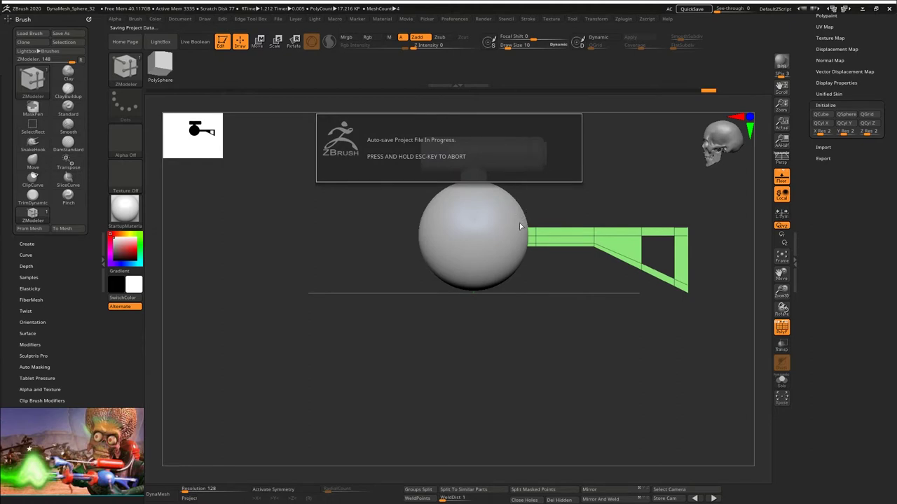
pyautogui.moveTo(365, 253); pyautogui.dragTo(416, 232)
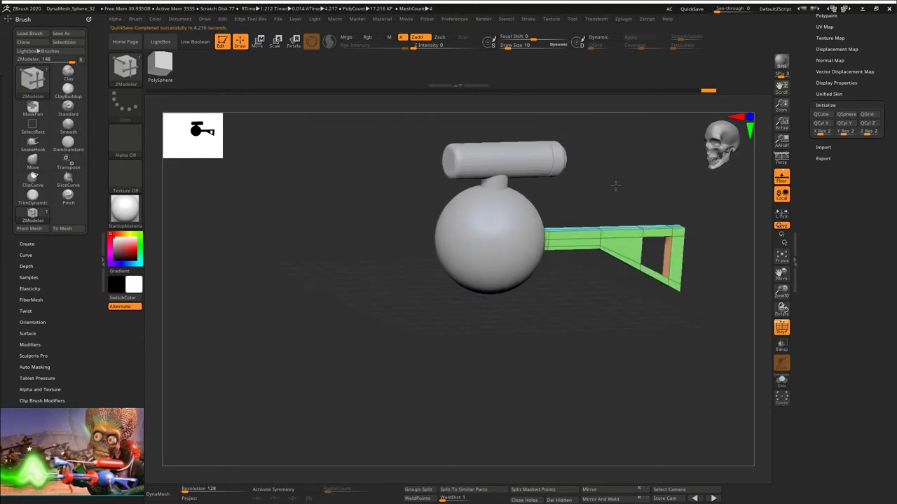
pyautogui.keyDown('alt'); pyautogui.moveTo(616, 186); pyautogui.dragTo(560, 251); pyautogui.keyUp('alt')
pyautogui.moveTo(807, 77); pyautogui.dragTo(806, 205)
pyautogui.click(824, 211)
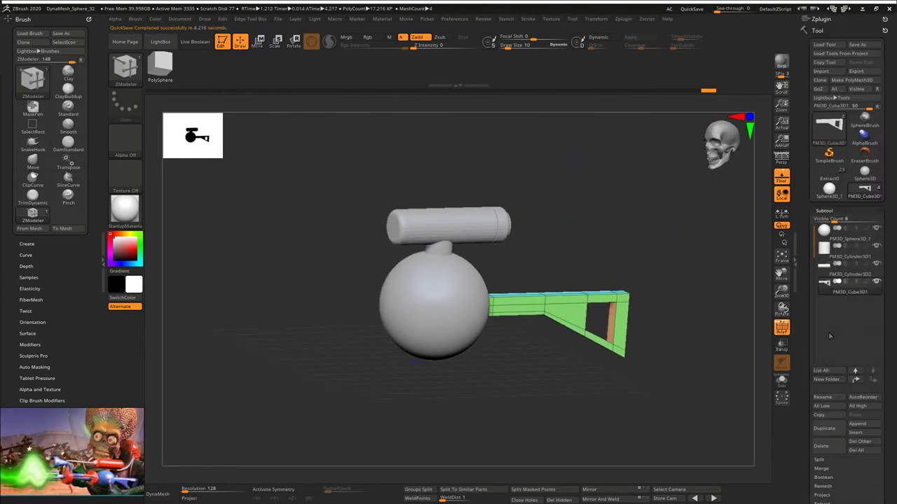
pyautogui.click(858, 424)
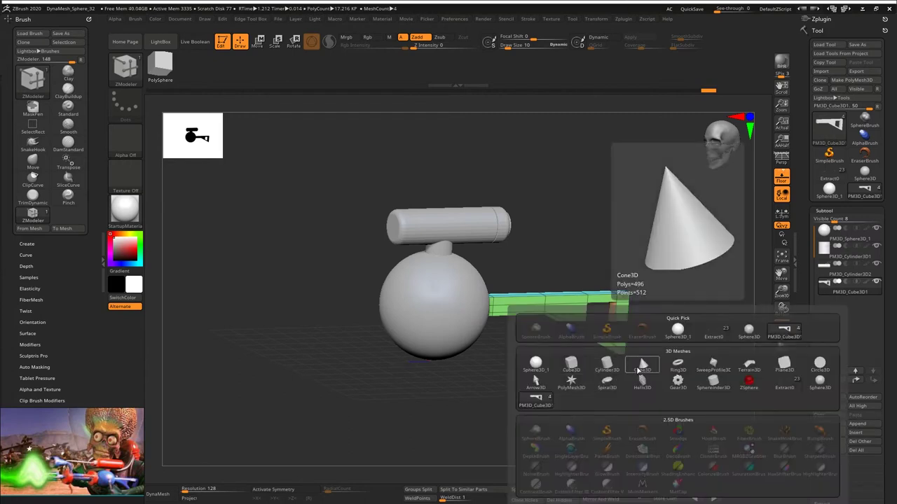
pyautogui.click(638, 370)
# Step: Turn the cone on its side with its apex toward the sphere and move it out opposite the stock
pyautogui.keyDown('shift'); pyautogui.moveTo(634, 381); pyautogui.dragTo(594, 380); pyautogui.keyUp('shift')
pyautogui.press('w')
pyautogui.moveTo(515, 350); pyautogui.dragTo(448, 330)
pyautogui.hotkey('ctrl', 'z')
pyautogui.keyDown('alt'); pyautogui.click(442, 345); pyautogui.keyUp('alt')
pyautogui.keyDown('shift'); pyautogui.moveTo(447, 264); pyautogui.dragTo(512, 374); pyautogui.keyUp('shift')
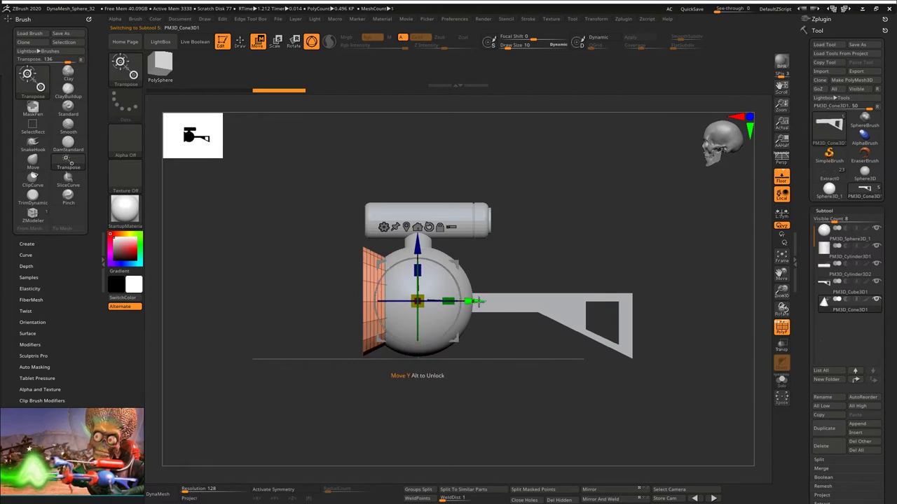
pyautogui.moveTo(477, 303); pyautogui.dragTo(364, 304)
# Step: Replace the cone's mesh with a quick cylinder primitive using Initialize, and turn on ghosted transparency to see it inside the sphere
pyautogui.moveTo(849, 486); pyautogui.dragTo(816, 375)
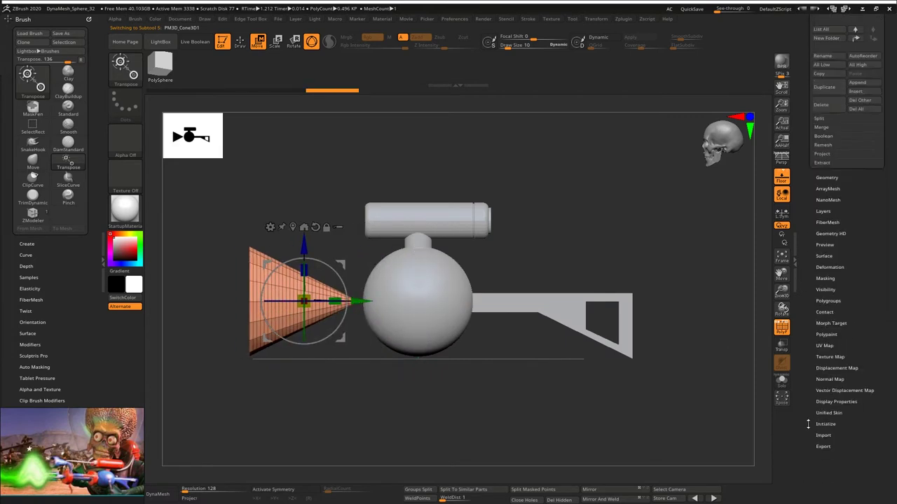
pyautogui.click(824, 423)
pyautogui.scroll(4, 827, 333)
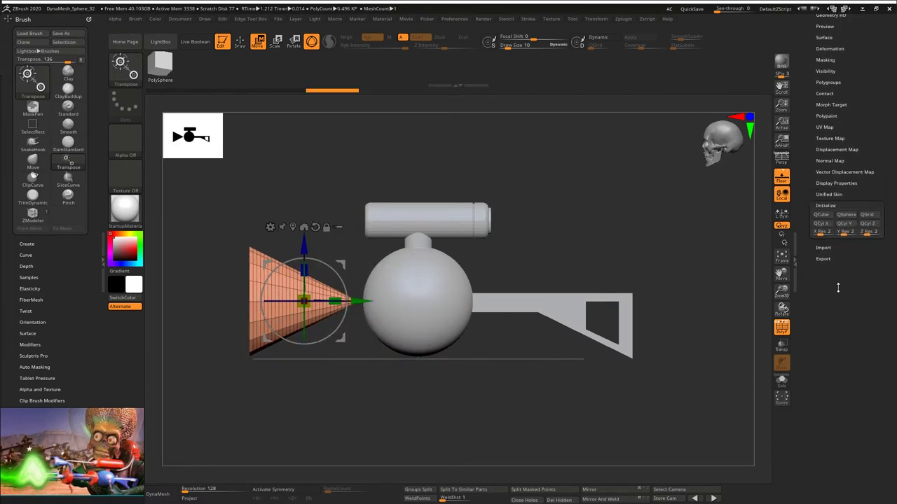
pyautogui.click(830, 228)
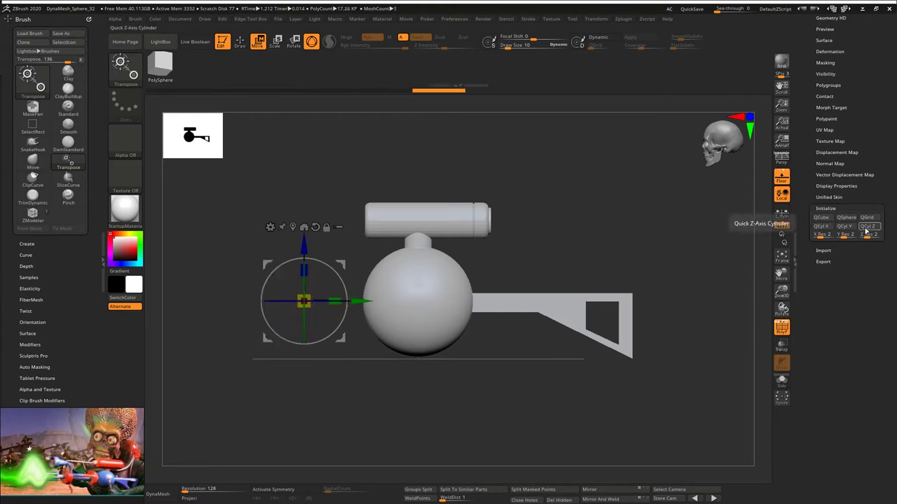
pyautogui.click(834, 230)
pyautogui.click(786, 350)
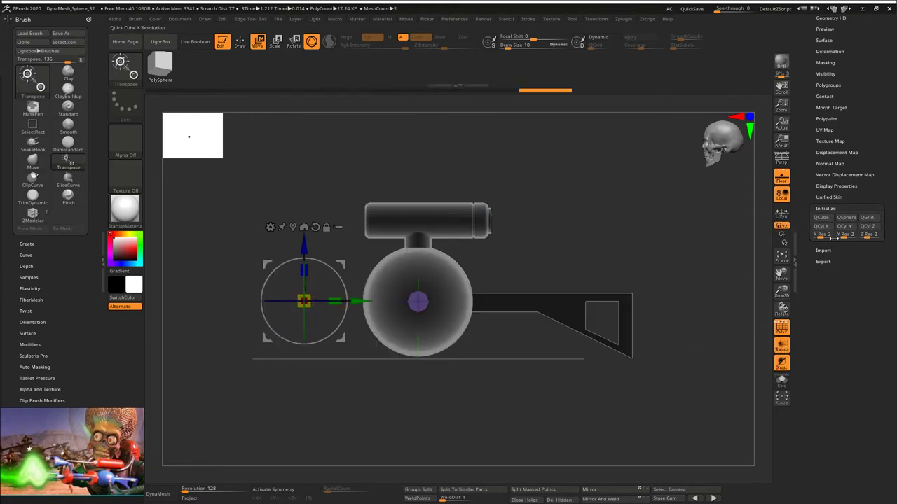
# Step: Try the quick cylinder axes, then regenerate it as a Z-axis cylinder with X Res 6, Y Res 6 and Z Res 2
pyautogui.click(835, 229)
pyautogui.click(844, 227)
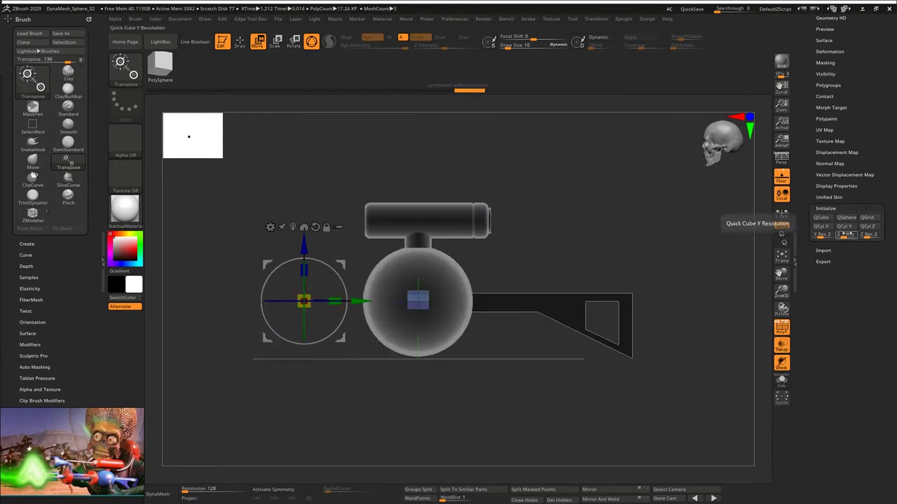
pyautogui.moveTo(825, 234)
pyautogui.mouseDown()
pyautogui.moveTo(815, 241)
pyautogui.moveTo(835, 236)
pyautogui.mouseUp()
pyautogui.click(868, 228)
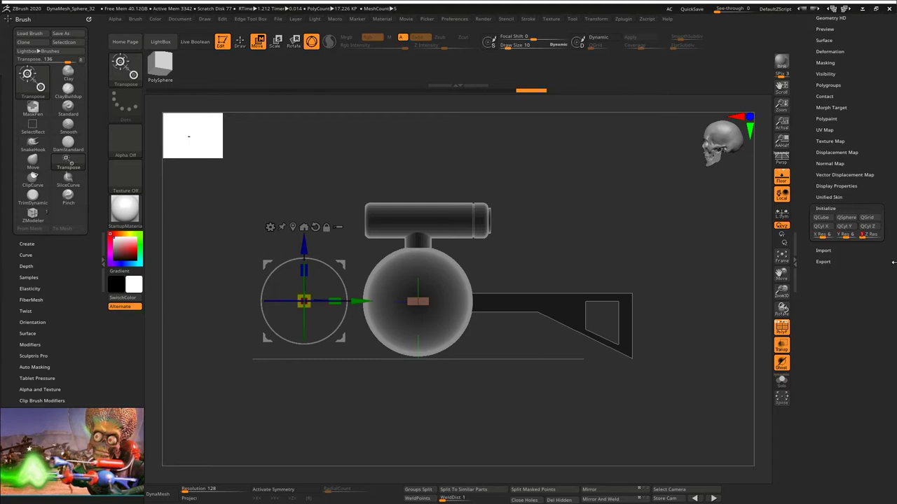
pyautogui.click(869, 228)
pyautogui.click(867, 235)
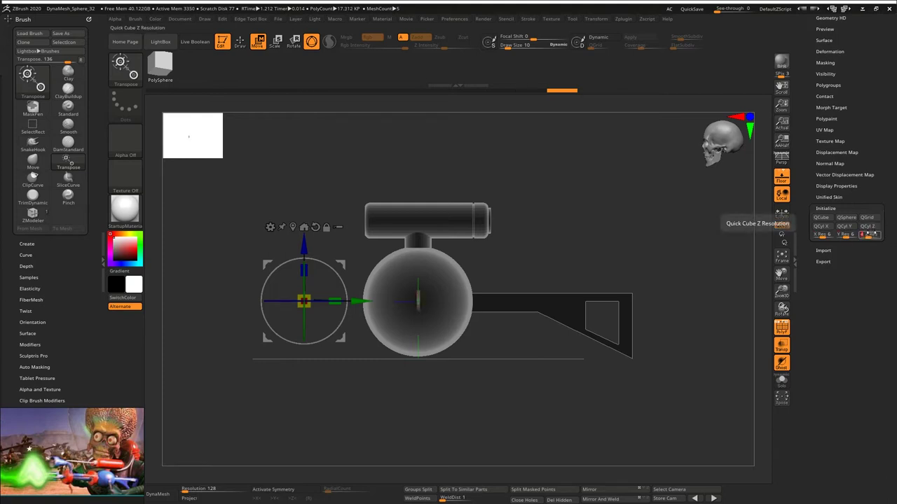
pyautogui.click(869, 227)
pyautogui.click(869, 227)
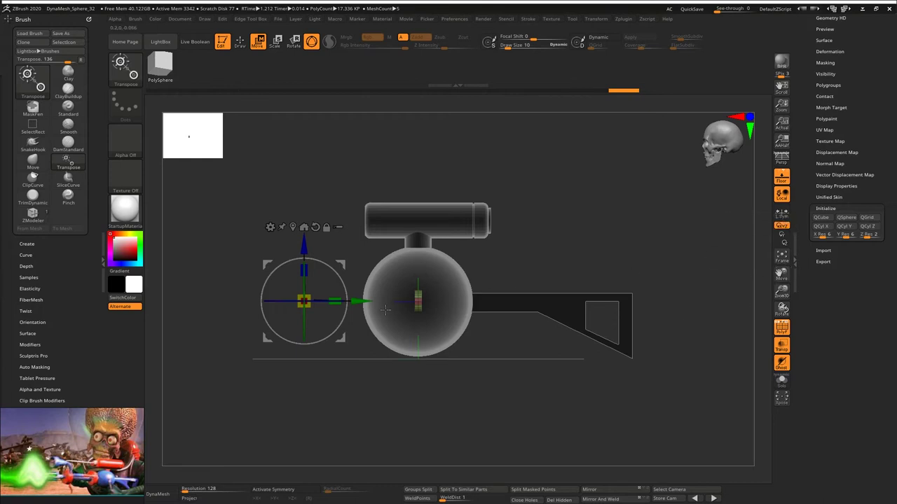
# Step: Center the gizmo on the cylinder, move it out through the front of the sphere and lengthen it along its axis
pyautogui.click(293, 227)
pyautogui.moveTo(475, 301); pyautogui.dragTo(411, 301)
pyautogui.keyDown('ctrl'); pyautogui.keyDown('alt'); pyautogui.moveTo(290, 241); pyautogui.dragTo(355, 373); pyautogui.keyUp('alt'); pyautogui.keyUp('ctrl')
pyautogui.moveTo(355, 301)
pyautogui.mouseDown()
pyautogui.moveTo(370, 255)
pyautogui.moveTo(370, 288)
pyautogui.mouseUp()
pyautogui.hotkey('ctrl', 'z')
pyautogui.moveTo(352, 273)
pyautogui.mouseDown(button='right')
pyautogui.moveTo(334, 236)
pyautogui.moveTo(364, 281)
pyautogui.moveTo(371, 273)
pyautogui.mouseUp(button='right')
# Step: Delete the edge loop around the middle of the front cylinder with ZModeler
pyautogui.press('q')
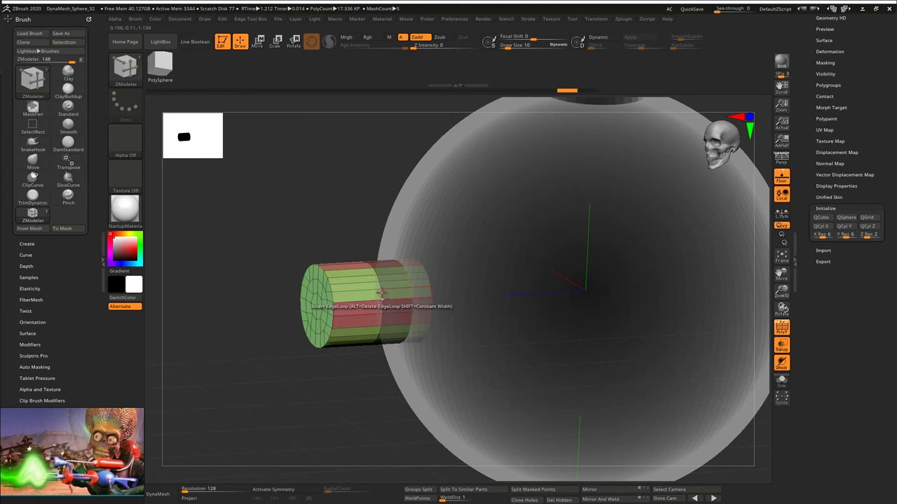
pyautogui.keyDown('ctrl'); pyautogui.moveTo(312, 175); pyautogui.dragTo(329, 216); pyautogui.keyUp('ctrl')
pyautogui.moveTo(379, 254); pyautogui.dragTo(348, 239, button='right')
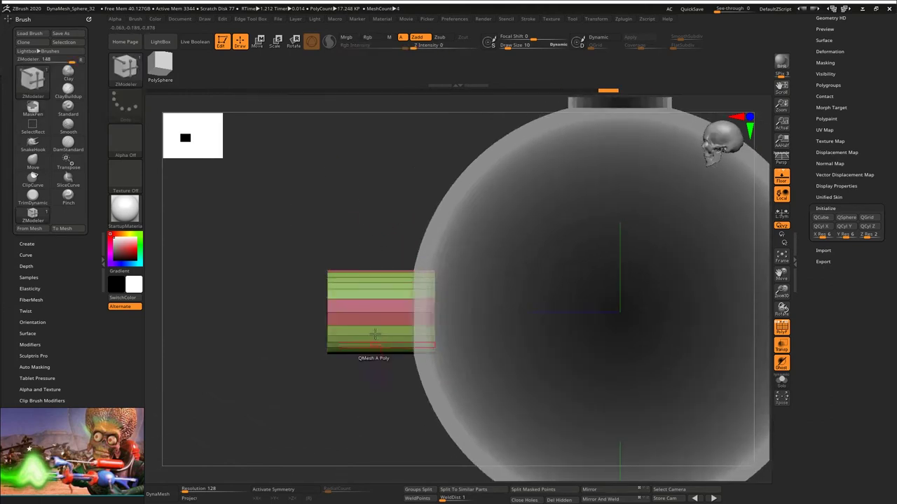
# Step: Enlarge the cylinder's free end while keeping the end at the sphere narrow, forming a flared cone
pyautogui.press('w')
pyautogui.moveTo(380, 304); pyautogui.dragTo(397, 251)
pyautogui.hotkey('ctrl', 'z')
pyautogui.moveTo(438, 311); pyautogui.dragTo(518, 290)
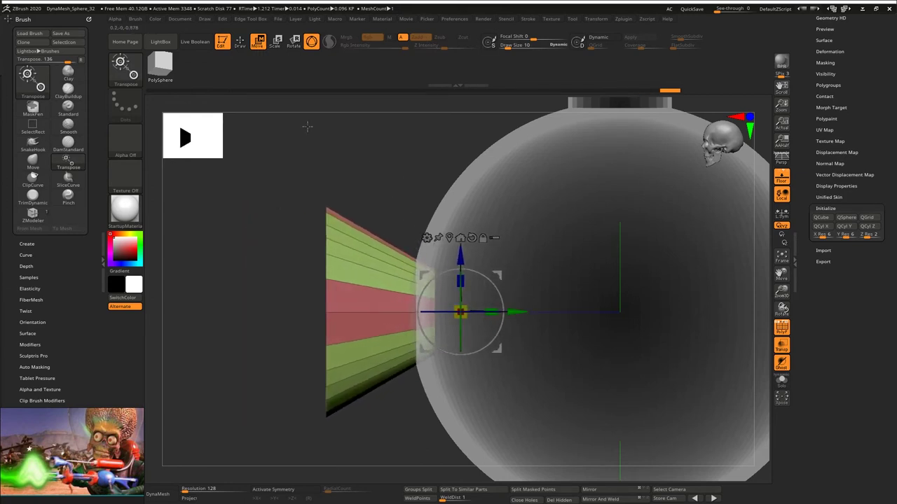
# Step: Insert multiple curved edge loops across the flare with ZModeler to round it into a bell shape
pyautogui.click(240, 42)
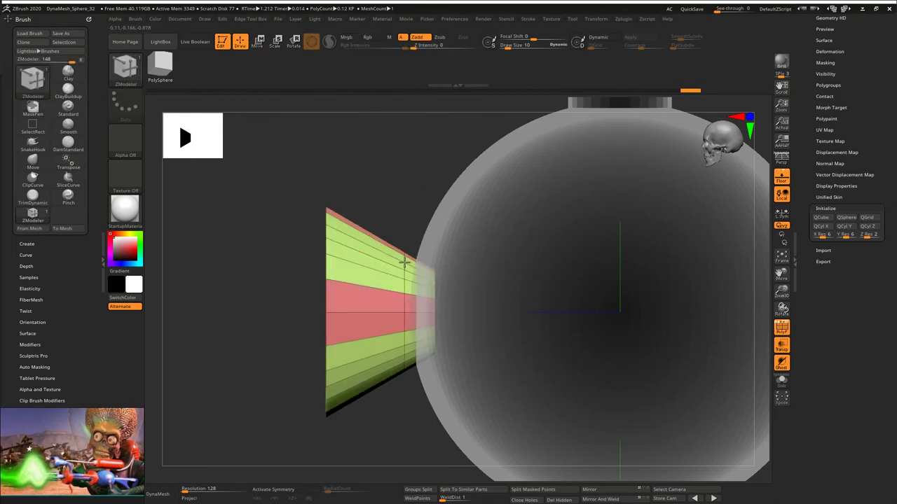
pyautogui.press('b')
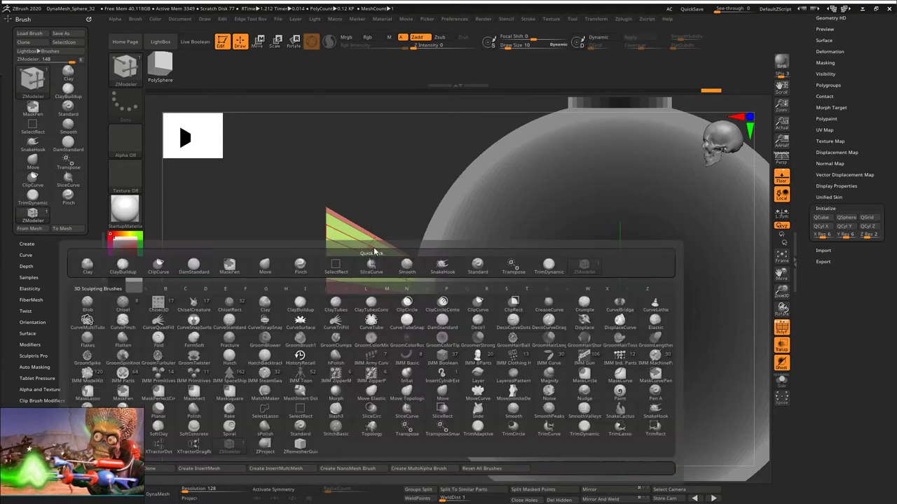
pyautogui.press('space')
pyautogui.click(309, 345)
pyautogui.moveTo(367, 257); pyautogui.dragTo(429, 247)
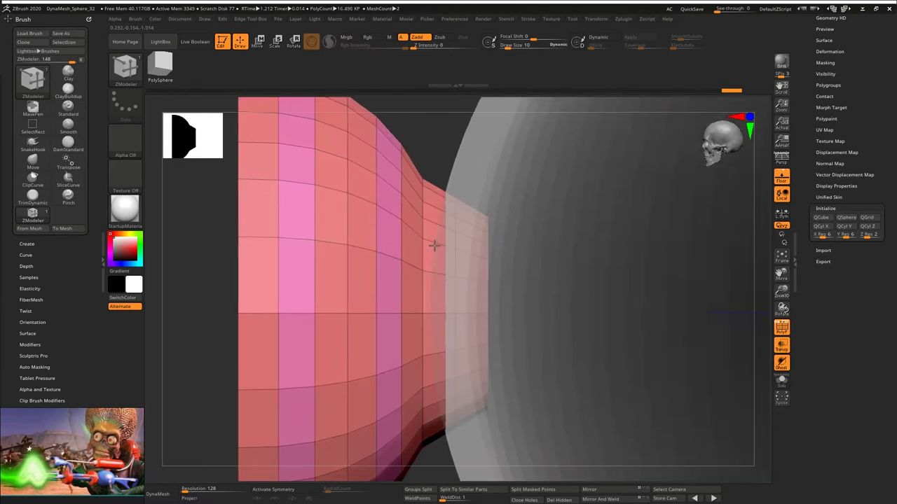
# Step: Switch the edge insertion to a single edge loop and add one around the neck close to the bell
pyautogui.press('space')
pyautogui.click(419, 255)
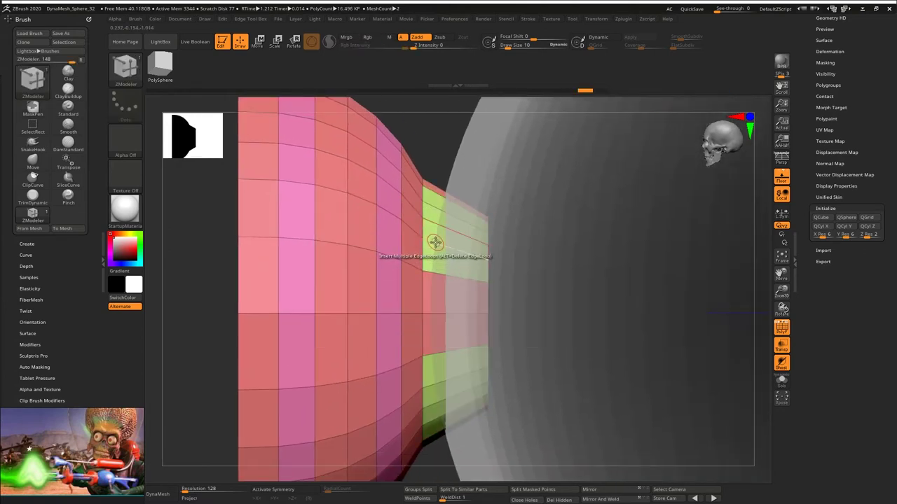
pyautogui.press('space')
pyautogui.click(416, 337)
pyautogui.click(430, 274)
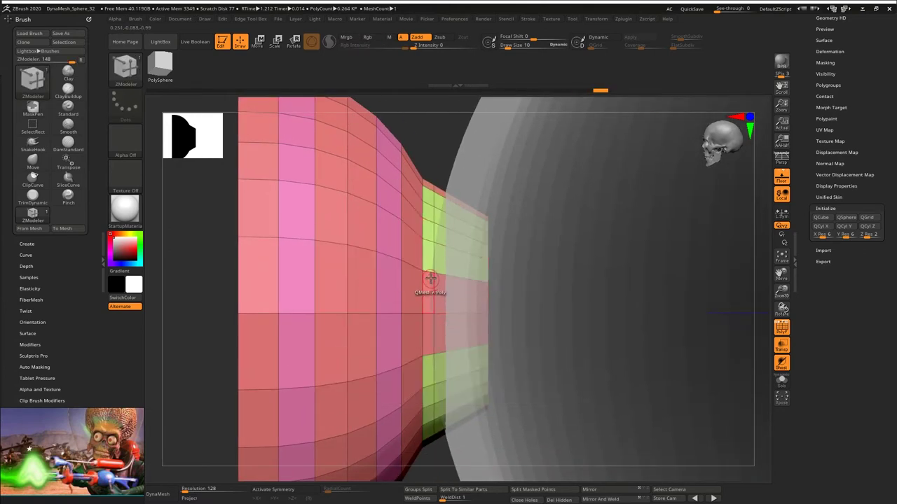
# Step: Push the narrow polyloop between the bell and the neck inward with QMesh to form a groove
pyautogui.press('space')
pyautogui.click(490, 343)
pyautogui.moveTo(430, 283); pyautogui.dragTo(411, 291)
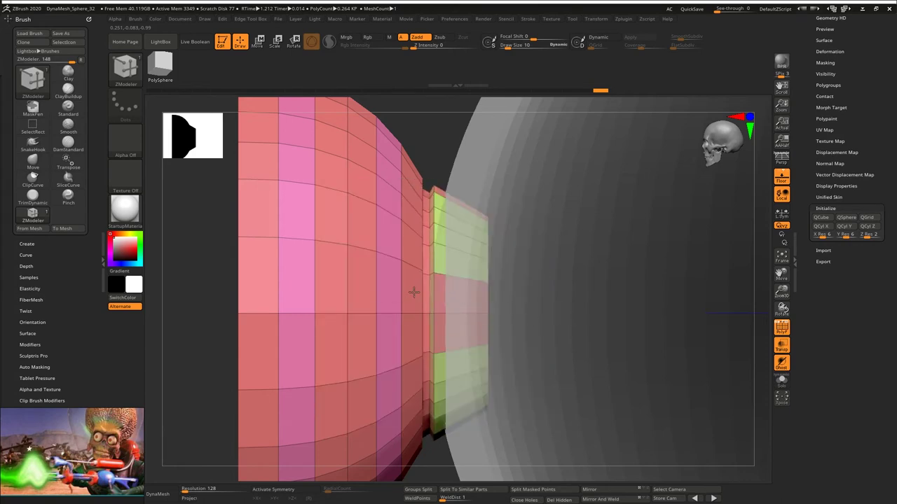
# Step: Isolate the bell's flat front cap by its polygroup and invert the visibility to hide only the cap
pyautogui.moveTo(414, 292); pyautogui.dragTo(511, 188, button='right')
pyautogui.keyDown('ctrl'); pyautogui.moveTo(512, 187); pyautogui.dragTo(442, 240, button='right'); pyautogui.keyUp('ctrl')
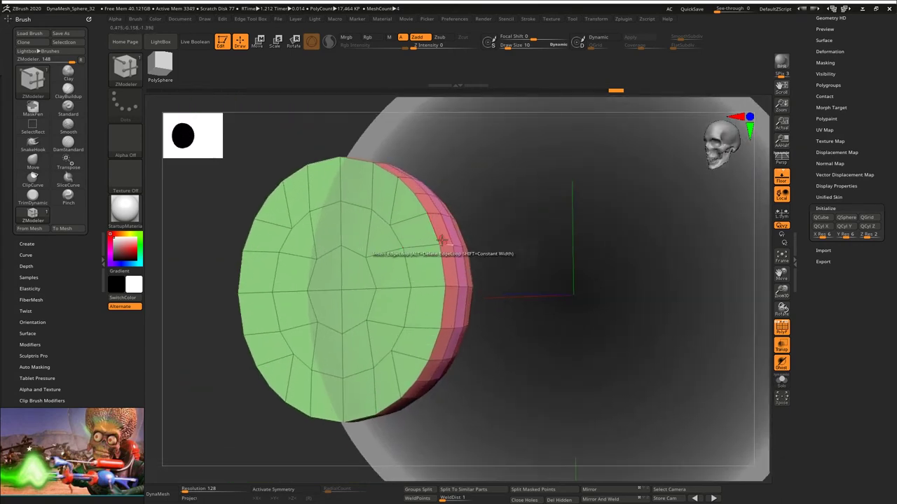
pyautogui.moveTo(588, 155); pyautogui.dragTo(535, 133, button='right')
pyautogui.moveTo(535, 133); pyautogui.dragTo(511, 168, button='right')
pyautogui.keyDown('ctrl'); pyautogui.keyDown('shift'); pyautogui.click(395, 240); pyautogui.keyUp('shift'); pyautogui.keyUp('ctrl')
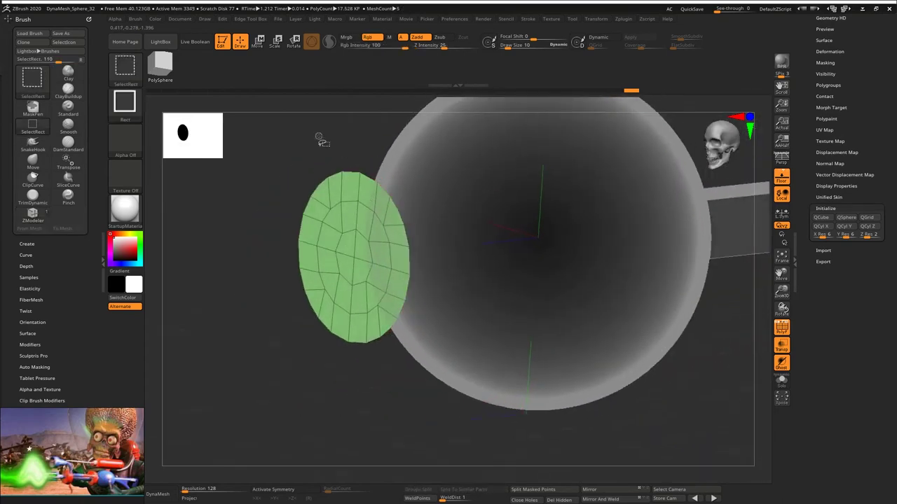
pyautogui.keyDown('ctrl'); pyautogui.keyDown('shift'); pyautogui.moveTo(319, 138); pyautogui.dragTo(328, 149); pyautogui.keyUp('shift'); pyautogui.keyUp('ctrl')
# Step: Delete the hidden front cap and close the bell's open rim using the ZModeler Close edge action with Convex Hole
pyautogui.moveTo(361, 172)
pyautogui.mouseDown(button='right')
pyautogui.moveTo(339, 178)
pyautogui.moveTo(362, 176)
pyautogui.mouseUp(button='right')
pyautogui.press('space')
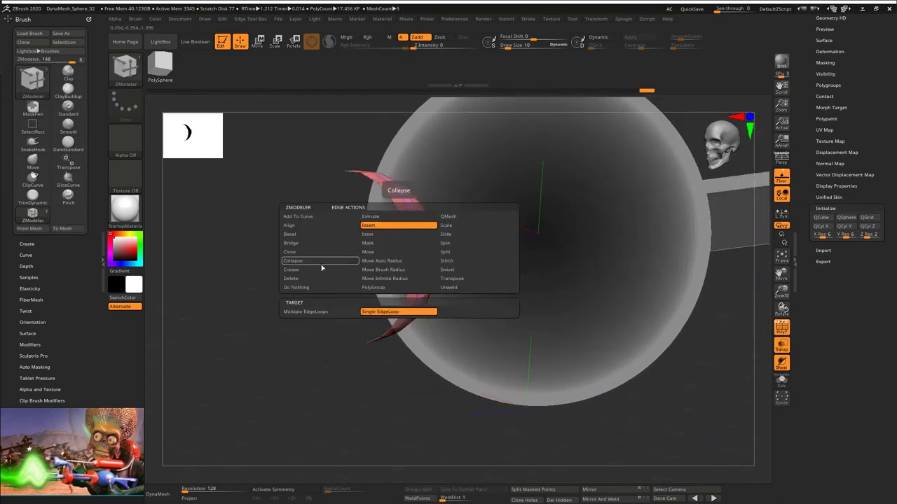
pyautogui.click(317, 254)
pyautogui.click(385, 313)
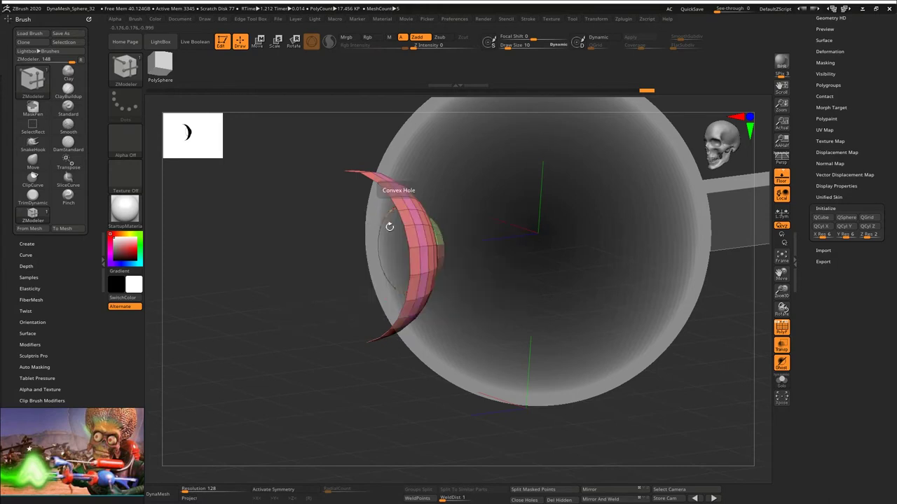
pyautogui.click(399, 218)
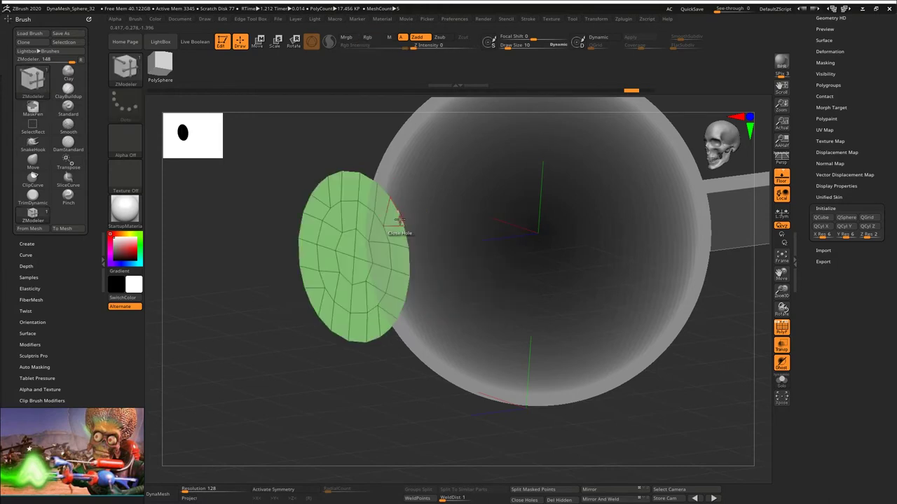
pyautogui.click(646, 91)
pyautogui.press('space')
pyautogui.click(386, 312)
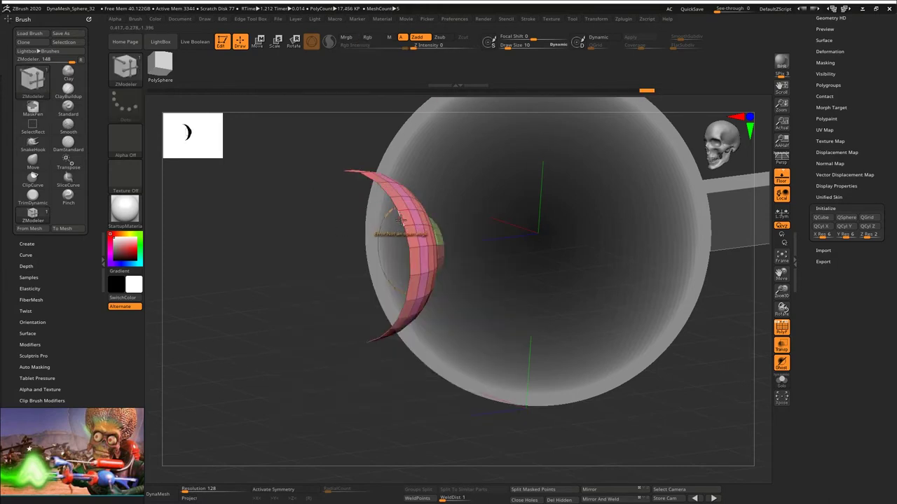
pyautogui.press('space')
pyautogui.click(403, 212)
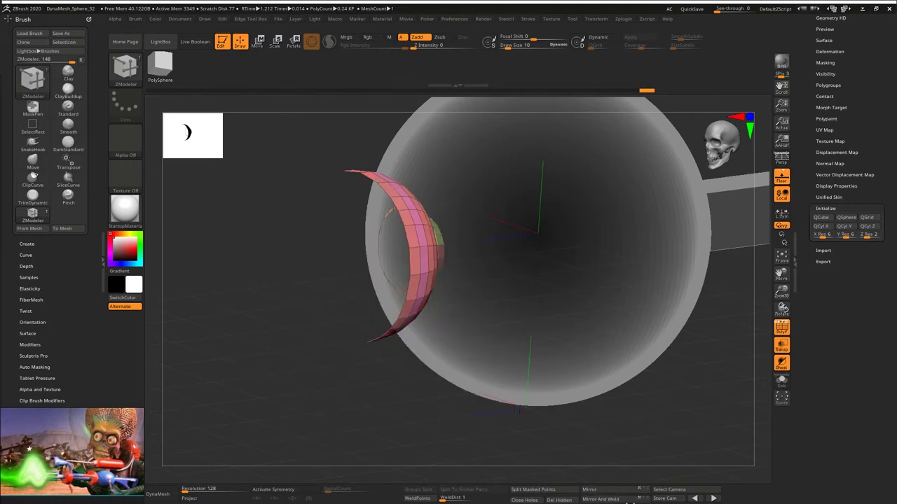
pyautogui.click(410, 246)
pyautogui.moveTo(411, 247)
pyautogui.mouseDown(button='right')
pyautogui.moveTo(398, 240)
pyautogui.moveTo(411, 230)
pyautogui.mouseUp(button='right')
pyautogui.press('space')
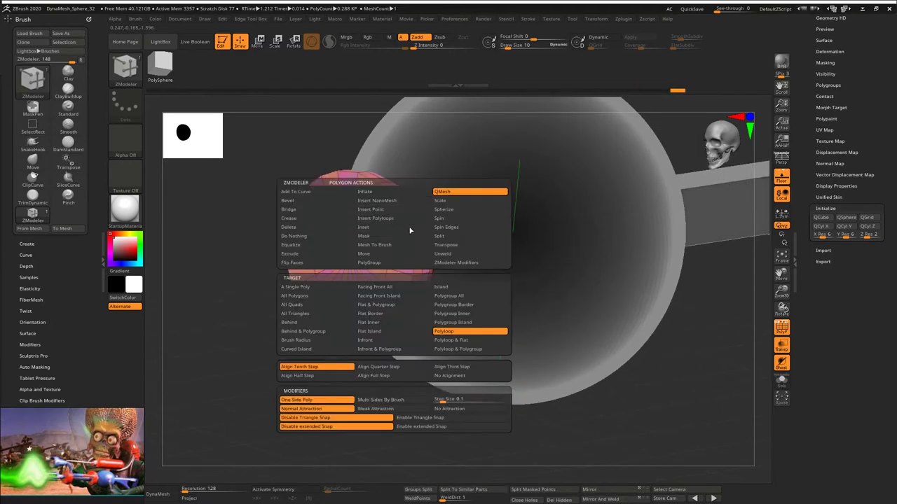
# Step: Move the bell-shaped front part slightly toward the sphere and turn off the polyframe display to check the whole gun
pyautogui.moveTo(344, 211); pyautogui.dragTo(284, 210, button='right')
pyautogui.moveTo(429, 270)
pyautogui.keyDown('alt'); pyautogui.mouseDown(button='right')
pyautogui.moveTo(440, 242)
pyautogui.moveTo(423, 257)
pyautogui.mouseUp(button='right'); pyautogui.keyUp('alt')
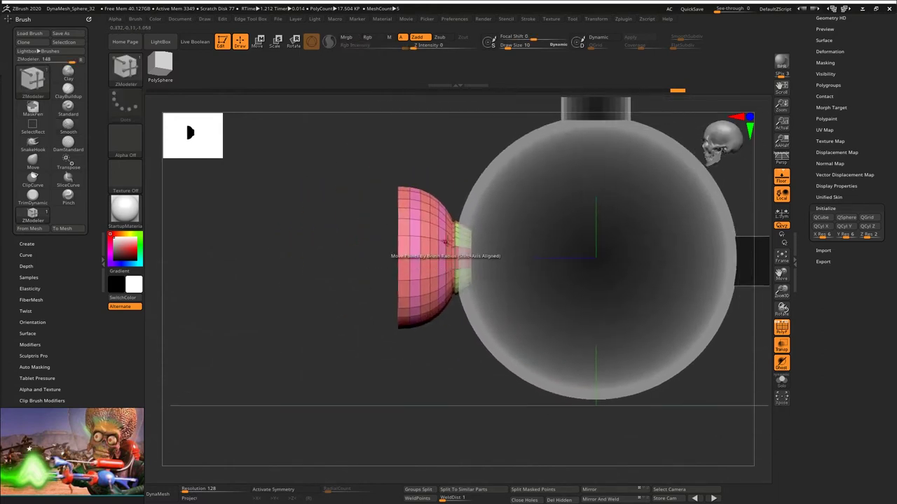
pyautogui.press('w')
pyautogui.moveTo(492, 254)
pyautogui.mouseDown()
pyautogui.moveTo(507, 206)
pyautogui.moveTo(504, 255)
pyautogui.moveTo(490, 255)
pyautogui.moveTo(501, 255)
pyautogui.mouseUp()
pyautogui.keyDown('alt'); pyautogui.moveTo(545, 197); pyautogui.dragTo(470, 218, button='right'); pyautogui.keyUp('alt')
pyautogui.hotkey('shift', 't')
pyautogui.keyDown('ctrl'); pyautogui.moveTo(546, 172); pyautogui.dragTo(541, 194, button='right'); pyautogui.keyUp('ctrl')
pyautogui.hotkey('shift', 'f')
pyautogui.moveTo(604, 200); pyautogui.dragTo(574, 227)
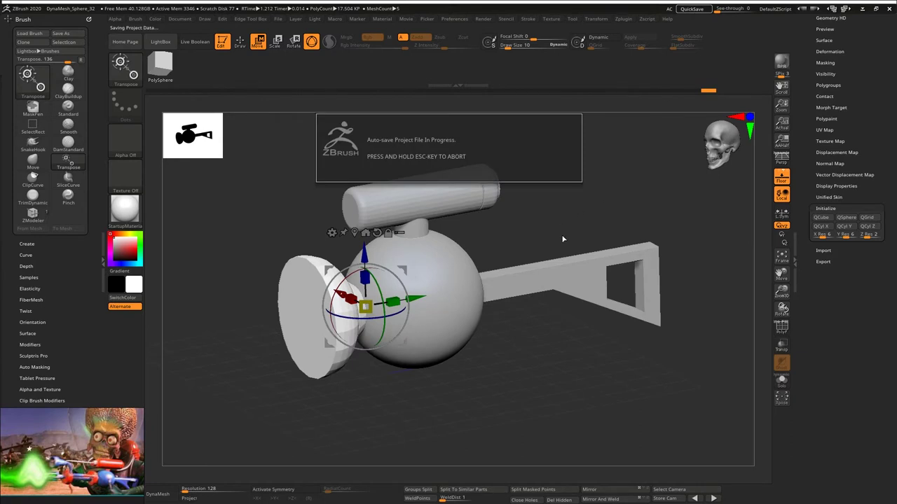
pyautogui.moveTo(493, 216)
pyautogui.mouseDown(button='right')
pyautogui.moveTo(448, 200)
pyautogui.moveTo(481, 208)
pyautogui.moveTo(428, 208)
pyautogui.mouseUp(button='right')
# Step: Select the upper tube subtool, show its polyframe, and insert a single edge loop around the center of its front face
pyautogui.press('q')
pyautogui.keyDown('alt'); pyautogui.click(488, 131); pyautogui.keyUp('alt')
pyautogui.keyDown('alt'); pyautogui.moveTo(489, 158); pyautogui.dragTo(494, 309, button='right'); pyautogui.keyUp('alt')
pyautogui.hotkey('shift', 'f')
pyautogui.keyDown('ctrl'); pyautogui.moveTo(539, 230); pyautogui.dragTo(618, 282, button='right'); pyautogui.keyUp('ctrl')
pyautogui.press('space')
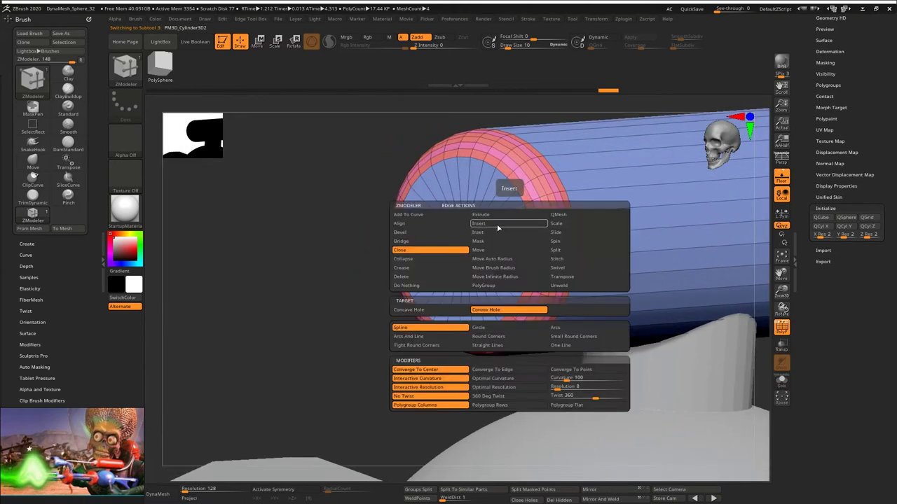
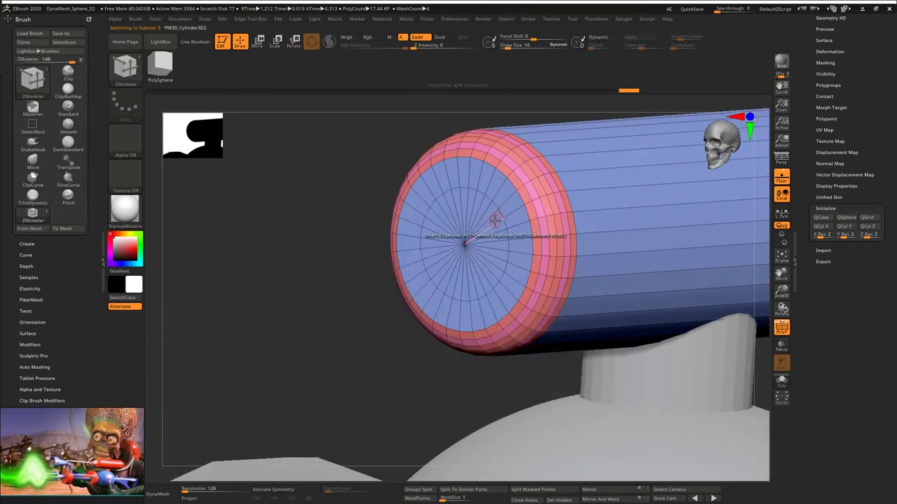
# Step: Extrude the central disc of the tube's front face and a smaller inner disc outward into a stepped round nozzle
pyautogui.press('space')
pyautogui.click(486, 324)
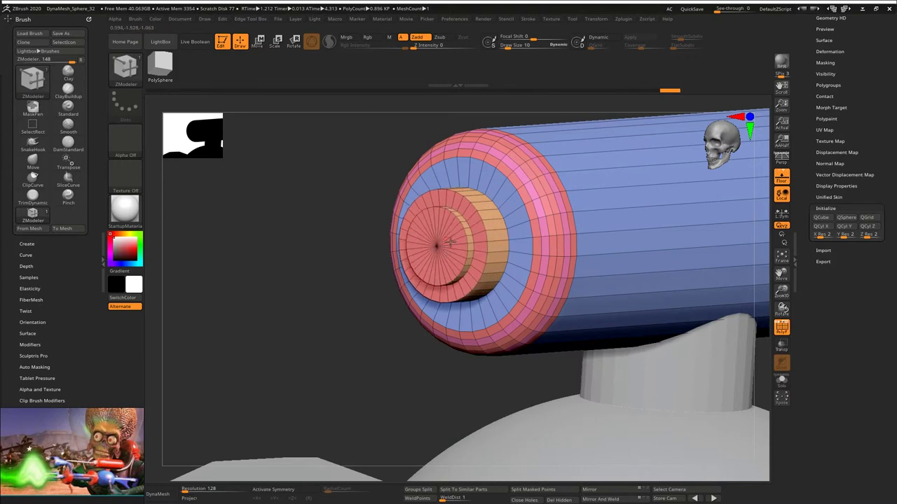
pyautogui.rightClick(462, 232)
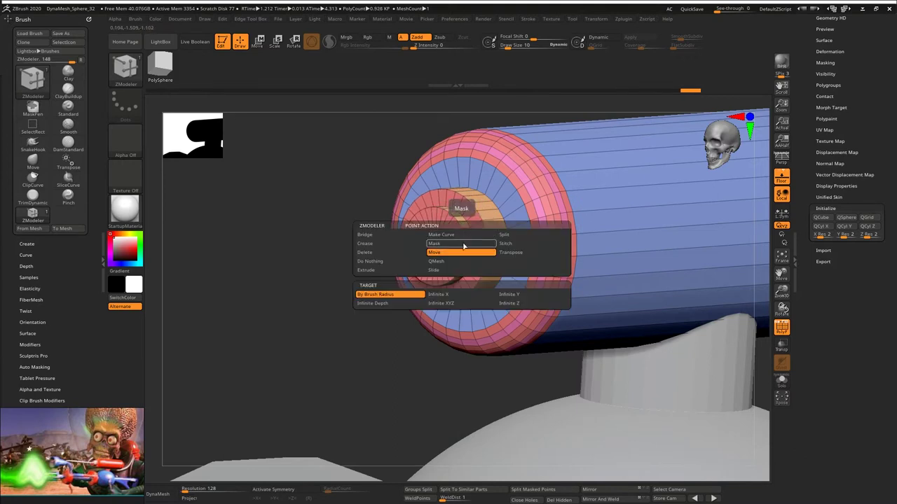
# Step: Mask everything except the nozzle's front disc and scale that disc to about 0.73 to taper the tip
pyautogui.moveTo(464, 229); pyautogui.dragTo(425, 180, button='right')
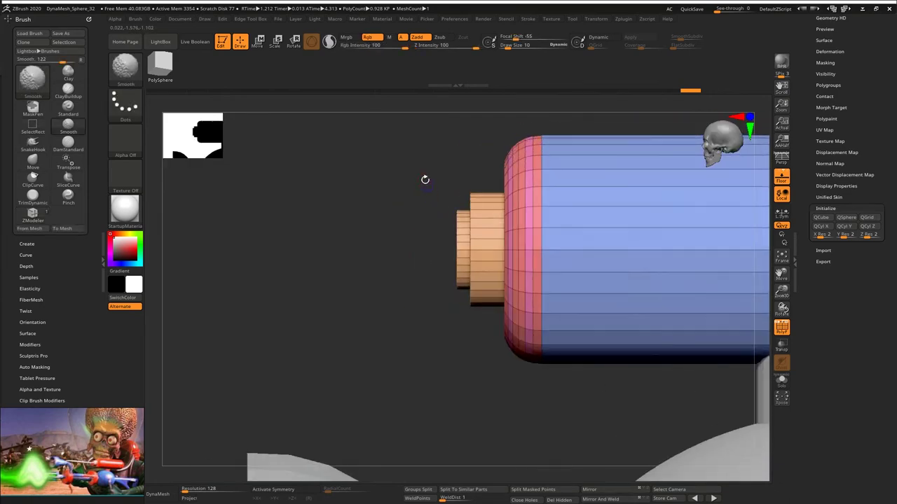
pyautogui.keyDown('ctrl'); pyautogui.keyDown('shift'); pyautogui.moveTo(421, 356); pyautogui.dragTo(436, 191); pyautogui.keyUp('shift'); pyautogui.keyUp('ctrl')
pyautogui.press('w')
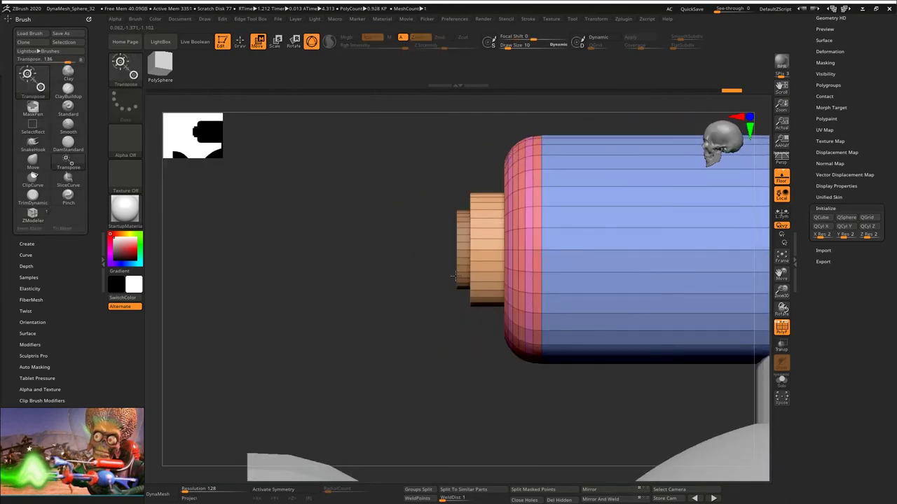
pyautogui.keyDown('ctrl'); pyautogui.click(462, 240); pyautogui.keyUp('ctrl')
pyautogui.press('q')
pyautogui.moveTo(454, 238); pyautogui.dragTo(479, 251, button='right')
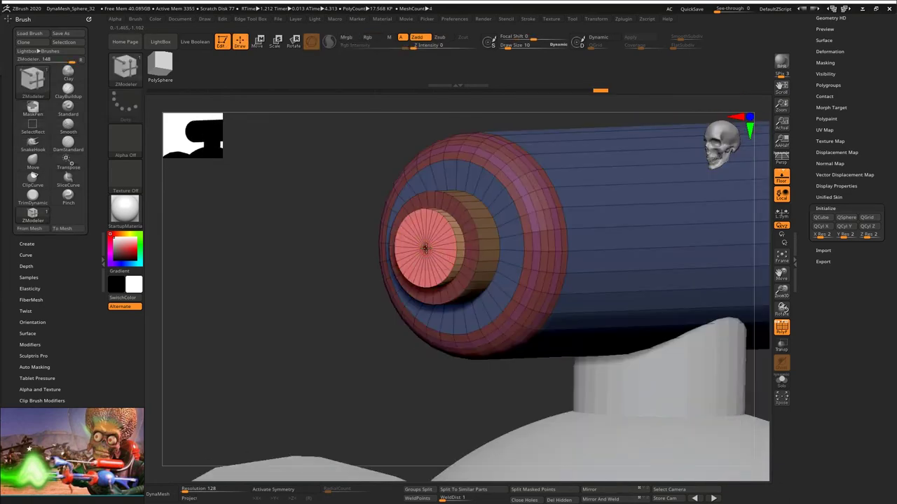
pyautogui.press('w')
pyautogui.keyDown('alt'); pyautogui.click(424, 247); pyautogui.keyUp('alt')
pyautogui.keyDown('shift'); pyautogui.moveTo(425, 249); pyautogui.dragTo(429, 252, button='right'); pyautogui.keyUp('shift')
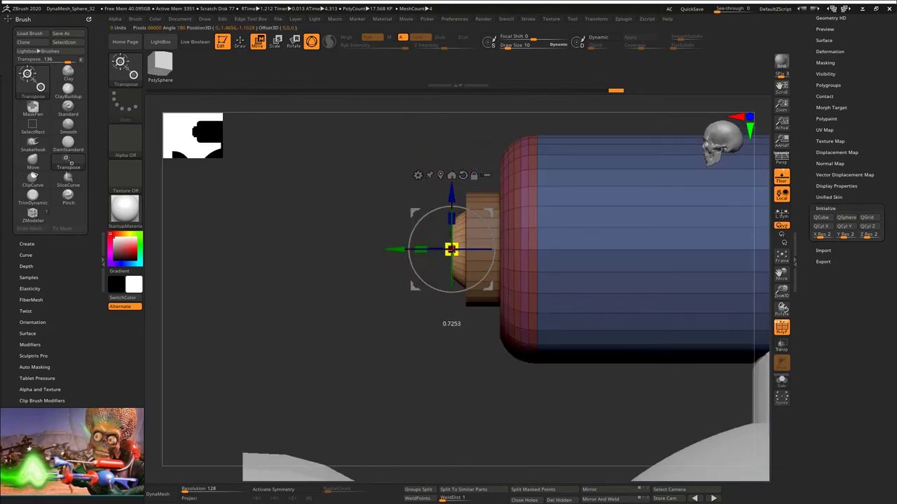
pyautogui.press('q')
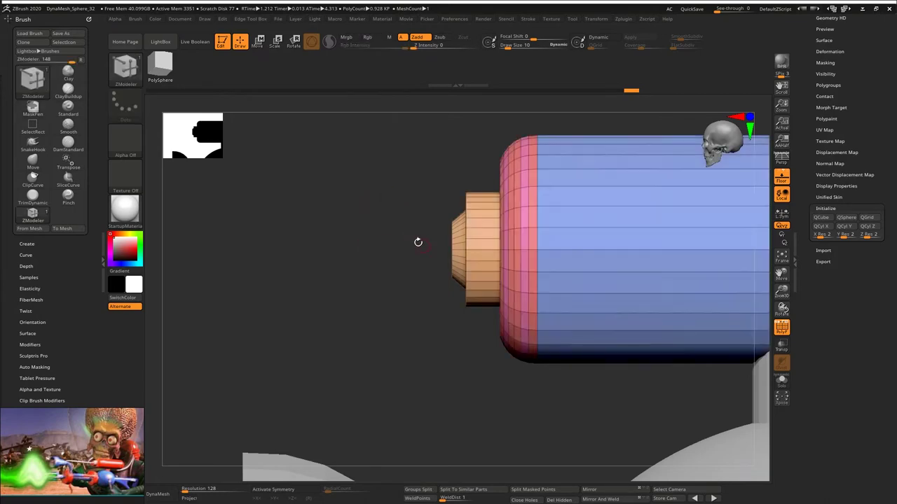
# Step: Insert edge loops in the nozzle's wider front rim and push the ring between them inward with QMesh Polyloop to form a groove
pyautogui.moveTo(418, 243); pyautogui.dragTo(489, 237)
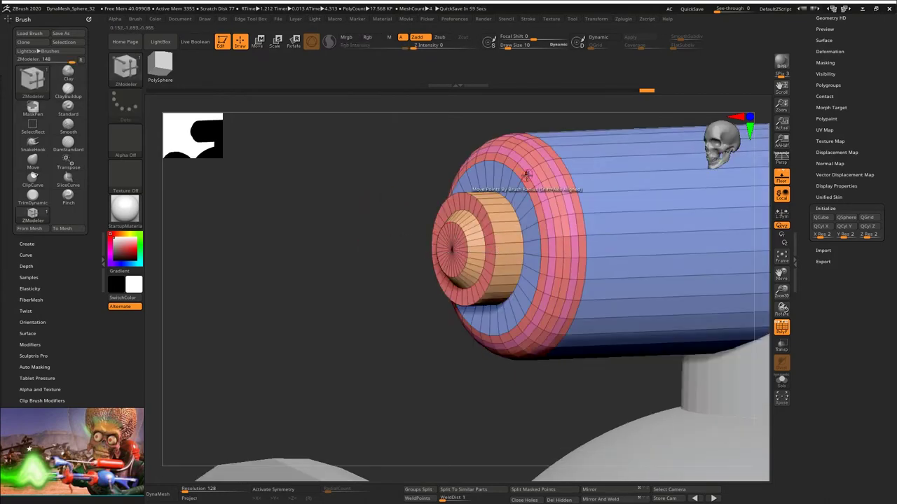
pyautogui.keyDown('alt'); pyautogui.moveTo(523, 223); pyautogui.dragTo(531, 217, button='right'); pyautogui.keyUp('alt')
pyautogui.press('space')
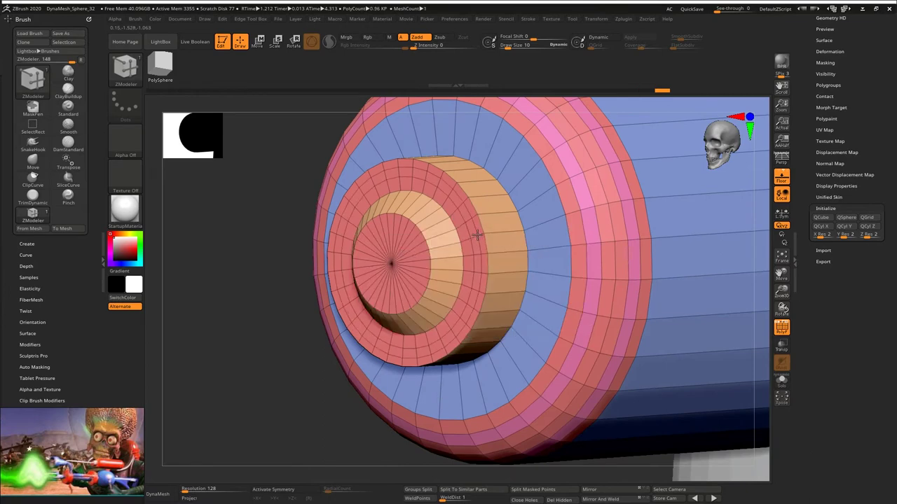
pyautogui.click(477, 235)
pyautogui.press('space')
pyautogui.click(534, 332)
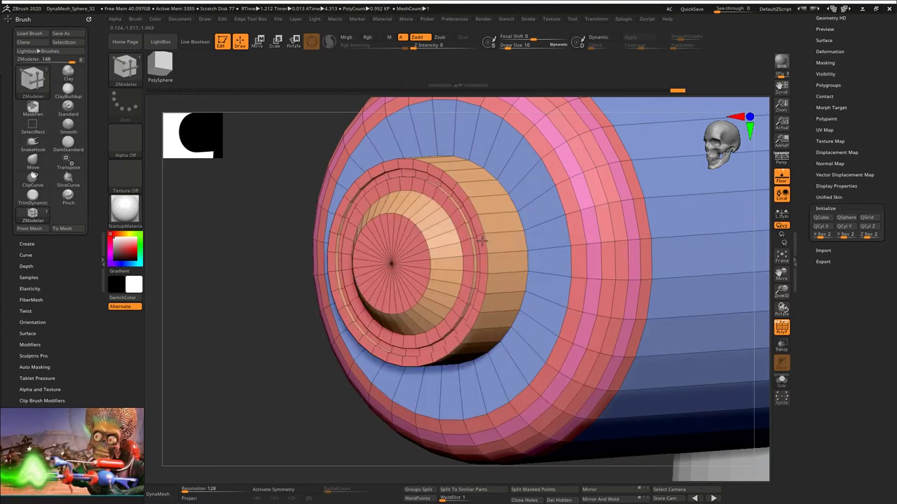
pyautogui.moveTo(482, 241); pyautogui.dragTo(583, 243)
# Step: Insert edge loops around the nozzle's side wall and raise the strip between them into a thin band
pyautogui.moveTo(530, 224); pyautogui.dragTo(490, 220, button='right')
pyautogui.click(489, 219)
pyautogui.moveTo(496, 209); pyautogui.dragTo(393, 235)
pyautogui.moveTo(450, 227); pyautogui.dragTo(468, 232, button='right')
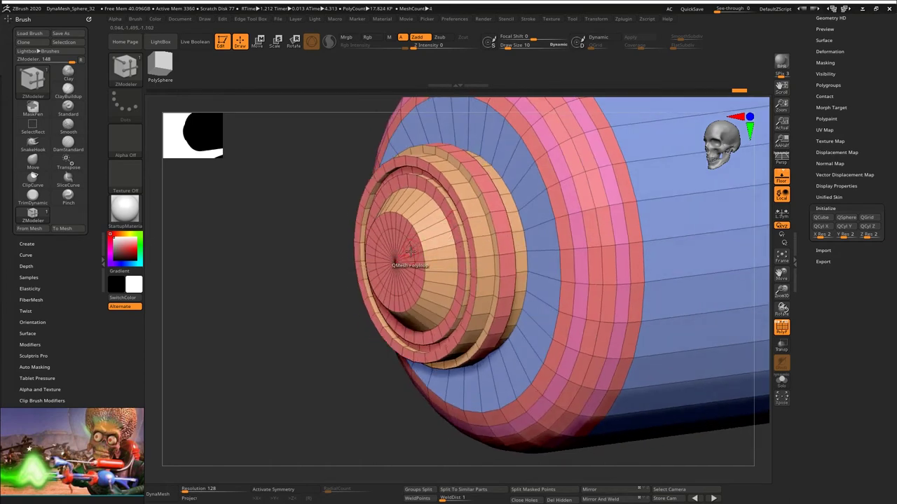
# Step: Add an edge loop to the nozzle's small front disc and raise its outer ring, leaving a recessed center
pyautogui.keyDown('ctrl'); pyautogui.moveTo(410, 251); pyautogui.dragTo(414, 265, button='right'); pyautogui.keyUp('ctrl')
pyautogui.moveTo(412, 263); pyautogui.dragTo(399, 270)
pyautogui.keyDown('ctrl'); pyautogui.moveTo(408, 282); pyautogui.dragTo(412, 242, button='right'); pyautogui.keyUp('ctrl')
pyautogui.moveTo(412, 241)
pyautogui.mouseDown(button='right')
pyautogui.moveTo(454, 236)
pyautogui.moveTo(414, 199)
pyautogui.moveTo(462, 230)
pyautogui.moveTo(416, 248)
pyautogui.mouseUp(button='right')
pyautogui.press('space')
pyautogui.click(482, 216)
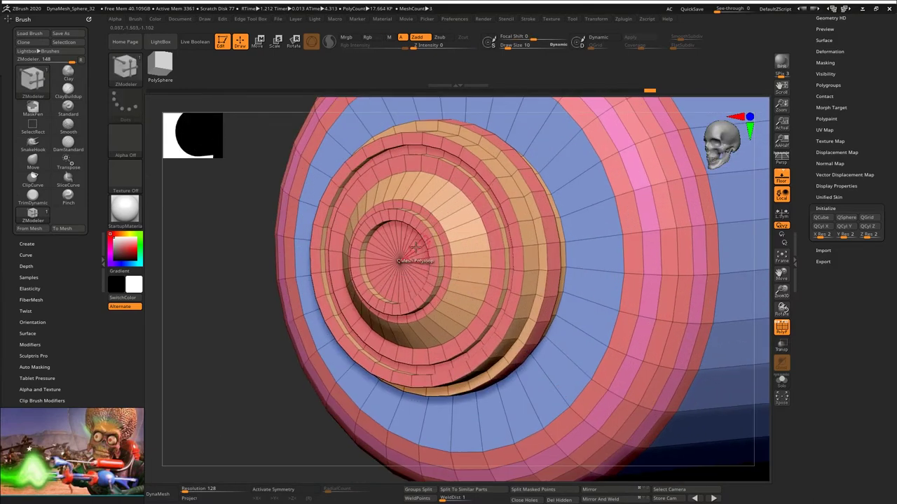
# Step: Try extruding the recessed center of the nozzle tip using different QMesh targets, including Flat Island, and undo the attempts
pyautogui.press('space')
pyautogui.click(416, 319)
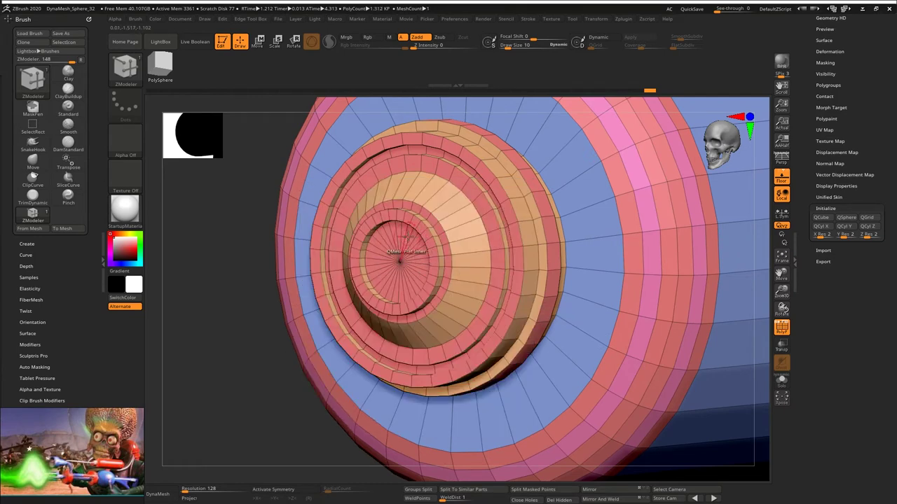
pyautogui.press('space')
pyautogui.click(415, 334)
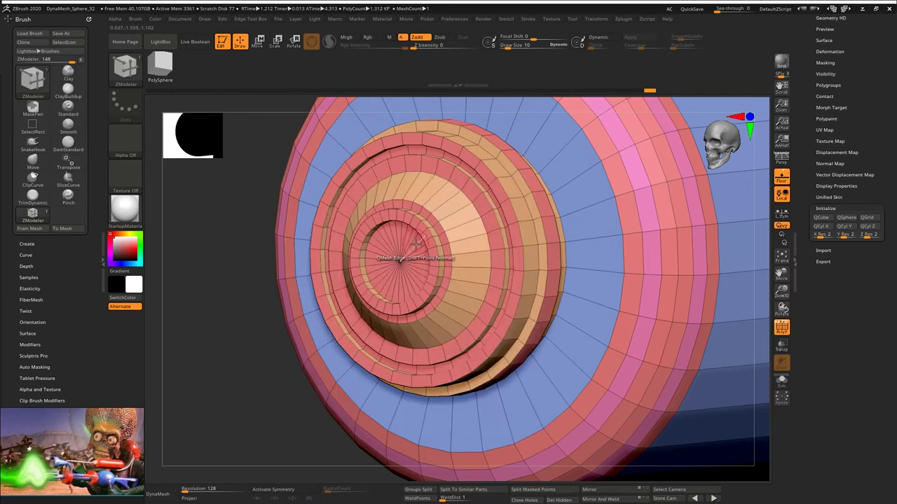
pyautogui.moveTo(415, 245); pyautogui.dragTo(389, 283)
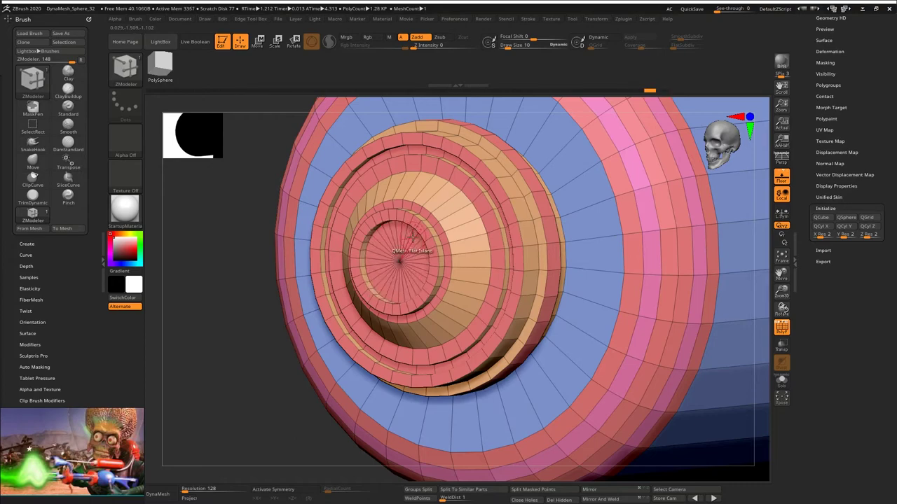
pyautogui.moveTo(423, 242)
pyautogui.mouseDown(button='right')
pyautogui.moveTo(407, 238)
pyautogui.moveTo(452, 239)
pyautogui.moveTo(407, 241)
pyautogui.mouseUp(button='right')
pyautogui.hotkey('ctrl', 'z')
pyautogui.moveTo(400, 258); pyautogui.dragTo(329, 347)
pyautogui.hotkey('ctrl', 'z')
pyautogui.hotkey('ctrl', 'z')
# Step: Enlarge only the nozzle's front ring uniformly by masking the rest of the tube, and clear the mask
pyautogui.moveTo(405, 274)
pyautogui.mouseDown(button='right')
pyautogui.moveTo(436, 265)
pyautogui.moveTo(394, 242)
pyautogui.mouseUp(button='right')
pyautogui.keyDown('ctrl'); pyautogui.moveTo(320, 151); pyautogui.dragTo(411, 380); pyautogui.keyUp('ctrl')
pyautogui.keyDown('ctrl'); pyautogui.click(411, 380); pyautogui.keyUp('ctrl')
pyautogui.press('w')
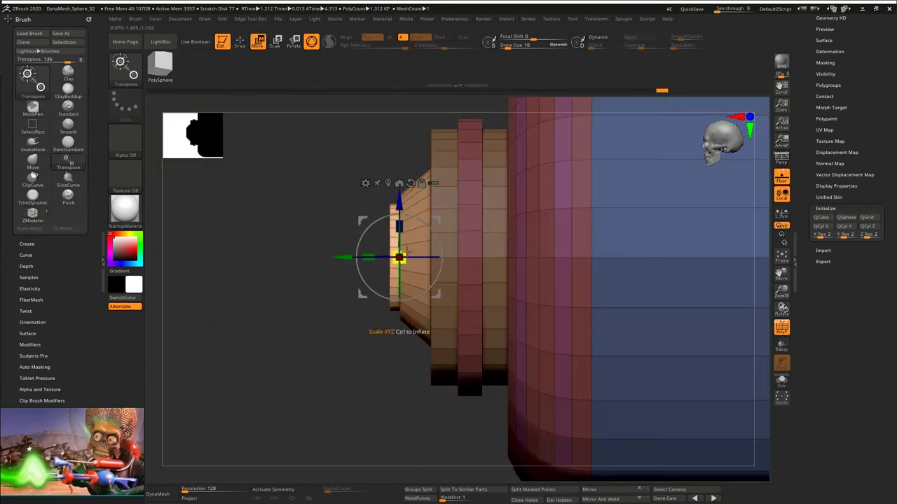
pyautogui.moveTo(398, 257); pyautogui.dragTo(403, 247)
pyautogui.moveTo(378, 245); pyautogui.dragTo(411, 244, button='right')
pyautogui.keyDown('ctrl'); pyautogui.moveTo(226, 224); pyautogui.dragTo(232, 282); pyautogui.keyUp('ctrl')
pyautogui.moveTo(231, 245); pyautogui.dragTo(264, 244, button='right')
# Step: Extrude the nozzle's center disc forward into a long thin pipe with QMesh Flat Inner and compare it with the reference image
pyautogui.press('q')
pyautogui.press('space')
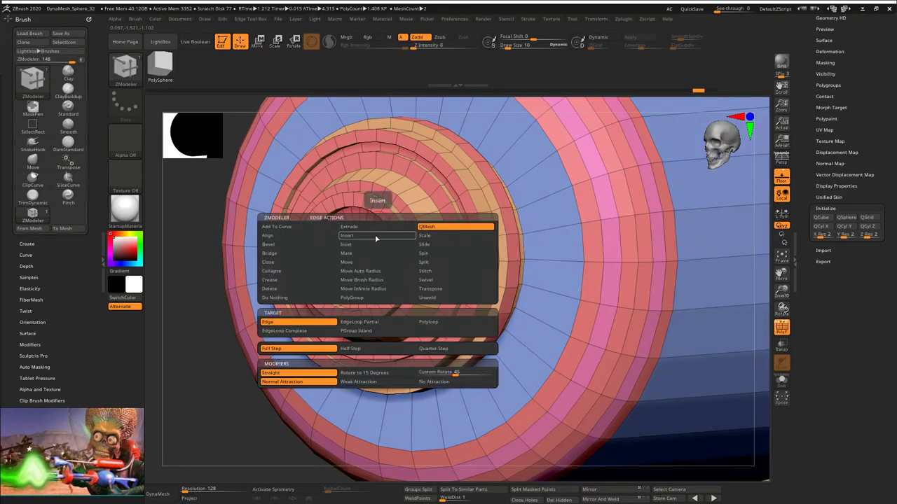
pyautogui.click(376, 237)
pyautogui.press('space')
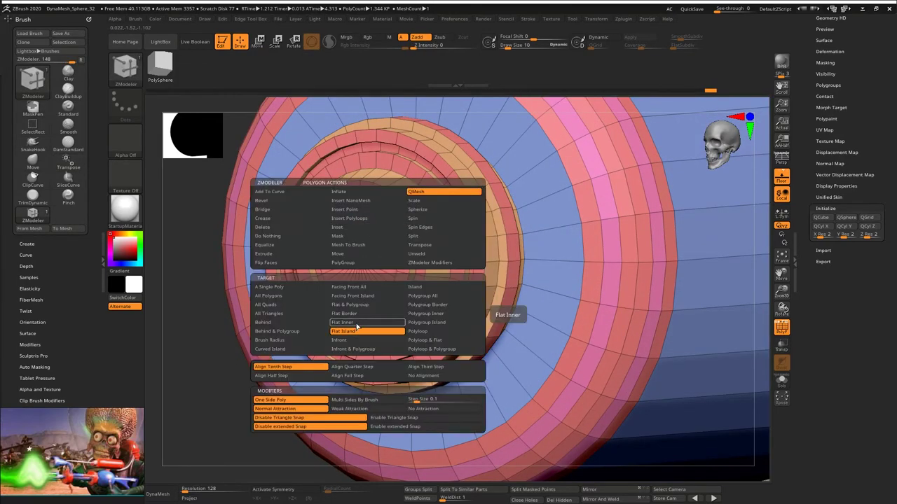
pyautogui.click(357, 325)
pyautogui.moveTo(370, 230); pyautogui.dragTo(181, 358)
pyautogui.keyDown('shift'); pyautogui.moveTo(385, 185); pyautogui.dragTo(353, 183, button='right'); pyautogui.keyUp('shift')
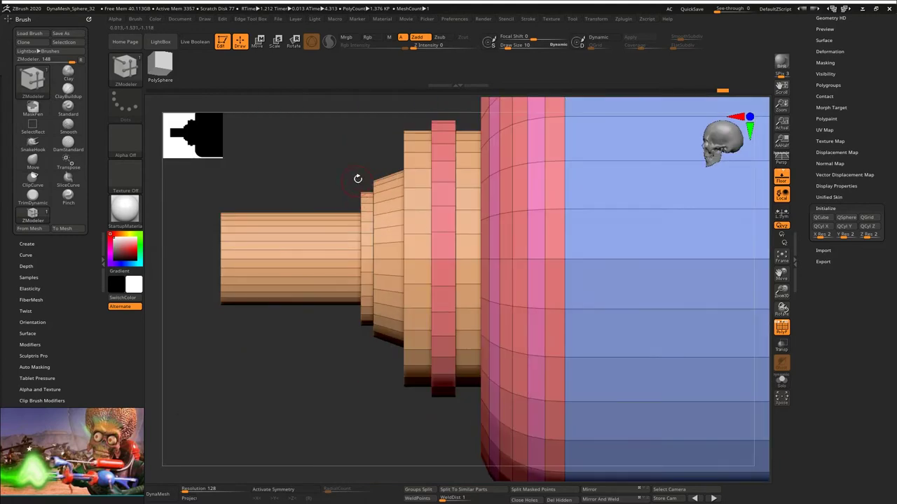
pyautogui.keyDown('alt'); pyautogui.moveTo(328, 215); pyautogui.dragTo(419, 204, button='right'); pyautogui.keyUp('alt')
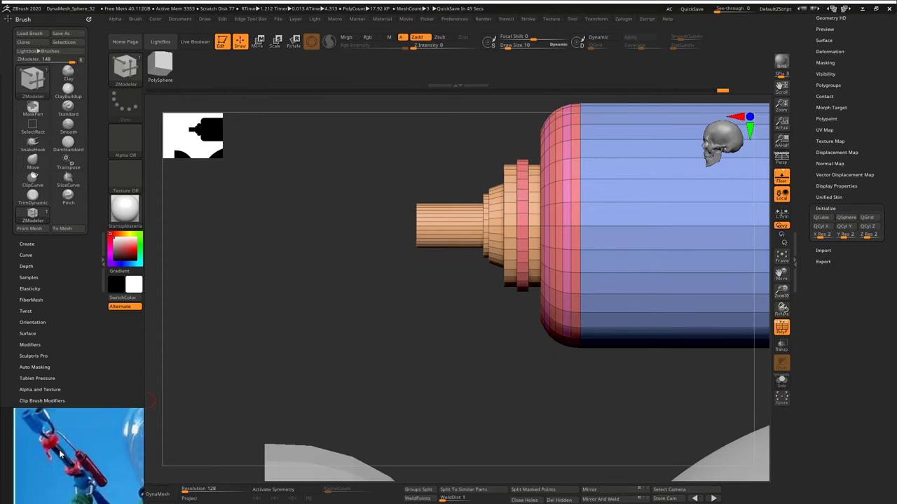
pyautogui.moveTo(517, 328); pyautogui.dragTo(541, 259, button='right')
pyautogui.keyDown('alt'); pyautogui.moveTo(540, 260); pyautogui.dragTo(583, 258, button='right'); pyautogui.keyUp('alt')
pyautogui.keyDown('ctrl'); pyautogui.moveTo(477, 239); pyautogui.dragTo(585, 382, button='right'); pyautogui.keyUp('ctrl')
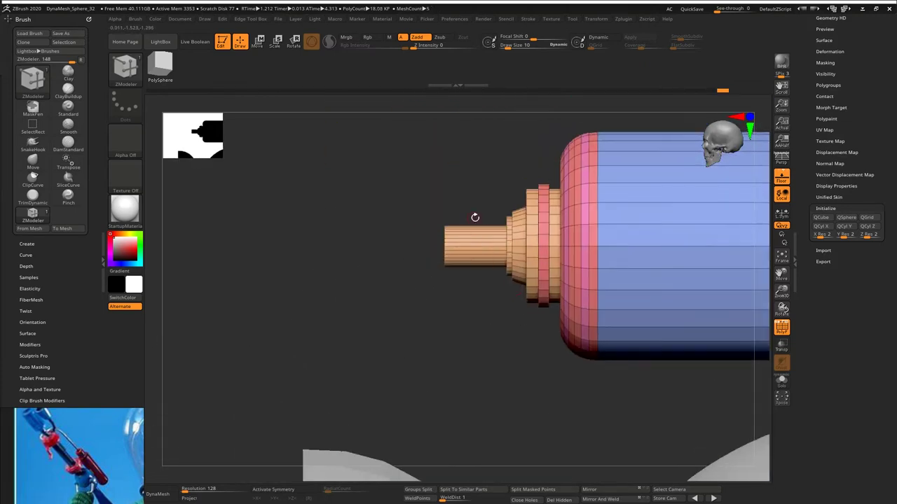
pyautogui.moveTo(474, 217); pyautogui.dragTo(537, 224, button='right')
# Step: Select the bell-shaped front part and give its flat front and curved side separate polygroups
pyautogui.keyDown('alt'); pyautogui.click(442, 254); pyautogui.keyUp('alt')
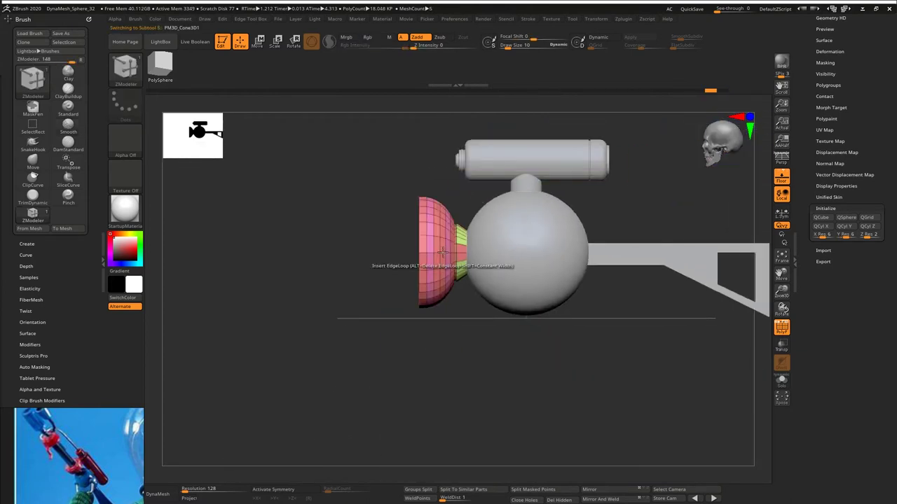
pyautogui.click(601, 37)
pyautogui.hotkey('shift', 'd')
pyautogui.moveTo(593, 214); pyautogui.dragTo(530, 281, button='right')
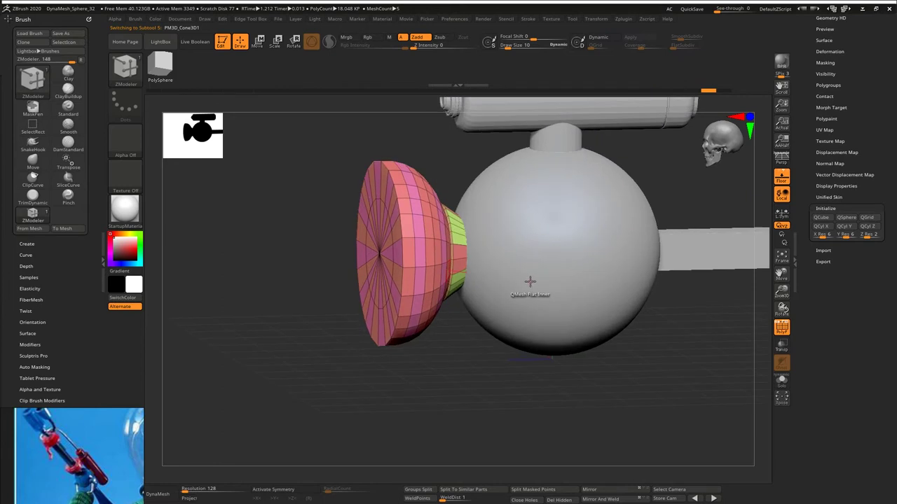
pyautogui.hotkey('ctrl', 'e')
pyautogui.click(522, 281)
pyautogui.keyDown('shift'); pyautogui.moveTo(468, 154); pyautogui.dragTo(476, 210, button='right'); pyautogui.keyUp('shift')
pyautogui.moveTo(476, 210); pyautogui.dragTo(455, 235, button='right')
pyautogui.hotkey('ctrl', 'e')
pyautogui.click(452, 365)
# Step: Turn on Dynamic Subdiv for the bell-shaped part and quick-save the project
pyautogui.click(602, 38)
pyautogui.moveTo(455, 235); pyautogui.dragTo(482, 239, button='right')
pyautogui.click(693, 9)
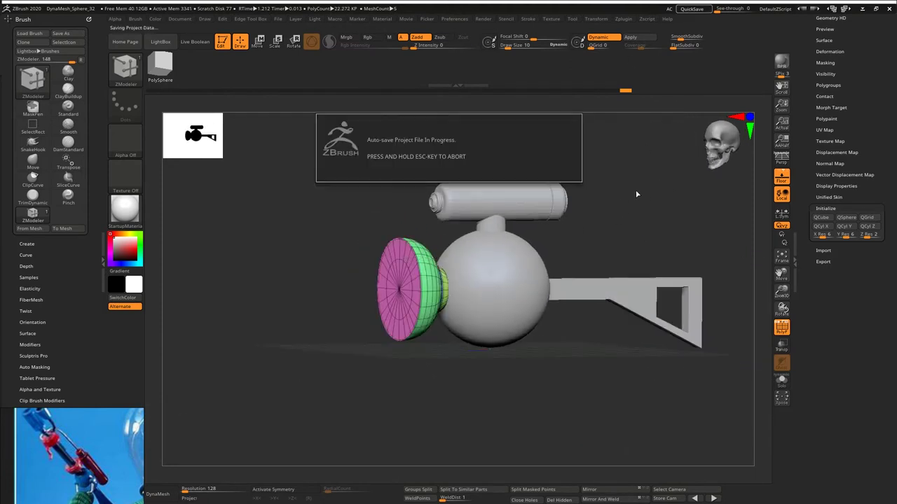
pyautogui.moveTo(631, 221); pyautogui.dragTo(583, 213, button='right')
# Step: Select the sphere and squash it slightly along its vertical axis
pyautogui.keyDown('alt'); pyautogui.click(494, 278); pyautogui.keyUp('alt')
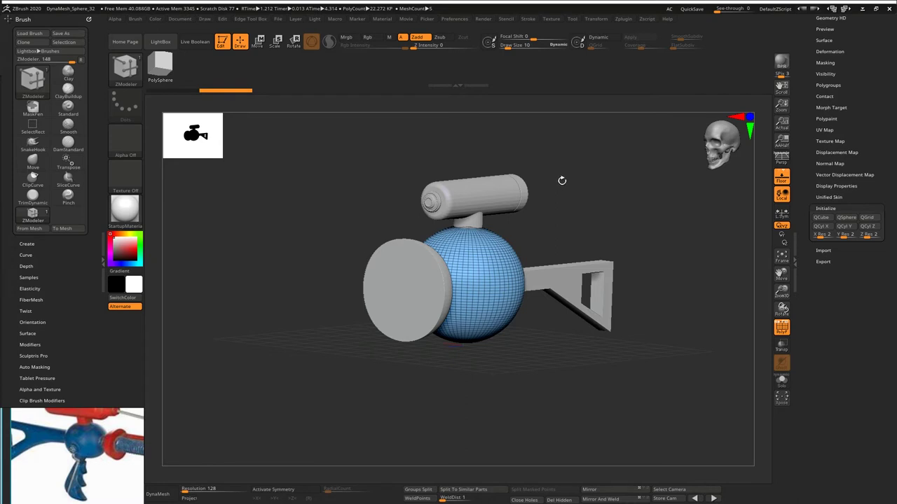
pyautogui.keyDown('shift'); pyautogui.moveTo(627, 213); pyautogui.dragTo(496, 270); pyautogui.keyUp('shift')
pyautogui.press('w')
pyautogui.moveTo(439, 299); pyautogui.dragTo(439, 310)
# Step: Lower the upper tube and its connecting neck toward the flattened sphere, and turn off the polyframe display
pyautogui.keyDown('alt'); pyautogui.click(465, 211); pyautogui.keyUp('alt')
pyautogui.moveTo(347, 152); pyautogui.dragTo(347, 161)
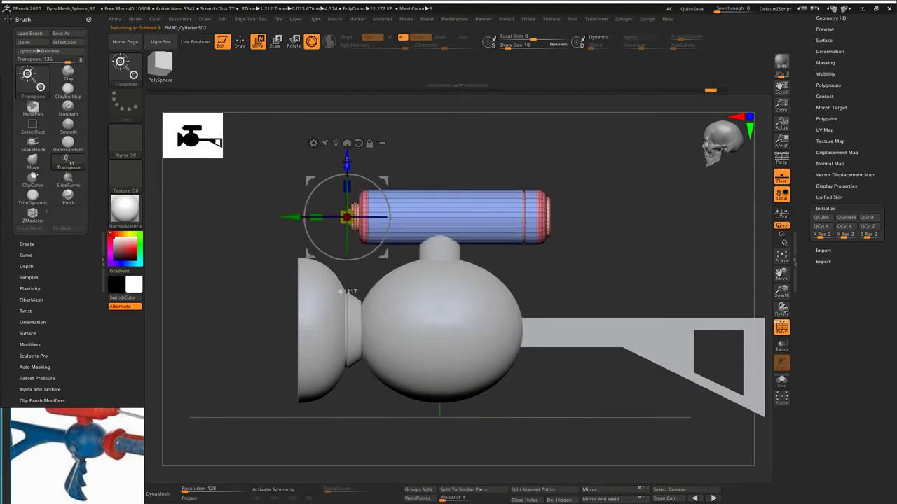
pyautogui.keyDown('alt'); pyautogui.click(441, 248); pyautogui.keyUp('alt')
pyautogui.moveTo(442, 192); pyautogui.dragTo(444, 204)
pyautogui.moveTo(560, 257)
pyautogui.mouseDown()
pyautogui.moveTo(619, 264)
pyautogui.moveTo(607, 250)
pyautogui.moveTo(632, 240)
pyautogui.mouseUp()
pyautogui.hotkey('shift', 'f')
pyautogui.click(241, 44)
# Step: Select the stock subtool and activate Dynamic Subdiv on it
pyautogui.keyDown('alt'); pyautogui.click(605, 318); pyautogui.keyUp('alt')
pyautogui.moveTo(688, 186); pyautogui.dragTo(654, 198)
pyautogui.press('d')
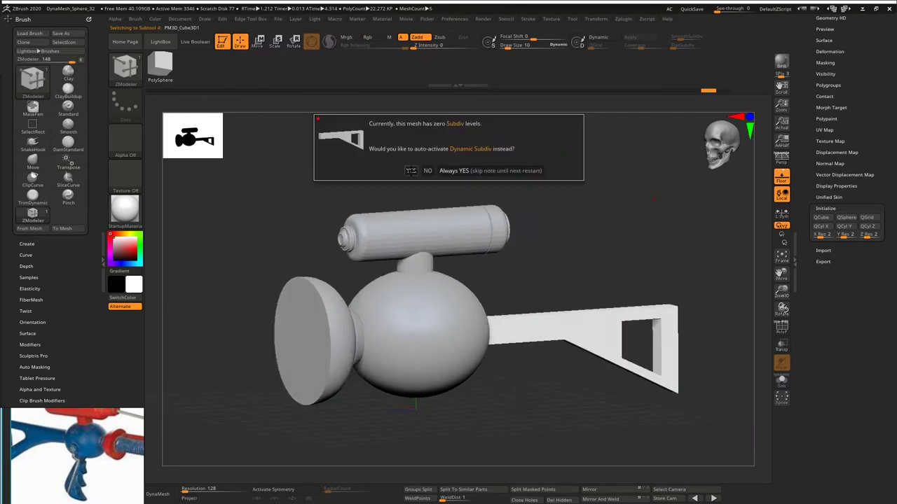
pyautogui.click(411, 171)
pyautogui.moveTo(574, 247); pyautogui.dragTo(608, 252)
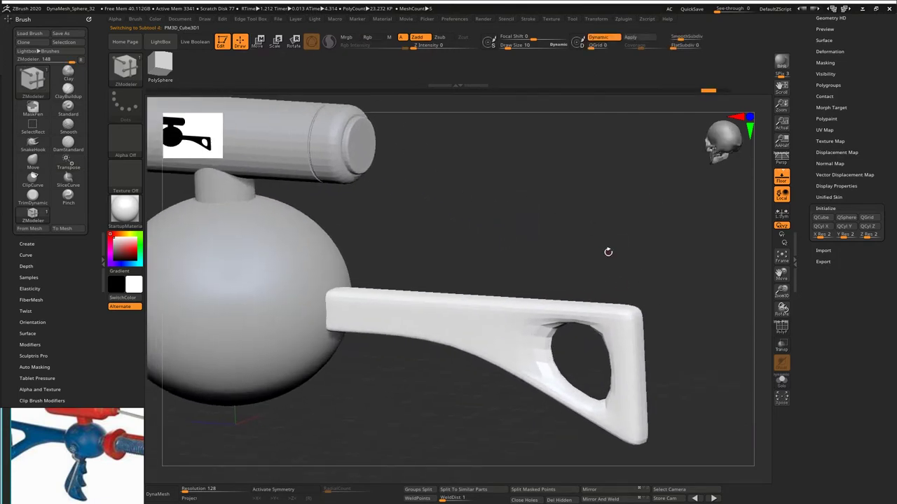
# Step: Try creasing the stock's polygroup borders with Crease PG, and undo the crease
pyautogui.press('2')
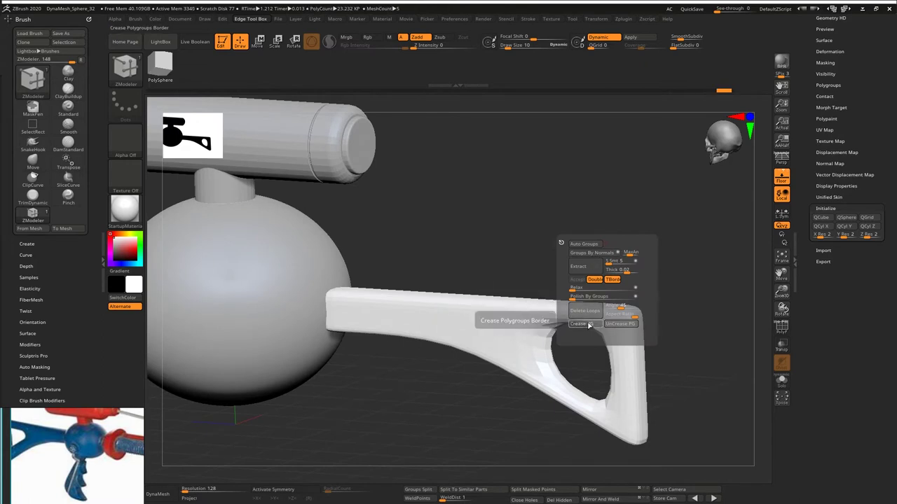
pyautogui.click(579, 324)
pyautogui.moveTo(805, 85); pyautogui.dragTo(806, 123)
pyautogui.click(827, 109)
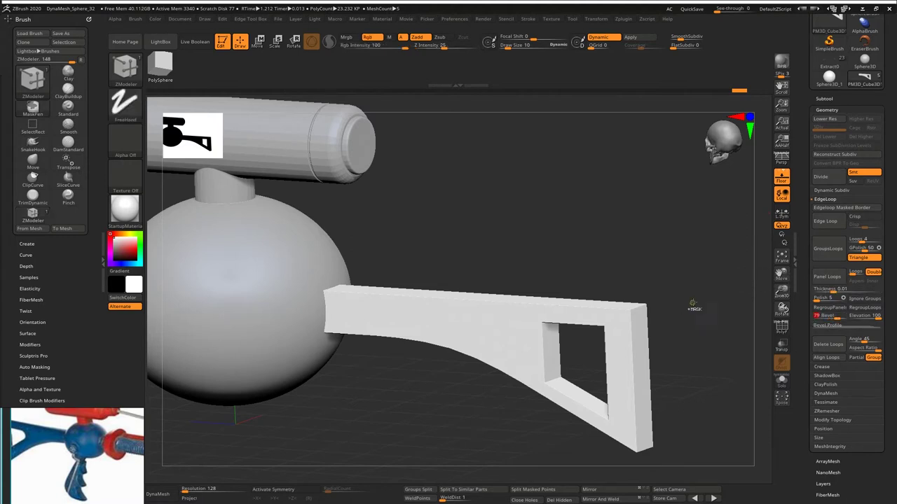
pyautogui.hotkey('ctrl', 'z')
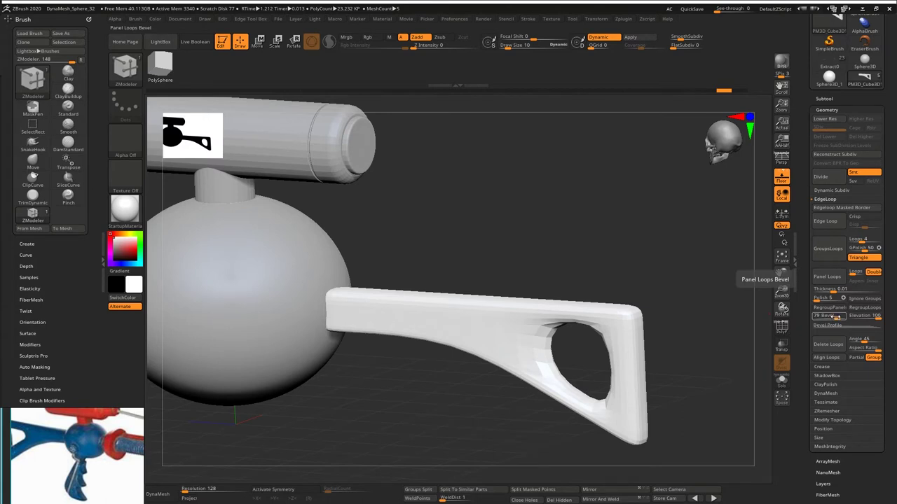
# Step: Open the geometry Crease options, set the stock's SmoothSubdiv to 4, and show its polyframe
pyautogui.click(833, 366)
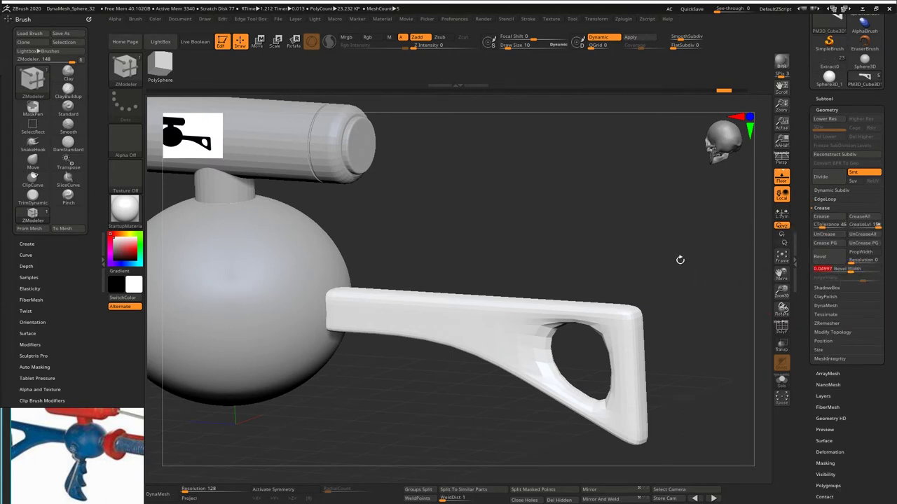
pyautogui.hotkey('ctrl', 'z')
pyautogui.moveTo(630, 218); pyautogui.dragTo(653, 223)
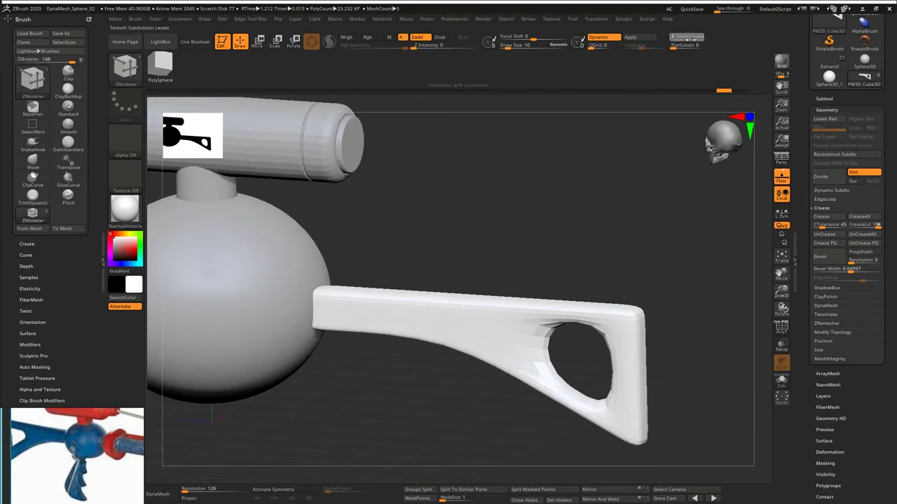
pyautogui.click(782, 327)
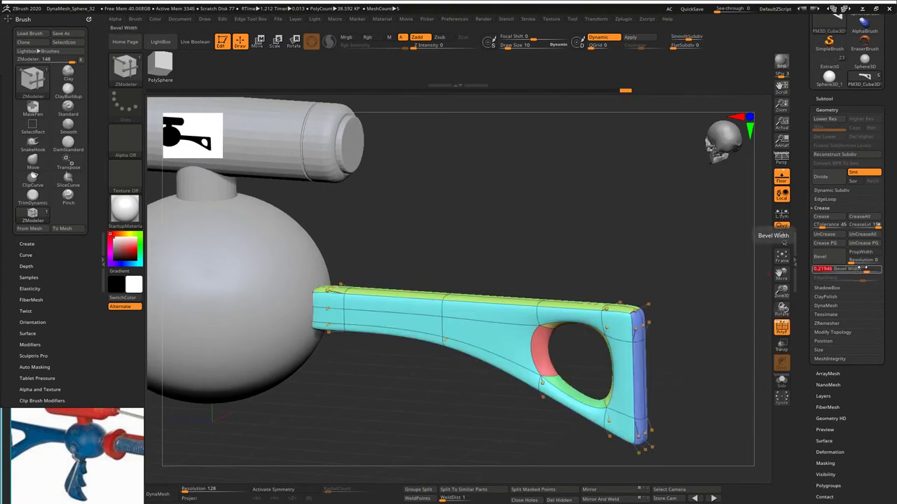
# Step: Crease the stock's polygroup borders and bevel them with a Bevel Width of 0.04741
pyautogui.click(832, 246)
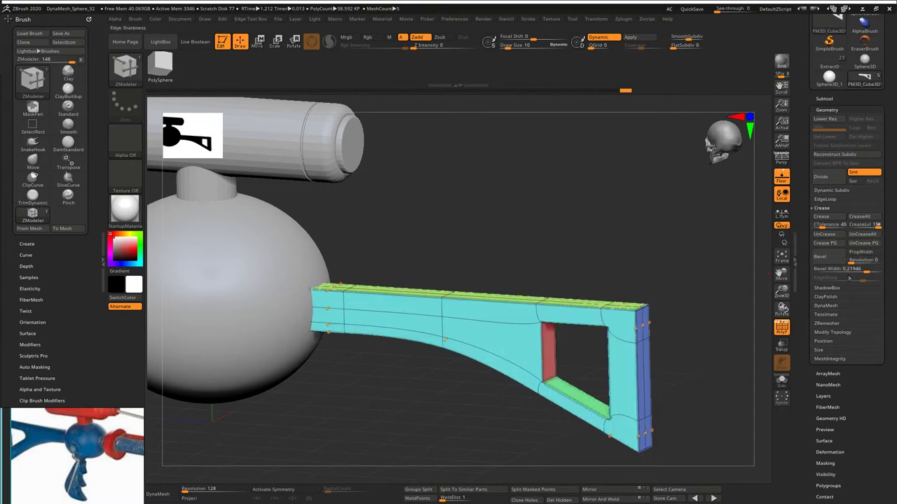
pyautogui.click(831, 270)
pyautogui.moveTo(829, 270); pyautogui.dragTo(853, 271)
pyautogui.click(782, 328)
pyautogui.moveTo(658, 245); pyautogui.dragTo(709, 239)
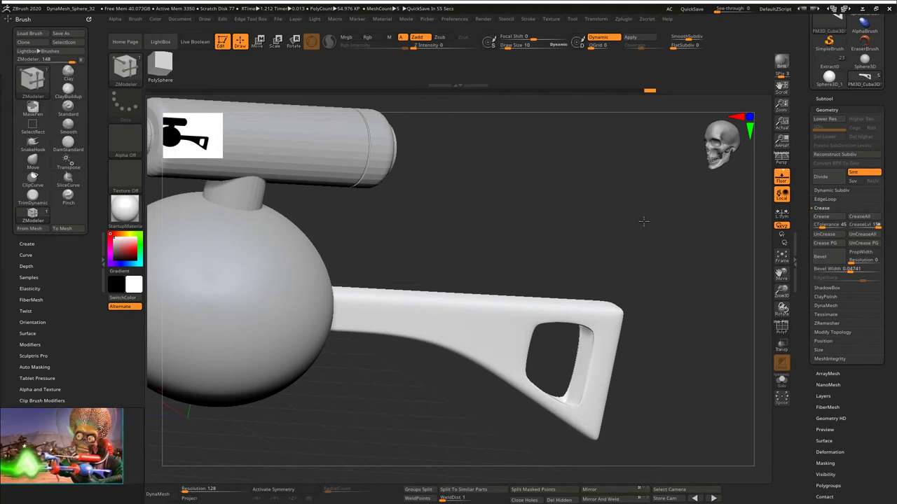
# Step: Move the stock slightly along the gun's length away from the body, clear the mask, and hide the polyframe
pyautogui.keyDown('shift'); pyautogui.moveTo(644, 221); pyautogui.dragTo(581, 185); pyautogui.keyUp('shift')
pyautogui.click(781, 327)
pyautogui.keyDown('alt'); pyautogui.moveTo(581, 185); pyautogui.dragTo(646, 430); pyautogui.keyUp('alt')
pyautogui.press('w')
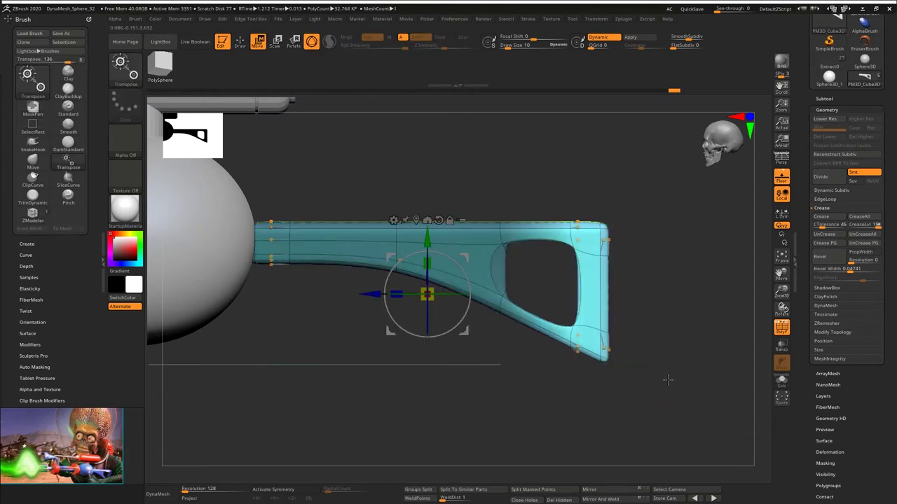
pyautogui.moveTo(371, 294); pyautogui.dragTo(399, 294)
pyautogui.keyDown('ctrl'); pyautogui.moveTo(484, 394); pyautogui.dragTo(501, 409); pyautogui.keyUp('ctrl')
pyautogui.keyDown('alt'); pyautogui.moveTo(491, 365); pyautogui.dragTo(483, 200); pyautogui.keyUp('alt')
pyautogui.moveTo(483, 200)
pyautogui.mouseDown()
pyautogui.moveTo(563, 212)
pyautogui.moveTo(502, 204)
pyautogui.moveTo(524, 211)
pyautogui.moveTo(542, 134)
pyautogui.mouseUp()
pyautogui.hotkey('shift', 'f')
pyautogui.press('q')
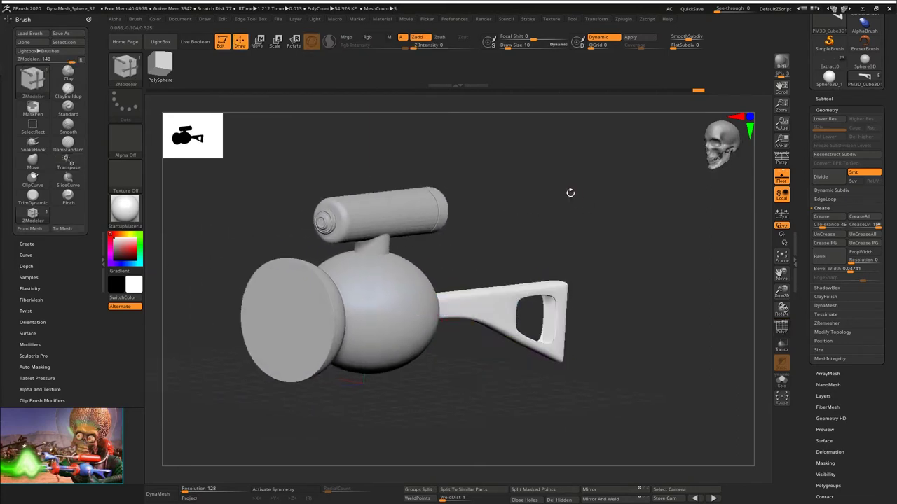
pyautogui.moveTo(571, 193)
pyautogui.mouseDown()
pyautogui.moveTo(561, 199)
pyautogui.moveTo(576, 202)
pyautogui.mouseUp()
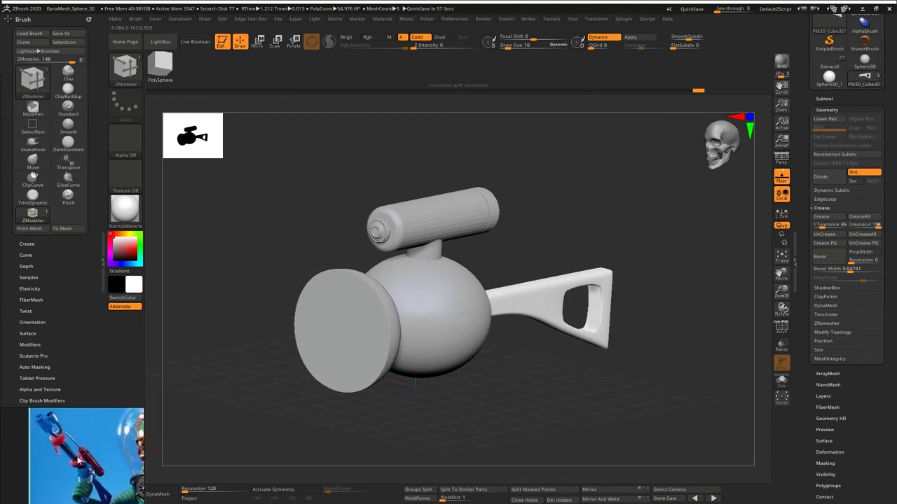
# Step: Select the short cylinder joining the tube to the spherical body and duplicate it as a new subtool
pyautogui.moveTo(559, 234)
pyautogui.keyDown('shift'); pyautogui.mouseDown()
pyautogui.moveTo(546, 213)
pyautogui.moveTo(522, 219)
pyautogui.moveTo(546, 239)
pyautogui.mouseUp(); pyautogui.keyUp('shift')
pyautogui.keyDown('alt'); pyautogui.click(406, 241); pyautogui.keyUp('alt')
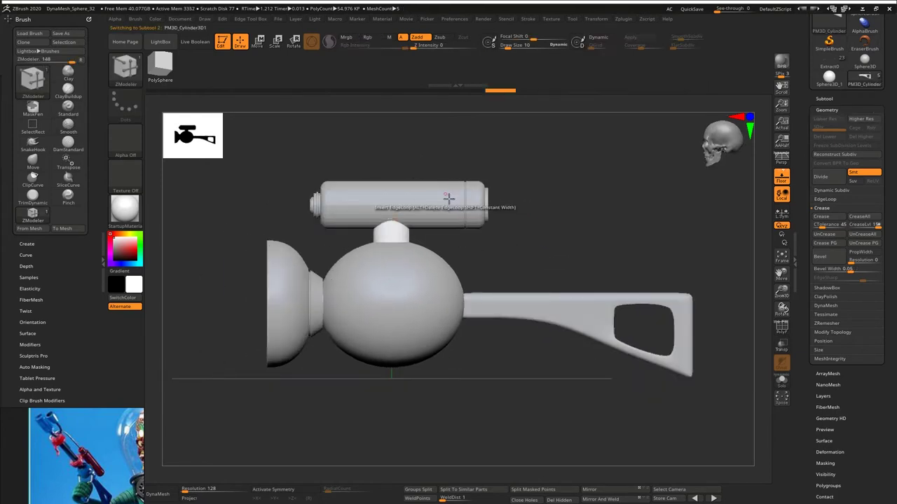
pyautogui.press('w')
pyautogui.keyDown('alt'); pyautogui.moveTo(428, 199); pyautogui.dragTo(279, 258); pyautogui.keyUp('alt')
pyautogui.hotkey('ctrl', 'z')
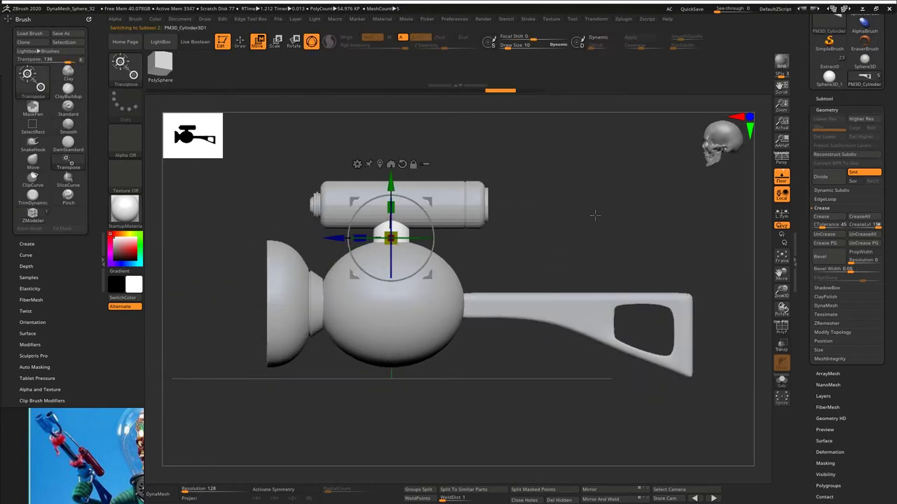
pyautogui.click(825, 99)
pyautogui.click(830, 315)
# Step: Rotate the duplicated cylinder to horizontal and place it in front of the bell as the gun's barrel
pyautogui.moveTo(353, 201); pyautogui.dragTo(204, 266)
pyautogui.keyDown('shift'); pyautogui.moveTo(285, 301); pyautogui.dragTo(355, 259); pyautogui.keyUp('shift')
pyautogui.keyDown('shift'); pyautogui.moveTo(435, 268); pyautogui.dragTo(351, 295); pyautogui.keyUp('shift')
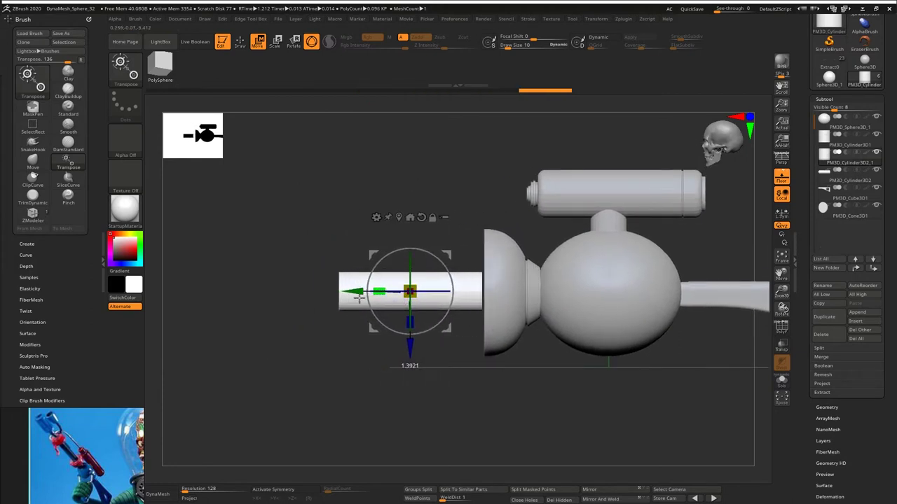
pyautogui.moveTo(360, 168); pyautogui.dragTo(422, 208)
# Step: Mask the barrel except its front end, stretch that end forward to lengthen the barrel, and clear the mask
pyautogui.keyDown('ctrl'); pyautogui.moveTo(407, 369); pyautogui.dragTo(348, 205); pyautogui.keyUp('ctrl')
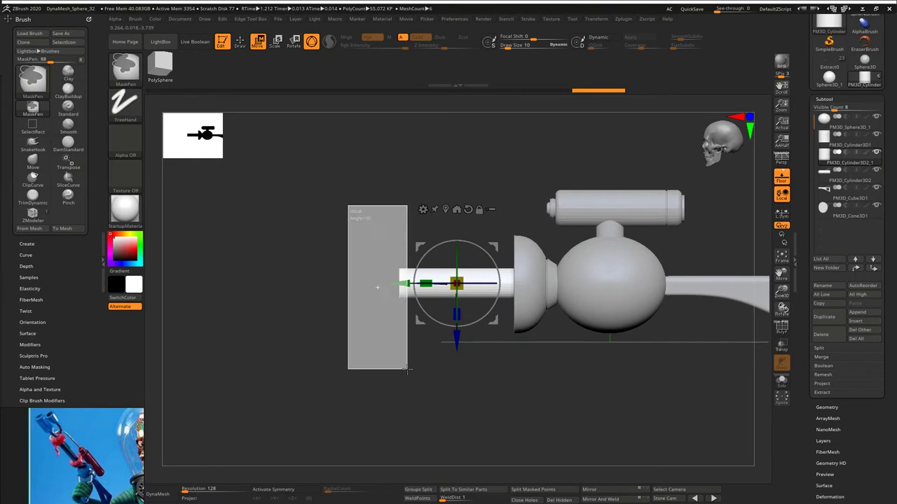
pyautogui.keyDown('ctrl'); pyautogui.click(348, 205); pyautogui.keyUp('ctrl')
pyautogui.moveTo(404, 284); pyautogui.dragTo(354, 284)
pyautogui.keyDown('ctrl'); pyautogui.moveTo(360, 190); pyautogui.dragTo(375, 206); pyautogui.keyUp('ctrl')
# Step: Select the bell subtool, show its polyframe, and turn off its Dynamic Subdiv
pyautogui.keyDown('alt'); pyautogui.moveTo(544, 270); pyautogui.dragTo(462, 257, button='right'); pyautogui.keyUp('alt')
pyautogui.keyDown('alt'); pyautogui.click(460, 259); pyautogui.keyUp('alt')
pyautogui.moveTo(422, 327); pyautogui.dragTo(488, 249, button='right')
pyautogui.hotkey('shift', 'f')
pyautogui.keyDown('alt'); pyautogui.moveTo(431, 232); pyautogui.dragTo(458, 238, button='right'); pyautogui.keyUp('alt')
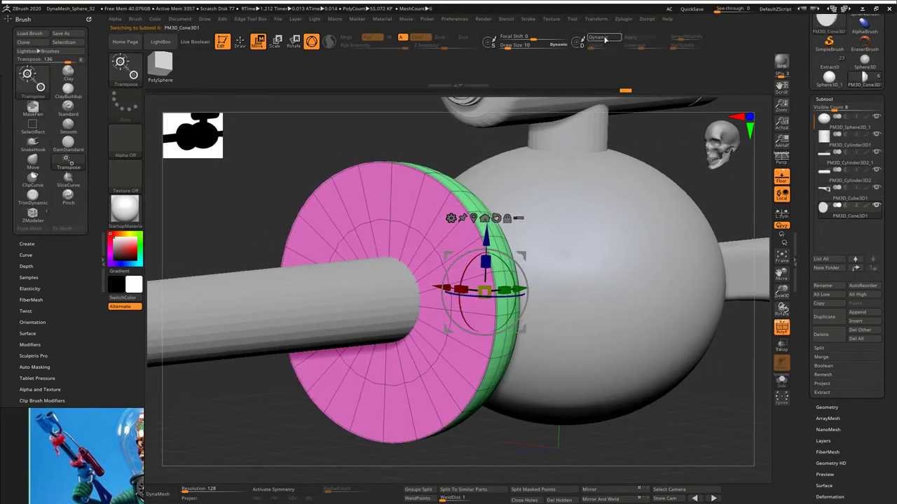
pyautogui.click(605, 39)
# Step: Insert an edge loop on the bell's front face and raise a ring around the barrel with QMesh Flat Inner
pyautogui.press('q')
pyautogui.click(449, 238)
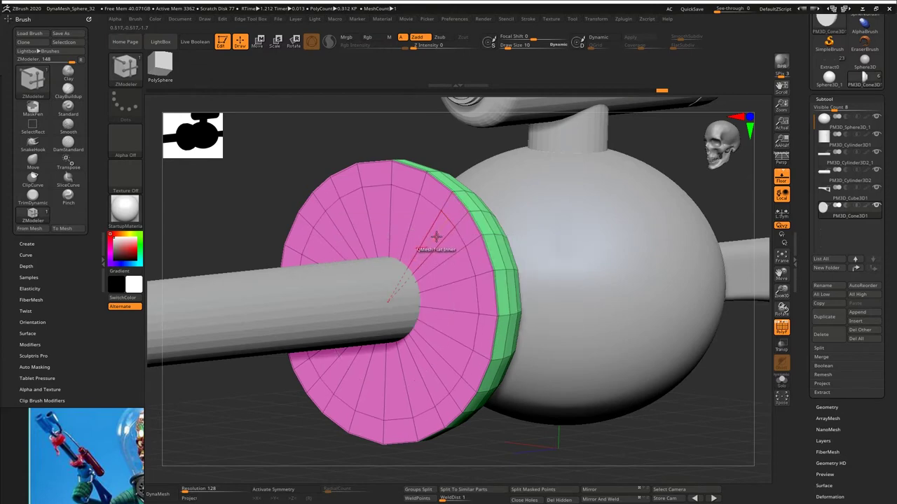
pyautogui.press('space')
pyautogui.moveTo(434, 254); pyautogui.dragTo(406, 263)
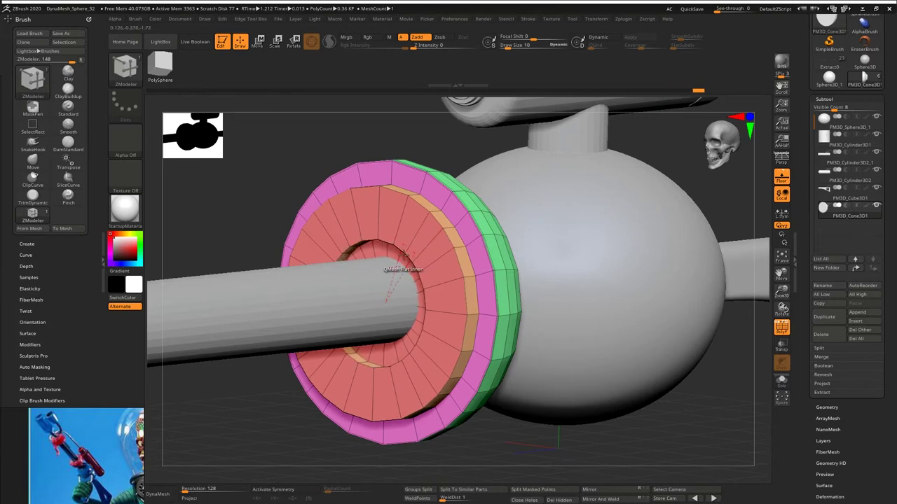
# Step: Raise further concentric stepped rings on the bell's front face around the barrel with edge loops and QMesh
pyautogui.keyDown('ctrl'); pyautogui.moveTo(413, 172); pyautogui.dragTo(438, 292, button='right'); pyautogui.keyUp('ctrl')
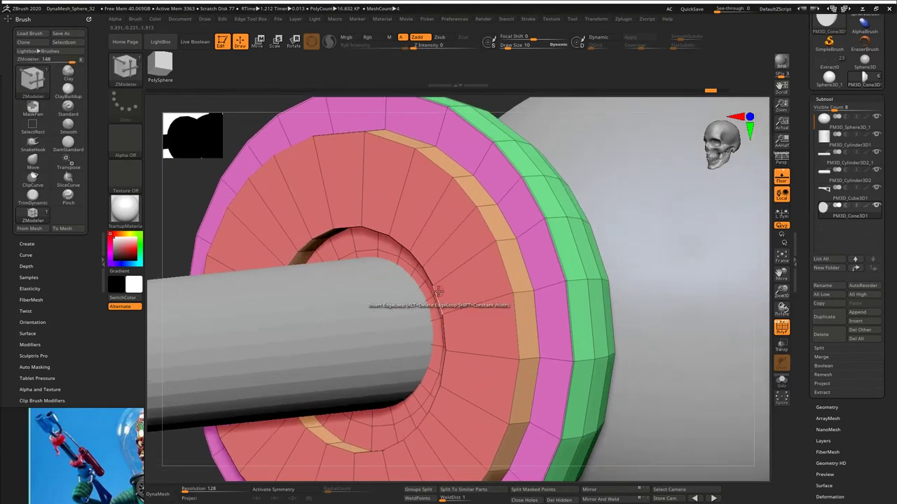
pyautogui.moveTo(418, 291); pyautogui.dragTo(394, 318)
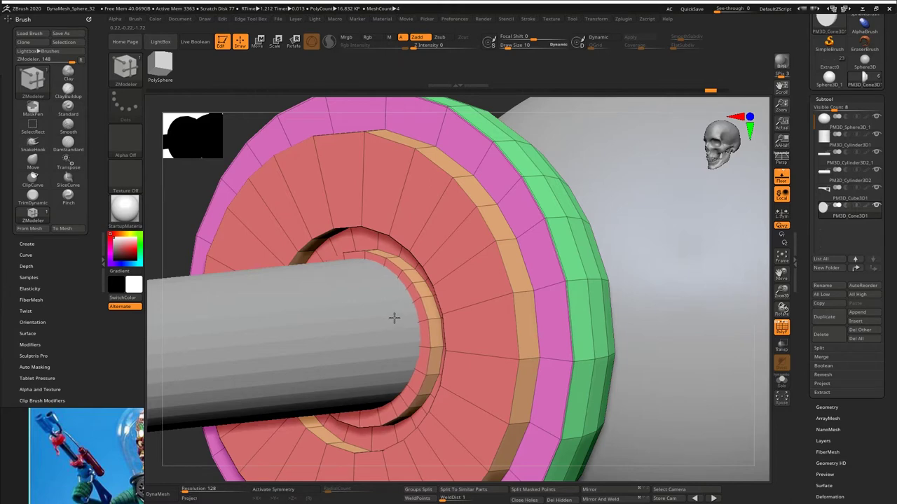
pyautogui.moveTo(469, 272); pyautogui.dragTo(469, 262, button='right')
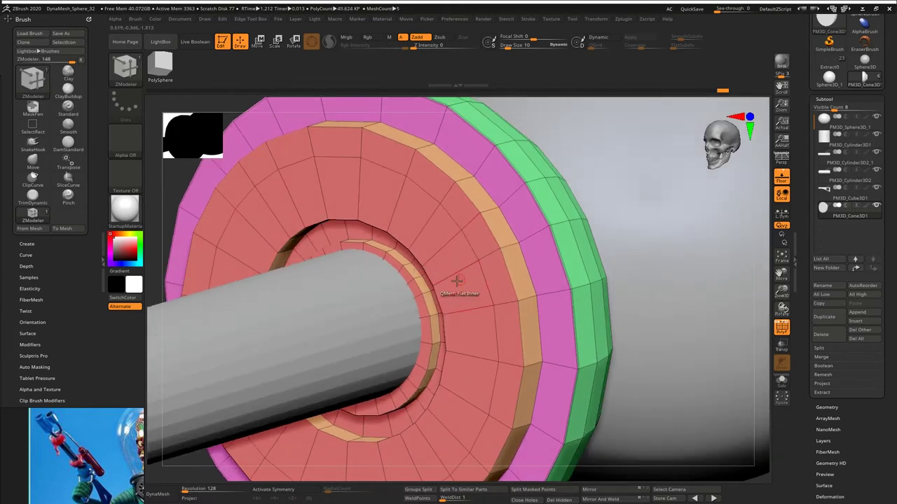
pyautogui.moveTo(473, 257)
pyautogui.mouseDown()
pyautogui.moveTo(476, 251)
pyautogui.moveTo(464, 261)
pyautogui.mouseUp()
pyautogui.moveTo(466, 269)
pyautogui.keyDown('ctrl'); pyautogui.mouseDown(button='right')
pyautogui.moveTo(479, 203)
pyautogui.moveTo(466, 231)
pyautogui.moveTo(473, 280)
pyautogui.mouseUp(button='right'); pyautogui.keyUp('ctrl')
pyautogui.moveTo(469, 239)
pyautogui.mouseDown(button='right')
pyautogui.moveTo(486, 232)
pyautogui.moveTo(469, 241)
pyautogui.moveTo(482, 242)
pyautogui.mouseUp(button='right')
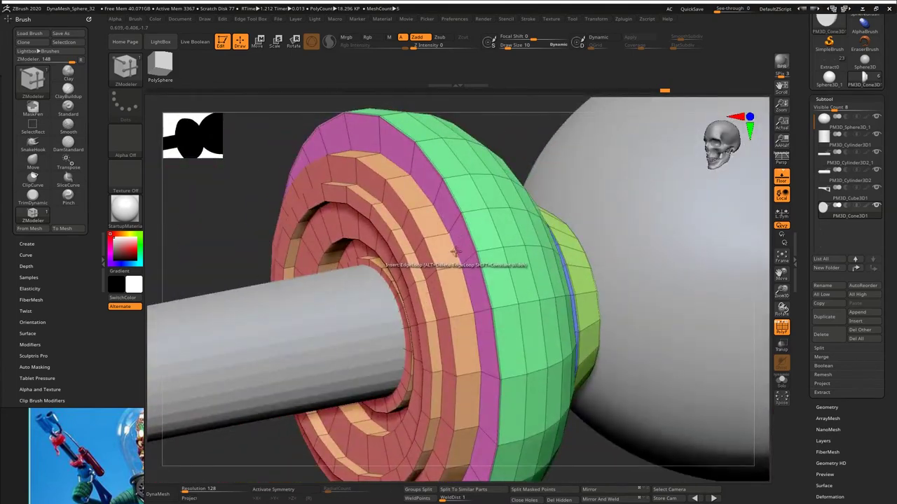
# Step: Activate Dynamic Subdiv on the bell and crease its polygroup borders with Crease PG
pyautogui.press('space')
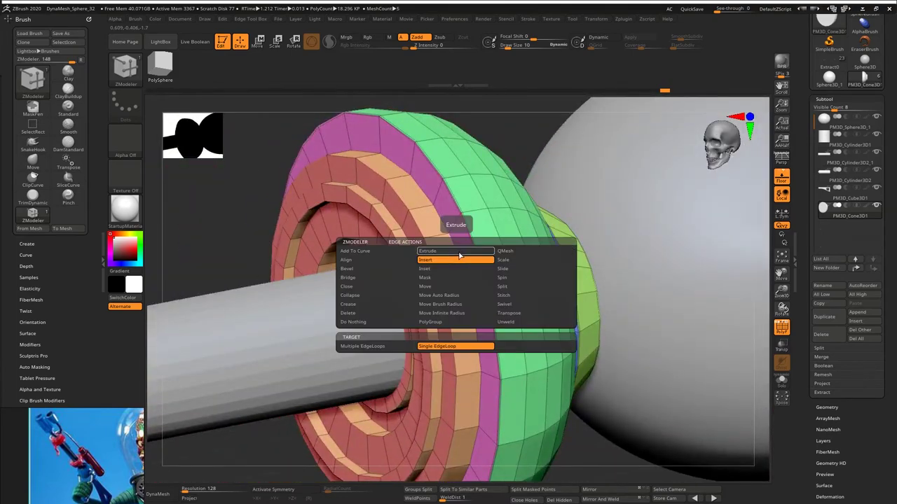
pyautogui.moveTo(473, 235); pyautogui.dragTo(530, 240, button='right')
pyautogui.press('d')
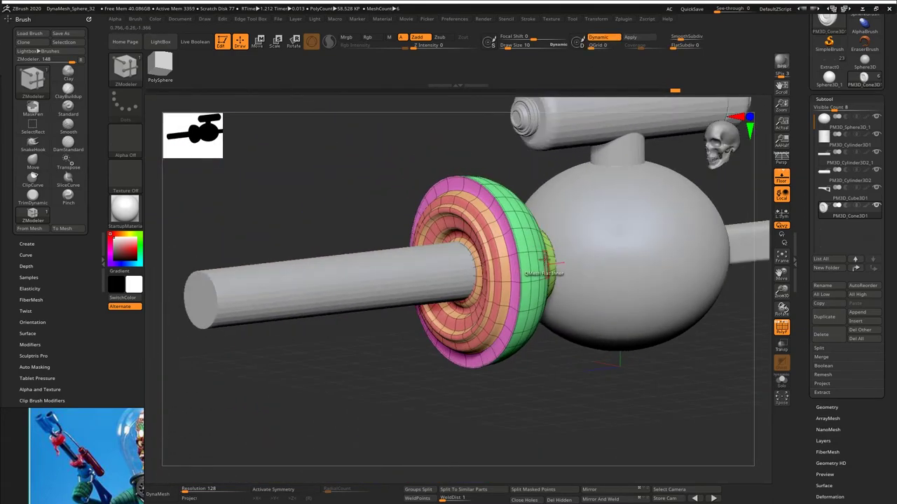
pyautogui.press('1')
pyautogui.click(530, 342)
pyautogui.moveTo(374, 183); pyautogui.dragTo(329, 185, button='right')
pyautogui.keyDown('ctrl'); pyautogui.moveTo(455, 186); pyautogui.dragTo(496, 191, button='right'); pyautogui.keyUp('ctrl')
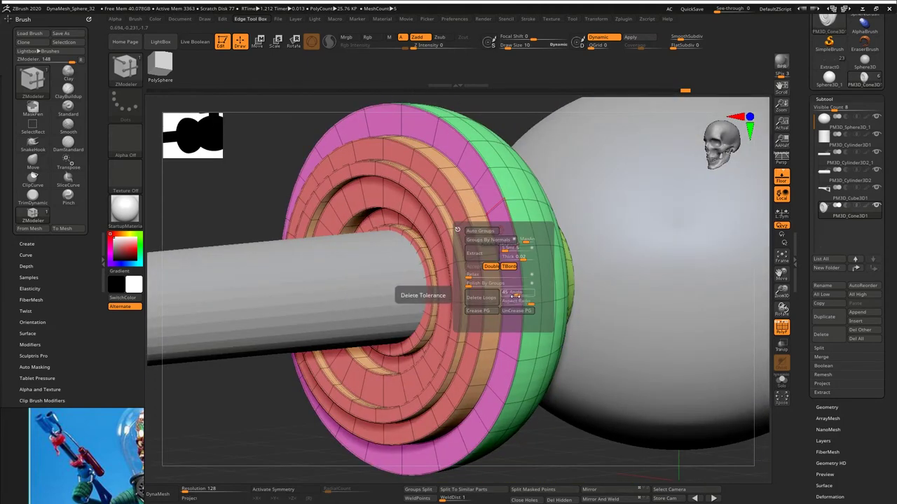
# Step: Bevel the bell's creased edges with a Bevel Width of 0.00992
pyautogui.click(826, 408)
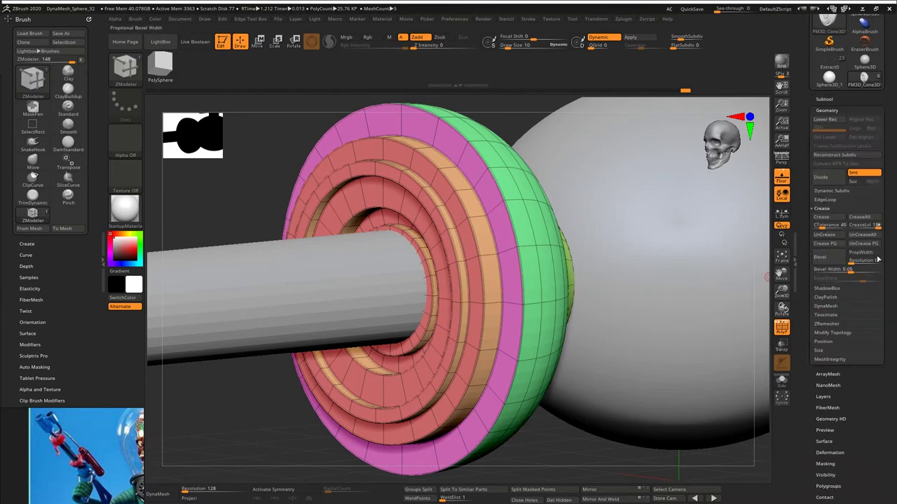
pyautogui.moveTo(852, 270); pyautogui.dragTo(830, 278)
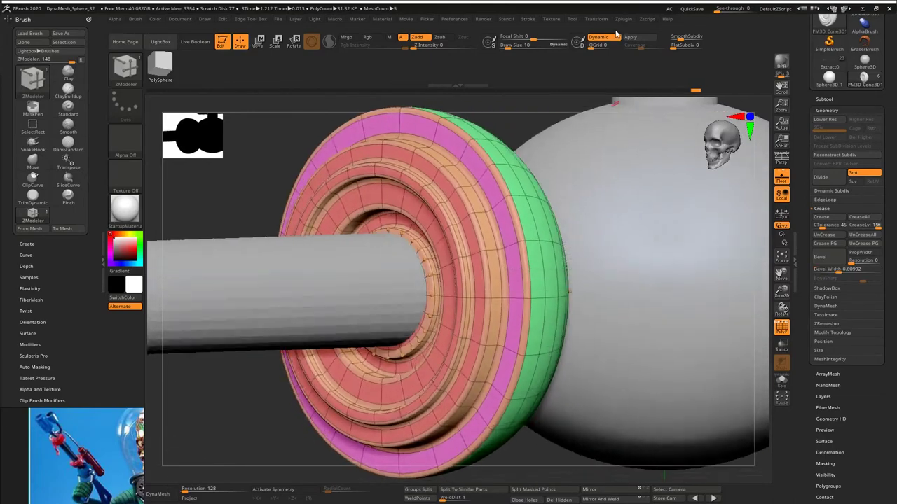
pyautogui.hotkey('shift', 'f')
pyautogui.hotkey('shift', 'f')
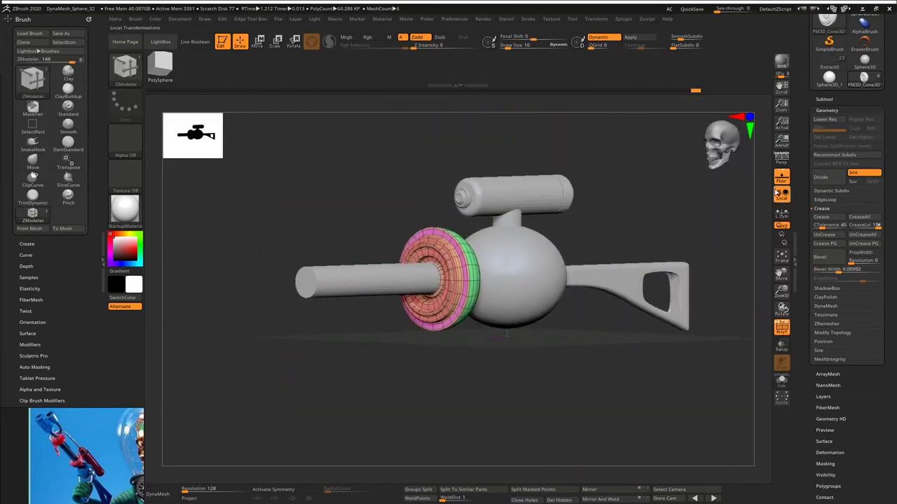
# Step: View the gun in perspective with a BPR render and return to the orthographic view
pyautogui.click(781, 160)
pyautogui.moveTo(615, 240); pyautogui.dragTo(671, 237)
pyautogui.click(781, 64)
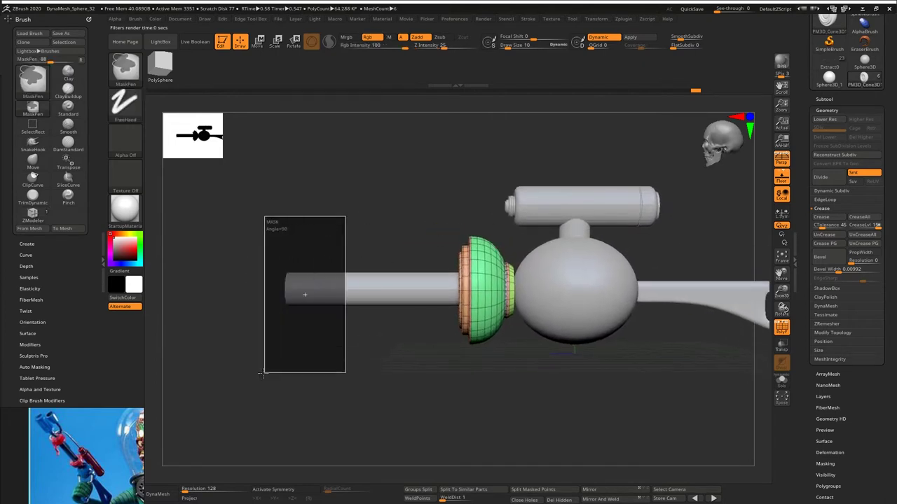
pyautogui.press('w')
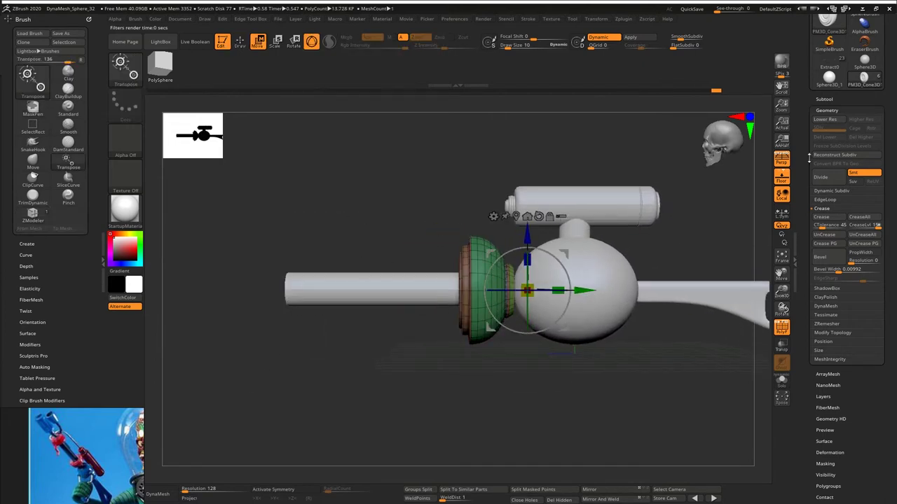
pyautogui.press('p')
# Step: Slide the barrel back into the bell, using transparency to judge its depth, and restore the opaque display
pyautogui.keyDown('alt'); pyautogui.click(324, 292); pyautogui.keyUp('alt')
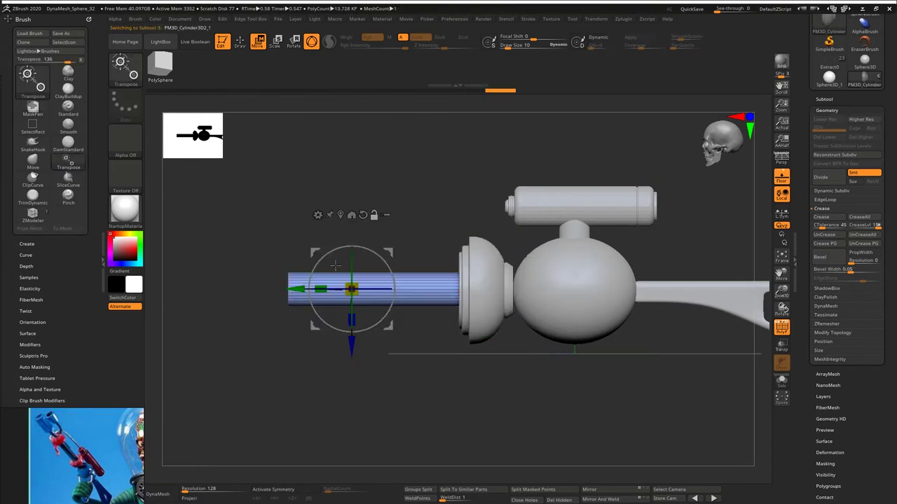
pyautogui.moveTo(331, 286); pyautogui.dragTo(390, 260)
pyautogui.moveTo(346, 230)
pyautogui.mouseDown()
pyautogui.moveTo(386, 238)
pyautogui.moveTo(356, 213)
pyautogui.moveTo(359, 223)
pyautogui.mouseUp()
pyautogui.hotkey('shift', 't')
pyautogui.moveTo(413, 289); pyautogui.dragTo(384, 290)
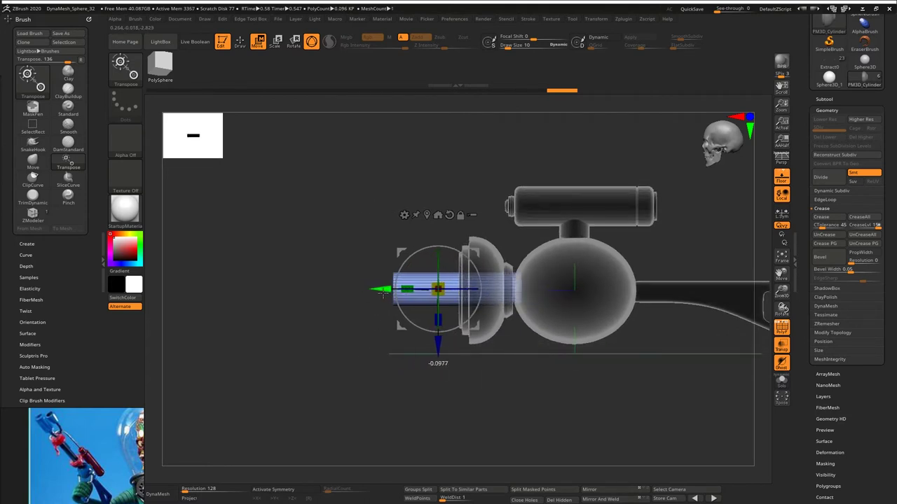
pyautogui.moveTo(394, 203); pyautogui.dragTo(460, 214)
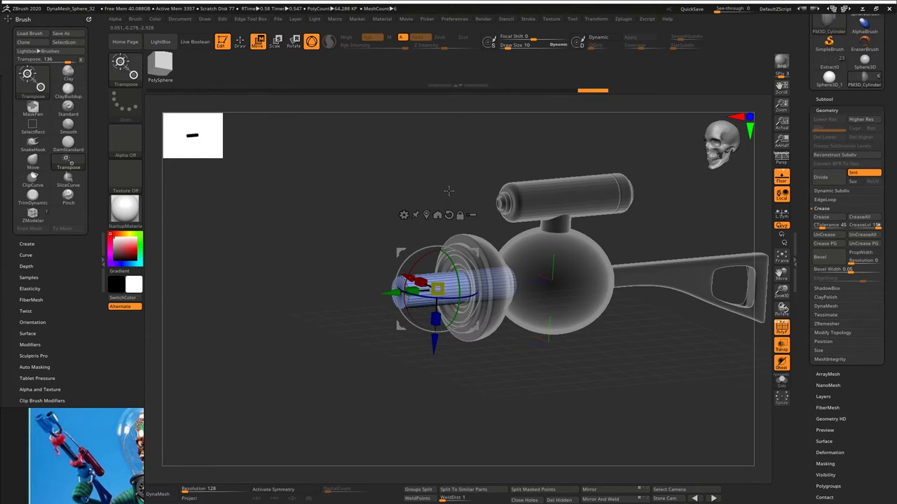
pyautogui.hotkey('shift', 't')
pyautogui.moveTo(445, 171); pyautogui.dragTo(500, 166)
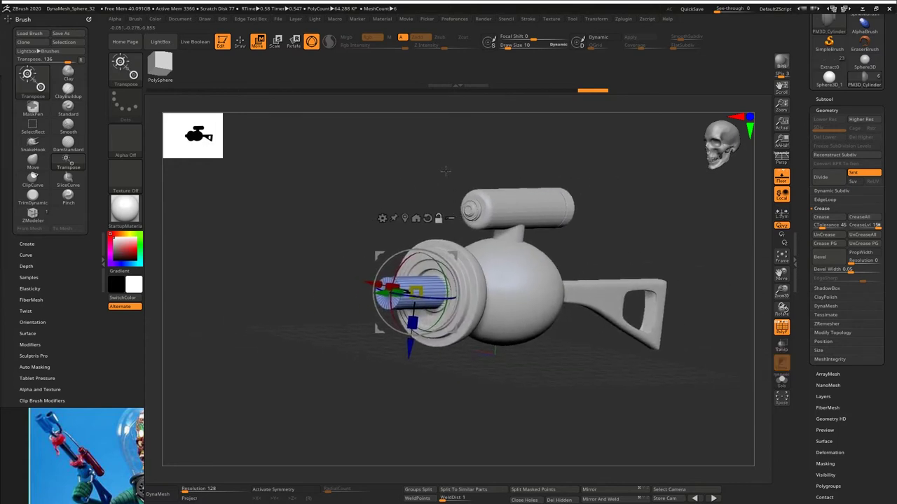
# Step: Duplicate the barrel, then shorten and widen the copy into a collar at the barrel's front end
pyautogui.moveTo(426, 174); pyautogui.dragTo(436, 242)
pyautogui.keyDown('alt'); pyautogui.moveTo(497, 257); pyautogui.dragTo(503, 258); pyautogui.keyUp('alt')
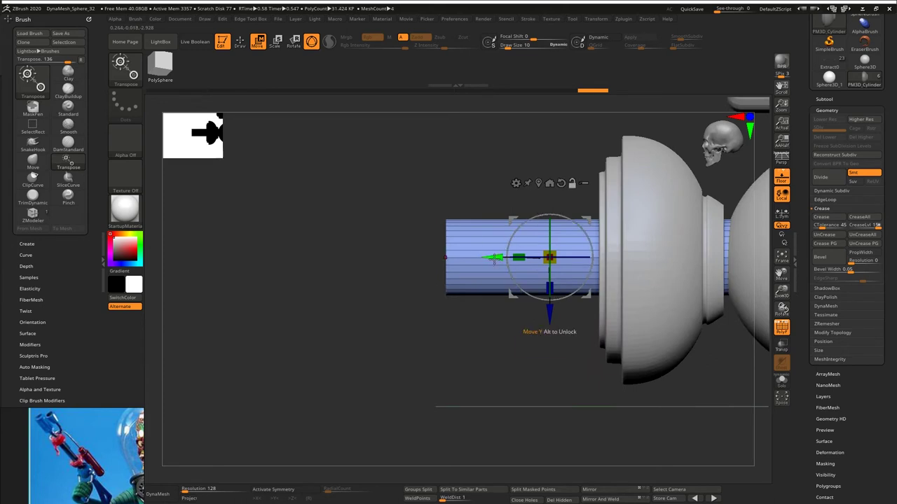
pyautogui.click(824, 99)
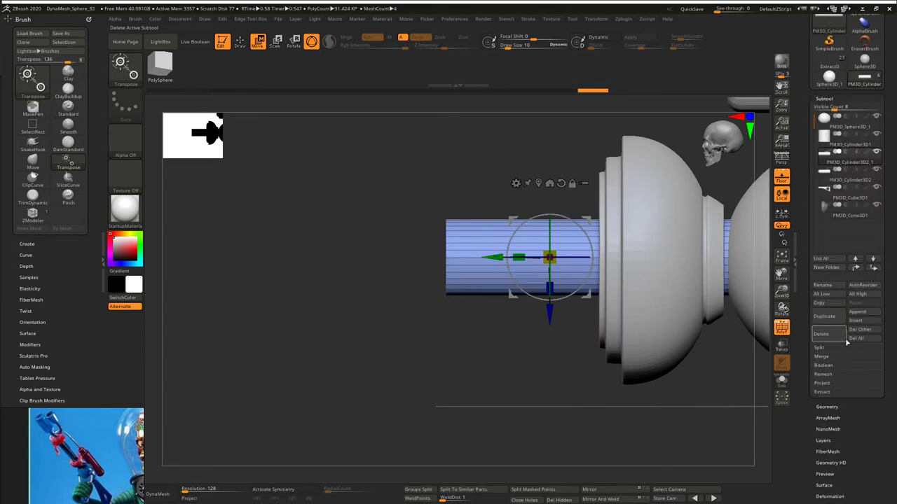
pyautogui.click(828, 318)
pyautogui.moveTo(494, 257); pyautogui.dragTo(395, 235)
pyautogui.keyDown('alt'); pyautogui.click(394, 235); pyautogui.keyUp('alt')
pyautogui.moveTo(282, 257); pyautogui.dragTo(362, 250)
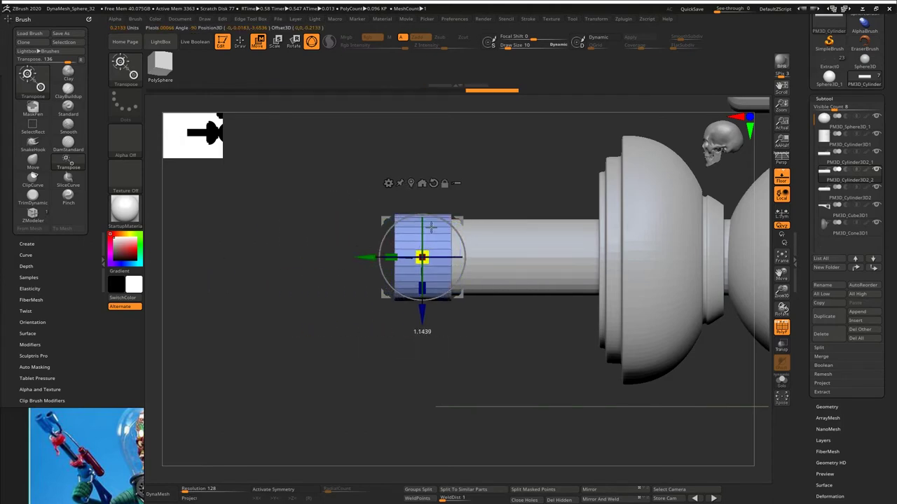
pyautogui.moveTo(445, 212); pyautogui.dragTo(449, 211)
# Step: Move the collar forward, bring the barrel forward to meet it, and reselect the collar
pyautogui.moveTo(366, 257); pyautogui.dragTo(310, 257)
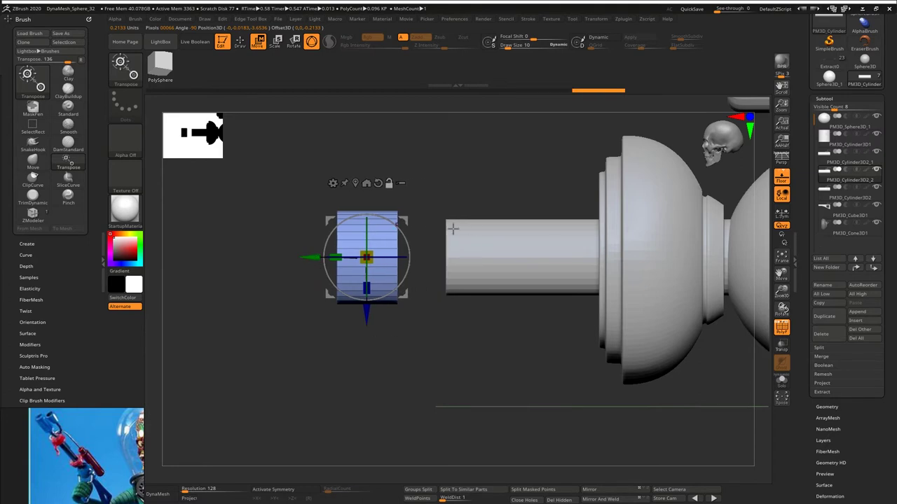
pyautogui.keyDown('alt'); pyautogui.click(454, 228); pyautogui.keyUp('alt')
pyautogui.moveTo(496, 258); pyautogui.dragTo(441, 274)
pyautogui.keyDown('alt'); pyautogui.click(374, 240); pyautogui.keyUp('alt')
# Step: Insert two edge loops around the collar near its front with ZModeler's Insert Single EdgeLoop
pyautogui.moveTo(374, 234); pyautogui.dragTo(402, 228, button='right')
pyautogui.keyDown('alt'); pyautogui.moveTo(403, 228); pyautogui.dragTo(492, 191, button='right'); pyautogui.keyUp('alt')
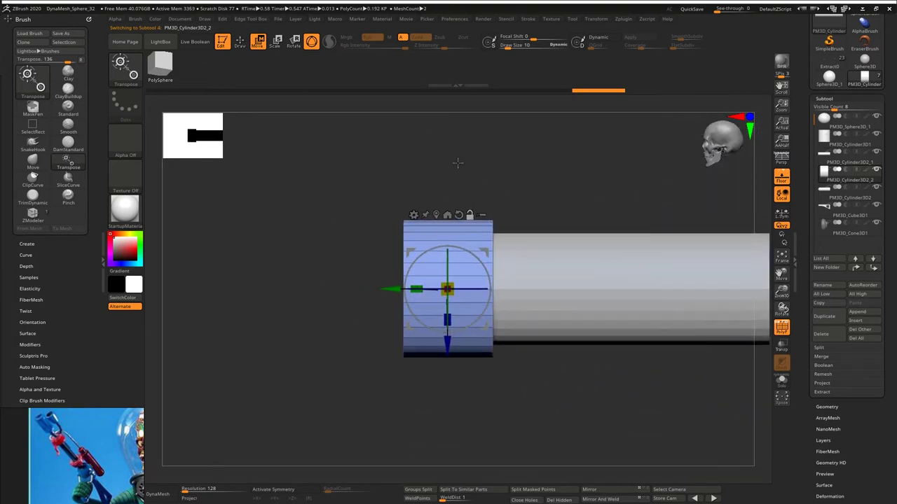
pyautogui.moveTo(462, 225)
pyautogui.mouseDown(button='right')
pyautogui.moveTo(496, 214)
pyautogui.moveTo(484, 237)
pyautogui.mouseUp(button='right')
pyautogui.press('q')
pyautogui.press('space')
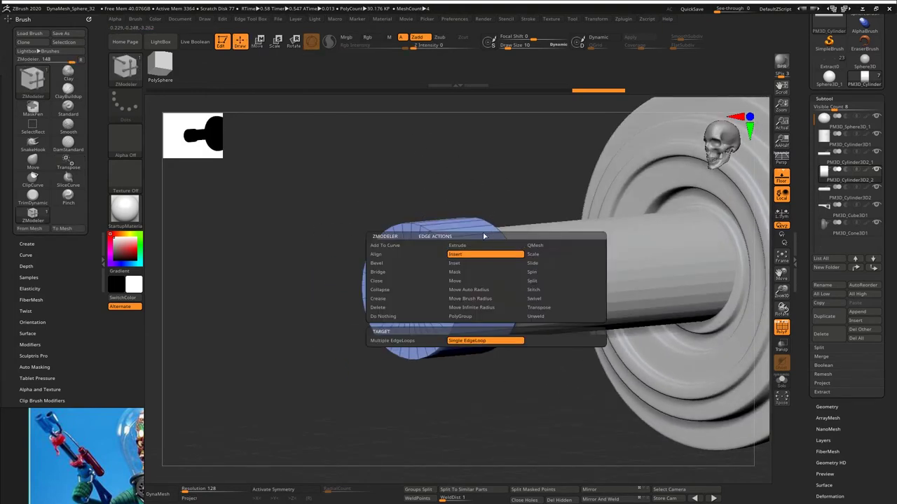
pyautogui.click(482, 257)
pyautogui.keyDown('ctrl'); pyautogui.moveTo(498, 152); pyautogui.dragTo(484, 284, button='right'); pyautogui.keyUp('ctrl')
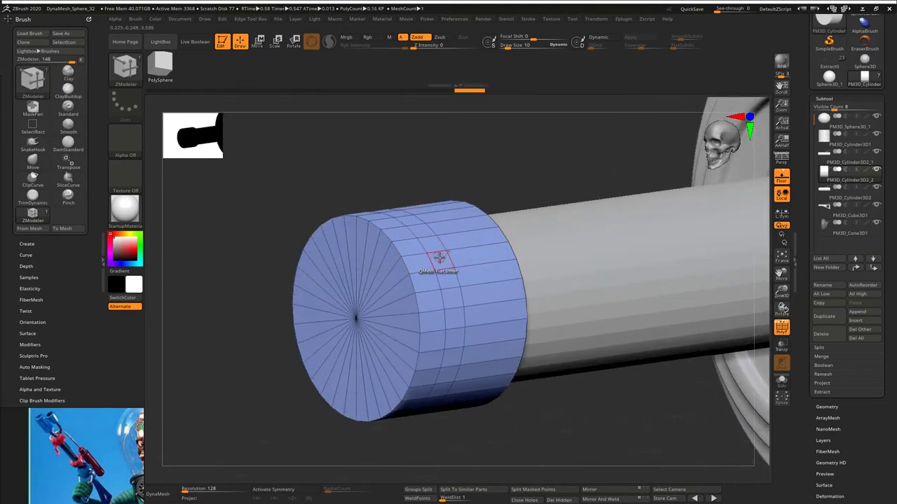
# Step: Set the polygon action to QMesh with Polyloop target and push the band between the loops in as a groove
pyautogui.press('space')
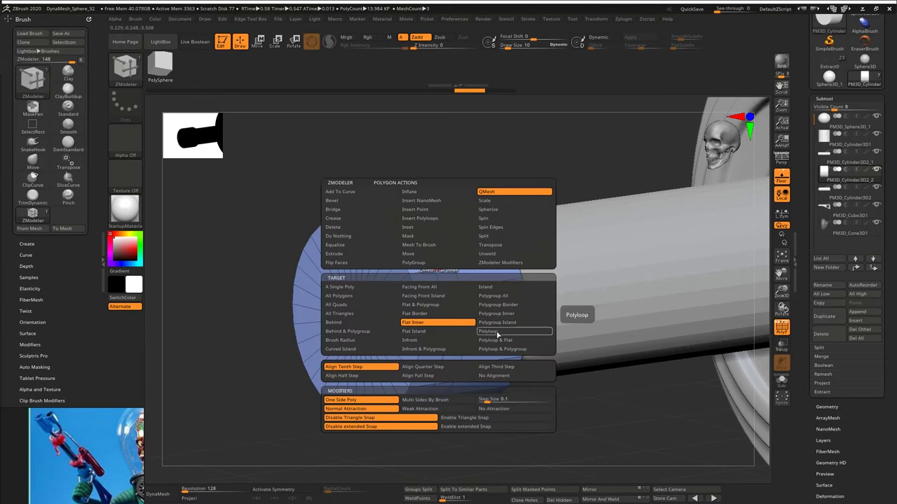
pyautogui.click(497, 334)
pyautogui.moveTo(439, 257); pyautogui.dragTo(441, 281)
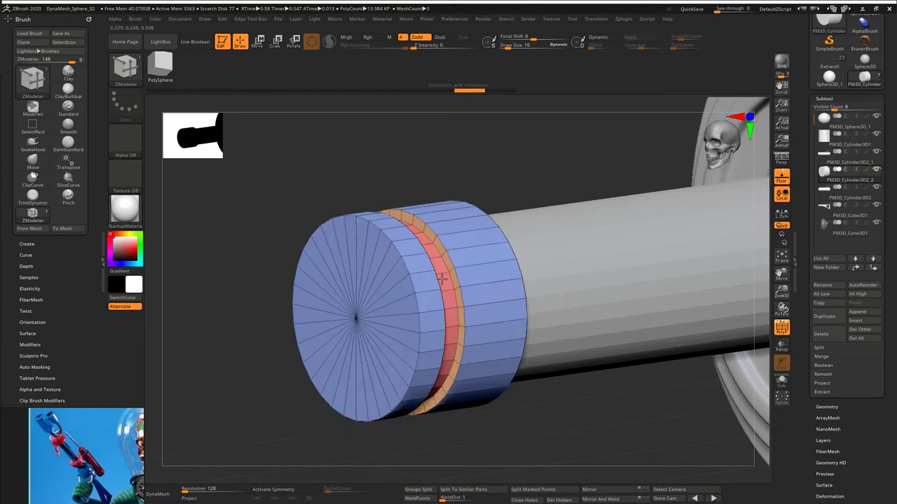
# Step: Inset the collar's front face and QMesh the inner disc outward with the Flat Inner target
pyautogui.press('space')
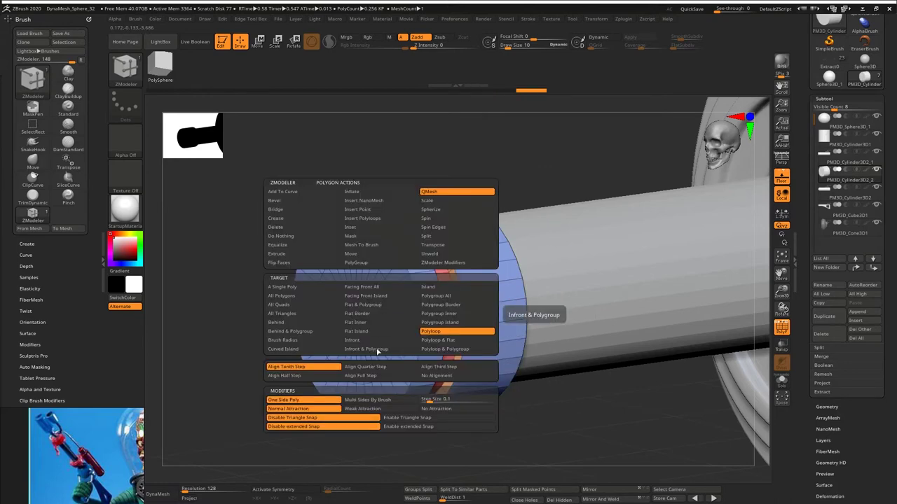
pyautogui.click(355, 331)
pyautogui.press('space')
pyautogui.click(373, 326)
pyautogui.moveTo(374, 328); pyautogui.dragTo(366, 309)
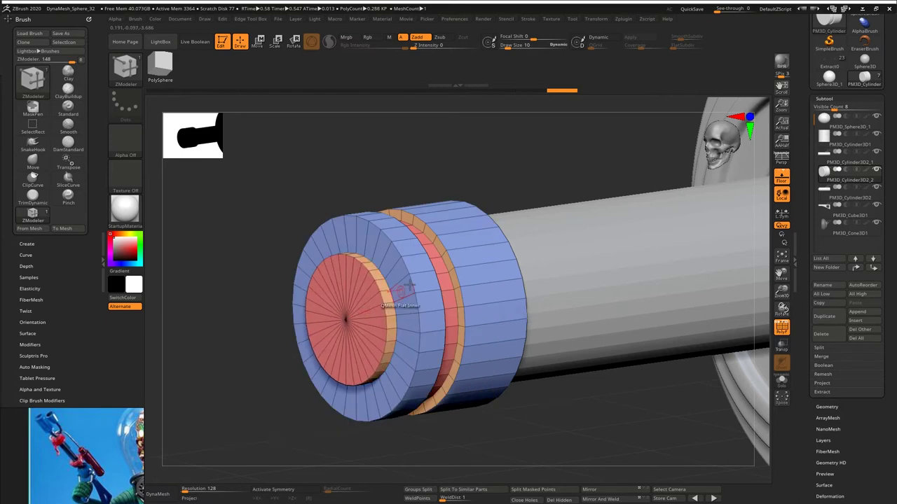
# Step: Regroup the collar by normals and crease its polygroup borders
pyautogui.moveTo(430, 185); pyautogui.dragTo(459, 194)
pyautogui.hotkey('alt', 'e')
pyautogui.click(428, 240)
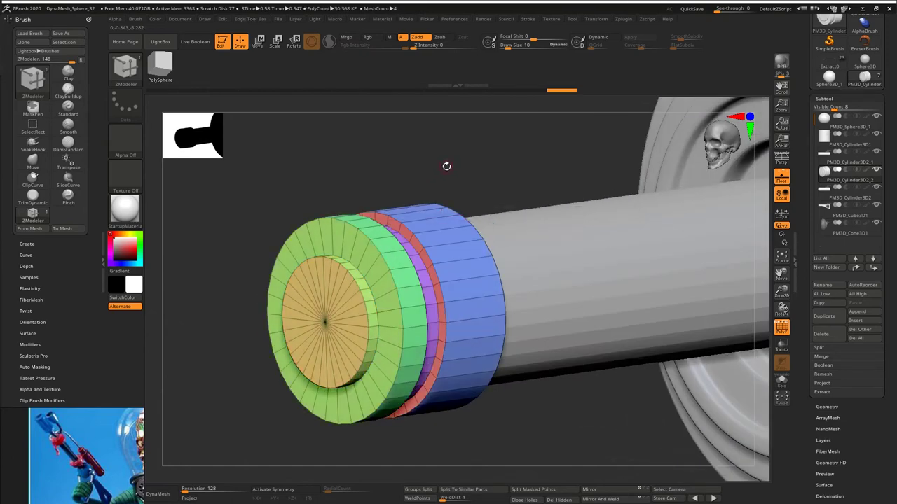
pyautogui.press('space')
pyautogui.click(452, 262)
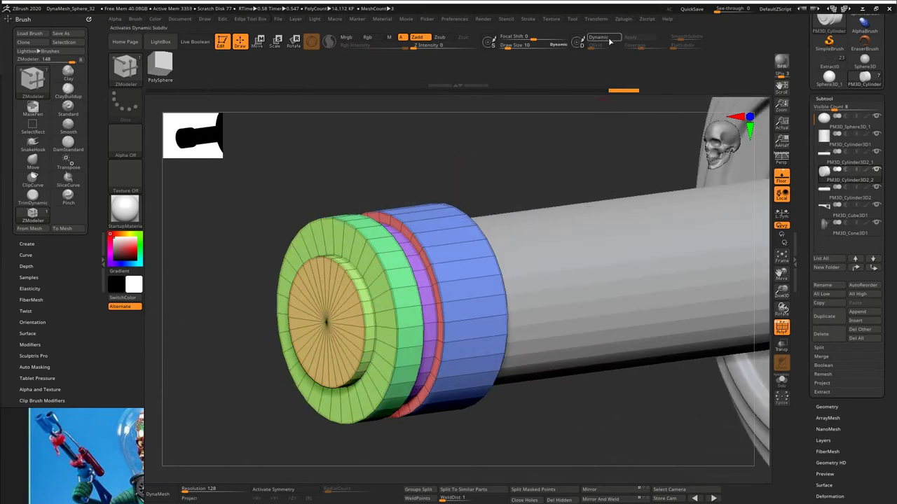
# Step: Turn on Dynamic Subdiv for the collar and set its crease Bevel Width to 0.00855
pyautogui.click(610, 38)
pyautogui.click(827, 406)
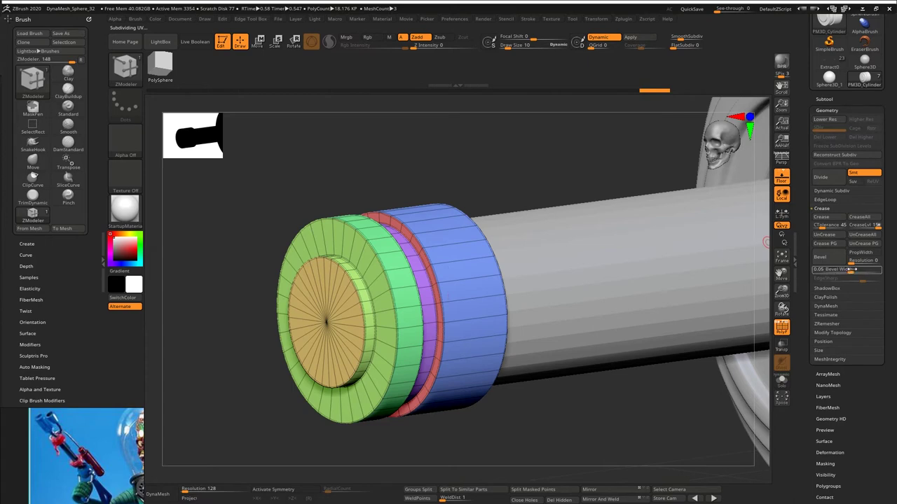
pyautogui.moveTo(852, 269); pyautogui.dragTo(838, 281)
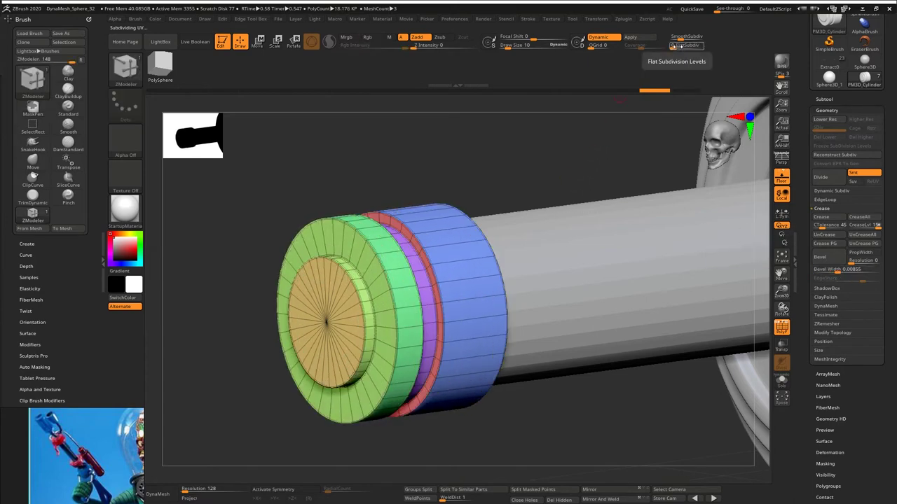
# Step: Try grid subdivision on the collar with QGrid 4 and Coverage 0.079, and reset QGrid to 0
pyautogui.moveTo(678, 46); pyautogui.dragTo(676, 53)
pyautogui.click(596, 45)
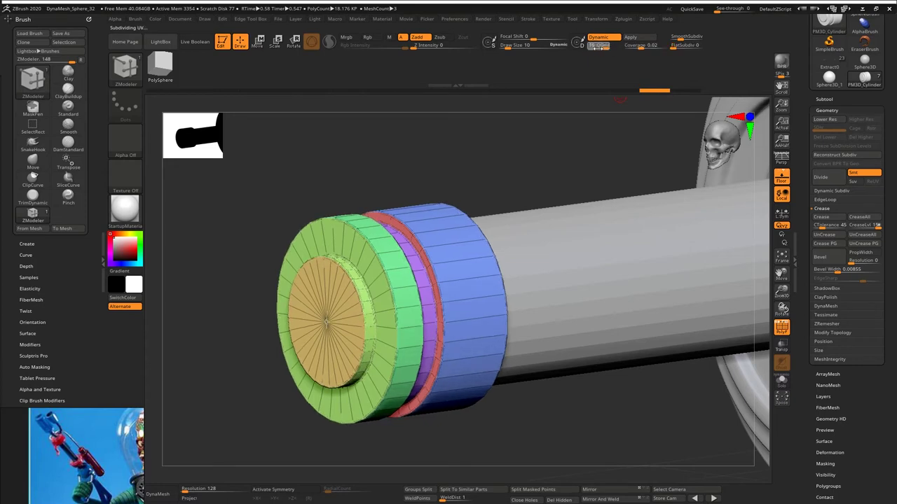
pyautogui.moveTo(594, 48); pyautogui.dragTo(595, 48)
pyautogui.moveTo(641, 48); pyautogui.dragTo(647, 49)
pyautogui.click(782, 329)
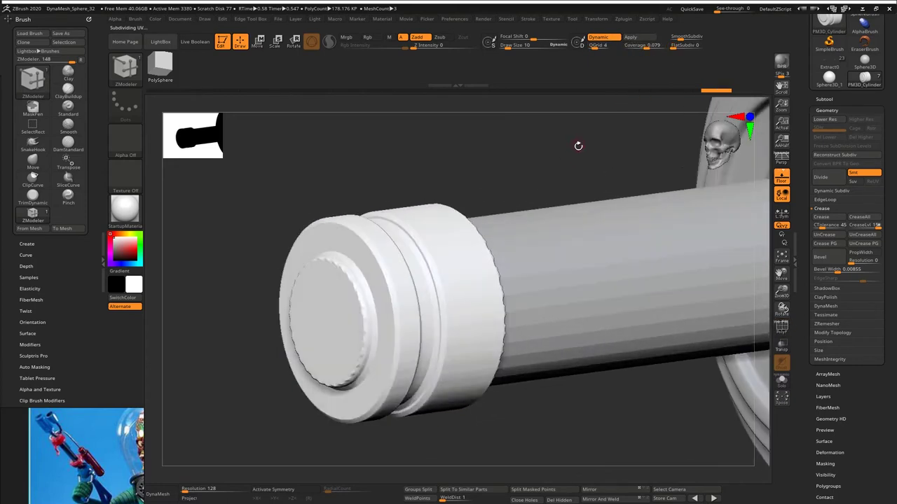
pyautogui.click(588, 49)
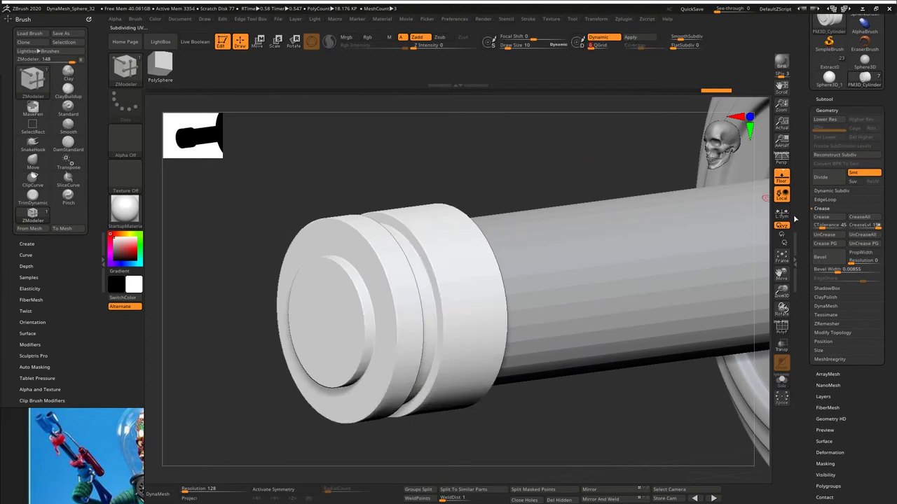
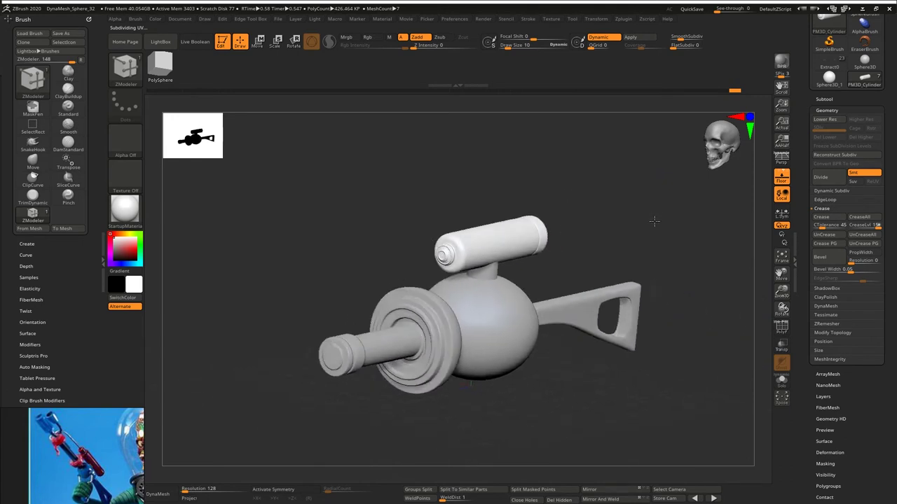
# Step: Scale the body sphere down slightly and move the stepped bell back to meet it
pyautogui.keyDown('alt'); pyautogui.moveTo(552, 306); pyautogui.dragTo(545, 290, button='right'); pyautogui.keyUp('alt')
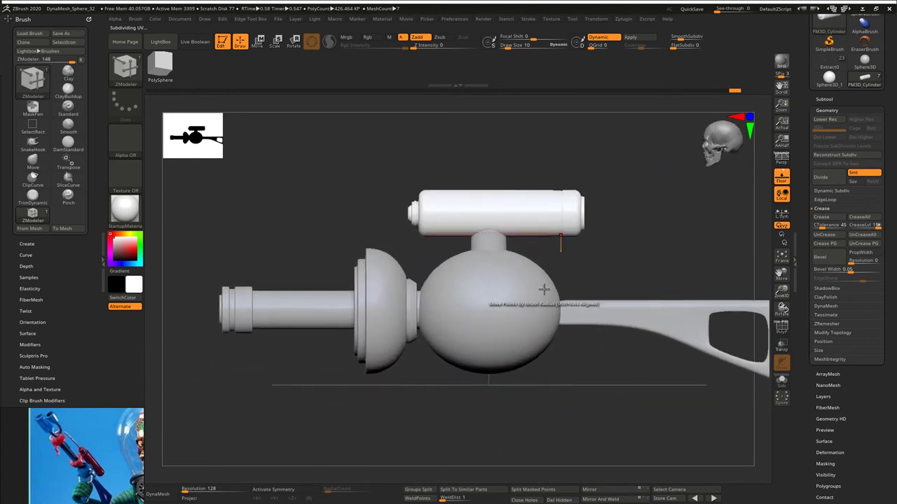
pyautogui.keyDown('alt'); pyautogui.click(537, 294); pyautogui.keyUp('alt')
pyautogui.press('w')
pyautogui.moveTo(489, 309); pyautogui.dragTo(487, 324)
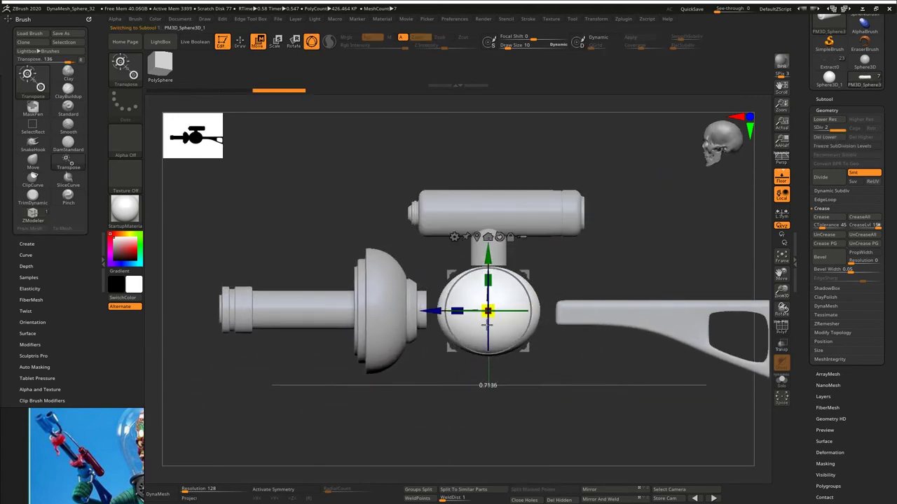
pyautogui.keyDown('alt'); pyautogui.click(421, 297); pyautogui.keyUp('alt')
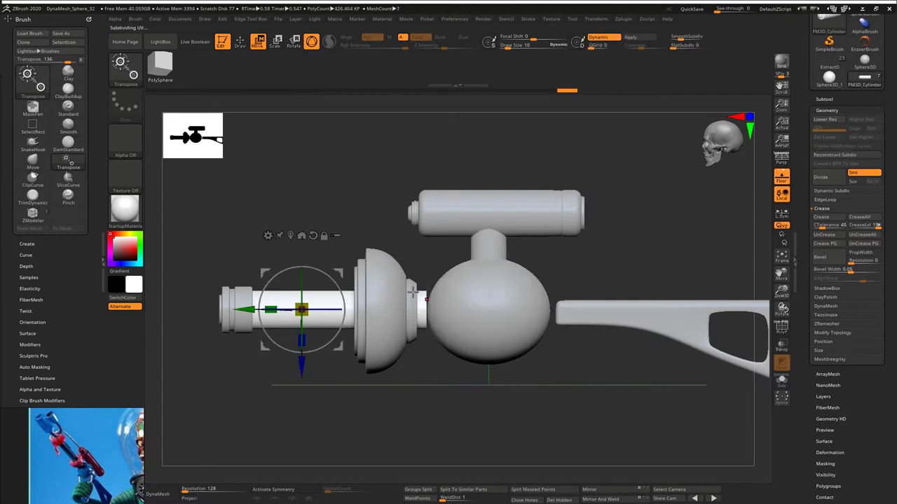
pyautogui.keyDown('alt'); pyautogui.click(396, 286); pyautogui.keyUp('alt')
pyautogui.moveTo(491, 311)
pyautogui.mouseDown()
pyautogui.moveTo(512, 311)
pyautogui.moveTo(501, 311)
pyautogui.mouseUp()
# Step: Close the open hole at the back of the bell's neck with ZModeler's Close Convex Hole edge action
pyautogui.moveTo(455, 302); pyautogui.dragTo(399, 273, button='right')
pyautogui.moveTo(399, 273)
pyautogui.keyDown('ctrl'); pyautogui.mouseDown(button='right')
pyautogui.moveTo(449, 337)
pyautogui.moveTo(430, 216)
pyautogui.mouseUp(button='right'); pyautogui.keyUp('ctrl')
pyautogui.press('q')
pyautogui.hotkey('shift', 'f')
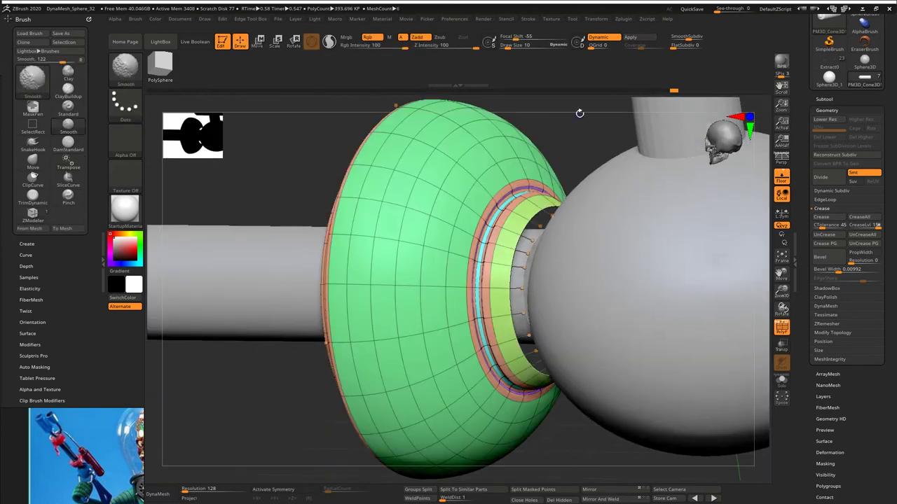
pyautogui.press('space')
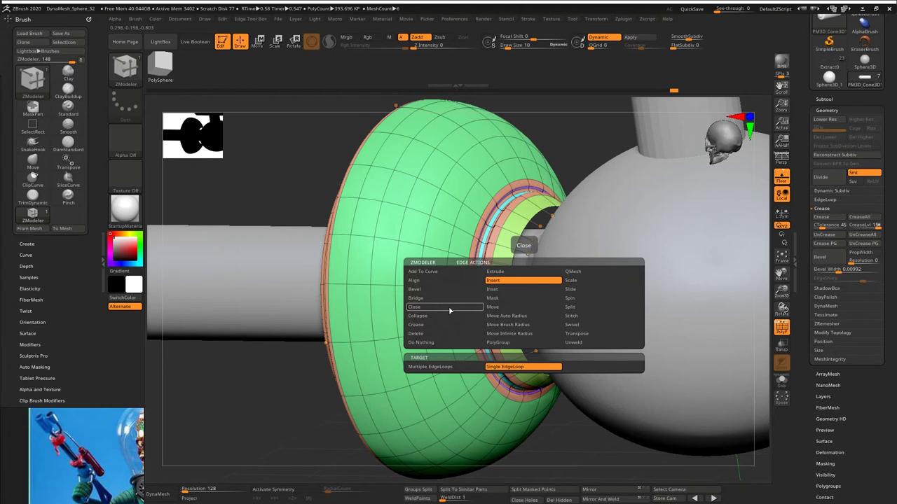
pyautogui.click(449, 309)
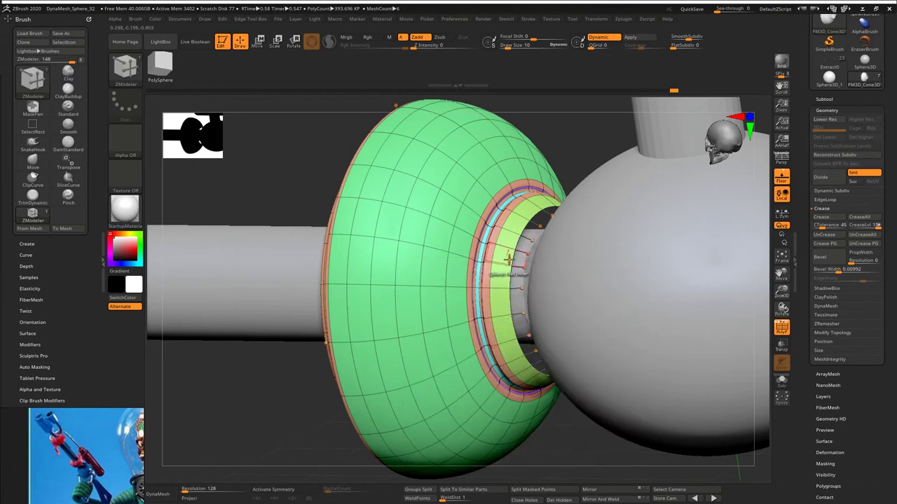
pyautogui.hotkey('shift', 'd')
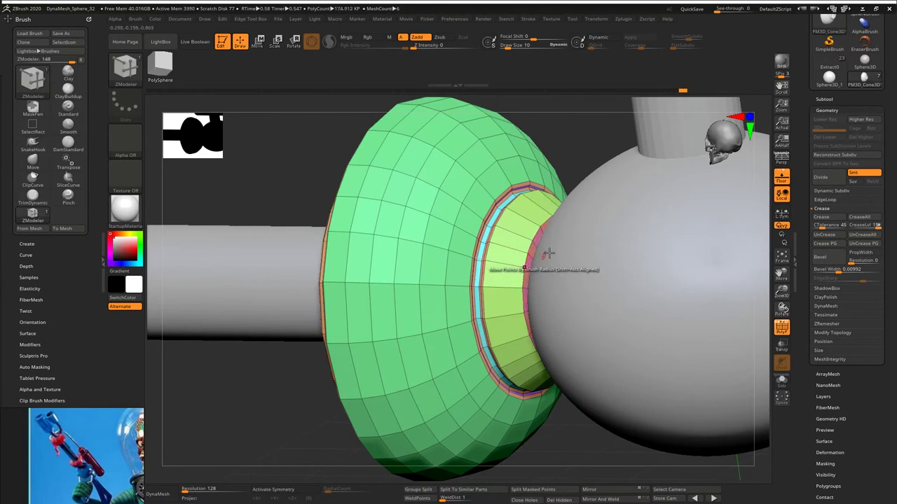
# Step: Regroup the bell by normals and turn its Dynamic Subdiv back on
pyautogui.moveTo(550, 253); pyautogui.dragTo(591, 245, button='right')
pyautogui.press('e')
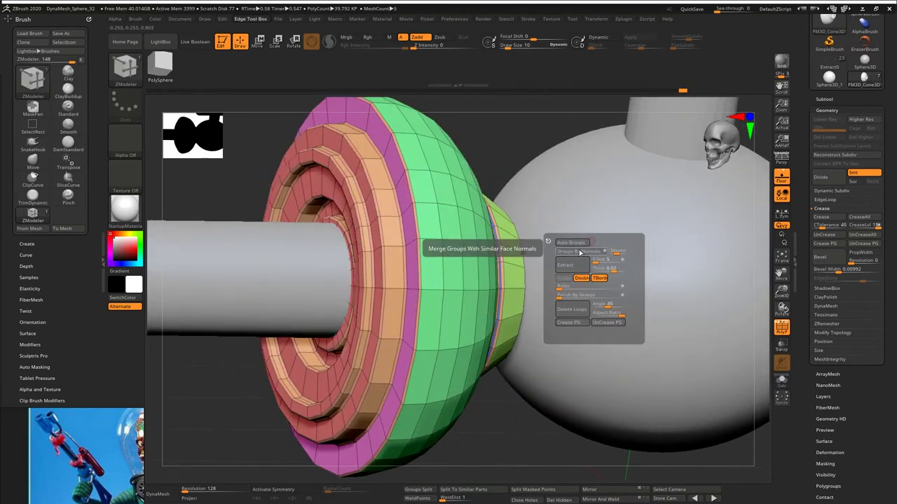
pyautogui.click(579, 251)
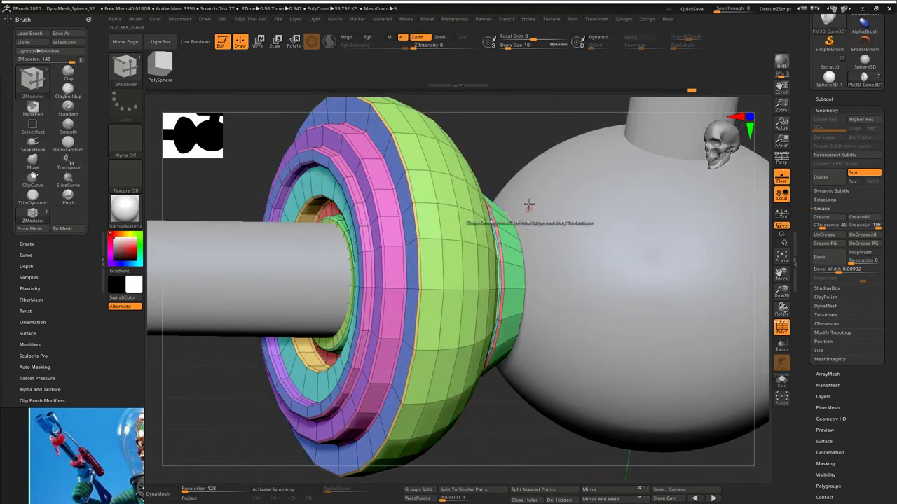
pyautogui.click(606, 40)
pyautogui.moveTo(560, 178); pyautogui.dragTo(522, 231, button='right')
pyautogui.hotkey('shift', 'f')
pyautogui.hotkey('shift', 'f')
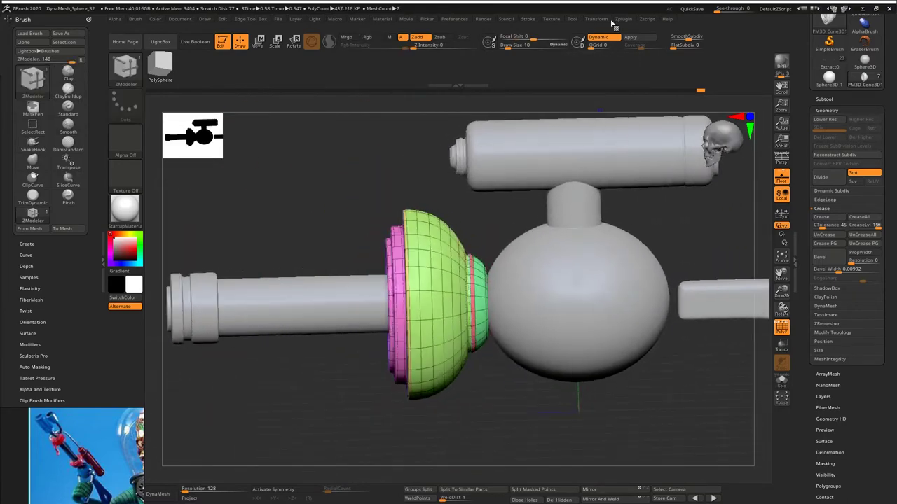
# Step: Move the stock forward against the body sphere and raise it slightly
pyautogui.keyDown('shift'); pyautogui.moveTo(622, 195); pyautogui.dragTo(625, 212, button='right'); pyautogui.keyUp('shift')
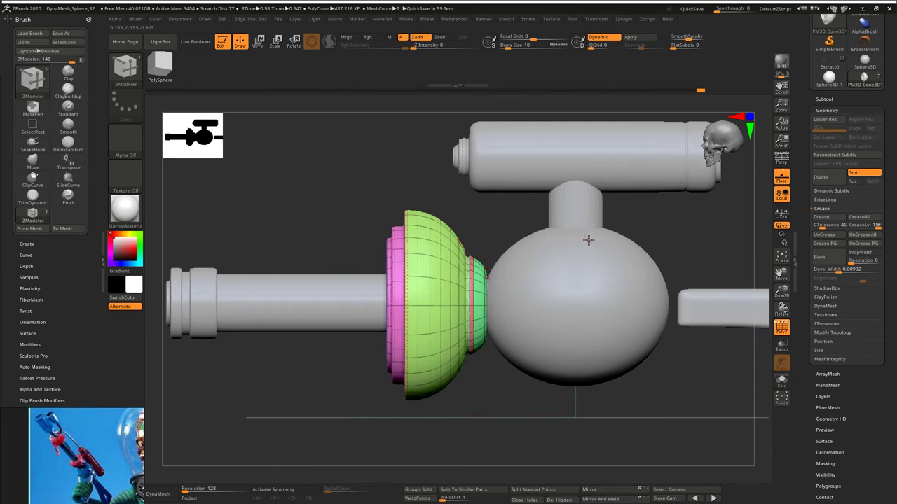
pyautogui.keyDown('alt'); pyautogui.moveTo(589, 241); pyautogui.dragTo(520, 211, button='right'); pyautogui.keyUp('alt')
pyautogui.keyDown('alt'); pyautogui.click(652, 254); pyautogui.keyUp('alt')
pyautogui.keyDown('alt'); pyautogui.moveTo(653, 255); pyautogui.dragTo(570, 247, button='right'); pyautogui.keyUp('alt')
pyautogui.press('w')
pyautogui.moveTo(562, 306); pyautogui.dragTo(540, 306)
pyautogui.moveTo(591, 249); pyautogui.dragTo(591, 245)
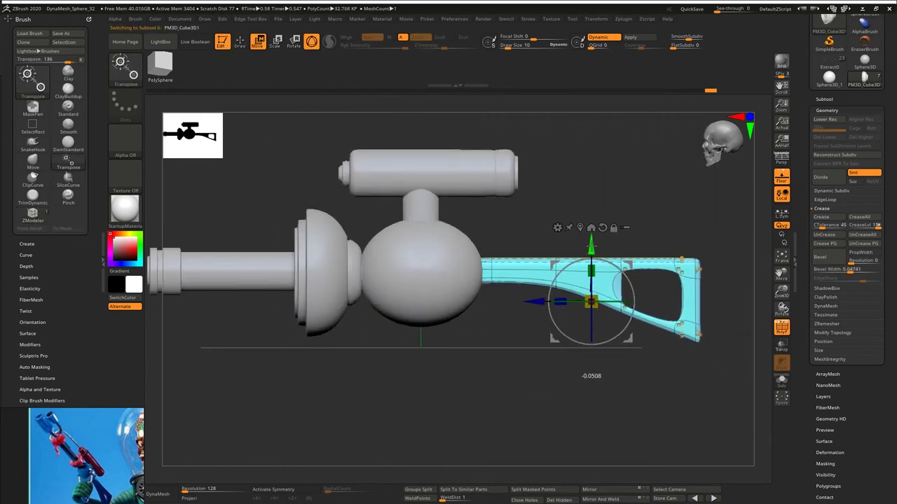
# Step: Regroup the connector cylinder above the sphere by normals, crease its polygroup borders, and leave its Dynamic Subdiv off
pyautogui.moveTo(594, 175); pyautogui.dragTo(624, 218, button='right')
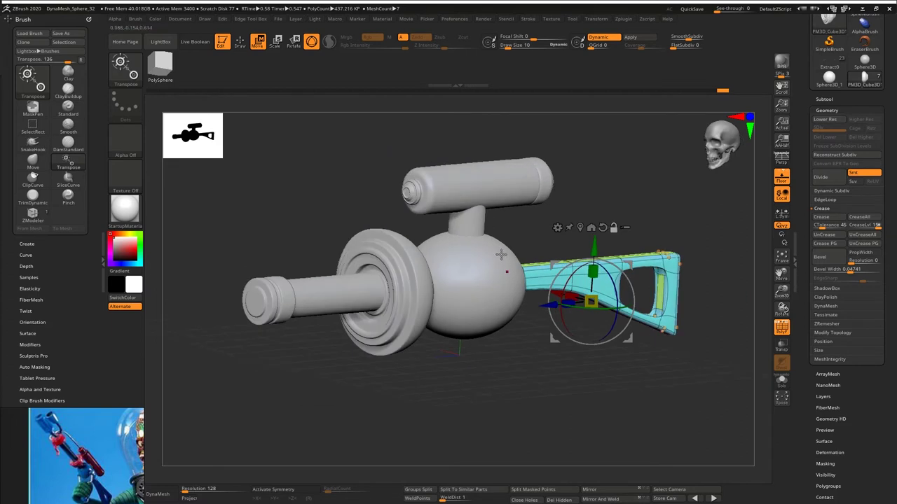
pyautogui.keyDown('alt'); pyautogui.click(468, 222); pyautogui.keyUp('alt')
pyautogui.keyDown('ctrl'); pyautogui.moveTo(468, 222); pyautogui.dragTo(515, 176, button='right'); pyautogui.keyUp('ctrl')
pyautogui.click(603, 38)
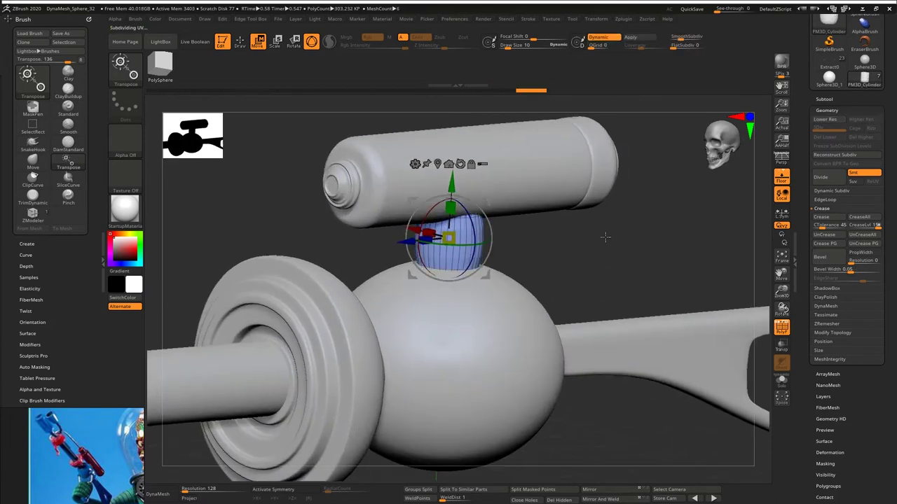
pyautogui.press('1')
pyautogui.click(586, 244)
pyautogui.click(577, 314)
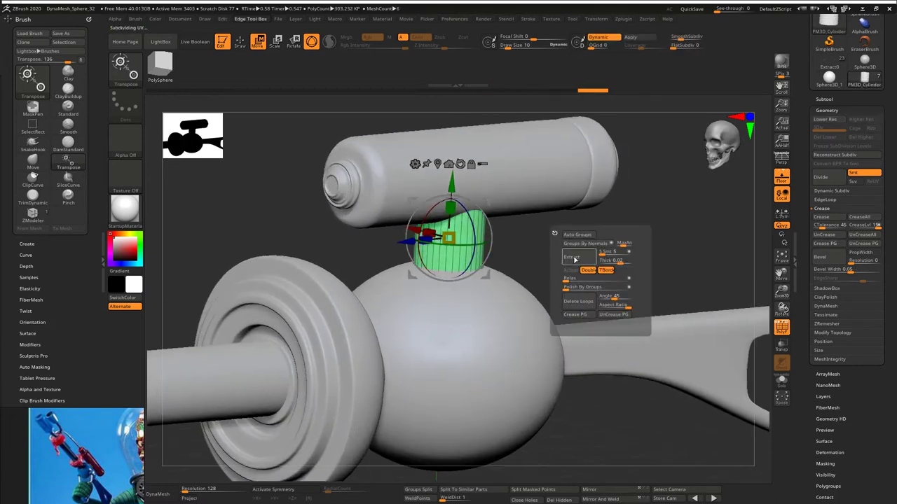
pyautogui.keyDown('shift'); pyautogui.moveTo(548, 242); pyautogui.dragTo(533, 215, button='right'); pyautogui.keyUp('shift')
pyautogui.click(606, 39)
pyautogui.keyDown('ctrl'); pyautogui.moveTo(600, 284); pyautogui.dragTo(622, 224, button='right'); pyautogui.keyUp('ctrl')
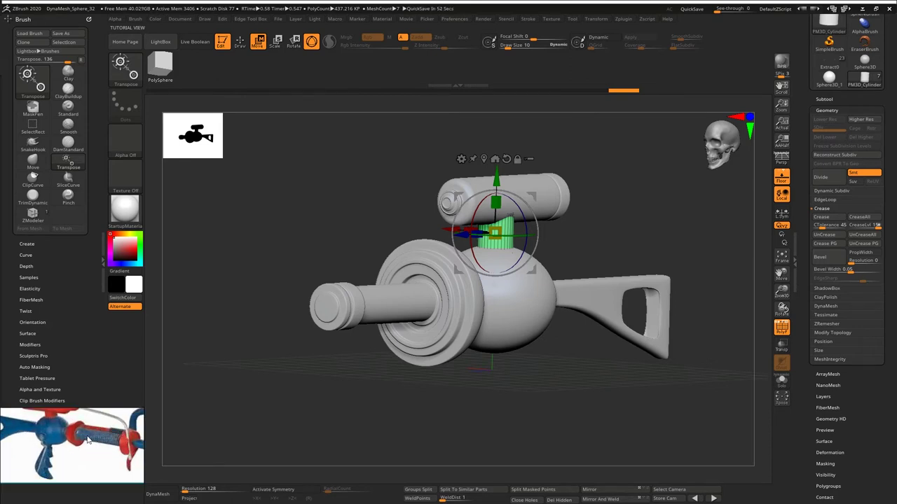
# Step: Select the barrel, turn on transparency, and mask everything except the barrel's rear end
pyautogui.moveTo(382, 267)
pyautogui.mouseDown(button='right')
pyautogui.moveTo(354, 266)
pyautogui.moveTo(381, 313)
pyautogui.moveTo(309, 270)
pyautogui.moveTo(370, 253)
pyautogui.mouseUp(button='right')
pyautogui.keyDown('alt'); pyautogui.click(380, 313); pyautogui.keyUp('alt')
pyautogui.press('q')
pyautogui.keyDown('shift'); pyautogui.moveTo(385, 193); pyautogui.dragTo(364, 177, button='right'); pyautogui.keyUp('shift')
pyautogui.click(781, 345)
pyautogui.keyDown('ctrl'); pyautogui.moveTo(588, 170); pyautogui.dragTo(492, 393); pyautogui.keyUp('ctrl')
pyautogui.keyDown('ctrl'); pyautogui.click(494, 393); pyautogui.keyUp('ctrl')
# Step: Move the barrel's unmasked rear end forward to the bell's front to shorten the barrel, and clear the mask
pyautogui.press('w')
pyautogui.moveTo(199, 273)
pyautogui.mouseDown()
pyautogui.moveTo(149, 277)
pyautogui.moveTo(196, 275)
pyautogui.mouseUp()
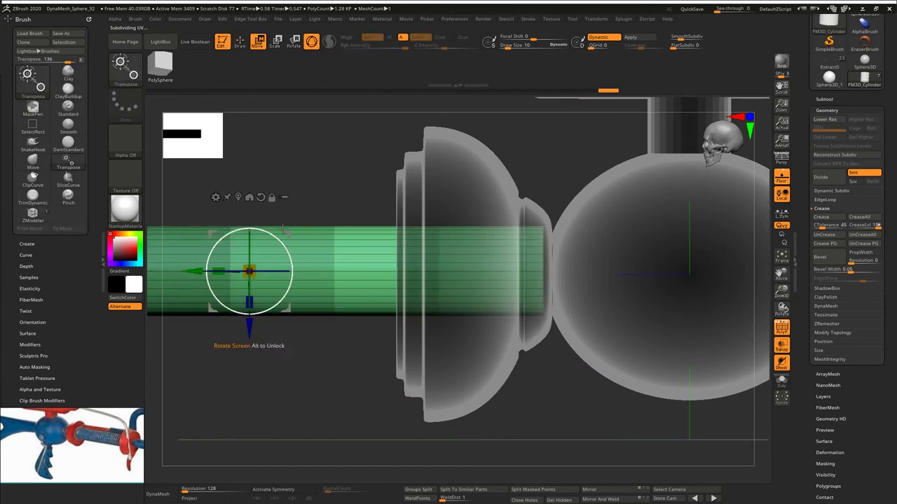
pyautogui.keyDown('ctrl'); pyautogui.moveTo(309, 234); pyautogui.dragTo(356, 209, button='right'); pyautogui.keyUp('ctrl')
pyautogui.moveTo(228, 289); pyautogui.dragTo(157, 303)
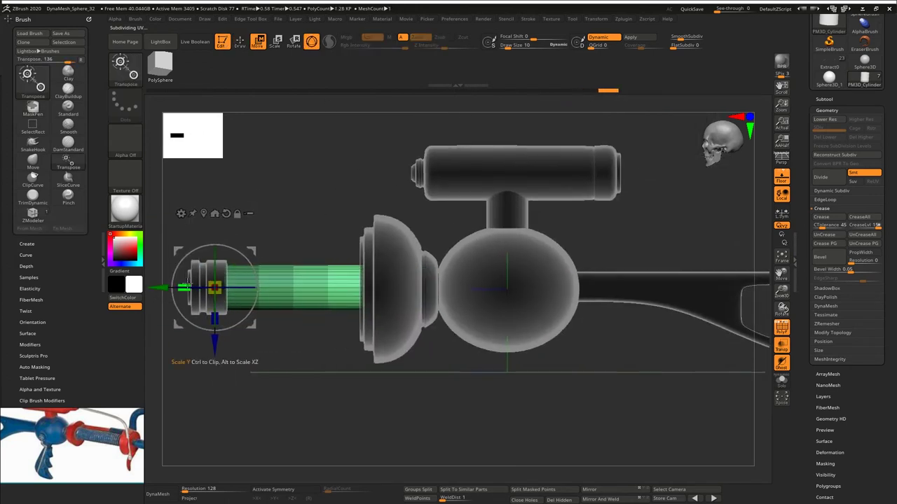
pyautogui.keyDown('ctrl'); pyautogui.moveTo(252, 178); pyautogui.dragTo(264, 190); pyautogui.keyUp('ctrl')
# Step: Turn off the barrel's Dynamic Subdiv and insert evenly spaced loops along it with ZModeler's Insert Multiple EdgeLoops
pyautogui.keyDown('alt'); pyautogui.moveTo(264, 190); pyautogui.dragTo(434, 23, button='right'); pyautogui.keyUp('alt')
pyautogui.hotkey('shift', 'd')
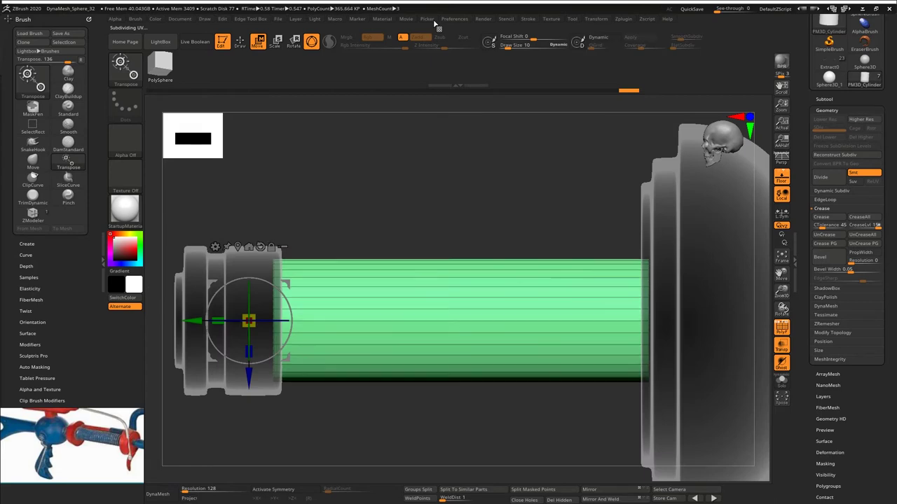
pyautogui.press('q')
pyautogui.moveTo(499, 255); pyautogui.dragTo(531, 270, button='right')
pyautogui.press('space')
pyautogui.click(436, 282)
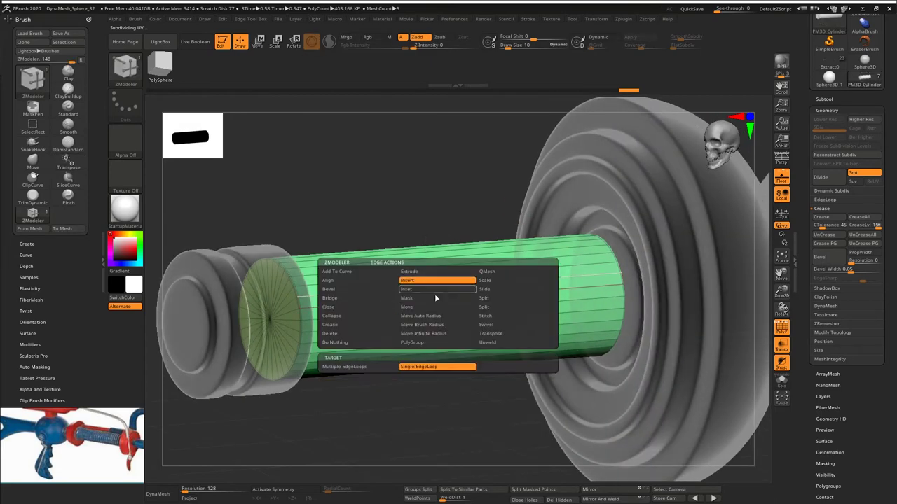
pyautogui.click(377, 368)
pyautogui.moveTo(441, 279); pyautogui.dragTo(440, 217)
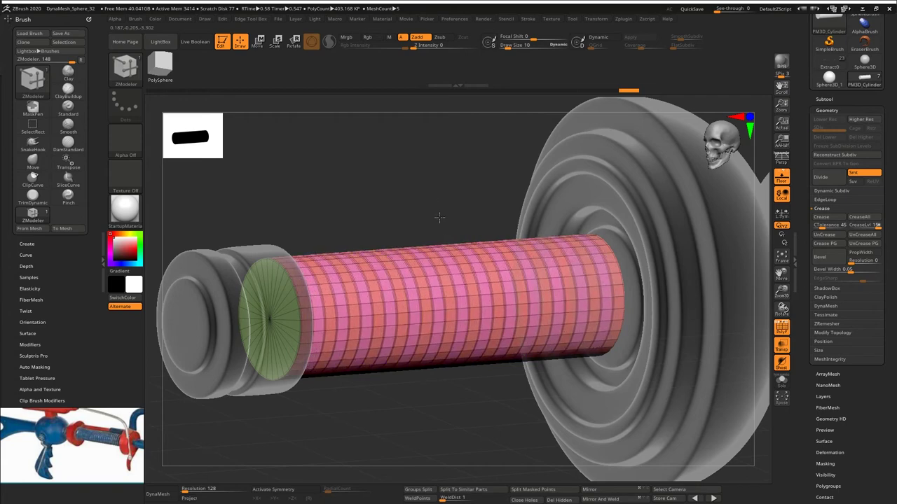
# Step: Set the QMesh target to Polygroup All and pull the barrel's alternating bands outward into raised rings
pyautogui.press('space')
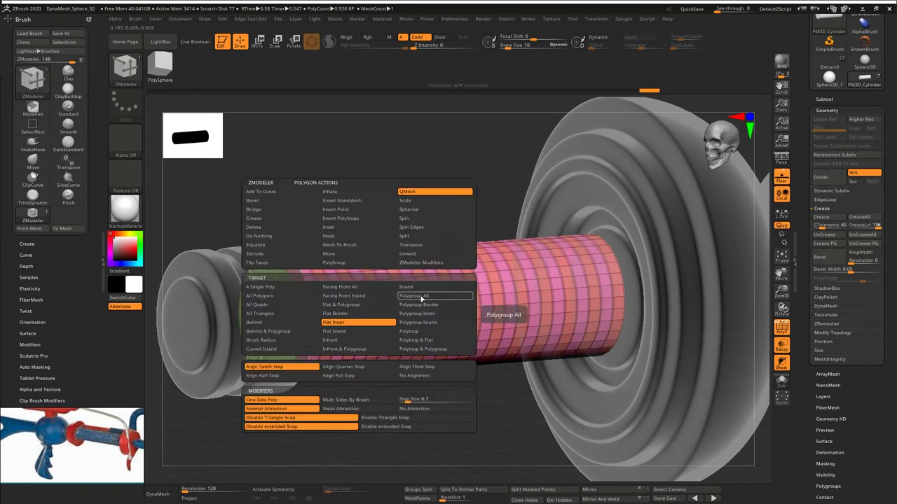
pyautogui.click(426, 300)
pyautogui.moveTo(360, 283); pyautogui.dragTo(397, 250)
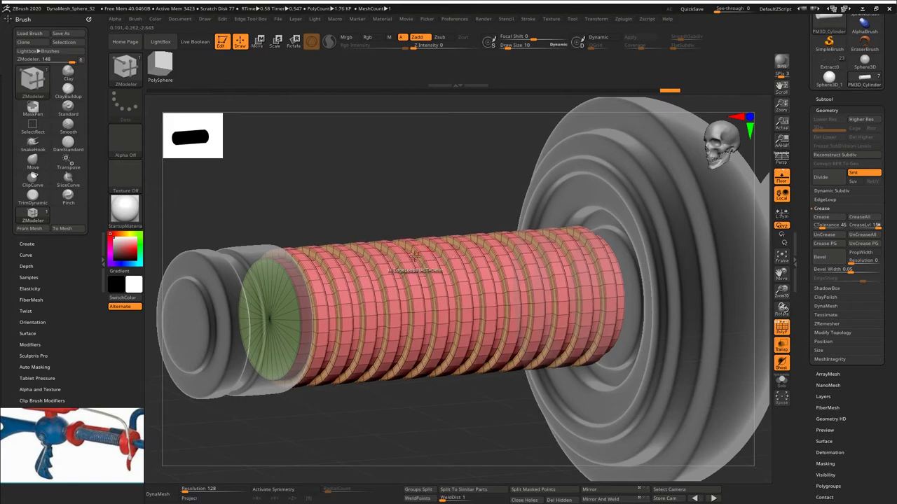
# Step: Regroup the ringed barrel by normals and crease its polygroup borders
pyautogui.press('2')
pyautogui.click(404, 271)
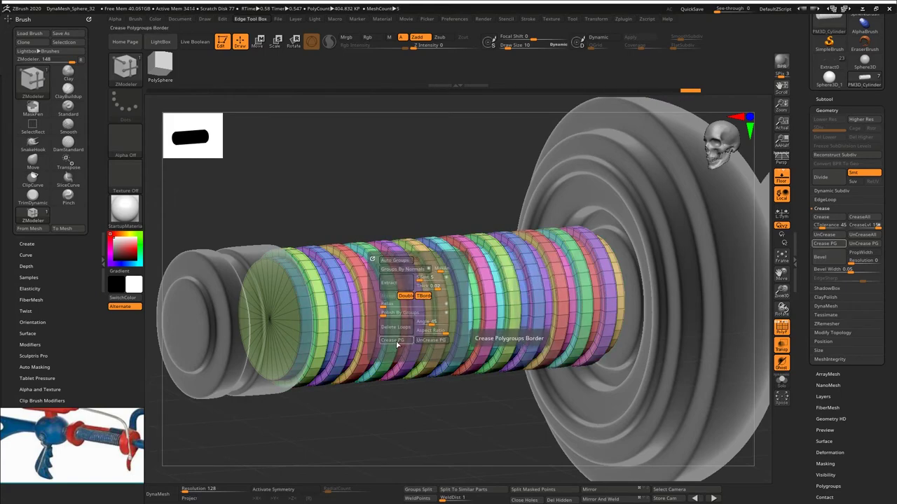
pyautogui.click(397, 342)
pyautogui.moveTo(477, 168); pyautogui.dragTo(508, 190)
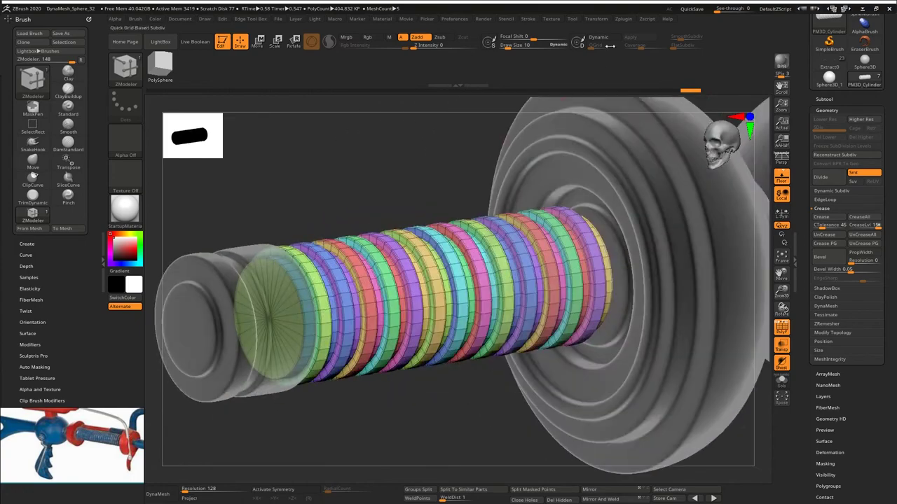
# Step: Turn on the barrel's Dynamic Subdiv, hide the polyframe and set the crease bevel width to 0.00734
pyautogui.press('d')
pyautogui.hotkey('shift', 'f')
pyautogui.moveTo(505, 271)
pyautogui.mouseDown(button='right')
pyautogui.moveTo(470, 262)
pyautogui.moveTo(505, 272)
pyautogui.mouseUp(button='right')
pyautogui.moveTo(849, 269); pyautogui.dragTo(839, 274)
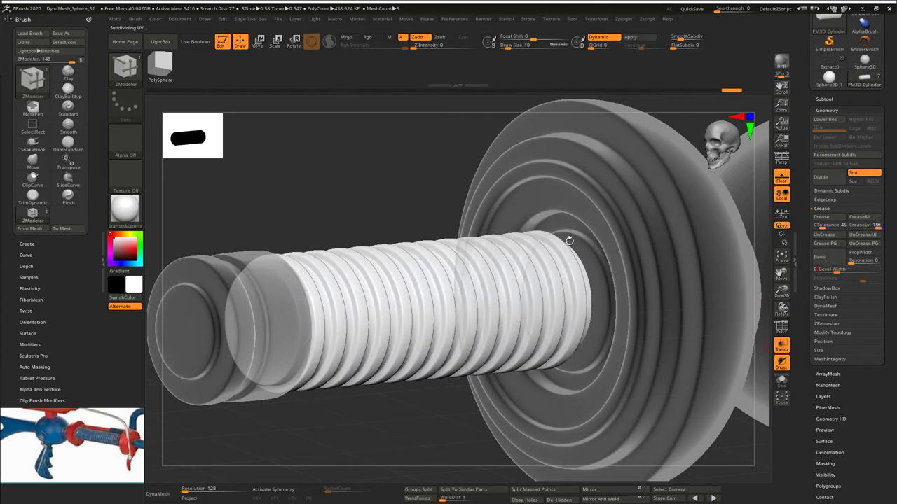
# Step: Turn off transparency and stretch the ringed barrel along its length by about 1.05 so it reaches into the bell
pyautogui.moveTo(435, 193); pyautogui.dragTo(416, 176)
pyautogui.hotkey('shift', 't')
pyautogui.press('w')
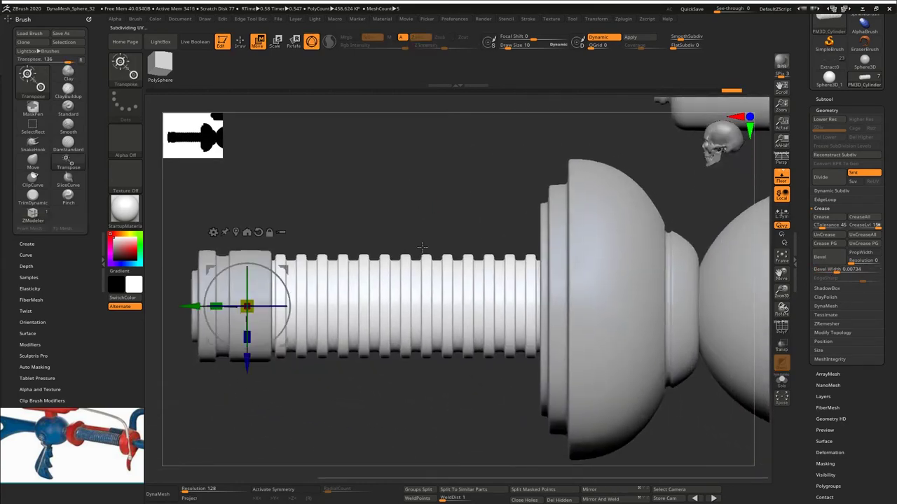
pyautogui.moveTo(191, 306)
pyautogui.mouseDown()
pyautogui.moveTo(208, 306)
pyautogui.moveTo(190, 306)
pyautogui.mouseUp()
pyautogui.keyDown('alt'); pyautogui.moveTo(321, 156); pyautogui.dragTo(344, 204); pyautogui.keyUp('alt')
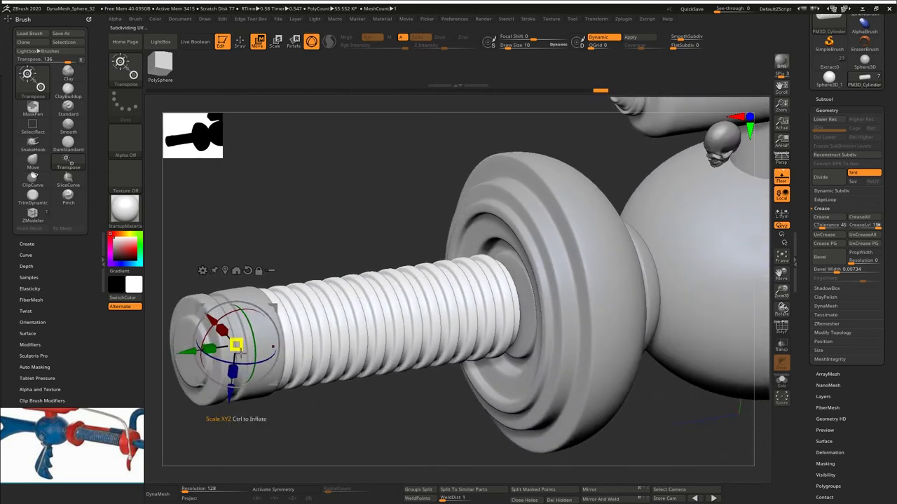
pyautogui.moveTo(210, 348); pyautogui.dragTo(209, 348)
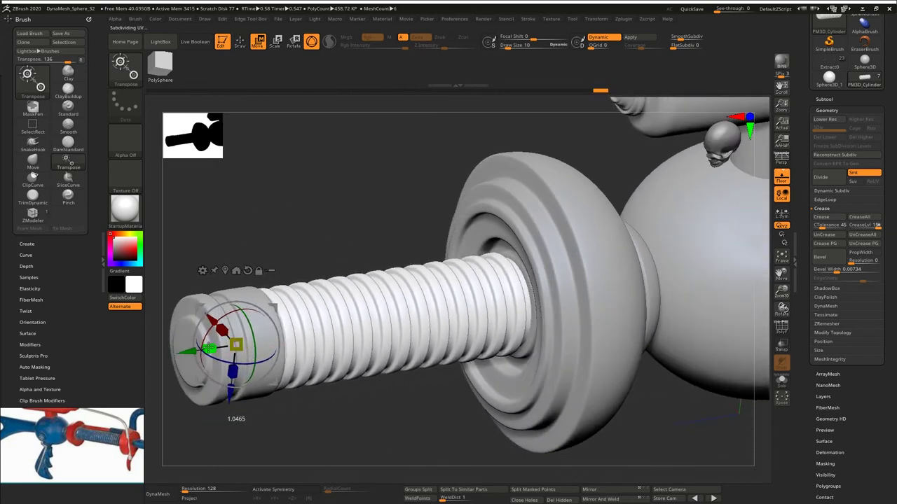
# Step: Select the barrel's front end cap, shorten it along its axis to about 0.71 and shift it against the barrel
pyautogui.moveTo(343, 205)
pyautogui.keyDown('shift'); pyautogui.mouseDown()
pyautogui.moveTo(322, 196)
pyautogui.moveTo(354, 184)
pyautogui.moveTo(355, 170)
pyautogui.mouseUp(); pyautogui.keyUp('shift')
pyautogui.press('q')
pyautogui.moveTo(376, 218)
pyautogui.mouseDown()
pyautogui.moveTo(394, 221)
pyautogui.moveTo(390, 186)
pyautogui.moveTo(398, 238)
pyautogui.mouseUp()
pyautogui.press('w')
pyautogui.keyDown('shift'); pyautogui.moveTo(397, 206); pyautogui.dragTo(438, 241); pyautogui.keyUp('shift')
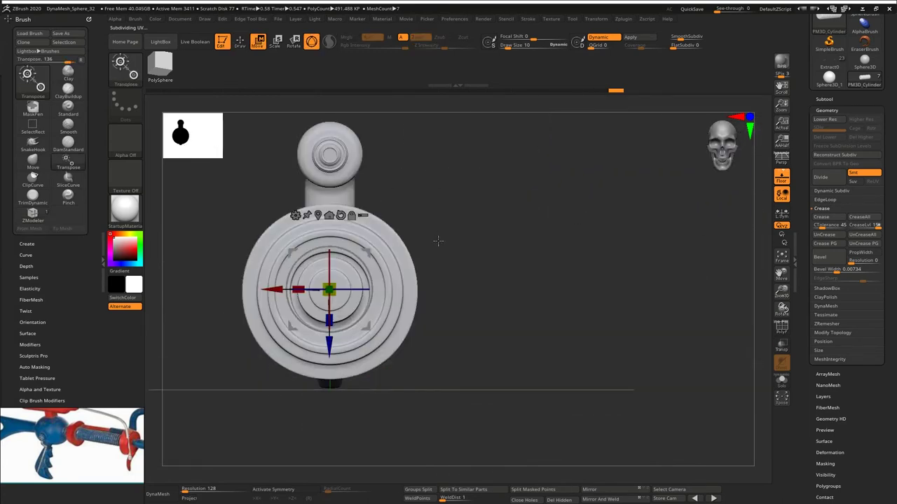
pyautogui.keyDown('shift'); pyautogui.moveTo(343, 274); pyautogui.dragTo(333, 286); pyautogui.keyUp('shift')
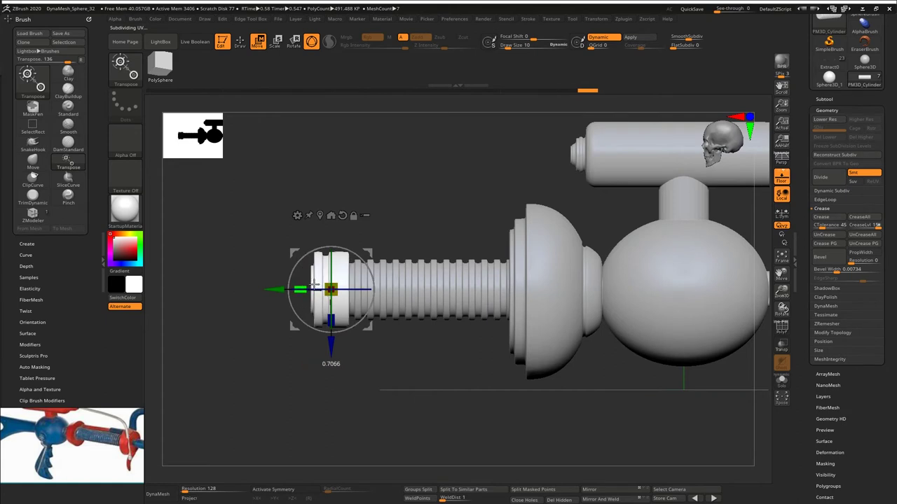
pyautogui.keyDown('alt'); pyautogui.moveTo(357, 241); pyautogui.dragTo(367, 254); pyautogui.keyUp('alt')
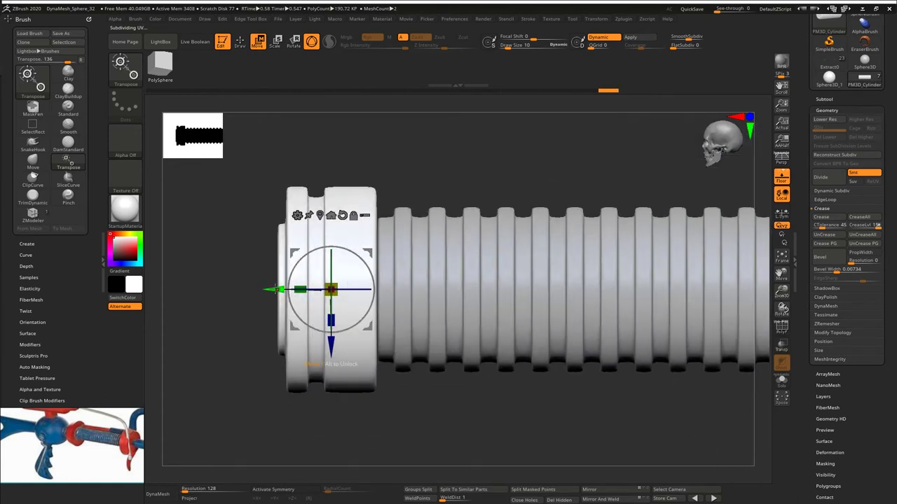
pyautogui.moveTo(274, 290); pyautogui.dragTo(281, 289)
# Step: Return to Draw mode and quick-save the ray gun project
pyautogui.keyDown('alt'); pyautogui.moveTo(373, 143); pyautogui.dragTo(339, 119); pyautogui.keyUp('alt')
pyautogui.press('q')
pyautogui.moveTo(496, 211)
pyautogui.keyDown('alt'); pyautogui.mouseDown()
pyautogui.moveTo(444, 216)
pyautogui.moveTo(484, 142)
pyautogui.moveTo(487, 150)
pyautogui.mouseUp(); pyautogui.keyUp('alt')
pyautogui.click(693, 10)
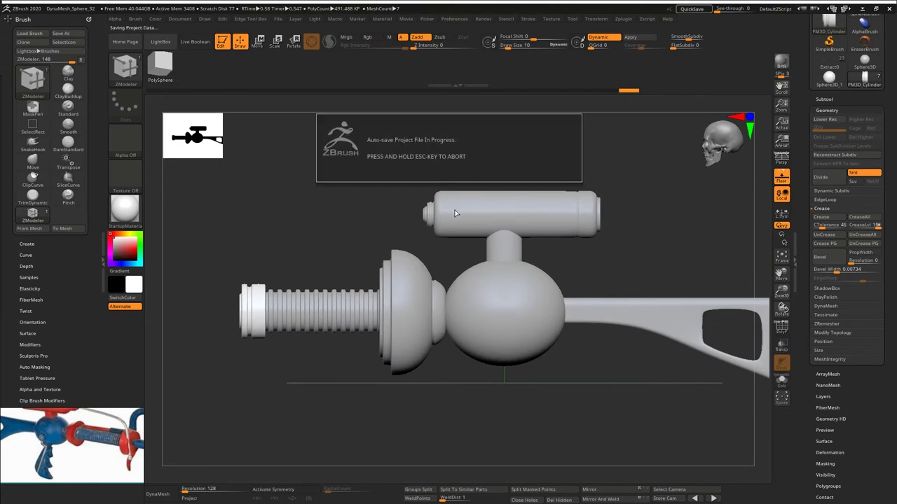
# Step: Make the short neck cylinder between the spherical body and the upper tube the active subtool and show the subtool list
pyautogui.moveTo(370, 213); pyautogui.dragTo(427, 204)
pyautogui.keyDown('alt'); pyautogui.click(456, 258); pyautogui.keyUp('alt')
pyautogui.keyDown('alt'); pyautogui.click(524, 172); pyautogui.keyUp('alt')
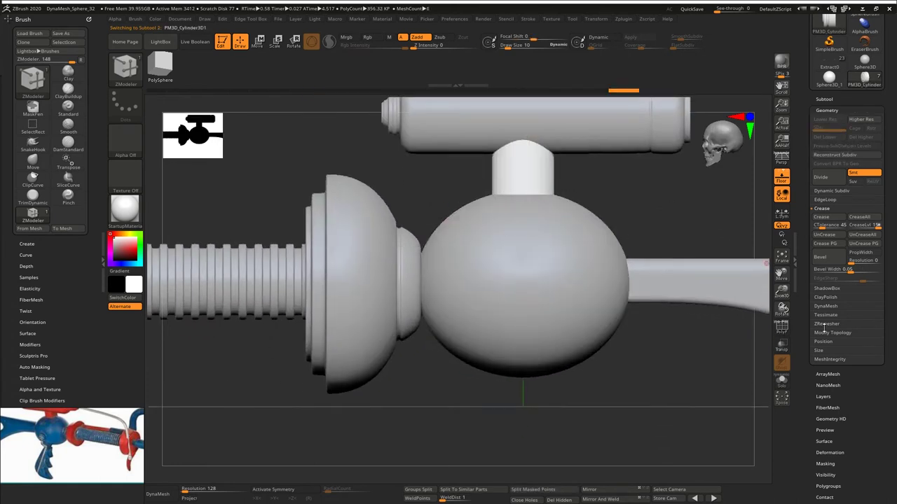
pyautogui.click(827, 98)
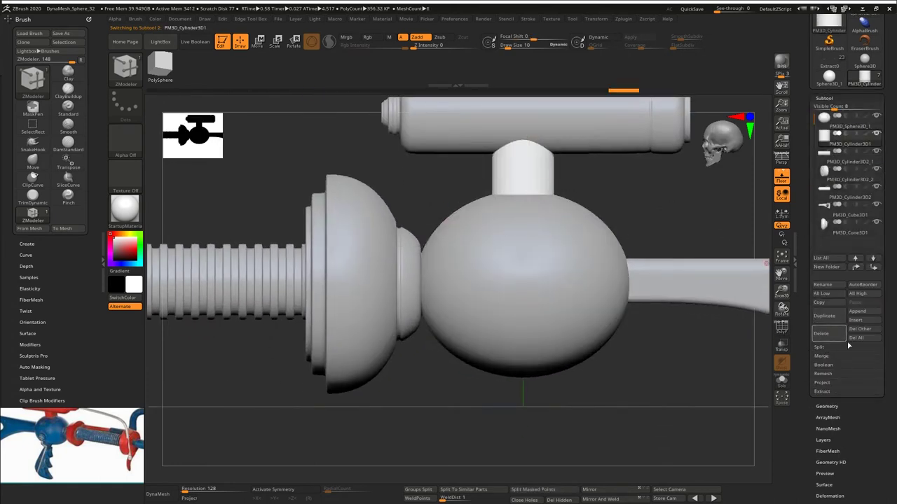
# Step: Duplicate the vertical neck cylinder, rotate the copy horizontal and move it between the central ball and the round flange
pyautogui.click(827, 316)
pyautogui.press('w')
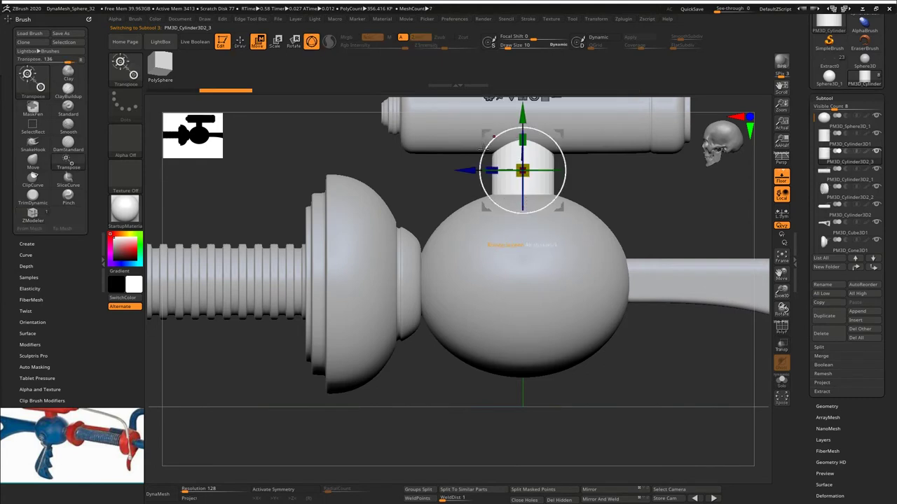
pyautogui.keyDown('shift'); pyautogui.moveTo(485, 153); pyautogui.dragTo(496, 284); pyautogui.keyUp('shift')
pyautogui.keyDown('alt'); pyautogui.moveTo(663, 209); pyautogui.dragTo(644, 268); pyautogui.keyUp('alt')
pyautogui.moveTo(538, 194); pyautogui.dragTo(470, 302)
pyautogui.moveTo(428, 324); pyautogui.dragTo(337, 344)
# Step: Shift the round flange slightly away from the ball and fit the duplicated connector cylinder into the gap
pyautogui.keyDown('alt'); pyautogui.click(330, 294); pyautogui.keyUp('alt')
pyautogui.moveTo(479, 342); pyautogui.dragTo(468, 341)
pyautogui.keyDown('alt'); pyautogui.click(394, 319); pyautogui.keyUp('alt')
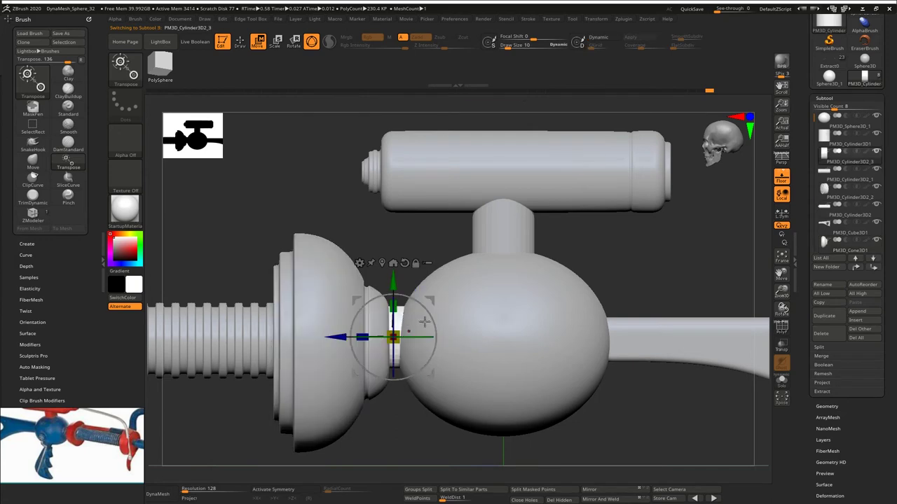
pyautogui.keyDown('ctrl'); pyautogui.moveTo(522, 296); pyautogui.dragTo(559, 281, button='right'); pyautogui.keyUp('ctrl')
pyautogui.moveTo(404, 233); pyautogui.dragTo(404, 249)
pyautogui.keyDown('ctrl'); pyautogui.moveTo(433, 275); pyautogui.dragTo(447, 302, button='right'); pyautogui.keyUp('ctrl')
pyautogui.keyDown('alt'); pyautogui.moveTo(447, 301); pyautogui.dragTo(393, 187, button='right'); pyautogui.keyUp('alt')
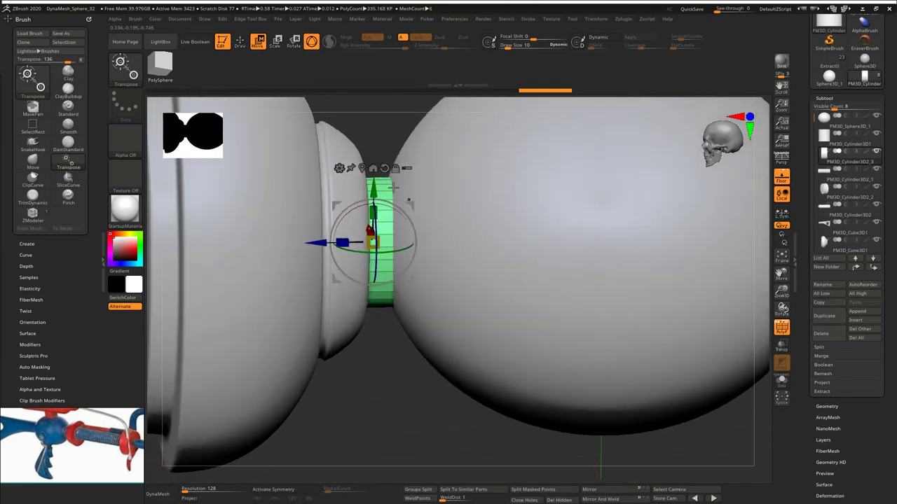
# Step: Insert edge loops around the small connector cylinder with the ZModeler brush
pyautogui.press('q')
pyautogui.press('space')
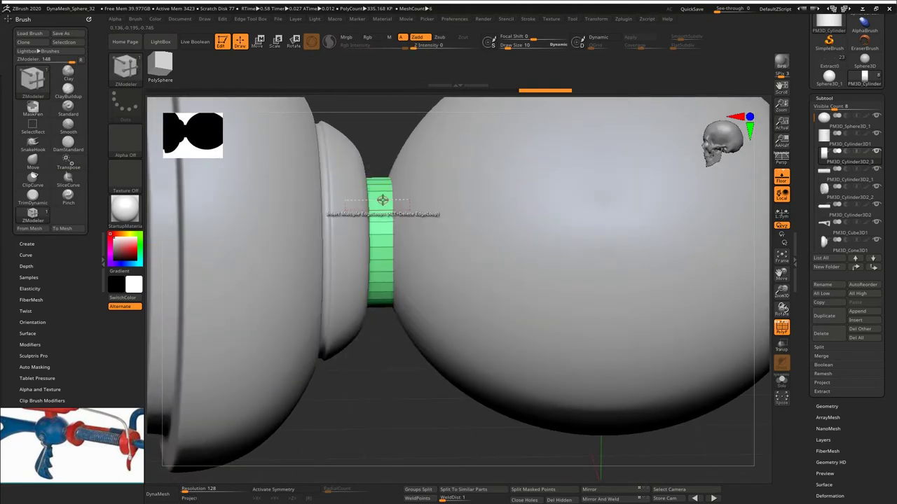
pyautogui.press('space')
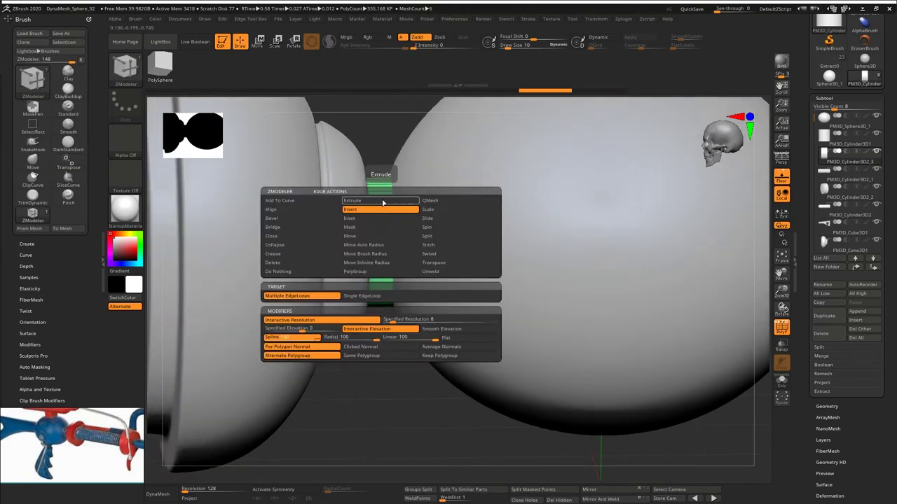
pyautogui.click(381, 201)
pyautogui.press('space')
pyautogui.click(468, 329)
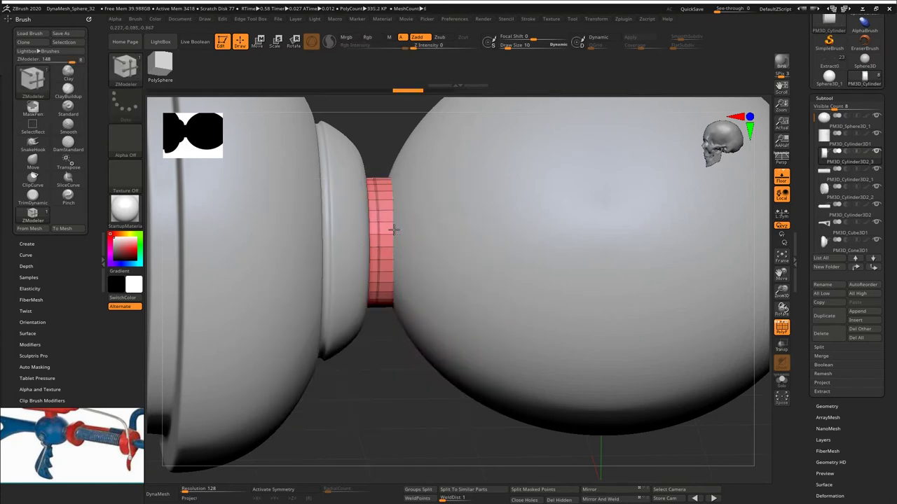
pyautogui.hotkey('ctrl', 'z')
pyautogui.hotkey('shift', 't')
pyautogui.moveTo(405, 213)
pyautogui.mouseDown(button='right')
pyautogui.moveTo(397, 182)
pyautogui.moveTo(405, 224)
pyautogui.mouseUp(button='right')
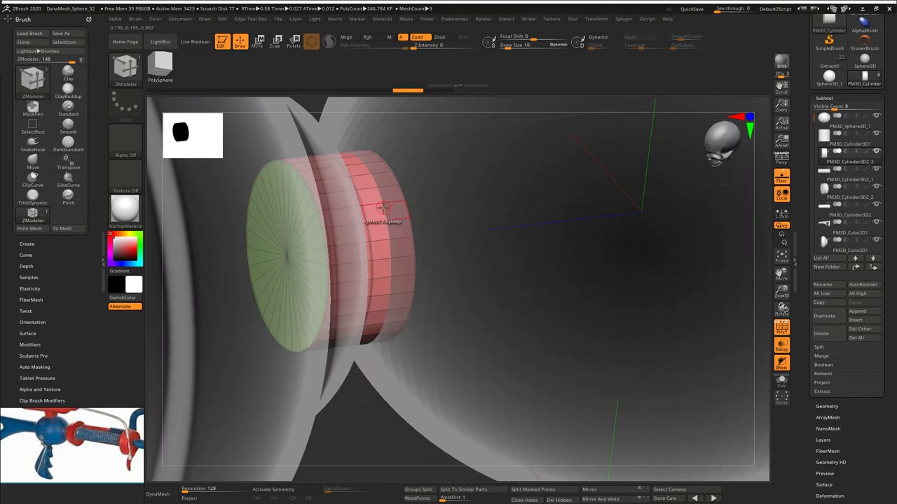
# Step: Pull a raised ring out of the connector cylinder with a QMesh polyloop action
pyautogui.hotkey('ctrl', 'z')
pyautogui.press('space')
pyautogui.click(397, 297)
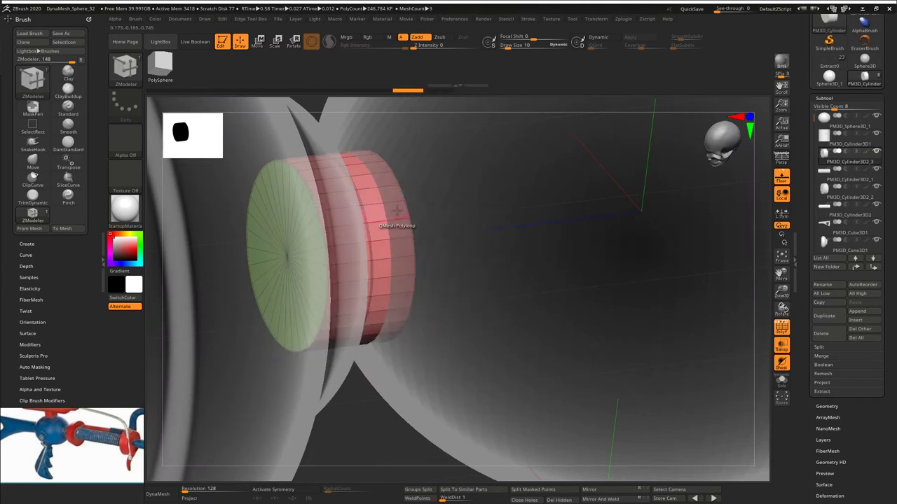
pyautogui.moveTo(379, 210); pyautogui.dragTo(382, 181)
pyautogui.moveTo(383, 181)
pyautogui.mouseDown(button='right')
pyautogui.moveTo(354, 177)
pyautogui.moveTo(378, 174)
pyautogui.moveTo(392, 163)
pyautogui.moveTo(386, 150)
pyautogui.moveTo(422, 199)
pyautogui.moveTo(411, 190)
pyautogui.moveTo(432, 240)
pyautogui.moveTo(448, 232)
pyautogui.mouseUp(button='right')
pyautogui.click(372, 170)
pyautogui.hotkey('shift', 't')
# Step: Regroup the connector's polygons by normals and crease the polygroup borders
pyautogui.hotkey('ctrl', 'e')
pyautogui.click(428, 232)
pyautogui.hotkey('ctrl', 'e')
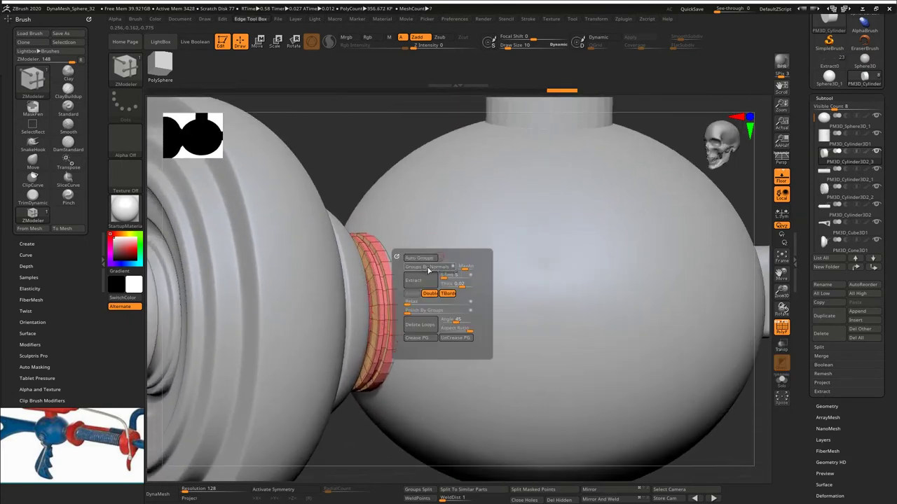
pyautogui.click(421, 339)
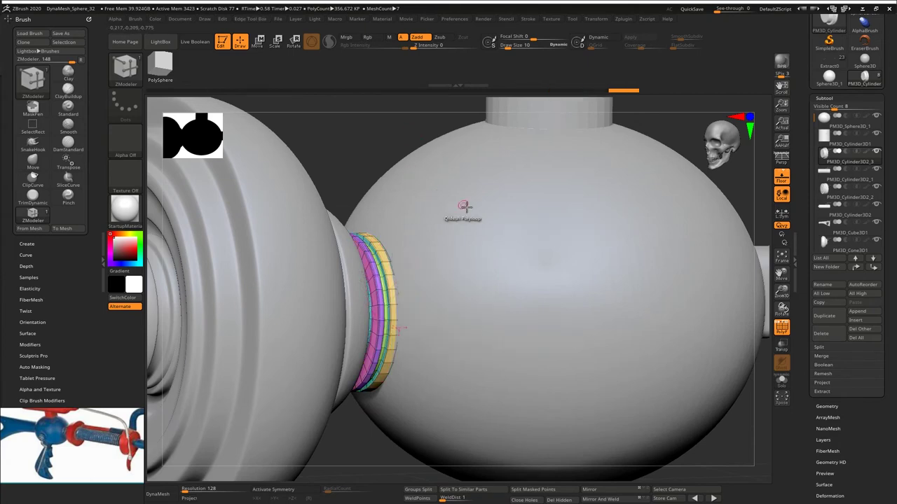
# Step: Turn on dynamic subdivision for the connector and hide the polyframe
pyautogui.click(599, 38)
pyautogui.moveTo(510, 187)
pyautogui.mouseDown(button='right')
pyautogui.moveTo(474, 283)
pyautogui.moveTo(463, 205)
pyautogui.moveTo(474, 190)
pyautogui.moveTo(462, 186)
pyautogui.moveTo(465, 169)
pyautogui.moveTo(530, 148)
pyautogui.mouseUp(button='right')
pyautogui.hotkey('shift', 'f')
# Step: Move the round flange slightly along the handle axis toward the ribbed grip
pyautogui.keyDown('alt'); pyautogui.click(408, 236); pyautogui.keyUp('alt')
pyautogui.keyDown('ctrl'); pyautogui.moveTo(420, 235); pyautogui.dragTo(447, 232, button='right'); pyautogui.keyUp('ctrl')
pyautogui.press('w')
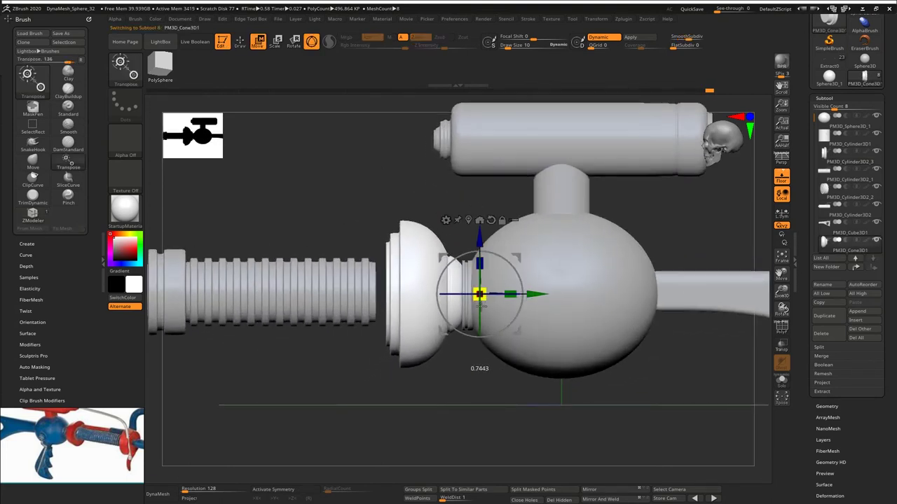
# Step: Select the ribbed grip and raise it slightly to center it on the round flange
pyautogui.keyDown('alt'); pyautogui.click(367, 289); pyautogui.keyUp('alt')
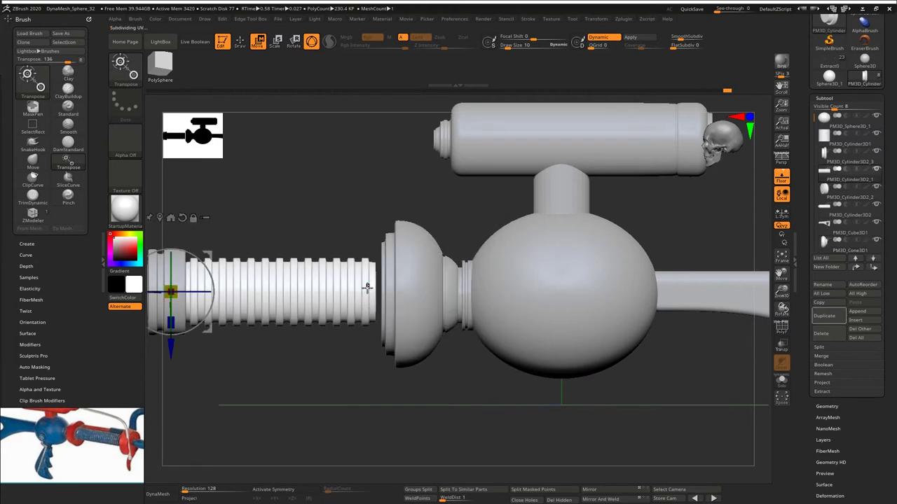
pyautogui.keyDown('alt'); pyautogui.moveTo(327, 213); pyautogui.dragTo(449, 215, button='right'); pyautogui.keyUp('alt')
pyautogui.moveTo(286, 167); pyautogui.dragTo(337, 192, button='right')
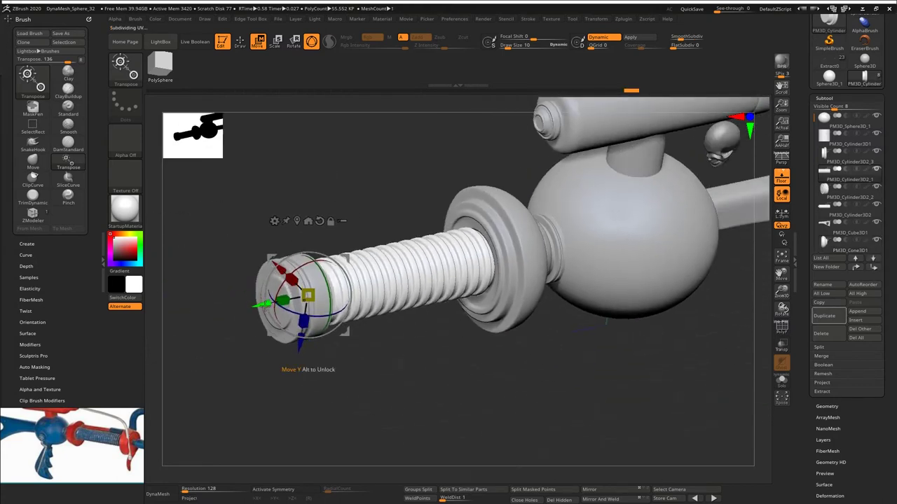
pyautogui.moveTo(246, 227); pyautogui.dragTo(416, 287, button='right')
pyautogui.keyDown('alt'); pyautogui.moveTo(416, 288); pyautogui.dragTo(420, 263, button='right'); pyautogui.keyUp('alt')
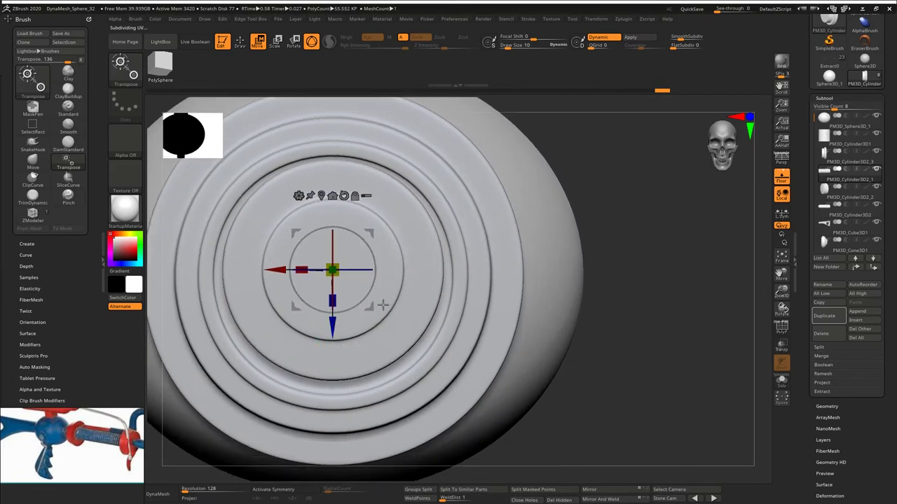
pyautogui.moveTo(384, 304); pyautogui.dragTo(336, 304, button='right')
pyautogui.moveTo(327, 324); pyautogui.dragTo(299, 331)
# Step: Slide the end cap up against the end of the ribbed grip and center it vertically on the grip
pyautogui.keyDown('alt'); pyautogui.click(347, 188); pyautogui.keyUp('alt')
pyautogui.keyDown('shift'); pyautogui.moveTo(379, 307); pyautogui.dragTo(330, 301, button='right'); pyautogui.keyUp('shift')
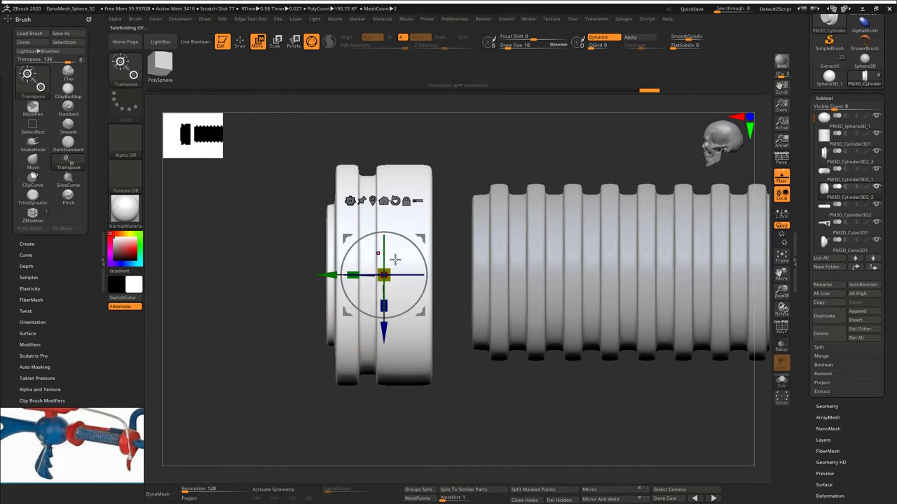
pyautogui.moveTo(328, 273); pyautogui.dragTo(375, 268)
pyautogui.keyDown('shift'); pyautogui.moveTo(373, 265); pyautogui.dragTo(416, 261, button='right'); pyautogui.keyUp('shift')
pyautogui.hotkey('shift', 't')
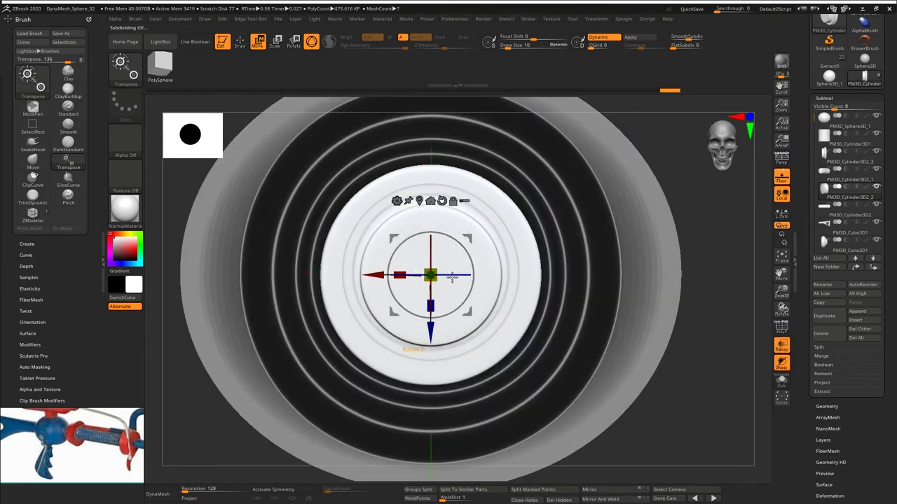
pyautogui.moveTo(432, 332); pyautogui.dragTo(432, 325)
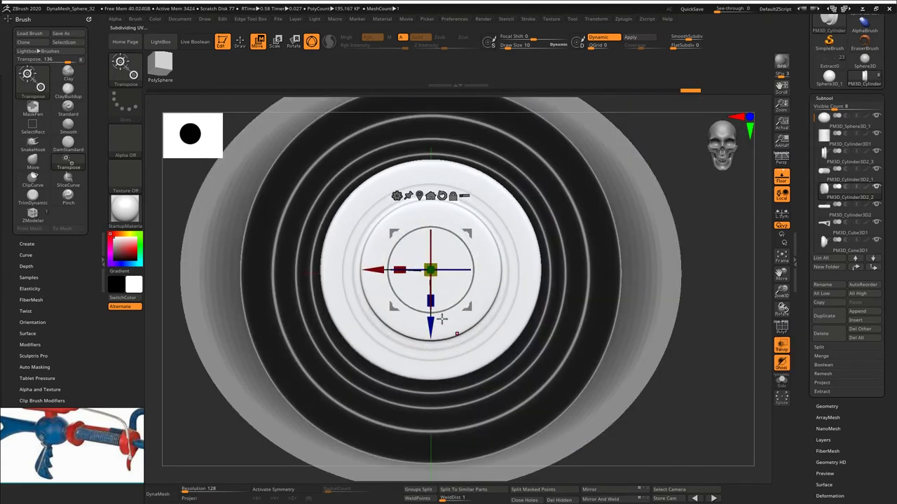
pyautogui.moveTo(442, 318); pyautogui.dragTo(478, 301, button='right')
pyautogui.keyDown('ctrl'); pyautogui.moveTo(478, 301); pyautogui.dragTo(429, 221, button='right'); pyautogui.keyUp('ctrl')
pyautogui.hotkey('shift', 't')
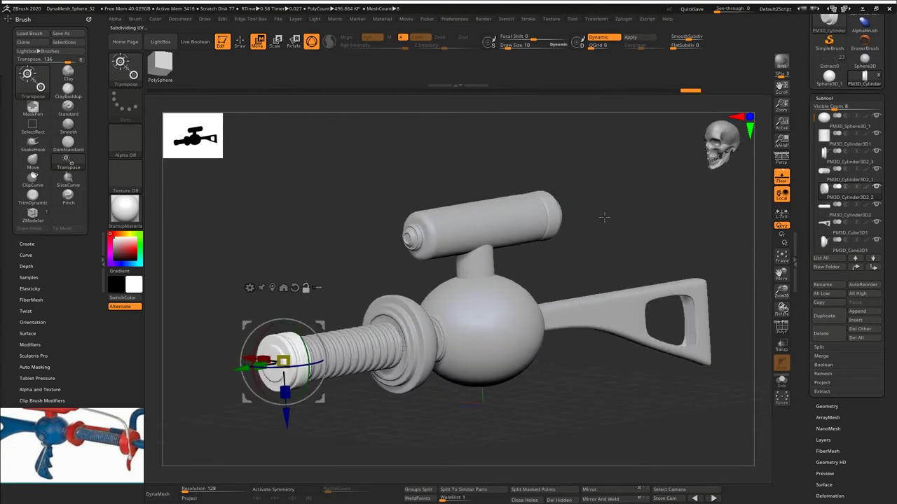
pyautogui.moveTo(604, 218)
pyautogui.keyDown('alt'); pyautogui.mouseDown(button='right')
pyautogui.moveTo(617, 234)
pyautogui.moveTo(614, 213)
pyautogui.moveTo(603, 221)
pyautogui.moveTo(611, 221)
pyautogui.mouseUp(button='right'); pyautogui.keyUp('alt')
pyautogui.press('q')
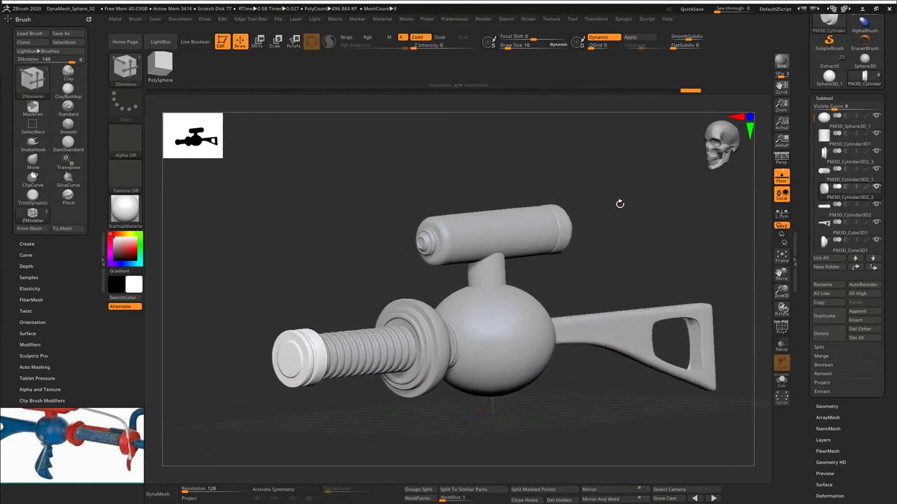
pyautogui.moveTo(360, 341); pyautogui.dragTo(353, 254, button='right')
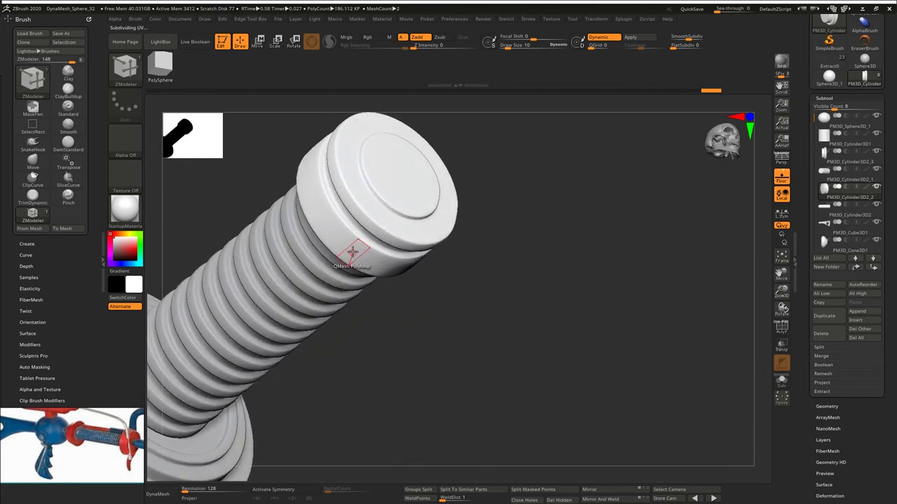
pyautogui.moveTo(354, 254); pyautogui.dragTo(355, 308)
pyautogui.moveTo(370, 266)
pyautogui.mouseDown(button='right')
pyautogui.moveTo(379, 287)
pyautogui.moveTo(366, 281)
pyautogui.mouseUp(button='right')
pyautogui.hotkey('ctrl', 'z')
# Step: Extrude a single polygon from the lower side of the end cap using QMesh with the A Single Poly target
pyautogui.press('space')
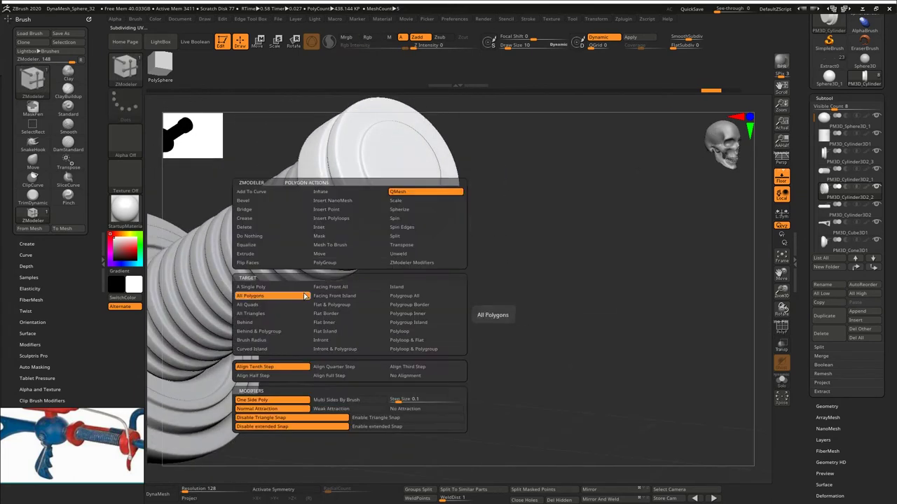
pyautogui.click(283, 286)
pyautogui.hotkey('ctrl', 'z')
pyautogui.moveTo(362, 266); pyautogui.dragTo(356, 236, button='right')
pyautogui.hotkey('shift', 'f')
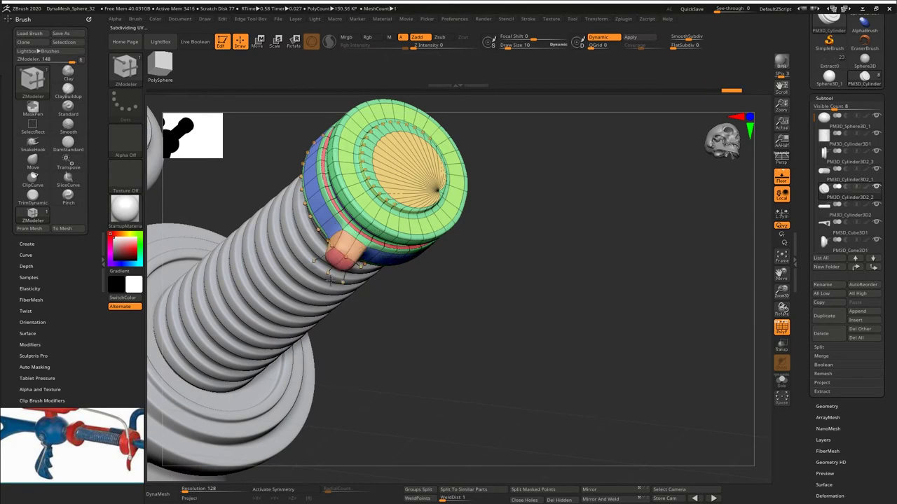
pyautogui.keyDown('alt'); pyautogui.moveTo(447, 350); pyautogui.dragTo(449, 338); pyautogui.keyUp('alt')
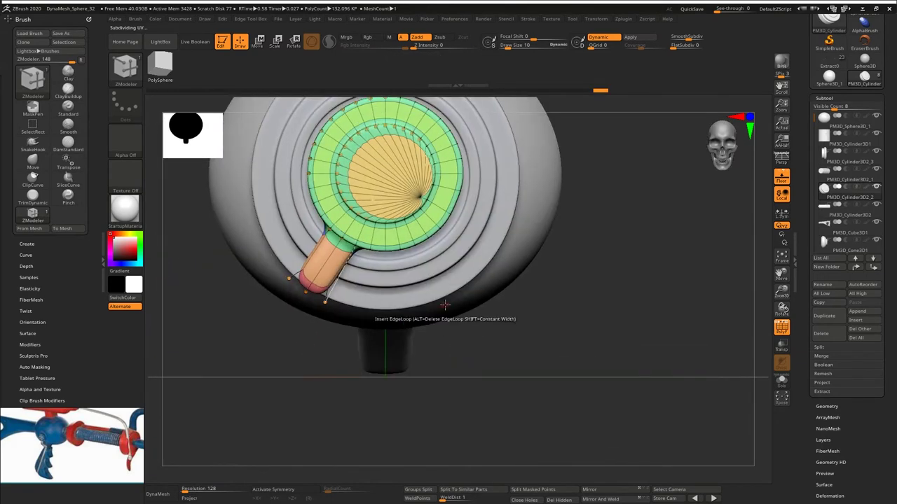
# Step: Pull the tip of the cap's protrusion farther down with the SnakeHook brush
pyautogui.press('b')
pyautogui.press('s')
pyautogui.press('h')
pyautogui.press('space')
pyautogui.moveTo(373, 314); pyautogui.dragTo(372, 313)
pyautogui.moveTo(317, 275); pyautogui.dragTo(321, 288)
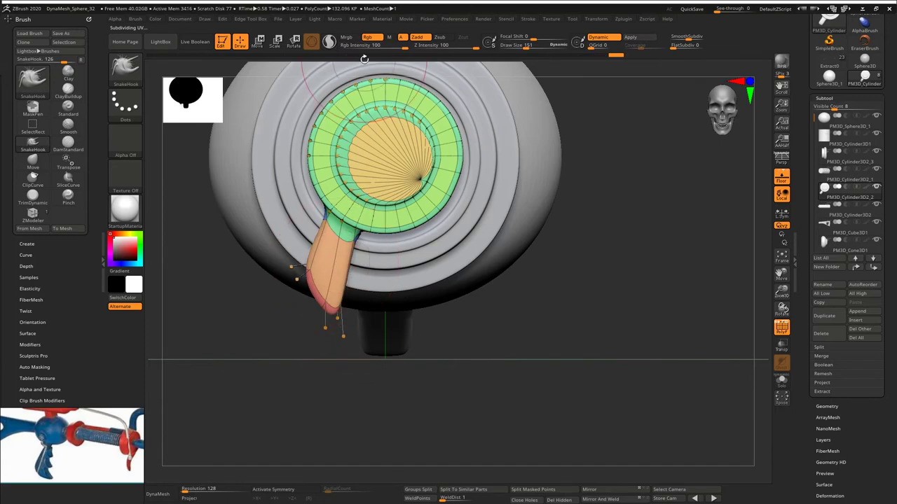
# Step: Insert a single edge loop across the cap's protrusion with the ZModeler brush
pyautogui.press('b')
pyautogui.press('z')
pyautogui.press('m')
pyautogui.press('space')
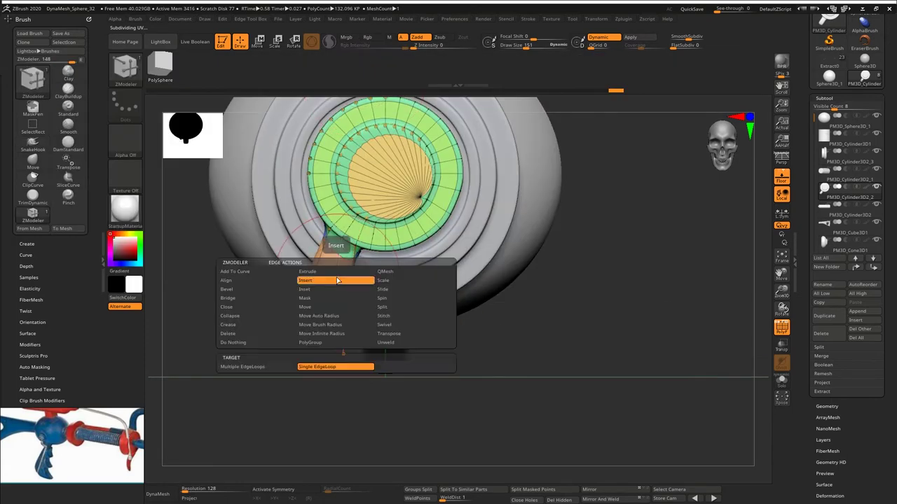
pyautogui.click(334, 281)
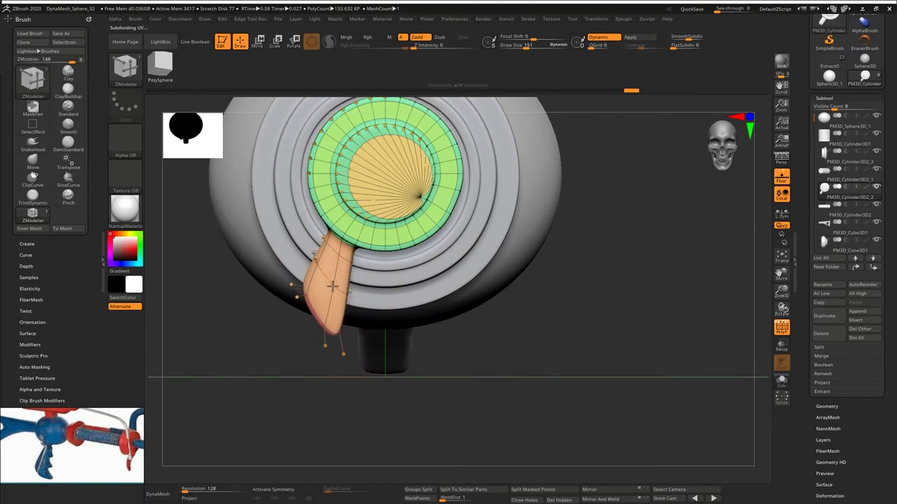
pyautogui.moveTo(335, 324)
pyautogui.keyDown('shift'); pyautogui.mouseDown()
pyautogui.moveTo(309, 343)
pyautogui.moveTo(336, 326)
pyautogui.mouseUp(); pyautogui.keyUp('shift')
# Step: Shape the cap's protrusion into a curved, tapering hook with the SnakeHook and Smooth brushes
pyautogui.moveTo(337, 326)
pyautogui.mouseDown(button='right')
pyautogui.moveTo(382, 315)
pyautogui.moveTo(338, 308)
pyautogui.mouseUp(button='right')
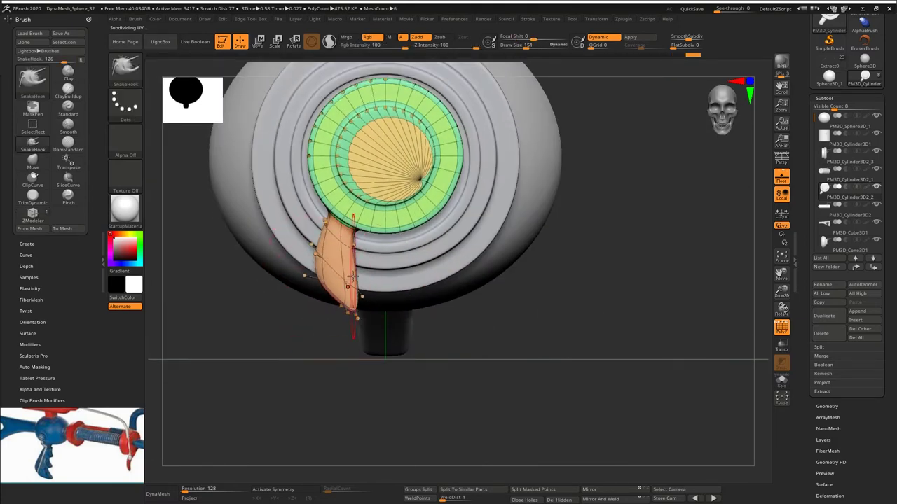
pyautogui.moveTo(330, 284)
pyautogui.mouseDown(button='right')
pyautogui.moveTo(288, 289)
pyautogui.moveTo(380, 284)
pyautogui.moveTo(281, 275)
pyautogui.moveTo(372, 277)
pyautogui.moveTo(347, 291)
pyautogui.mouseUp(button='right')
pyautogui.keyDown('shift'); pyautogui.moveTo(348, 291); pyautogui.dragTo(354, 294); pyautogui.keyUp('shift')
pyautogui.moveTo(354, 294); pyautogui.dragTo(329, 287, button='right')
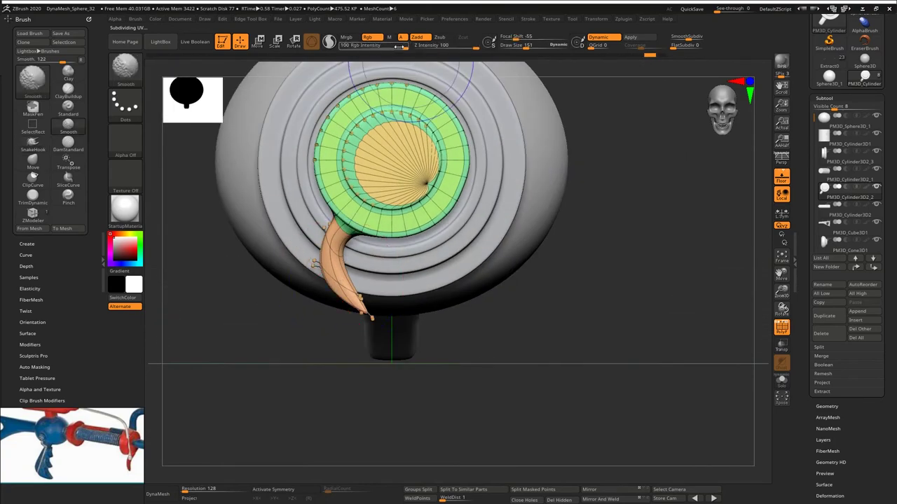
pyautogui.keyDown('shift'); pyautogui.click(431, 46); pyautogui.keyUp('shift')
# Step: Step back through the undo history to remove the hook from the end cap
pyautogui.moveTo(431, 348); pyautogui.dragTo(458, 358, button='right')
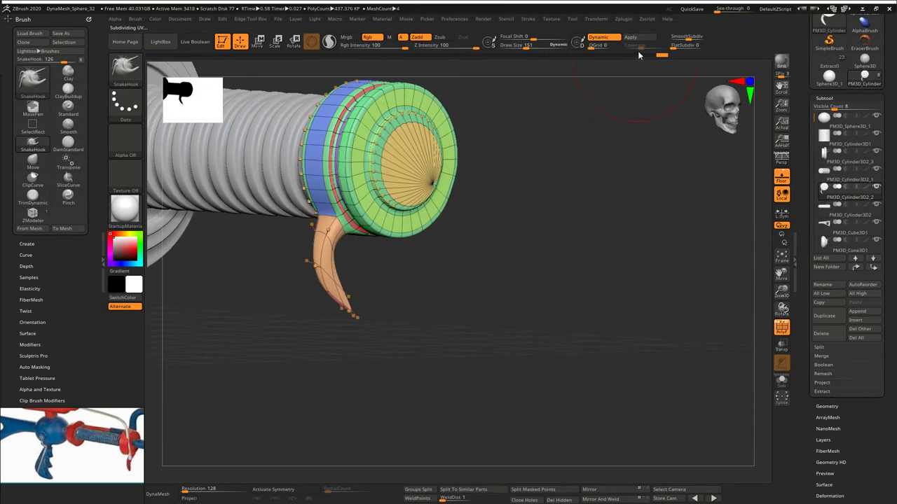
pyautogui.moveTo(504, 77); pyautogui.dragTo(468, 78)
pyautogui.moveTo(444, 89); pyautogui.dragTo(448, 64, button='right')
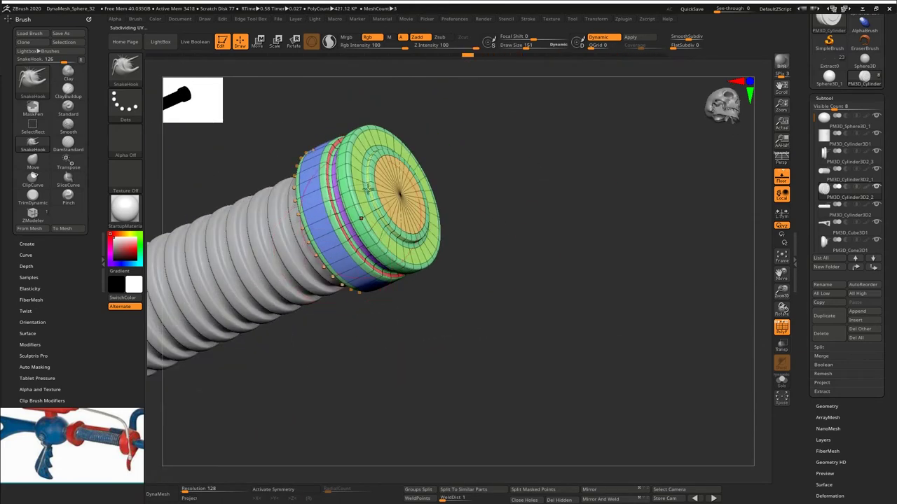
pyautogui.press('b')
pyautogui.press('z')
pyautogui.press(',')
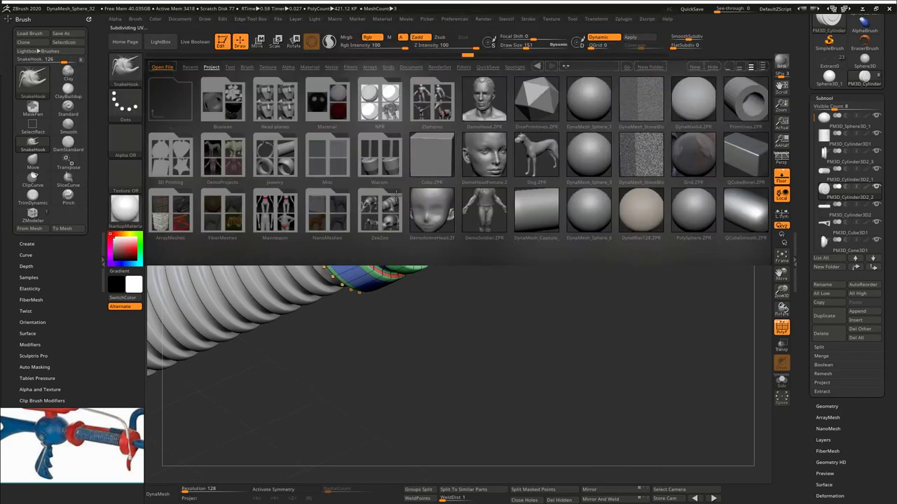
pyautogui.moveTo(491, 379); pyautogui.dragTo(460, 373, button='right')
pyautogui.click(162, 42)
# Step: Select the central ball and activate its move gizmo in a straight side view
pyautogui.keyDown('shift'); pyautogui.moveTo(560, 231); pyautogui.dragTo(510, 203, button='right'); pyautogui.keyUp('shift')
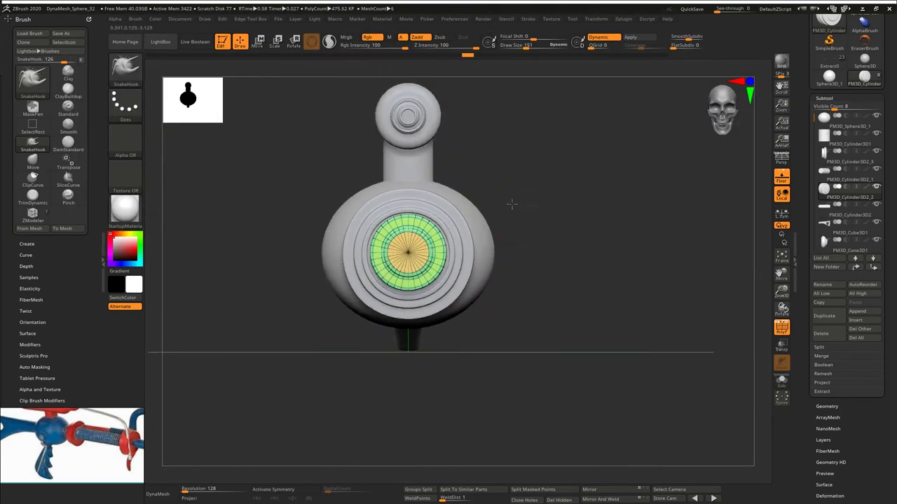
pyautogui.moveTo(637, 199); pyautogui.dragTo(343, 185, button='right')
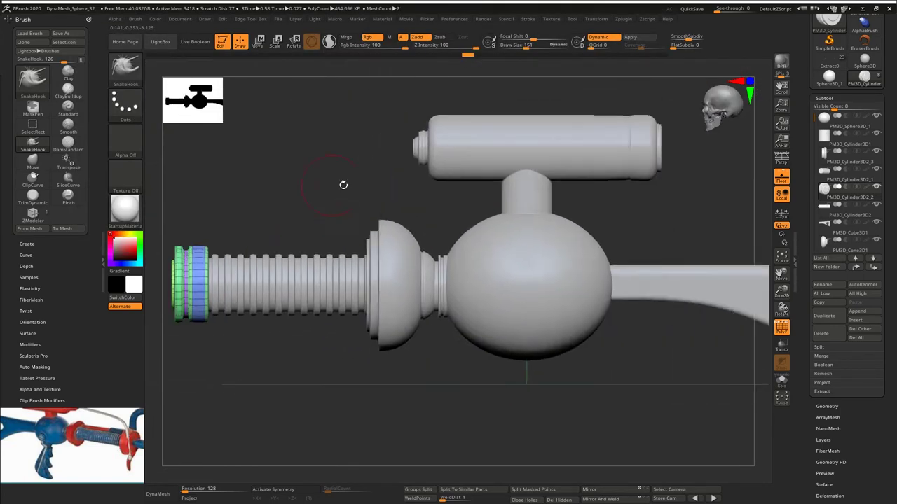
pyautogui.keyDown('alt'); pyautogui.click(511, 245); pyautogui.keyUp('alt')
pyautogui.moveTo(511, 246); pyautogui.dragTo(530, 259, button='right')
pyautogui.press('w')
pyautogui.moveTo(453, 264); pyautogui.dragTo(433, 257)
pyautogui.keyDown('shift'); pyautogui.moveTo(573, 176); pyautogui.dragTo(560, 173, button='right'); pyautogui.keyUp('shift')
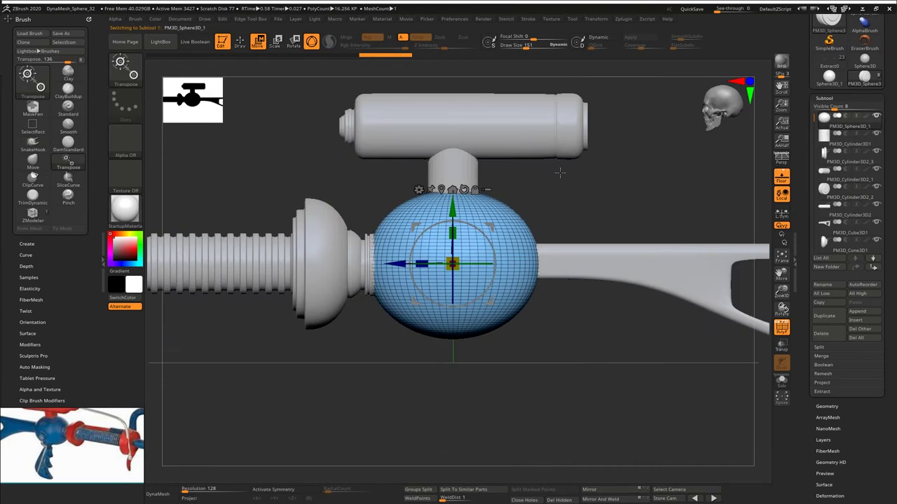
# Step: Duplicate the vertical connector cylinder, turn the copy sideways and place it as a short disc on the ball's side
pyautogui.click(241, 44)
pyautogui.keyDown('alt'); pyautogui.click(457, 170); pyautogui.keyUp('alt')
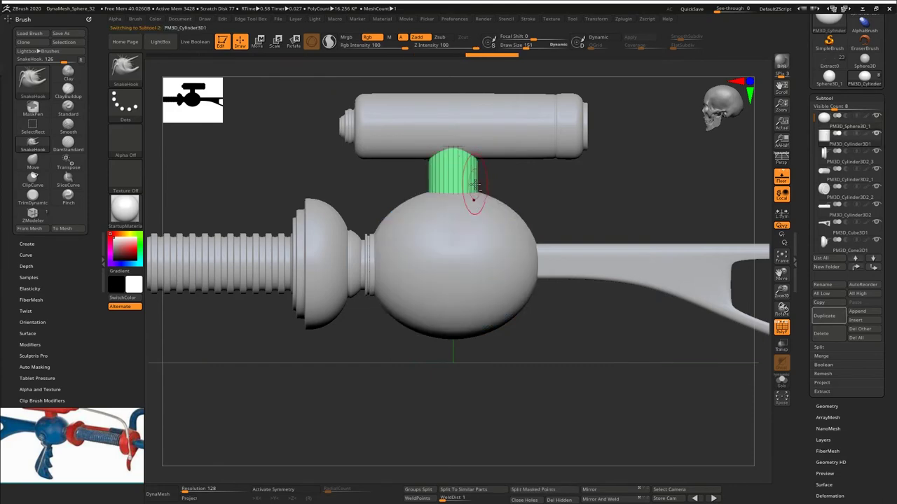
pyautogui.moveTo(506, 189); pyautogui.dragTo(565, 210, button='right')
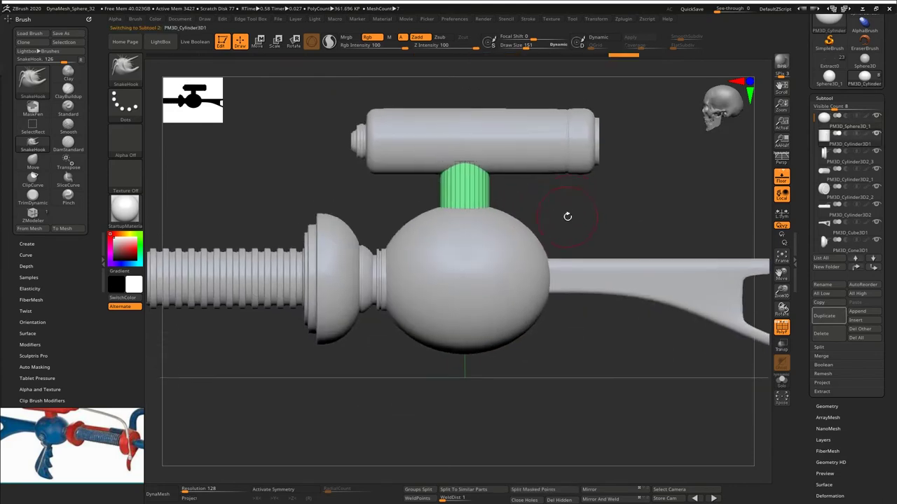
pyautogui.click(830, 315)
pyautogui.press('w')
pyautogui.moveTo(468, 126); pyautogui.dragTo(472, 215)
pyautogui.keyDown('shift'); pyautogui.moveTo(472, 215); pyautogui.dragTo(492, 243, button='right'); pyautogui.keyUp('shift')
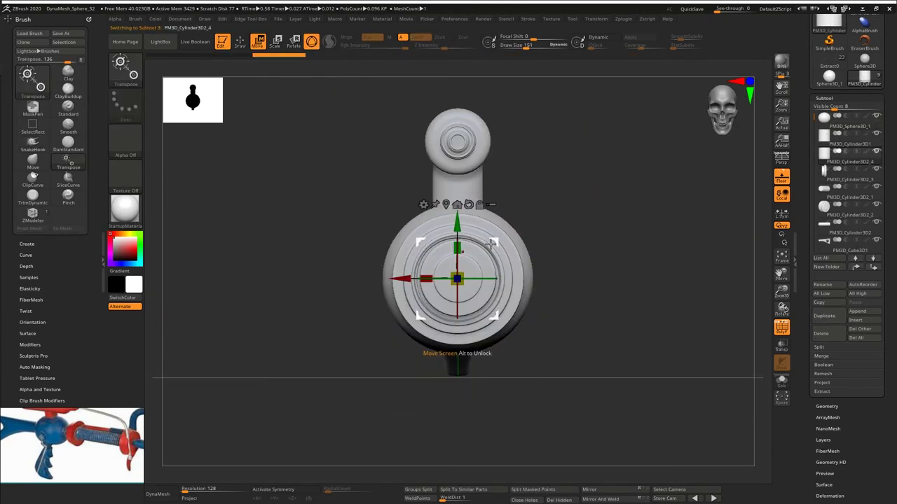
pyautogui.keyDown('shift'); pyautogui.moveTo(478, 241); pyautogui.dragTo(330, 279); pyautogui.keyUp('shift')
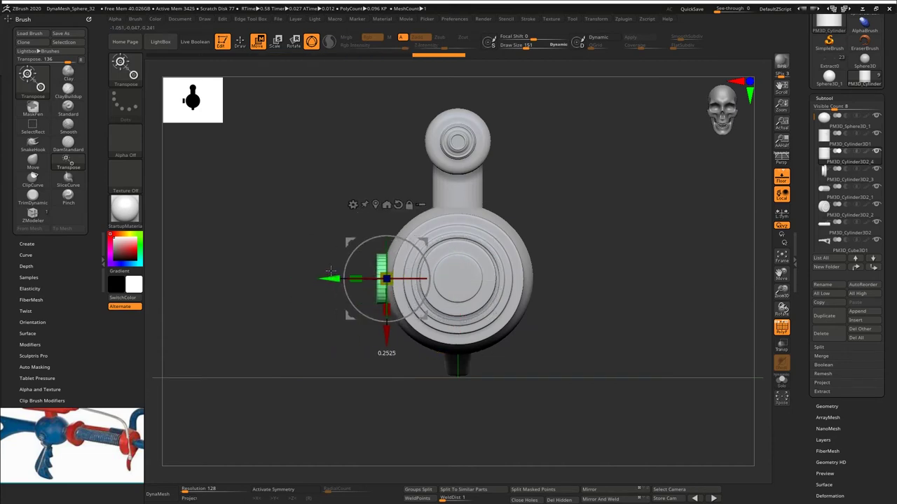
# Step: Mirror the side disc to the opposite side of the ball and view the blaster in perspective
pyautogui.moveTo(331, 280); pyautogui.dragTo(505, 309, button='right')
pyautogui.click(610, 493)
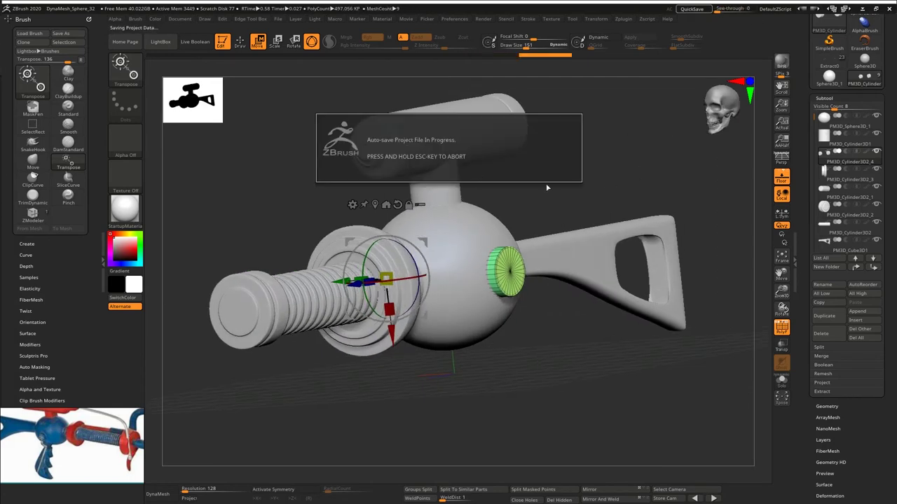
pyautogui.click(784, 161)
pyautogui.moveTo(721, 164); pyautogui.dragTo(792, 66, button='right')
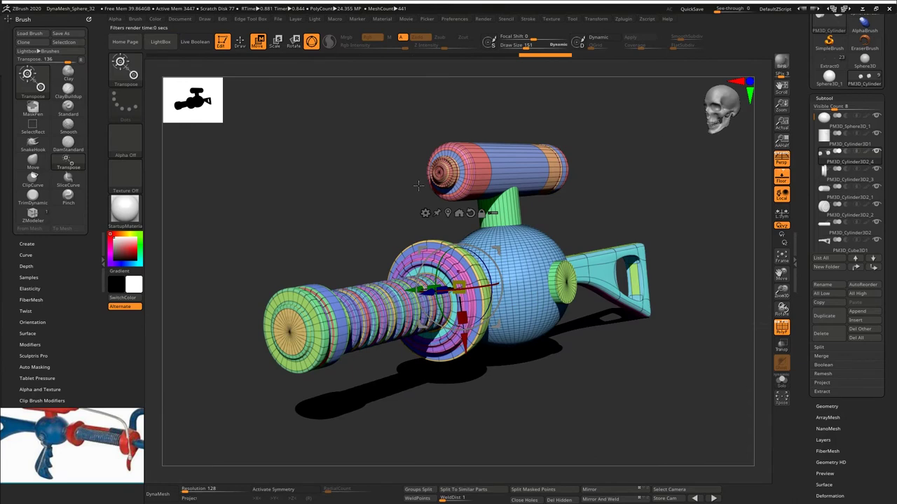
pyautogui.moveTo(418, 186)
pyautogui.mouseDown(button='right')
pyautogui.moveTo(500, 187)
pyautogui.moveTo(527, 208)
pyautogui.moveTo(587, 196)
pyautogui.mouseUp(button='right')
pyautogui.press('q')
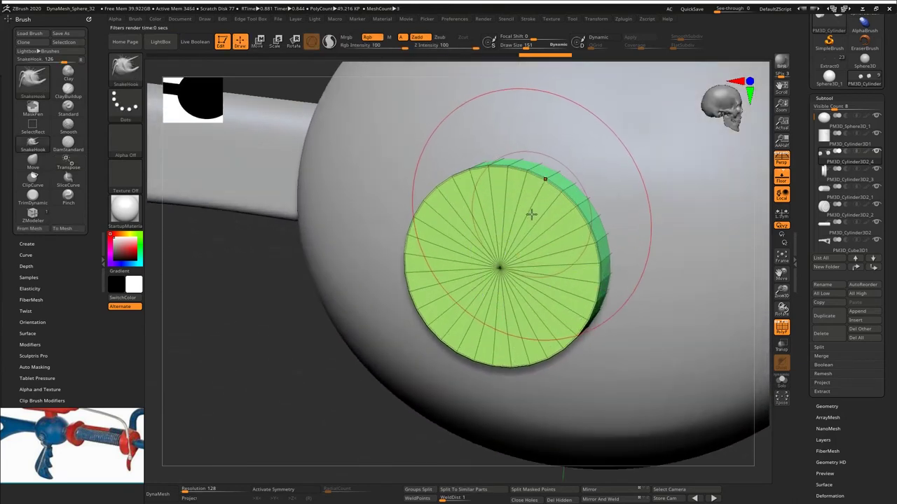
# Step: Switch from the blaster to the character sculpt and bring it into view
pyautogui.press('1')
pyautogui.press('2')
pyautogui.press('3')
pyautogui.moveTo(530, 208)
pyautogui.mouseDown(button='right')
pyautogui.moveTo(560, 211)
pyautogui.moveTo(479, 250)
pyautogui.mouseUp(button='right')
pyautogui.moveTo(802, 78); pyautogui.dragTo(803, 165)
pyautogui.click(863, 169)
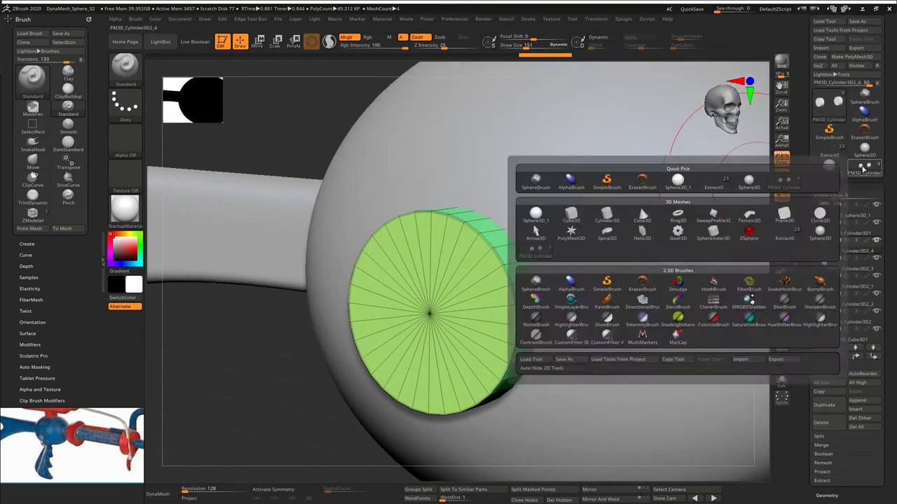
pyautogui.click(862, 170)
pyautogui.click(860, 174)
pyautogui.click(828, 152)
pyautogui.keyDown('ctrl'); pyautogui.moveTo(596, 136); pyautogui.dragTo(642, 190, button='right'); pyautogui.keyUp('ctrl')
pyautogui.press('f')
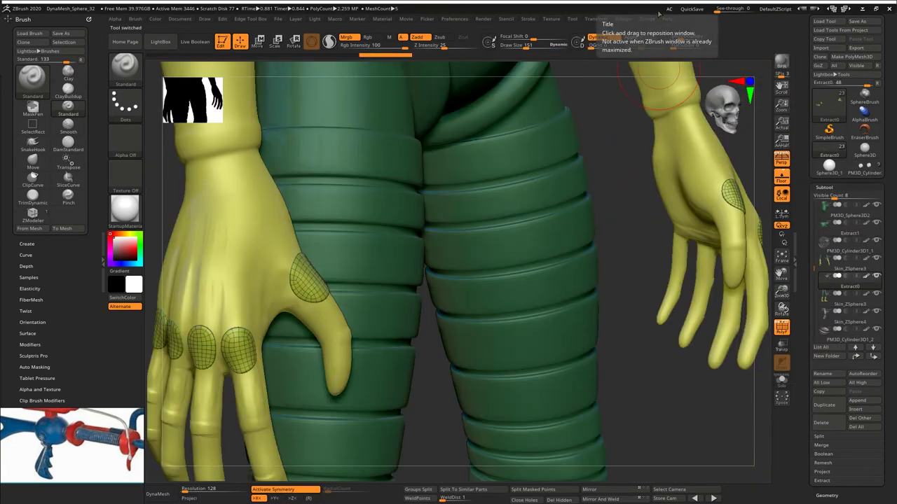
# Step: Search the character's subtools for the Ear_Piece1 part
pyautogui.moveTo(824, 243)
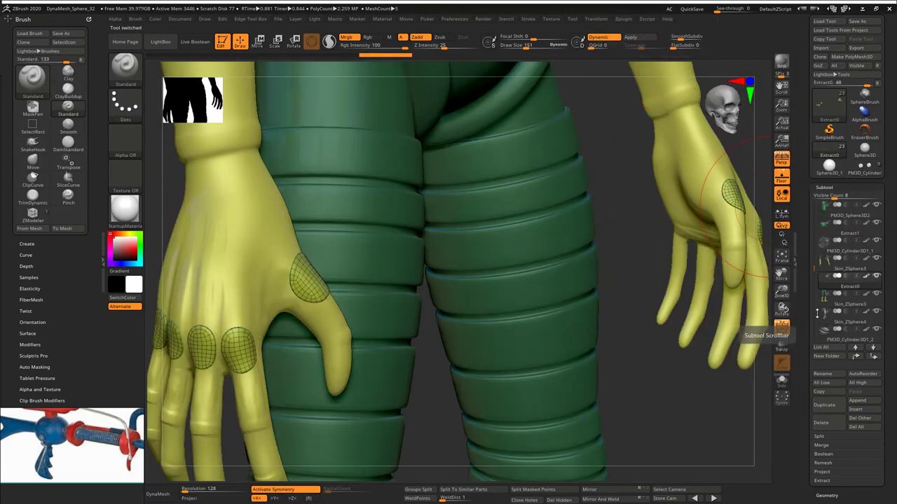
pyautogui.moveTo(812, 269); pyautogui.dragTo(811, 208)
pyautogui.moveTo(822, 217)
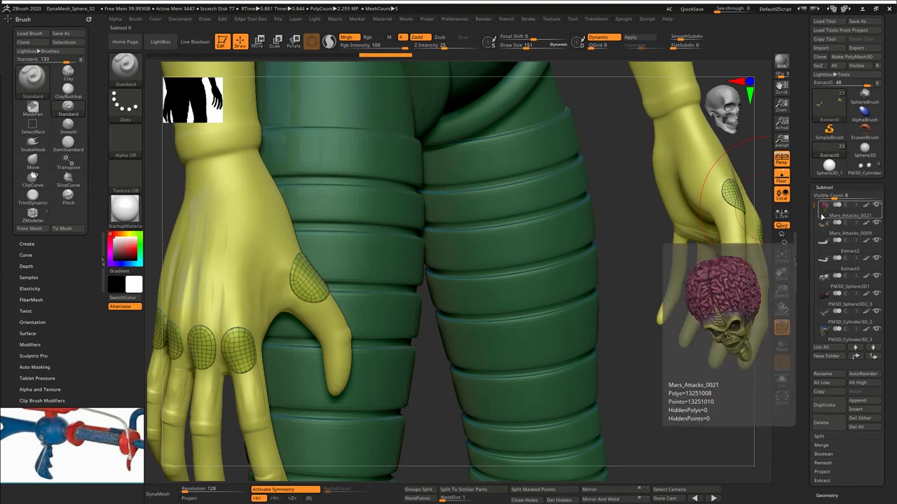
pyautogui.moveTo(824, 340)
pyautogui.press('Down')
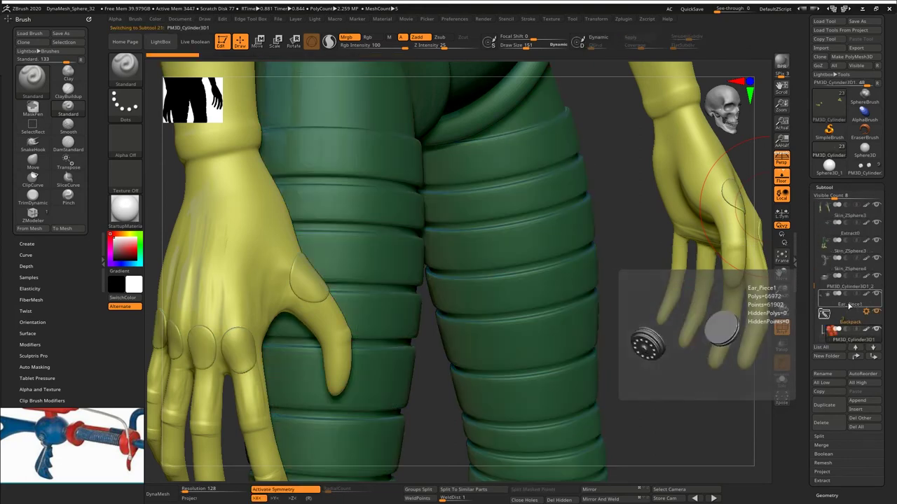
pyautogui.press('Down')
pyautogui.press('Up')
pyautogui.press('Down')
pyautogui.press('Down')
pyautogui.press('Down')
pyautogui.press('Down')
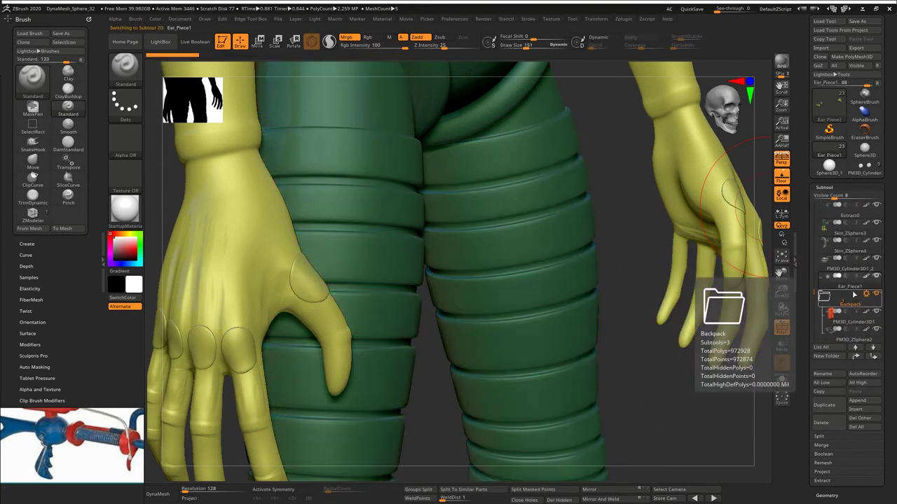
pyautogui.press('Up')
pyautogui.press('Up')
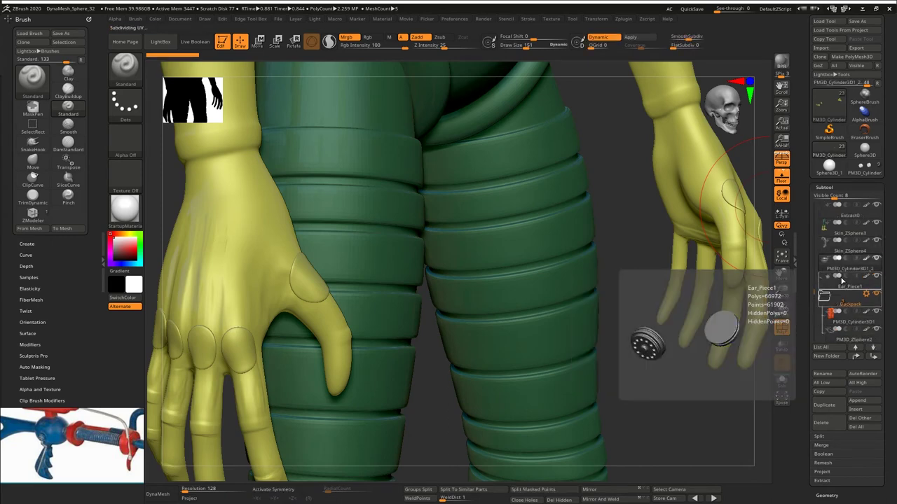
# Step: Return to the blaster and append the character's PM3D_Cylinder3D1_2 part as a subtool
pyautogui.click(862, 167)
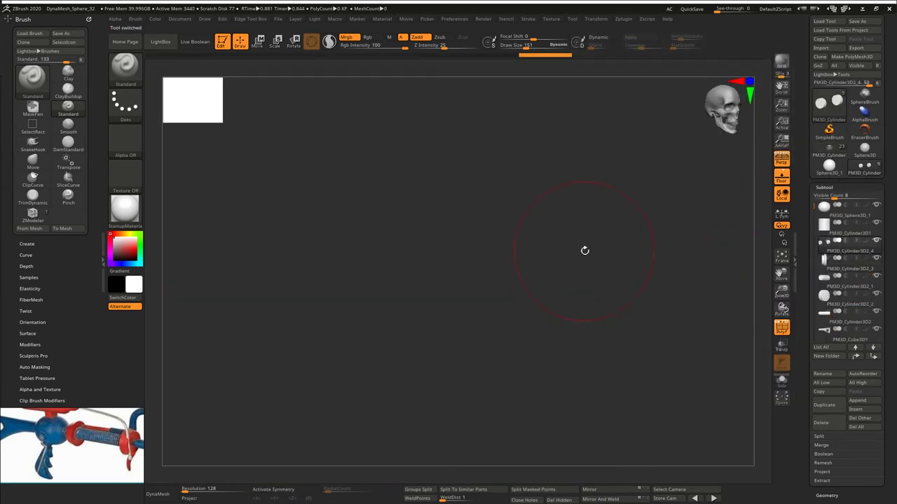
pyautogui.press('f')
pyautogui.moveTo(583, 260); pyautogui.dragTo(623, 247)
pyautogui.click(858, 403)
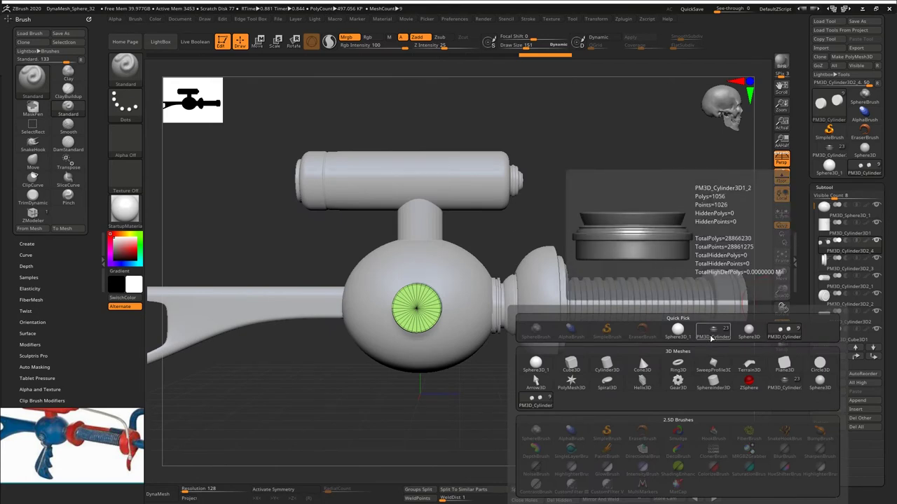
pyautogui.click(711, 338)
pyautogui.moveTo(440, 424); pyautogui.dragTo(463, 400)
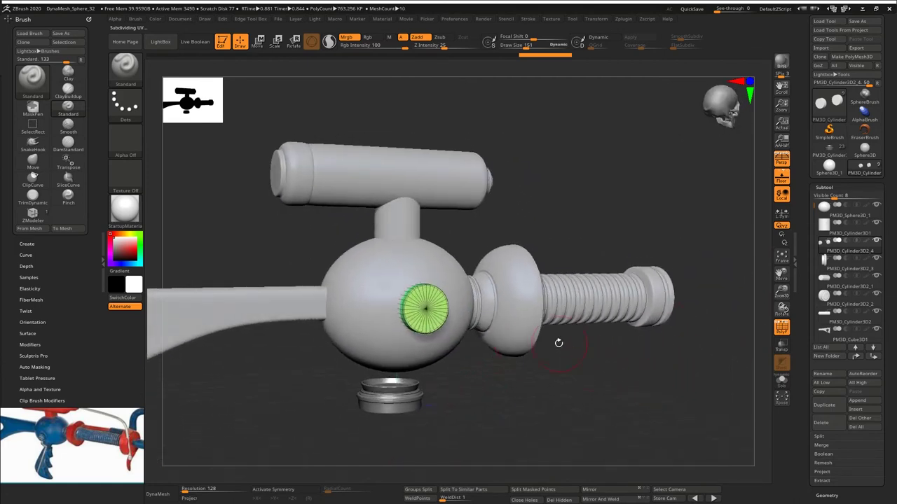
# Step: Delete the appended ring-shaped cylinder part beneath the ball and accept the non-undoable operation
pyautogui.moveTo(558, 342); pyautogui.dragTo(580, 267)
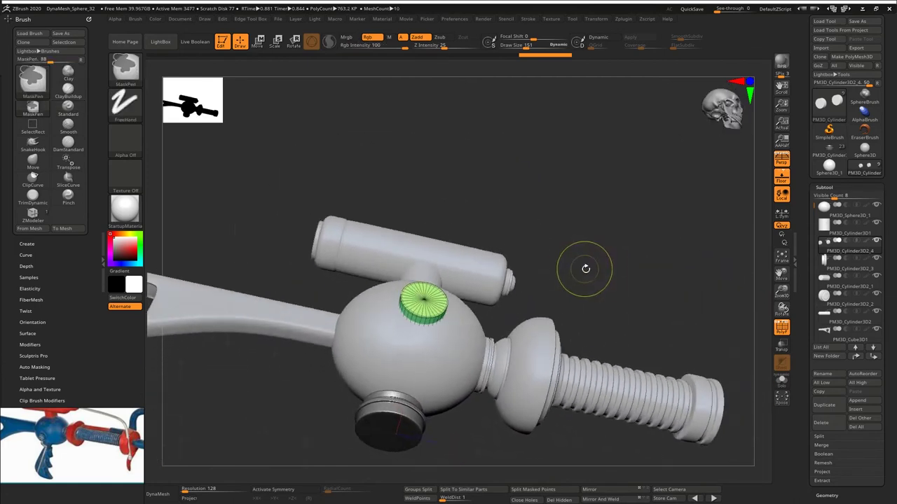
pyautogui.moveTo(830, 251)
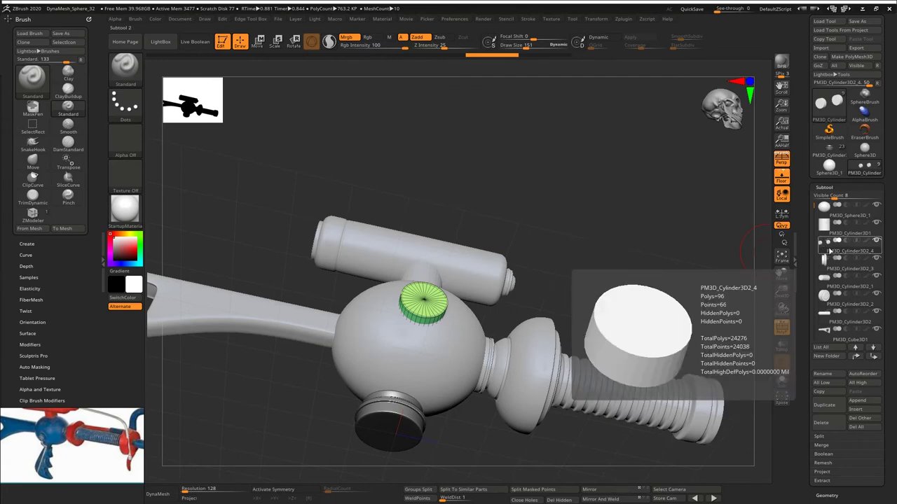
pyautogui.keyDown('alt'); pyautogui.click(405, 409); pyautogui.keyUp('alt')
pyautogui.moveTo(471, 419); pyautogui.dragTo(540, 448)
pyautogui.click(828, 428)
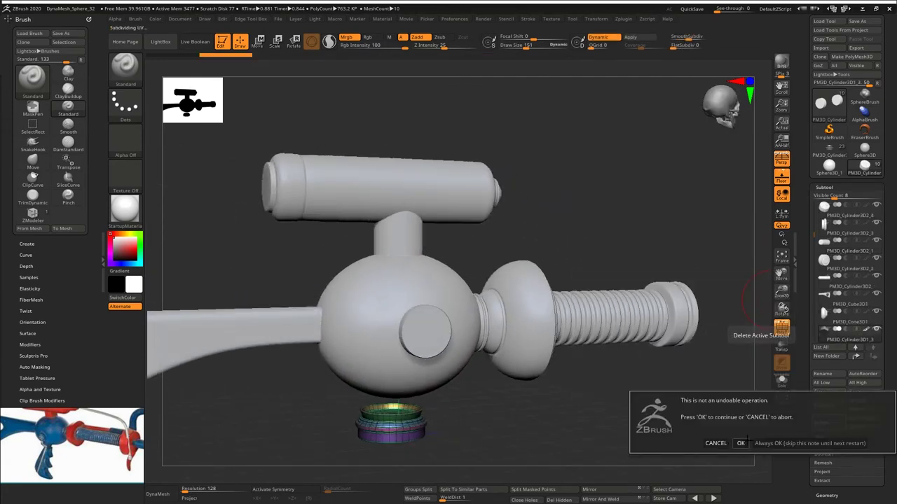
pyautogui.click(740, 442)
# Step: Select Ear_Piece1 in the character sculpt, return to the blaster and append it as a subtool
pyautogui.click(829, 150)
pyautogui.click(841, 284)
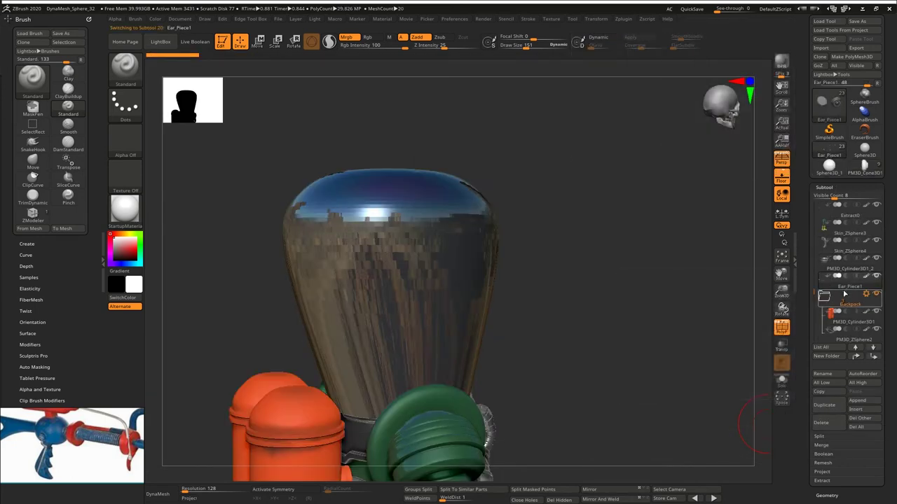
pyautogui.click(863, 172)
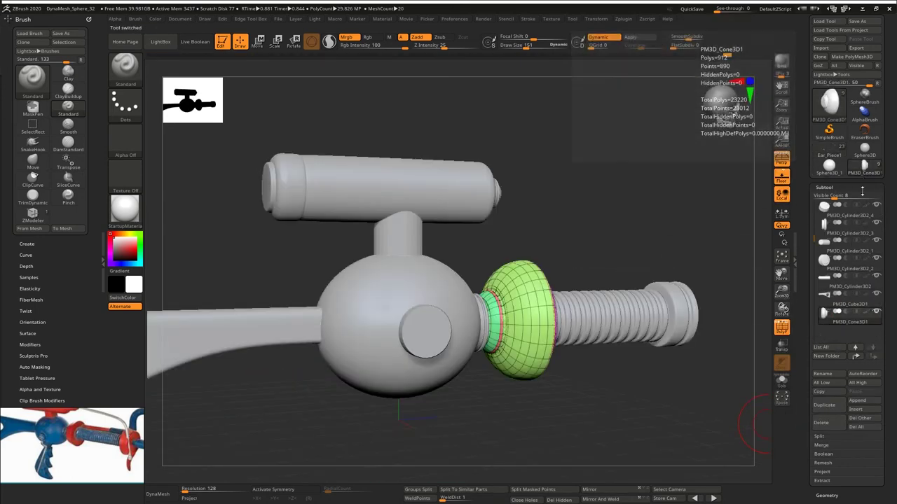
pyautogui.click(859, 401)
pyautogui.click(721, 331)
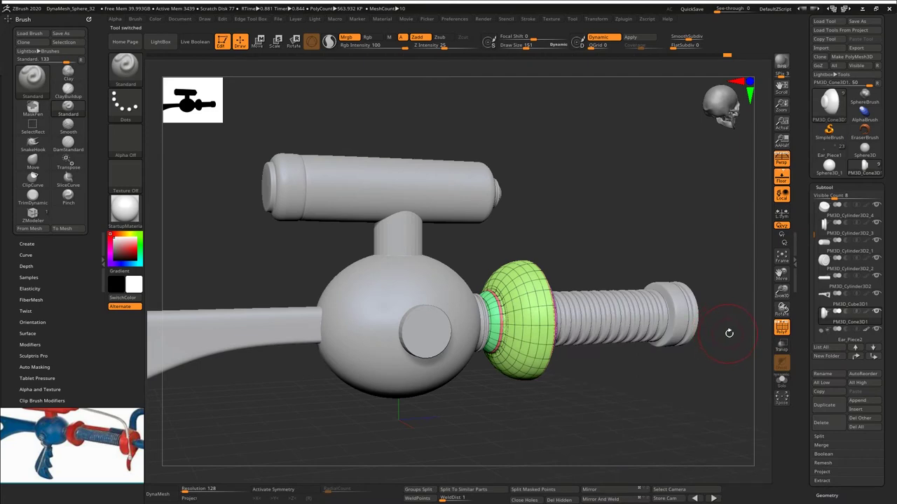
# Step: Select the appended ear piece subtool and show the other parts as transparent in a front view
pyautogui.click(849, 336)
pyautogui.keyDown('shift'); pyautogui.moveTo(585, 356); pyautogui.dragTo(685, 171); pyautogui.keyUp('shift')
pyautogui.press('f')
pyautogui.press('f')
pyautogui.moveTo(630, 258); pyautogui.dragTo(655, 212)
pyautogui.hotkey('shift', 't')
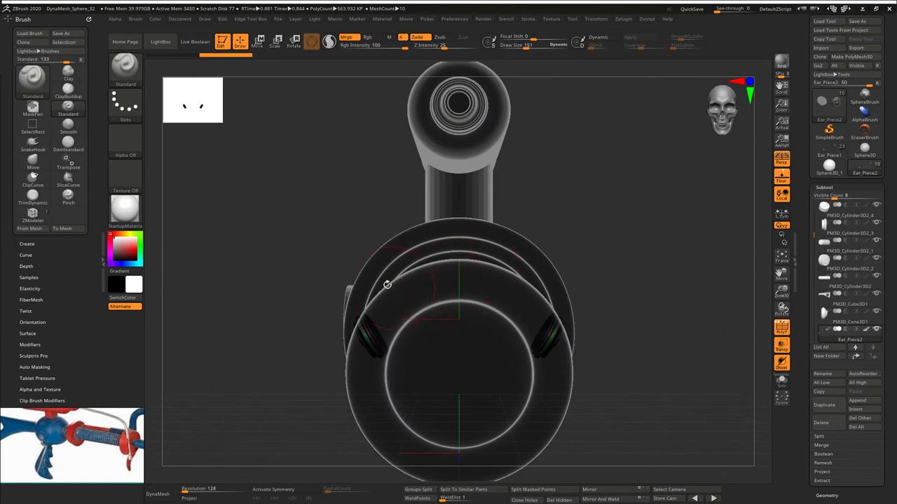
# Step: Isolate the ear piece on the side disc's side by hiding its twin, and turn off perspective
pyautogui.keyDown('ctrl'); pyautogui.moveTo(281, 260); pyautogui.dragTo(418, 394); pyautogui.keyUp('ctrl')
pyautogui.keyDown('ctrl'); pyautogui.keyDown('shift'); pyautogui.moveTo(272, 241); pyautogui.dragTo(409, 418); pyautogui.keyUp('shift'); pyautogui.keyUp('ctrl')
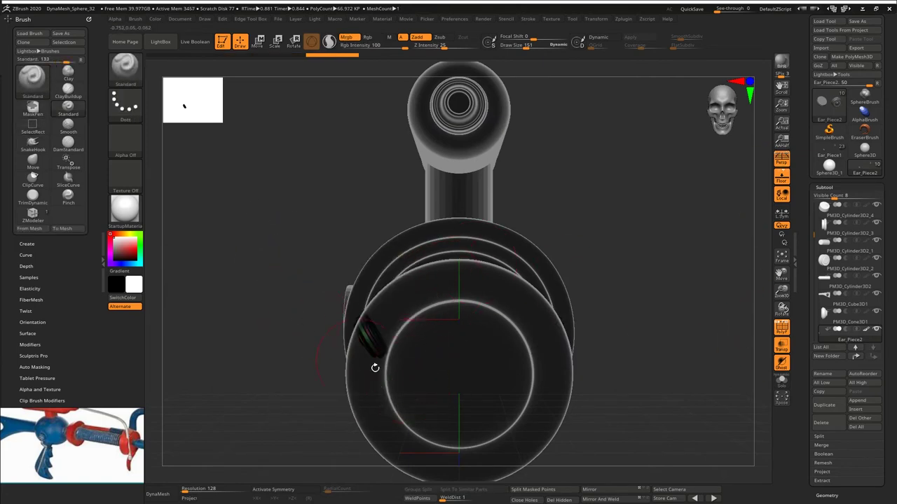
pyautogui.moveTo(375, 368); pyautogui.dragTo(464, 337)
pyautogui.moveTo(465, 337)
pyautogui.keyDown('alt'); pyautogui.mouseDown()
pyautogui.moveTo(492, 304)
pyautogui.moveTo(460, 328)
pyautogui.mouseUp(); pyautogui.keyUp('alt')
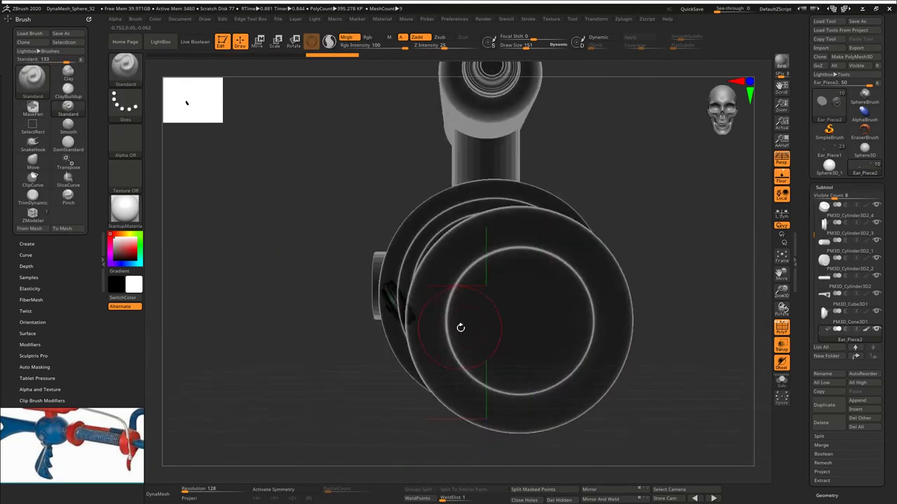
pyautogui.click(781, 160)
# Step: Reset the ear piece's mesh orientation, move it outward from the ball and mirror and weld it to the other side
pyautogui.press('w')
pyautogui.click(399, 233)
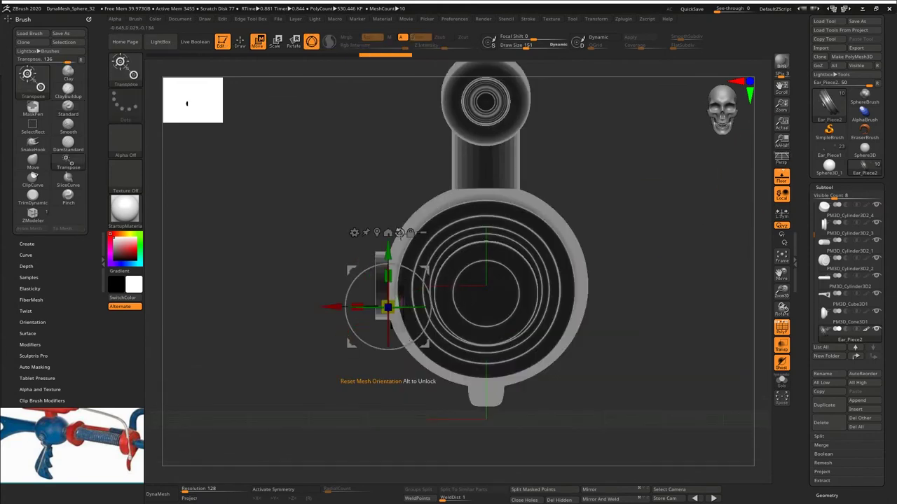
pyautogui.moveTo(337, 306); pyautogui.dragTo(299, 306)
pyautogui.moveTo(305, 357); pyautogui.dragTo(376, 367)
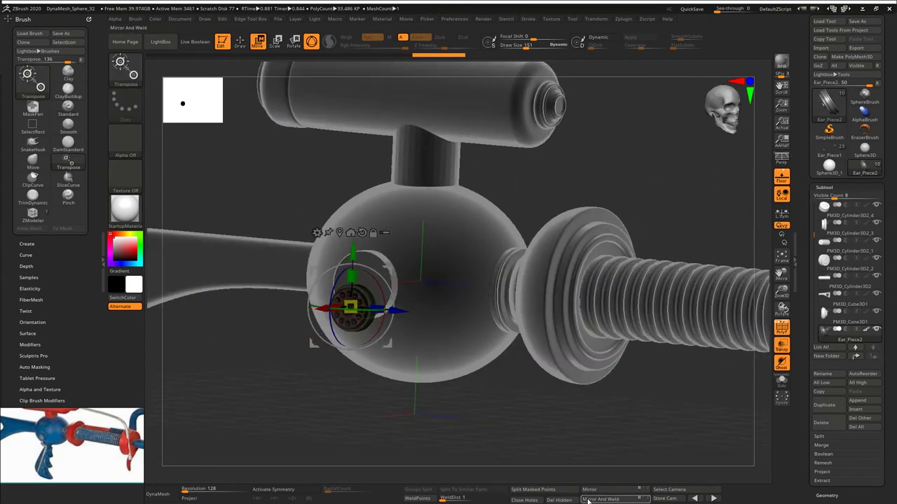
pyautogui.click(596, 500)
# Step: Centre and enlarge the ear piece to fit the side disc, and move it inward against the disc's face
pyautogui.keyDown('shift'); pyautogui.moveTo(470, 413); pyautogui.dragTo(512, 414); pyautogui.keyUp('shift')
pyautogui.keyDown('alt'); pyautogui.moveTo(448, 400); pyautogui.dragTo(462, 449); pyautogui.keyUp('alt')
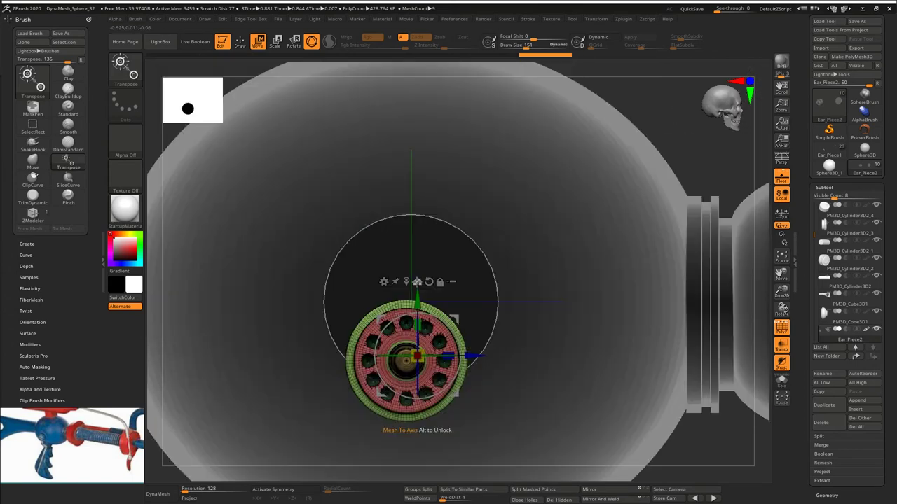
pyautogui.moveTo(424, 309); pyautogui.dragTo(442, 274)
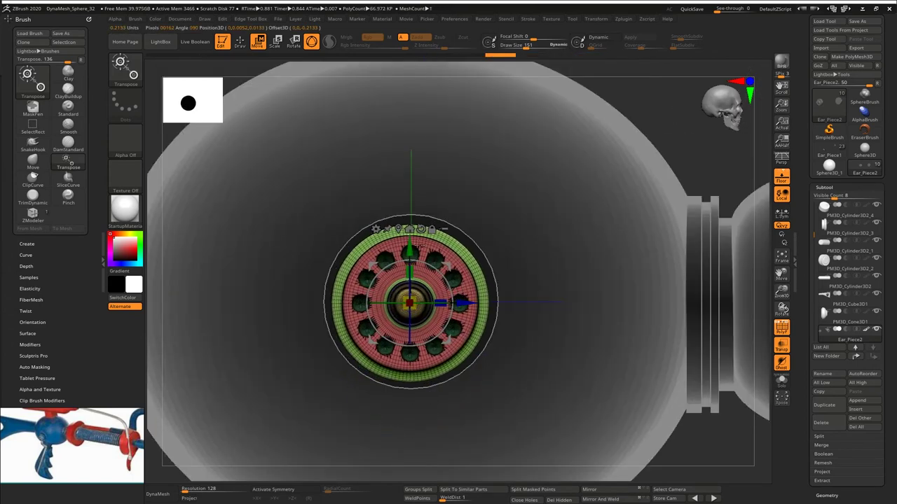
pyautogui.moveTo(356, 361); pyautogui.dragTo(280, 365)
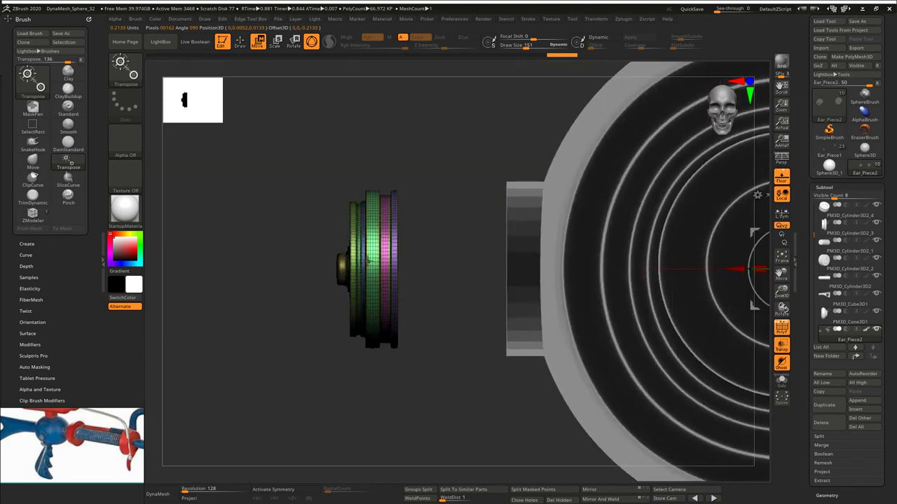
pyautogui.moveTo(311, 269); pyautogui.dragTo(443, 269)
pyautogui.moveTo(459, 212); pyautogui.dragTo(579, 216)
pyautogui.keyDown('alt'); pyautogui.moveTo(579, 216); pyautogui.dragTo(523, 264); pyautogui.keyUp('alt')
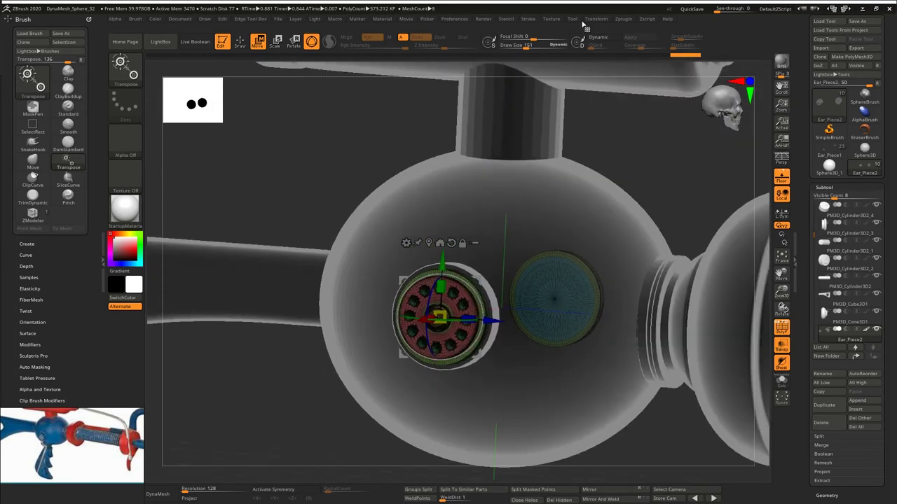
# Step: Turn off transparency, set the draw size to 39 and select the side disc behind the ear piece
pyautogui.moveTo(546, 231); pyautogui.dragTo(594, 199, button='right')
pyautogui.moveTo(605, 67)
pyautogui.mouseDown(button='right')
pyautogui.moveTo(616, 280)
pyautogui.moveTo(543, 297)
pyautogui.moveTo(490, 256)
pyautogui.moveTo(539, 267)
pyautogui.moveTo(561, 241)
pyautogui.moveTo(529, 256)
pyautogui.moveTo(568, 244)
pyautogui.moveTo(554, 242)
pyautogui.mouseUp(button='right')
pyautogui.press('q')
pyautogui.press('space')
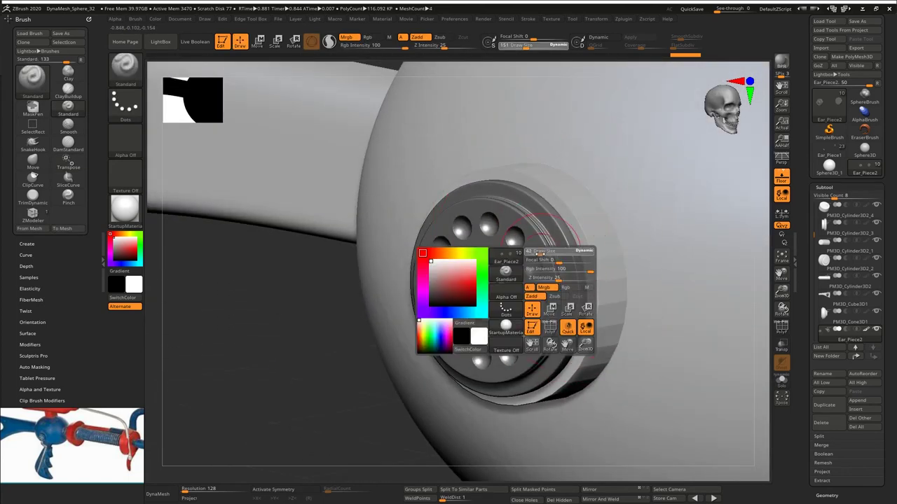
pyautogui.moveTo(554, 257); pyautogui.dragTo(539, 256)
pyautogui.keyDown('alt'); pyautogui.click(599, 256); pyautogui.keyUp('alt')
pyautogui.moveTo(600, 256); pyautogui.dragTo(599, 238, button='right')
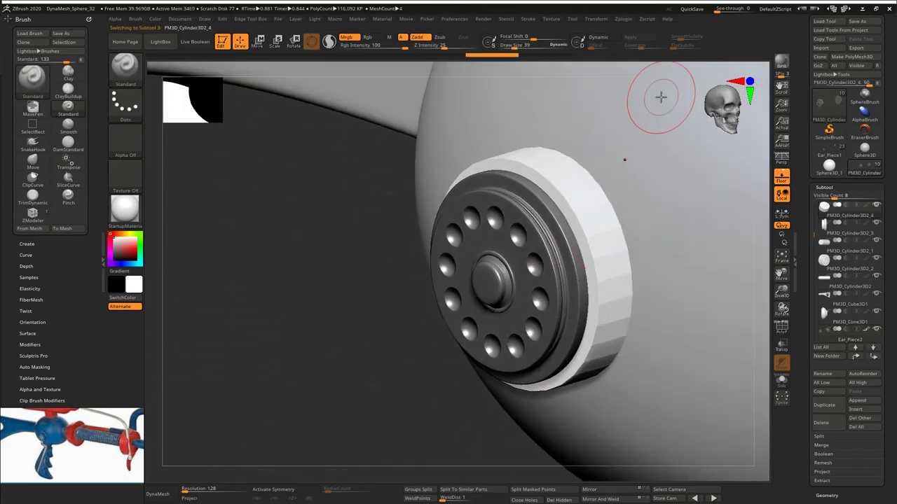
# Step: Insert an edge loop around the side disc's outer wall with the ZModeler brush and show its polyframe
pyautogui.press('b')
pyautogui.press('z')
pyautogui.press('m')
pyautogui.click(597, 253)
pyautogui.hotkey('shift', 'f')
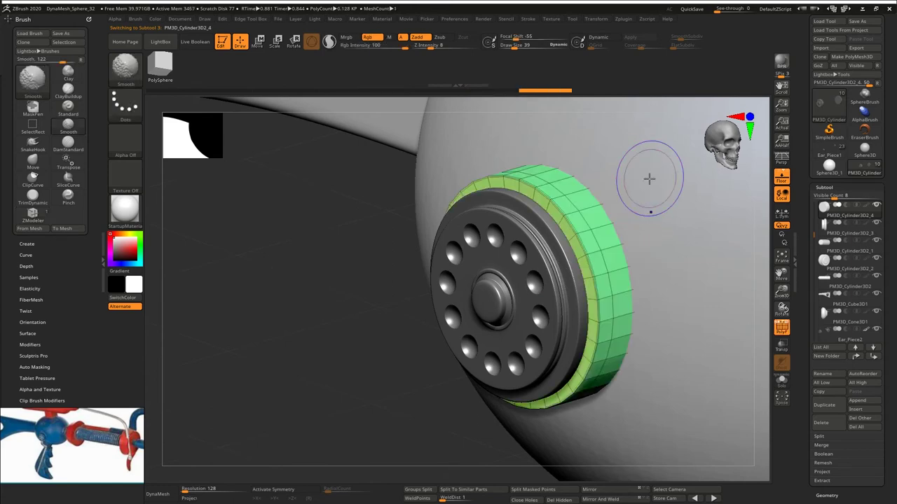
# Step: Set the ZModeler edge insert target to Multiple EdgeLoops and try it on the side disc's front band, undoing the insertion
pyautogui.moveTo(650, 218); pyautogui.dragTo(587, 222, button='right')
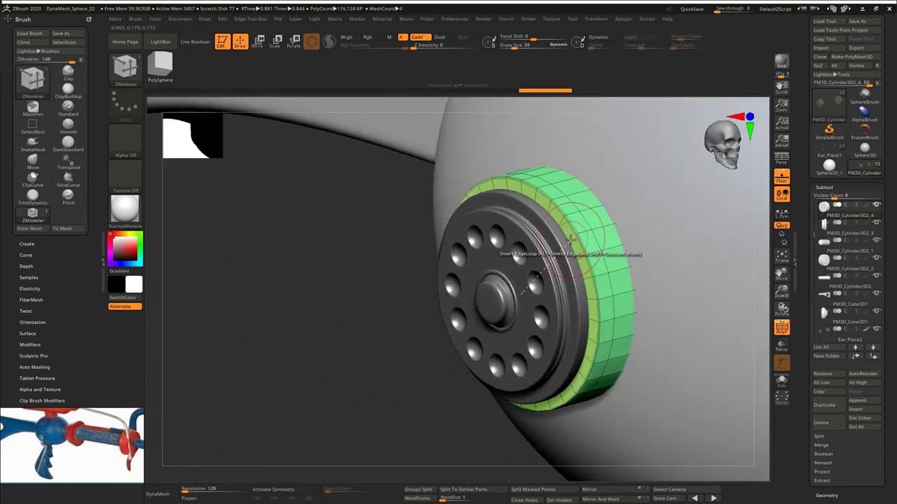
pyautogui.moveTo(570, 228); pyautogui.dragTo(638, 207)
pyautogui.press('space')
pyautogui.click(488, 312)
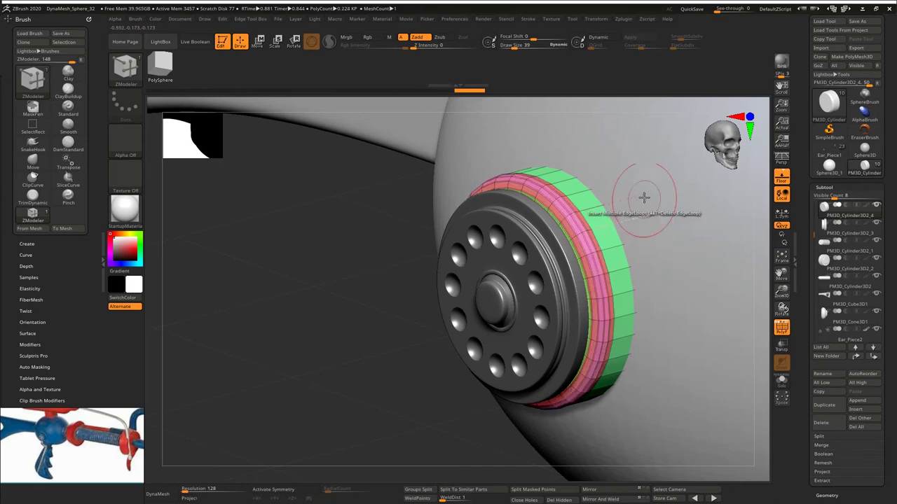
pyautogui.moveTo(644, 198); pyautogui.dragTo(556, 196, button='right')
pyautogui.hotkey('ctrl', 'z')
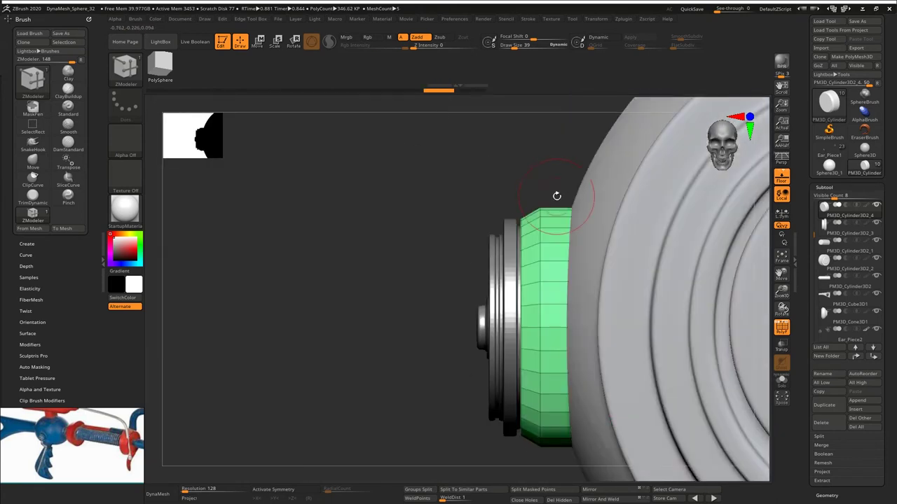
# Step: Using masks, shift the side disc's front edge and its outer-wall edge loop inward toward the ball
pyautogui.keyDown('ctrl'); pyautogui.moveTo(524, 155); pyautogui.dragTo(474, 484); pyautogui.keyUp('ctrl')
pyautogui.press('w')
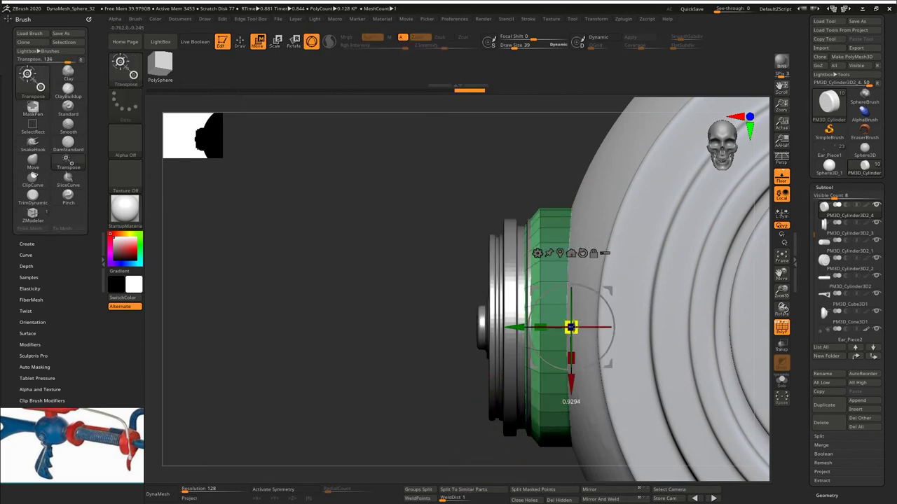
pyautogui.moveTo(571, 358); pyautogui.dragTo(581, 359)
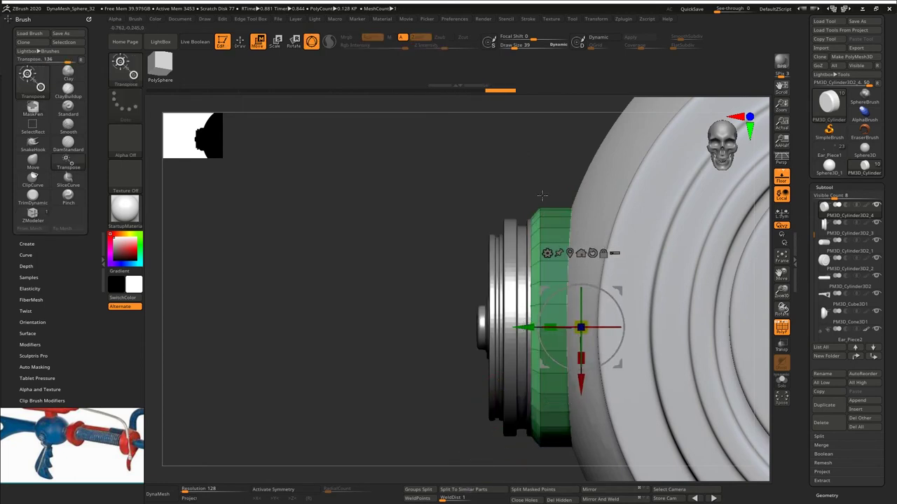
pyautogui.keyDown('ctrl'); pyautogui.moveTo(534, 154); pyautogui.dragTo(566, 458); pyautogui.keyUp('ctrl')
pyautogui.moveTo(524, 328); pyautogui.dragTo(534, 327)
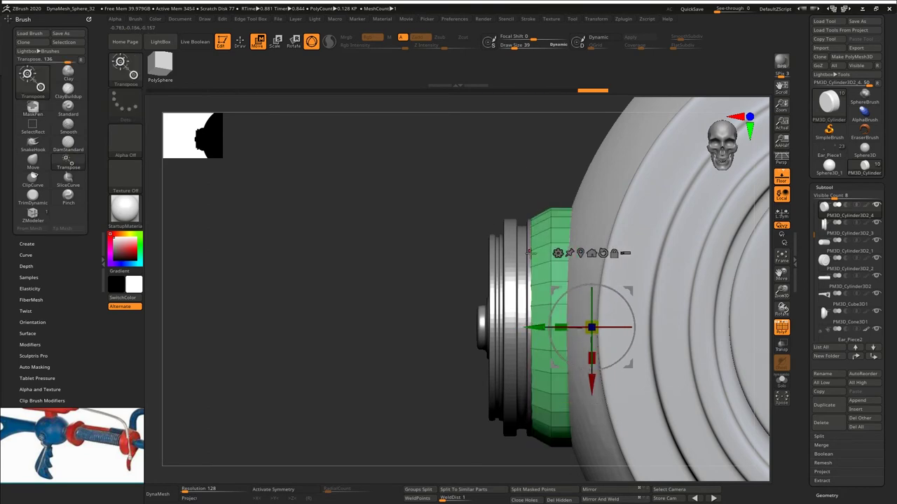
# Step: Insert multiple edge loops across the side disc's sloped front band to round it
pyautogui.press('q')
pyautogui.click(536, 213)
pyautogui.moveTo(537, 213)
pyautogui.mouseDown(button='right')
pyautogui.moveTo(553, 227)
pyautogui.moveTo(553, 217)
pyautogui.moveTo(539, 242)
pyautogui.mouseUp(button='right')
pyautogui.click(553, 227)
pyautogui.hotkey('ctrl', 'z')
pyautogui.click(545, 225)
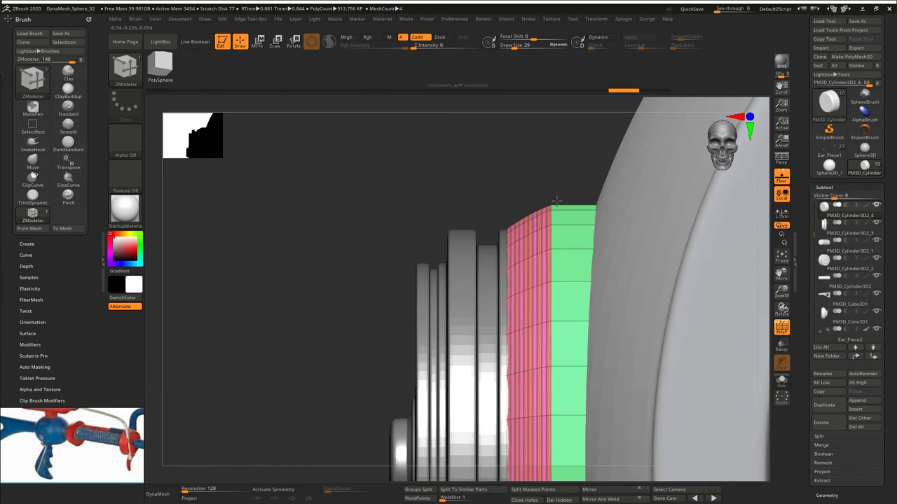
pyautogui.moveTo(557, 201); pyautogui.dragTo(587, 214)
pyautogui.moveTo(587, 213); pyautogui.dragTo(571, 205, button='right')
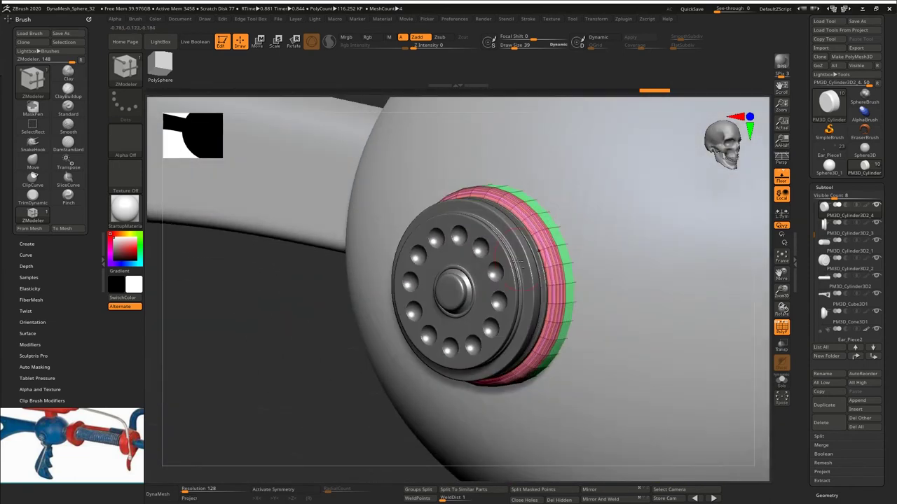
# Step: Select the ear piece, hide the polyframe, scale the part down slightly and move it inward against the side disc
pyautogui.keyDown('alt'); pyautogui.click(508, 280); pyautogui.keyUp('alt')
pyautogui.hotkey('shift', 'f')
pyautogui.keyDown('shift'); pyautogui.moveTo(580, 113); pyautogui.dragTo(572, 276, button='right'); pyautogui.keyUp('shift')
pyautogui.press('w')
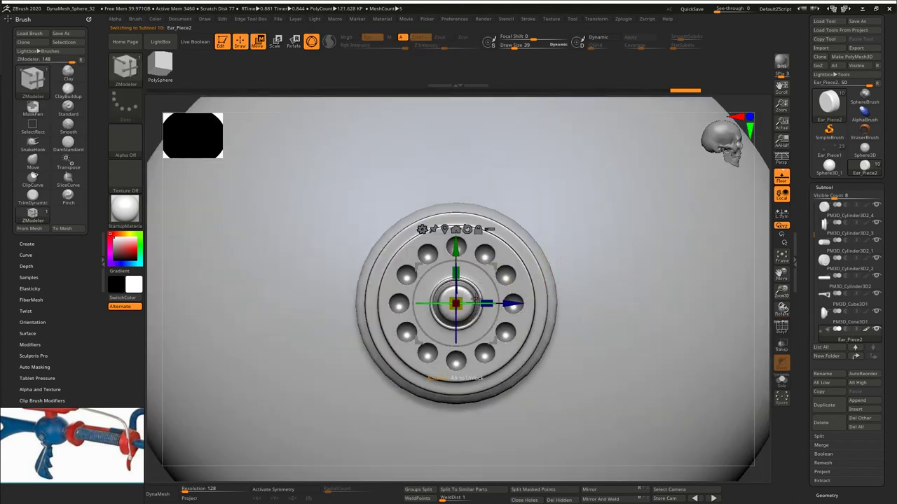
pyautogui.moveTo(455, 303); pyautogui.dragTo(449, 332)
pyautogui.moveTo(449, 332); pyautogui.dragTo(398, 357, button='right')
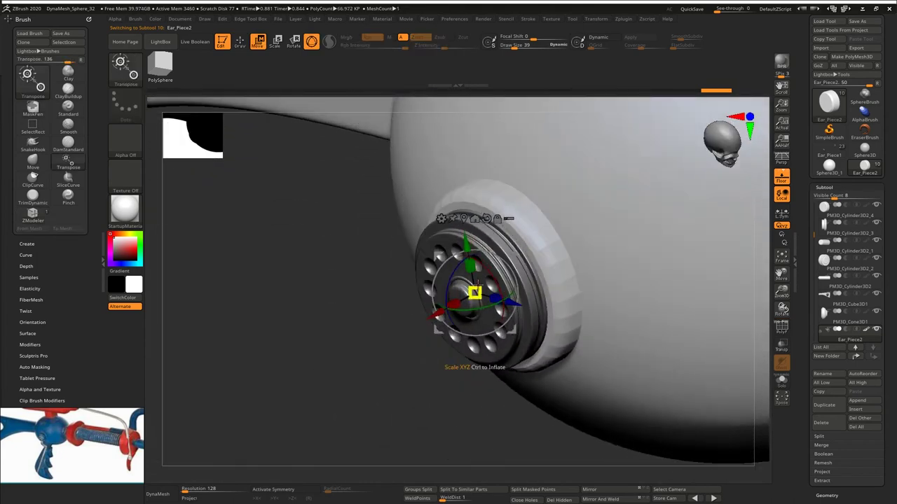
pyautogui.moveTo(474, 293); pyautogui.dragTo(438, 313)
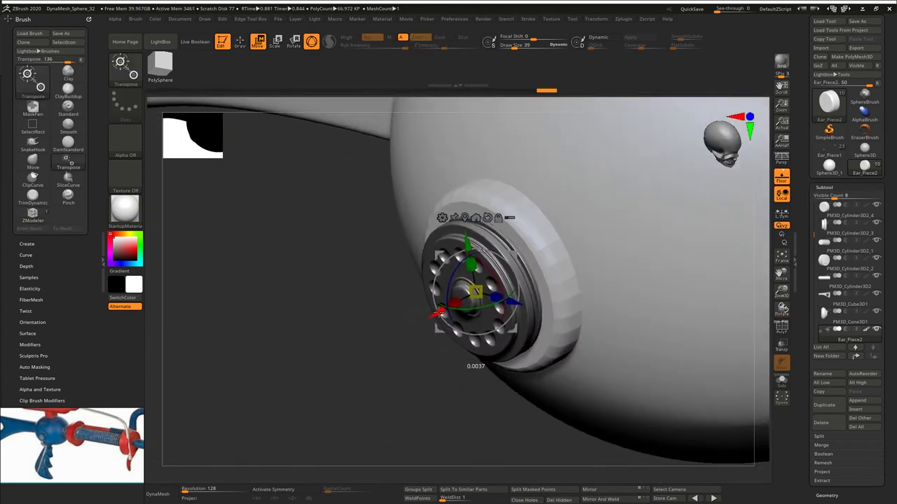
# Step: Select the side disc, show its polyframe and insert a single edge loop around its front face
pyautogui.keyDown('alt'); pyautogui.click(522, 210); pyautogui.keyUp('alt')
pyautogui.keyDown('ctrl'); pyautogui.moveTo(522, 210); pyautogui.dragTo(495, 174, button='right'); pyautogui.keyUp('ctrl')
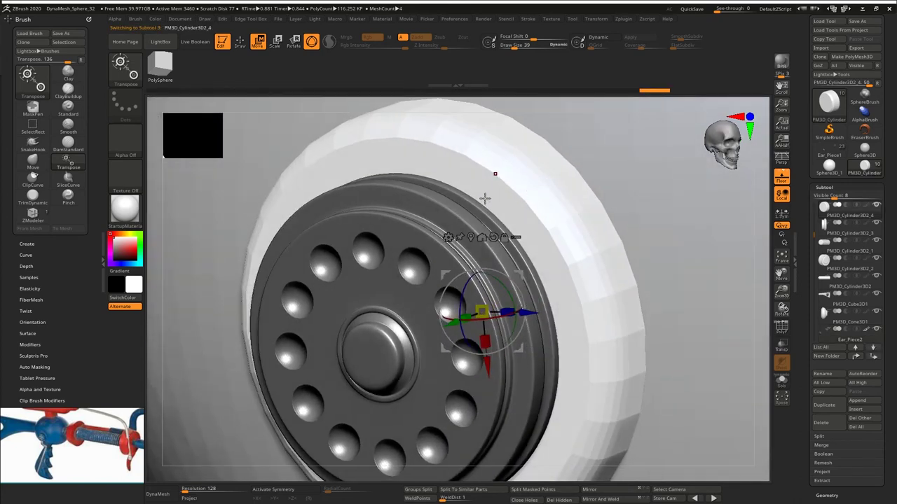
pyautogui.press('q')
pyautogui.hotkey('shift', 'f')
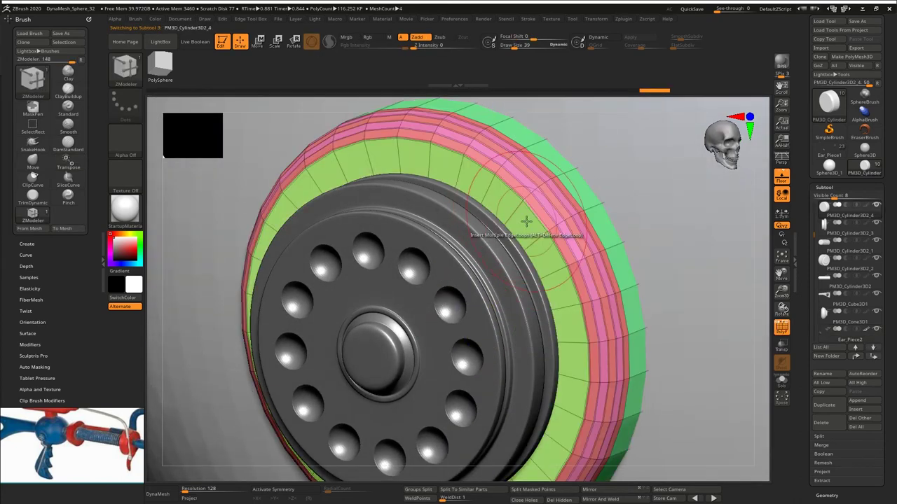
pyautogui.click(510, 215)
pyautogui.hotkey('ctrl', 'z')
pyautogui.press('space')
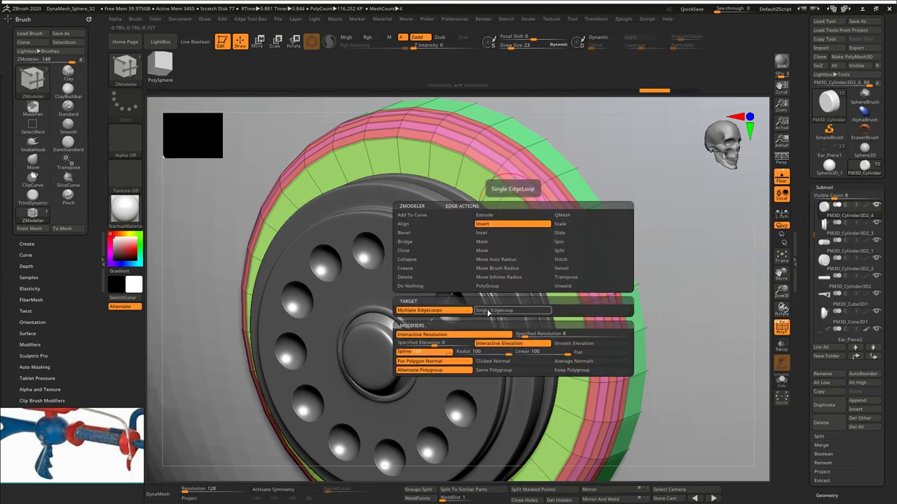
pyautogui.click(489, 311)
# Step: Set the ZModeler QMesh target to Polyloop and step a ring of the side disc's front face
pyautogui.press('space')
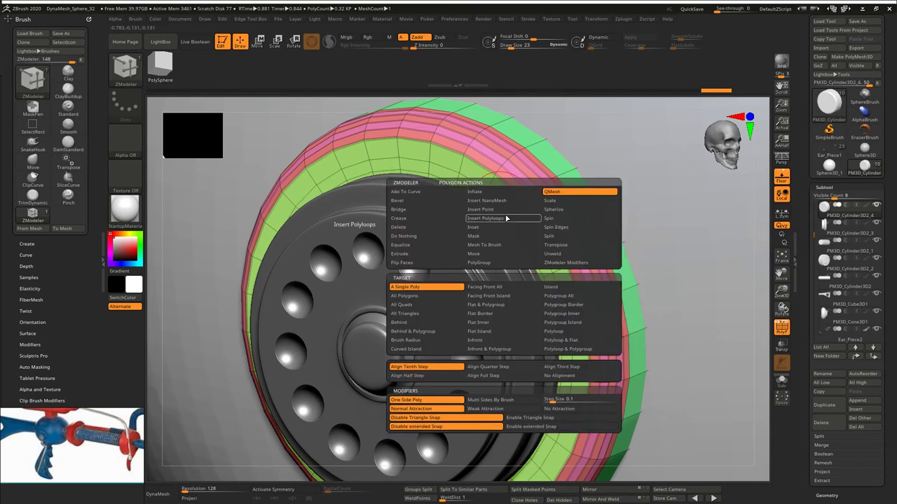
pyautogui.click(577, 333)
pyautogui.moveTo(505, 211); pyautogui.dragTo(514, 190)
pyautogui.moveTo(514, 190); pyautogui.dragTo(539, 230, button='right')
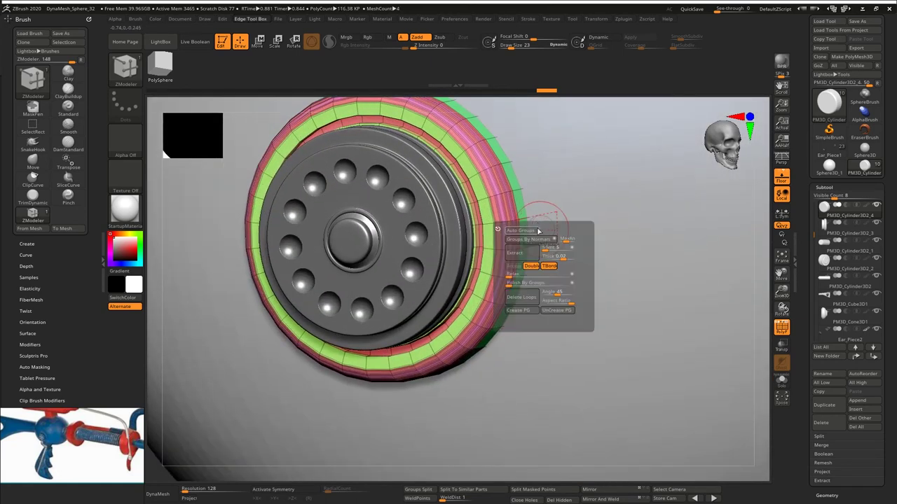
# Step: Regroup the side disc's polygons by normals, crease its polygroup borders and turn on dynamic subdivision
pyautogui.hotkey('ctrl', 'w')
pyautogui.press('2')
pyautogui.click(522, 245)
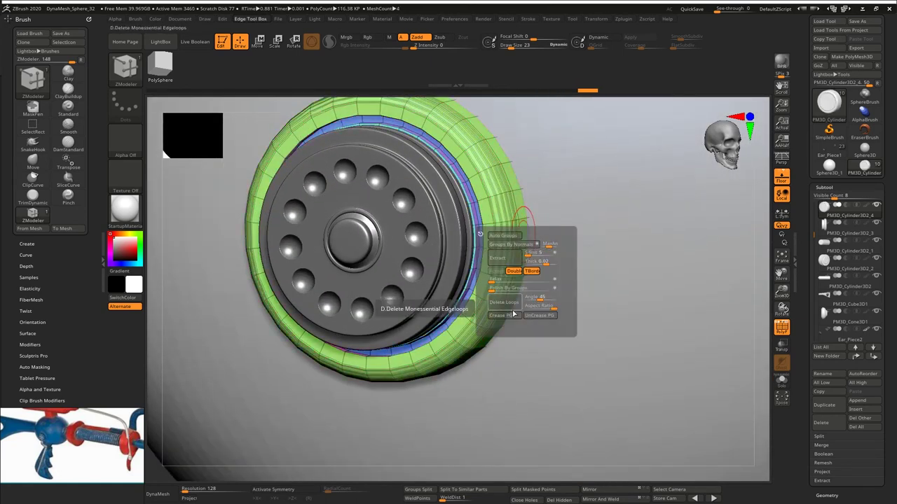
pyautogui.click(516, 313)
pyautogui.click(601, 37)
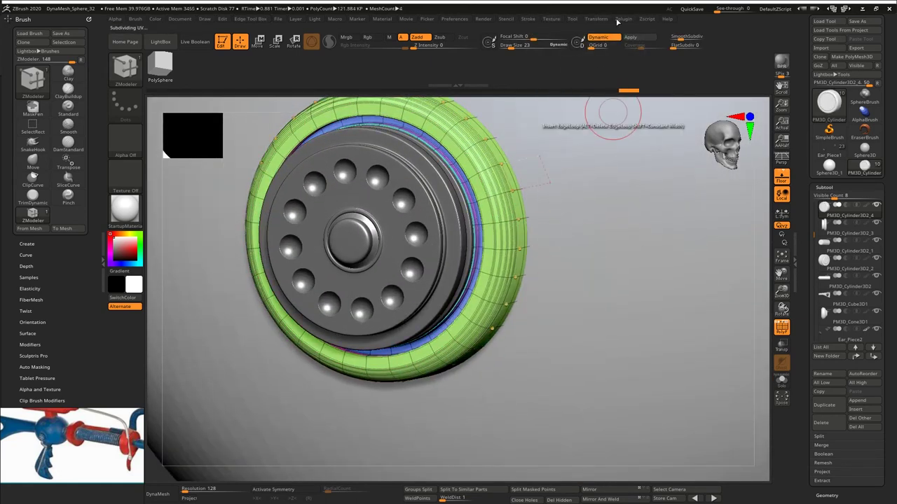
# Step: Try to uncrease the side disc's polygroup borders while comparing it with and without the polyframe
pyautogui.hotkey('shift', 'f')
pyautogui.moveTo(559, 254)
pyautogui.mouseDown(button='right')
pyautogui.moveTo(538, 261)
pyautogui.moveTo(547, 257)
pyautogui.mouseUp(button='right')
pyautogui.hotkey('shift', 'f')
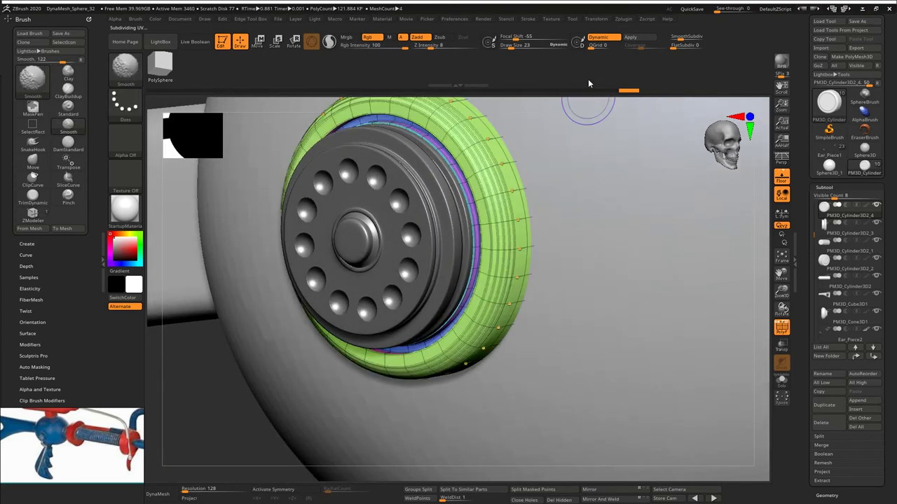
pyautogui.keyDown('ctrl'); pyautogui.moveTo(514, 214); pyautogui.dragTo(545, 182, button='right'); pyautogui.keyUp('ctrl')
pyautogui.moveTo(617, 121); pyautogui.dragTo(596, 108)
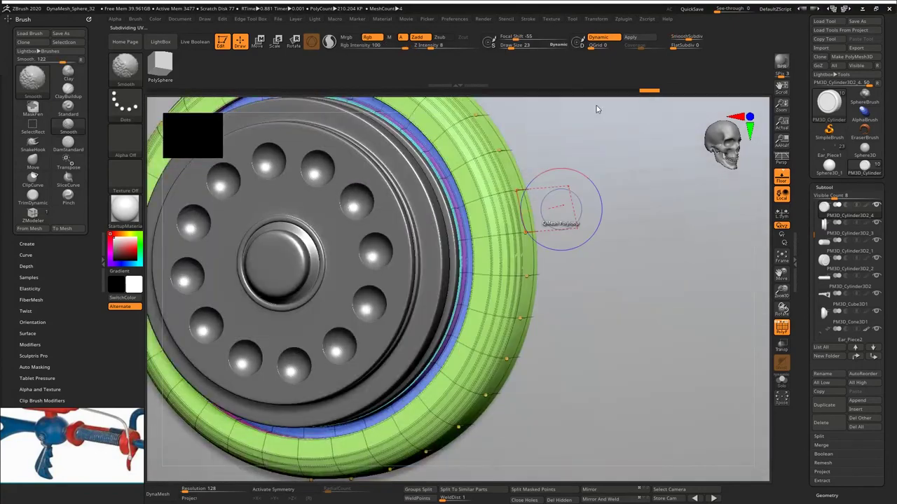
pyautogui.hotkey('shift', 'f')
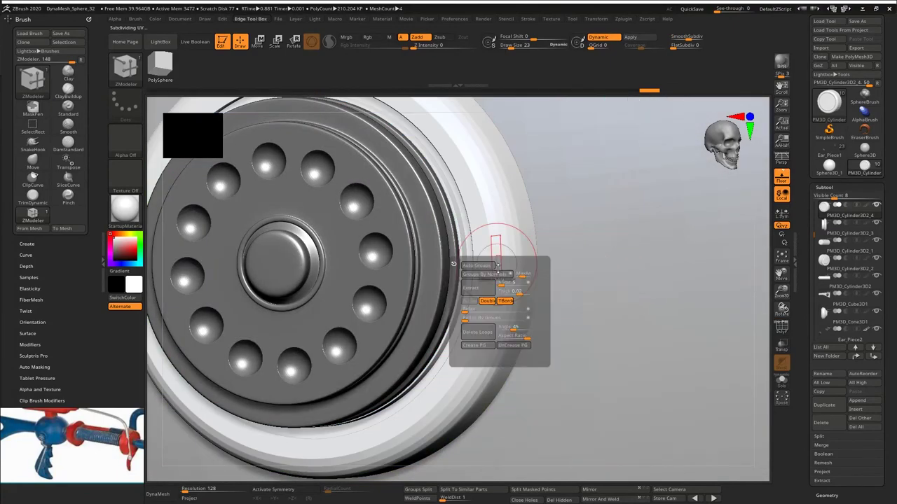
pyautogui.click(508, 348)
pyautogui.moveTo(540, 131); pyautogui.dragTo(528, 111)
pyautogui.hotkey('shift', 'f')
pyautogui.hotkey('shift', 'f')
pyautogui.hotkey('shift', 'f')
# Step: Uncrease all of the side disc's edges, crease its polygroup borders again and hide the polyframe
pyautogui.keyDown('alt'); pyautogui.moveTo(571, 191); pyautogui.dragTo(624, 283); pyautogui.keyUp('alt')
pyautogui.moveTo(809, 301); pyautogui.dragTo(808, 127)
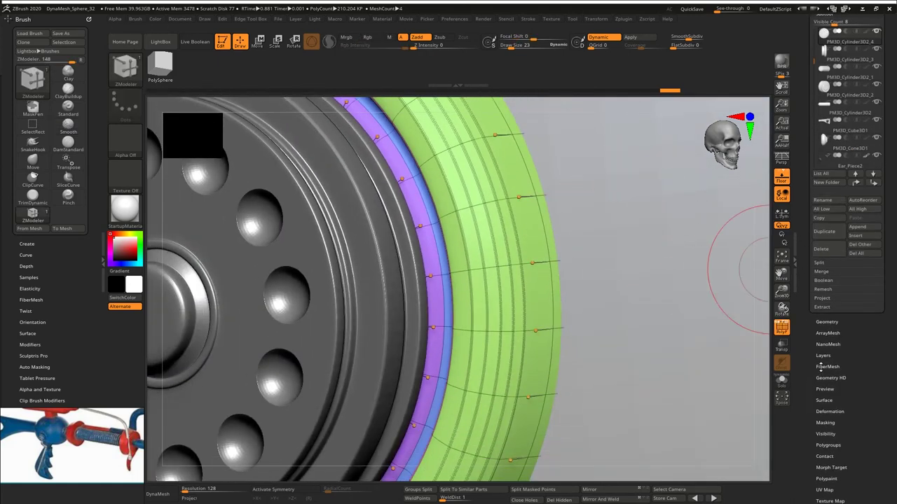
pyautogui.click(828, 321)
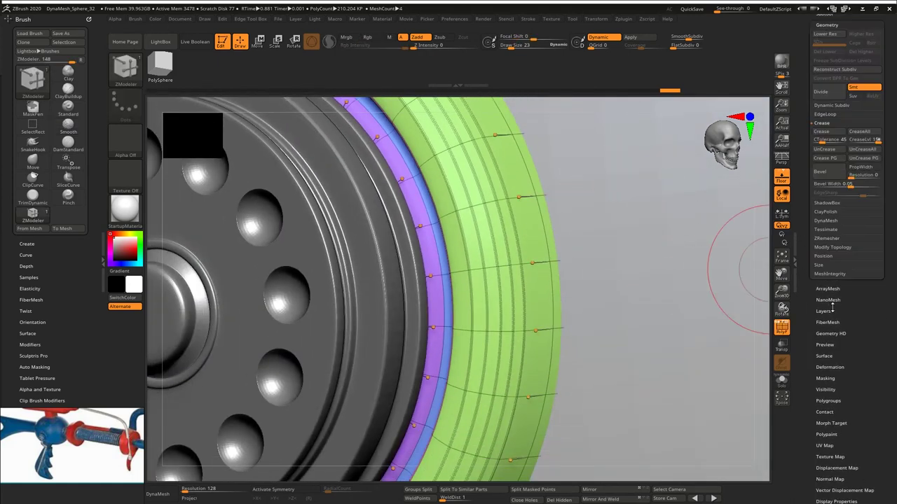
pyautogui.click(862, 150)
pyautogui.moveTo(595, 235); pyautogui.dragTo(593, 215)
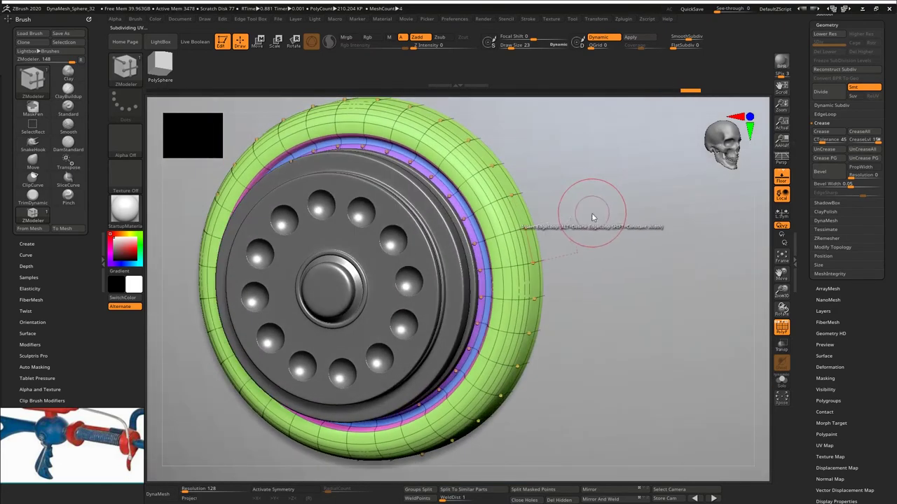
pyautogui.hotkey('ctrl', 'e')
pyautogui.click(576, 294)
pyautogui.moveTo(543, 242); pyautogui.dragTo(481, 194)
pyautogui.hotkey('shift', 'f')
# Step: Mirror and weld the side disc and the ear piece to the other side of the ball
pyautogui.keyDown('ctrl'); pyautogui.moveTo(532, 203); pyautogui.dragTo(509, 135, button='right'); pyautogui.keyUp('ctrl')
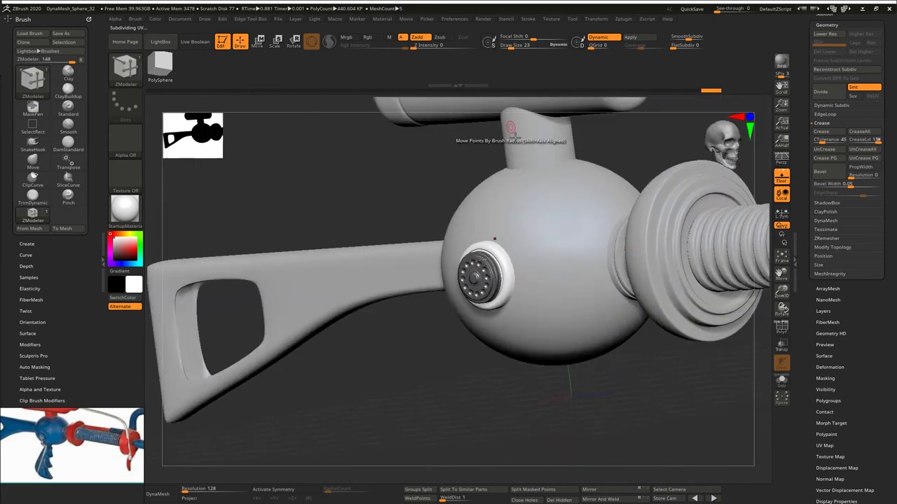
pyautogui.moveTo(494, 240); pyautogui.dragTo(486, 264, button='right')
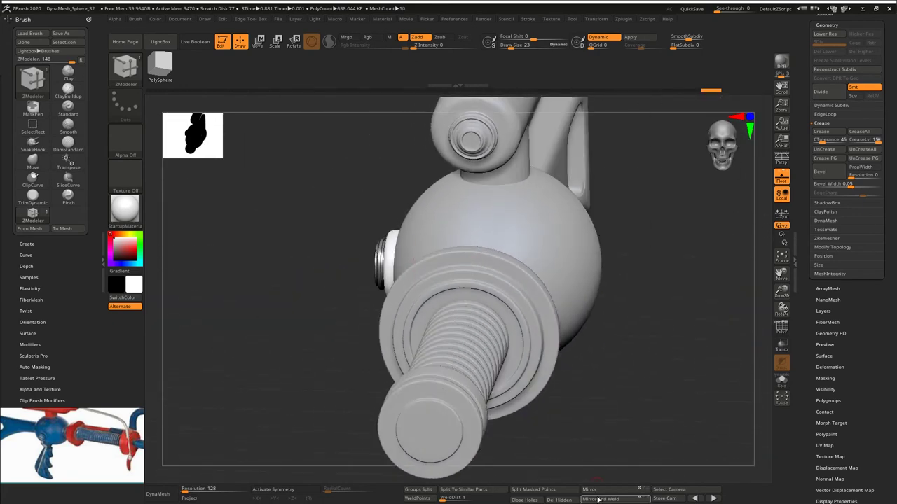
pyautogui.click(599, 500)
pyautogui.keyDown('alt'); pyautogui.click(380, 259); pyautogui.keyUp('alt')
pyautogui.click(616, 500)
pyautogui.moveTo(636, 382); pyautogui.dragTo(601, 221, button='right')
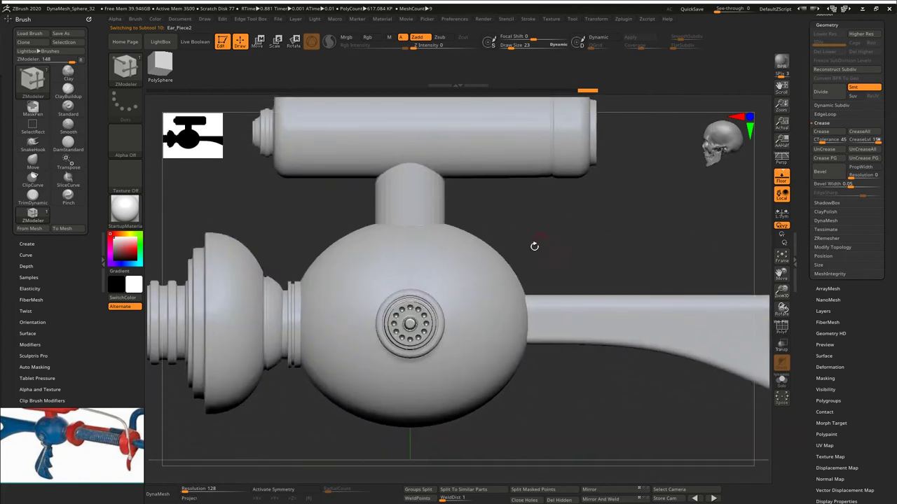
# Step: Select the connector cylinder between the ball and the upper barrel and turn on dynamic subdivision for it
pyautogui.keyDown('ctrl'); pyautogui.moveTo(534, 246); pyautogui.dragTo(520, 207, button='right'); pyautogui.keyUp('ctrl')
pyautogui.moveTo(520, 207); pyautogui.dragTo(595, 221, button='right')
pyautogui.keyDown('alt'); pyautogui.click(455, 230); pyautogui.keyUp('alt')
pyautogui.click(604, 39)
pyautogui.keyDown('shift'); pyautogui.moveTo(596, 221); pyautogui.dragTo(600, 203, button='right'); pyautogui.keyUp('shift')
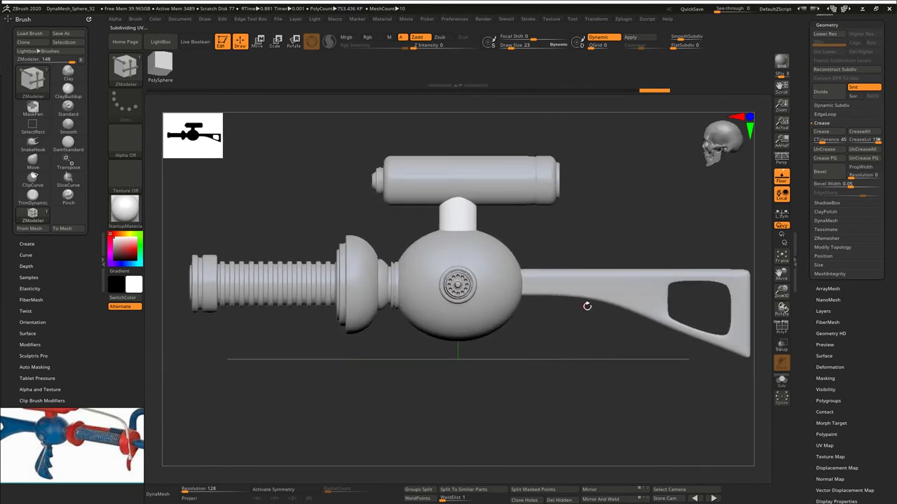
# Step: Duplicate the connector cylinder, move the copy straight down below the ball and scale it down slightly
pyautogui.press('w')
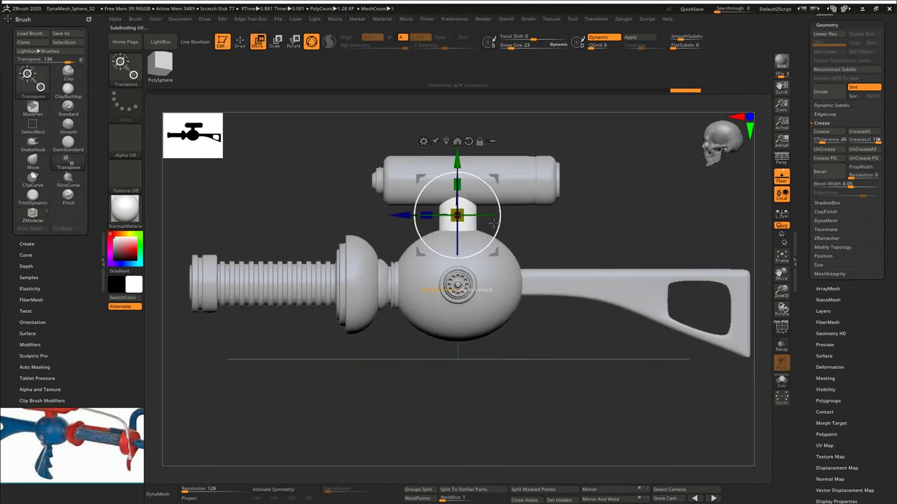
pyautogui.moveTo(803, 35); pyautogui.dragTo(800, 136)
pyautogui.click(823, 119)
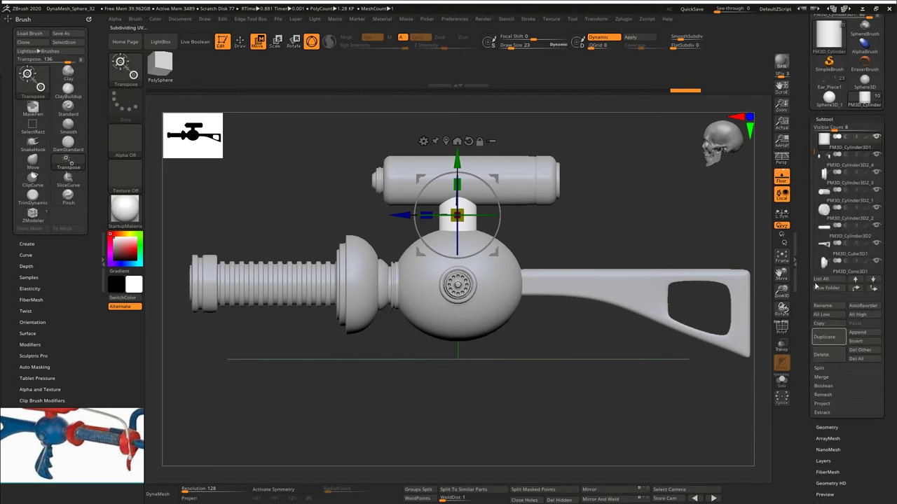
pyautogui.click(830, 338)
pyautogui.moveTo(458, 156); pyautogui.dragTo(474, 286)
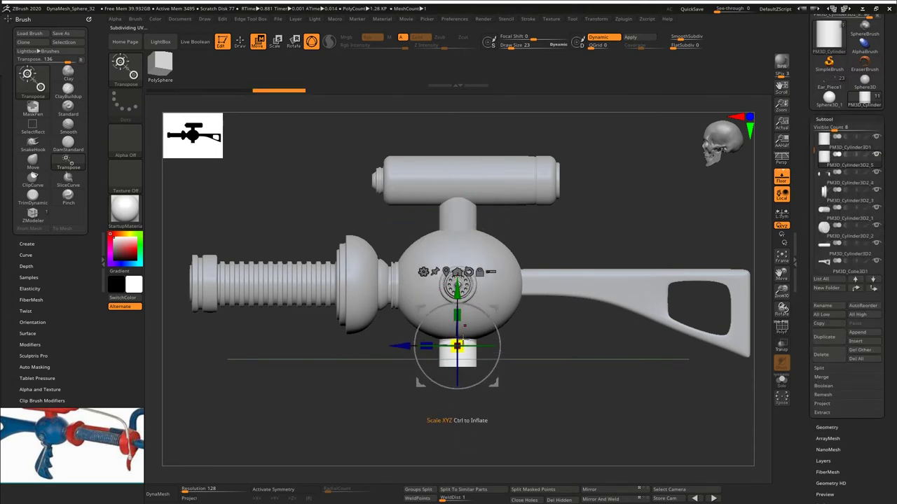
pyautogui.moveTo(457, 346); pyautogui.dragTo(462, 346)
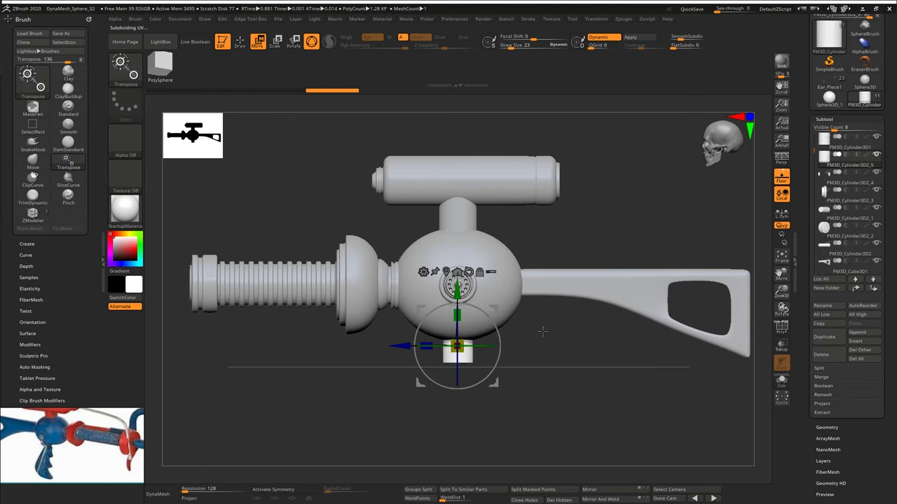
# Step: Check the lower cylinder's placement from the front and side, and quick-save the project
pyautogui.moveTo(542, 332); pyautogui.dragTo(583, 345)
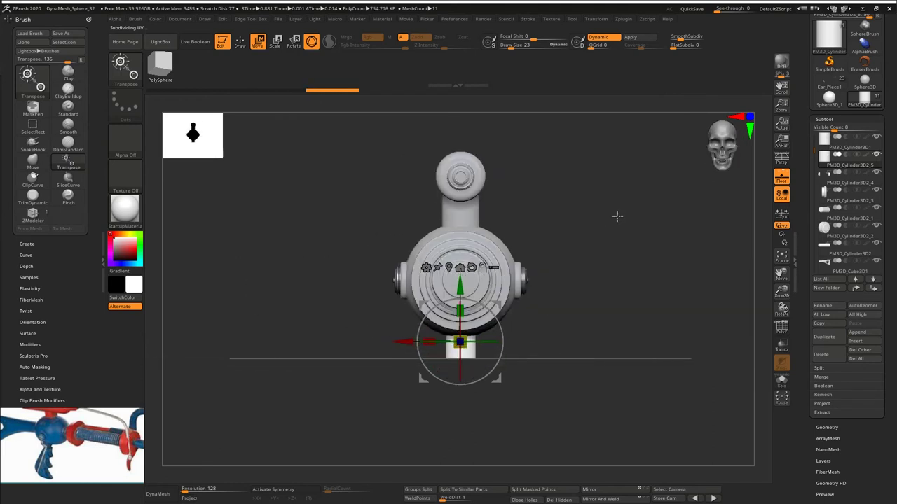
pyautogui.moveTo(617, 216); pyautogui.dragTo(607, 139)
pyautogui.keyDown('alt'); pyautogui.moveTo(540, 371); pyautogui.dragTo(543, 336); pyautogui.keyUp('alt')
pyautogui.keyDown('shift'); pyautogui.moveTo(544, 336); pyautogui.dragTo(547, 316); pyautogui.keyUp('shift')
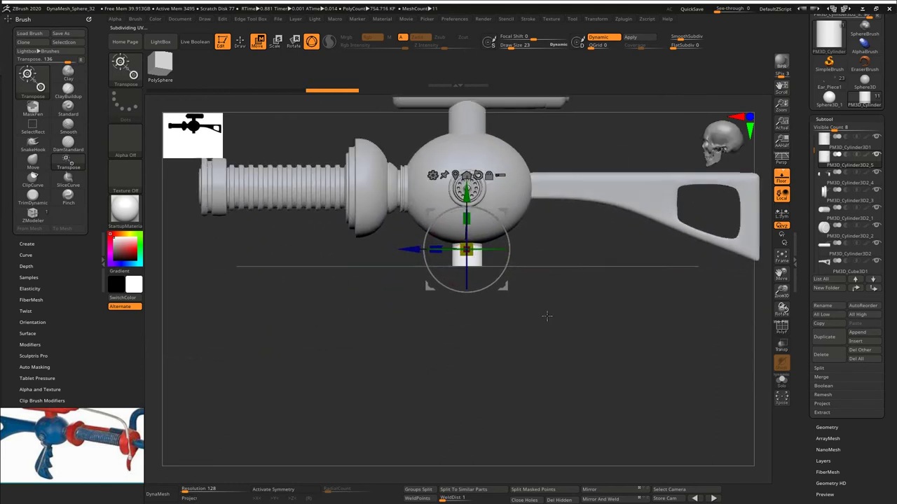
pyautogui.keyDown('alt'); pyautogui.moveTo(738, 170); pyautogui.dragTo(735, 243); pyautogui.keyUp('alt')
pyautogui.keyDown('alt'); pyautogui.moveTo(740, 298); pyautogui.dragTo(746, 298); pyautogui.keyUp('alt')
pyautogui.click(682, 7)
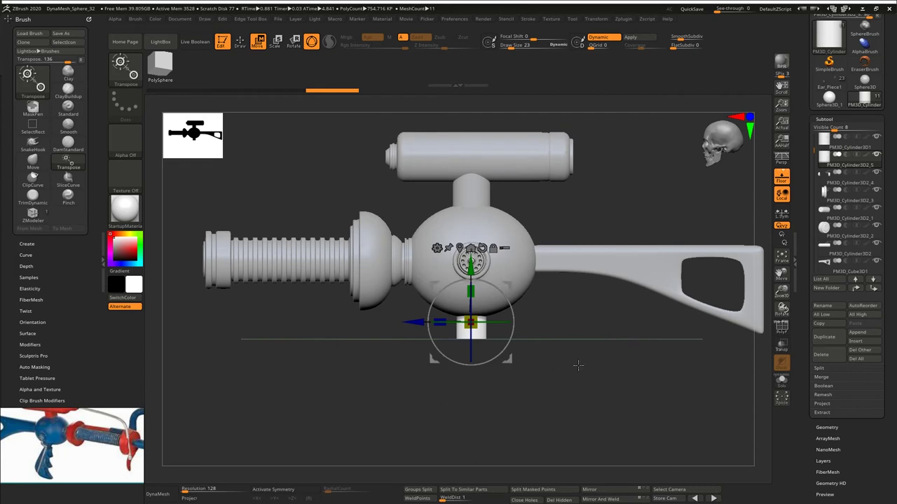
# Step: Duplicate the lower connector cylinder and move the copy straight down beneath it
pyautogui.keyDown('alt'); pyautogui.moveTo(566, 386); pyautogui.dragTo(555, 370); pyautogui.keyUp('alt')
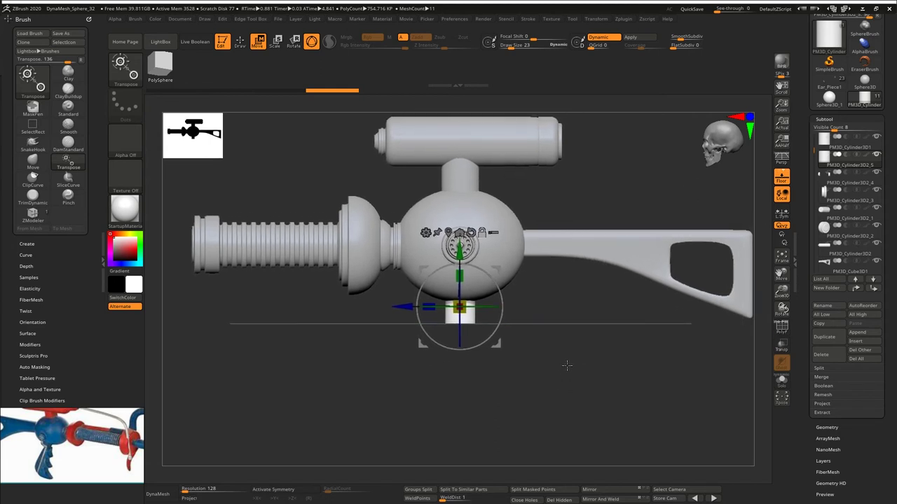
pyautogui.moveTo(798, 454); pyautogui.dragTo(804, 432)
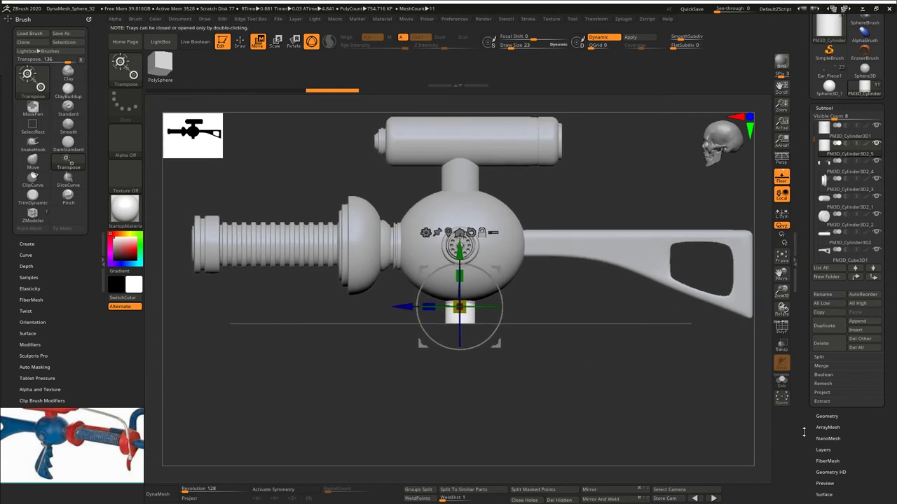
pyautogui.moveTo(463, 247); pyautogui.dragTo(466, 288)
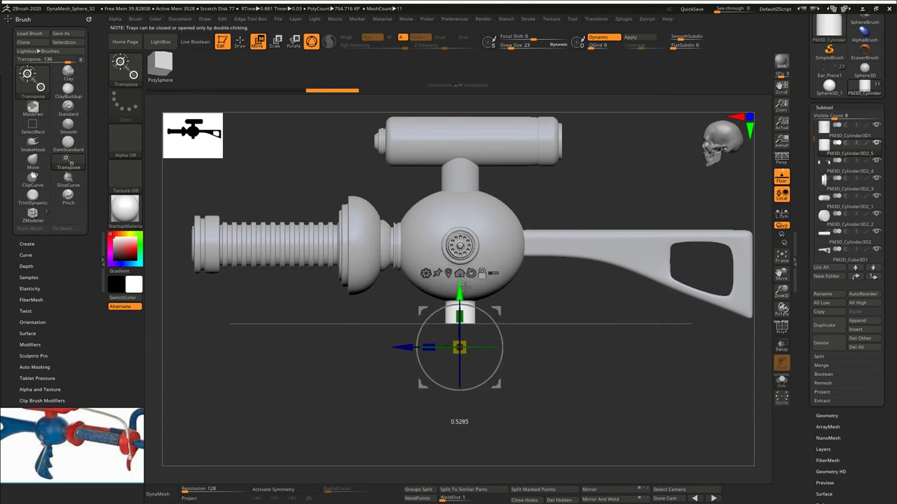
pyautogui.click(826, 331)
pyautogui.moveTo(459, 252); pyautogui.dragTo(460, 289)
pyautogui.moveTo(810, 459); pyautogui.dragTo(806, 440)
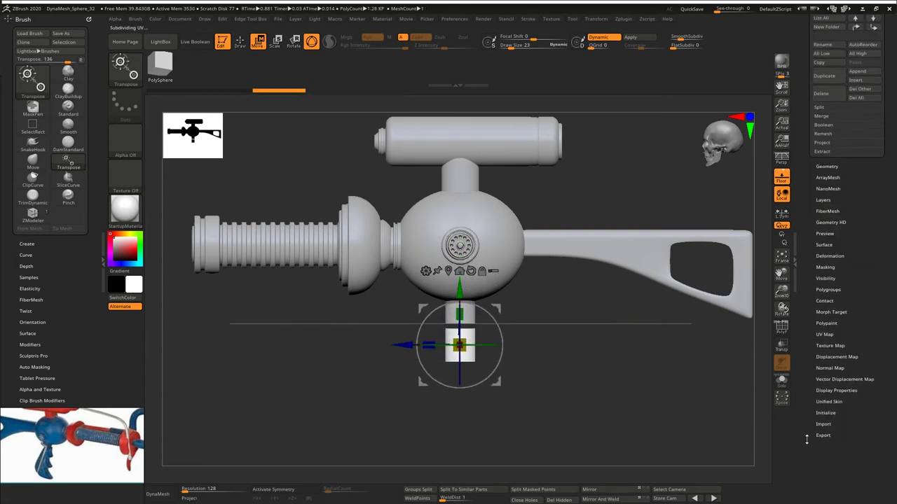
# Step: Reinitialize the copied part as a QCube, position it just below the connector and turn off its dynamic subdivision
pyautogui.click(825, 413)
pyautogui.click(824, 127)
pyautogui.moveTo(461, 289); pyautogui.dragTo(461, 393)
pyautogui.click(449, 376)
pyautogui.moveTo(459, 350); pyautogui.dragTo(553, 316)
pyautogui.click(599, 38)
pyautogui.moveTo(539, 328); pyautogui.dragTo(595, 329)
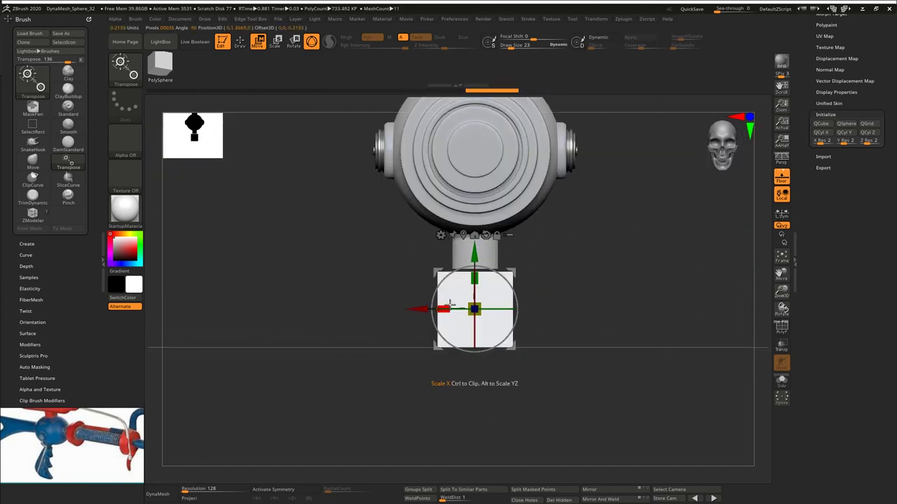
# Step: Narrow the cube along X to about the connector's width, and scale the lower connector cylinder down slightly
pyautogui.moveTo(444, 306); pyautogui.dragTo(465, 305)
pyautogui.keyDown('alt'); pyautogui.click(485, 255); pyautogui.keyUp('alt')
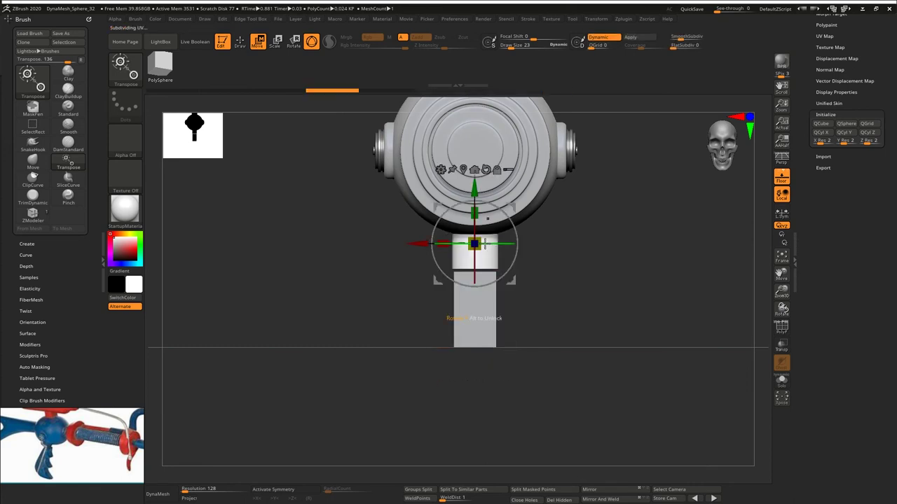
pyautogui.moveTo(480, 239); pyautogui.dragTo(507, 285)
# Step: Lengthen the grip block vertically and flare its bottom end slightly wider along X
pyautogui.keyDown('alt'); pyautogui.click(481, 297); pyautogui.keyUp('alt')
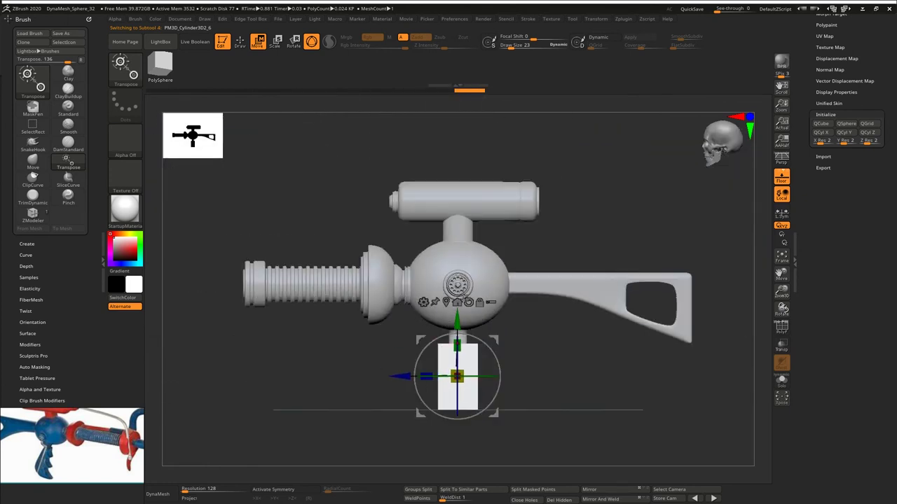
pyautogui.moveTo(456, 340)
pyautogui.mouseDown()
pyautogui.moveTo(456, 269)
pyautogui.moveTo(460, 344)
pyautogui.mouseUp()
pyautogui.keyDown('shift'); pyautogui.moveTo(522, 345); pyautogui.dragTo(571, 347); pyautogui.keyUp('shift')
pyautogui.keyDown('ctrl'); pyautogui.keyDown('alt'); pyautogui.moveTo(548, 412); pyautogui.dragTo(391, 472); pyautogui.keyUp('alt'); pyautogui.keyUp('ctrl')
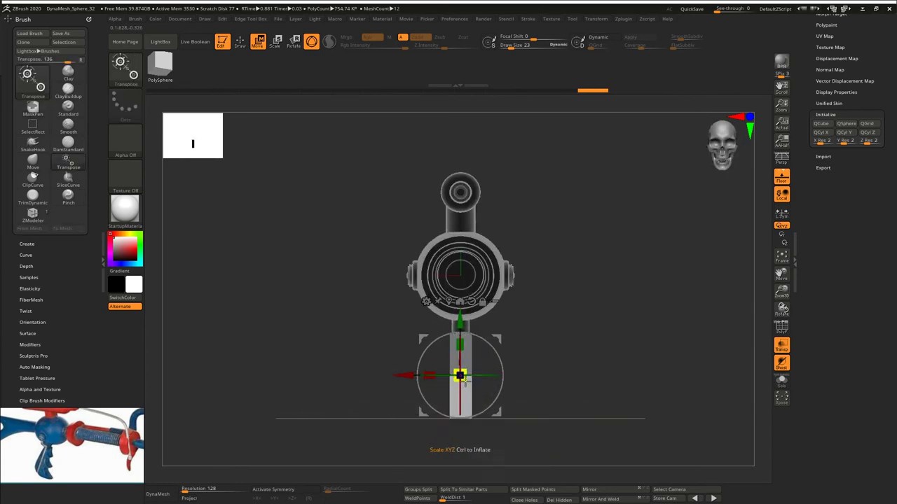
pyautogui.moveTo(430, 375); pyautogui.dragTo(418, 374)
pyautogui.moveTo(595, 332)
pyautogui.mouseDown()
pyautogui.moveTo(536, 330)
pyautogui.moveTo(589, 344)
pyautogui.mouseUp()
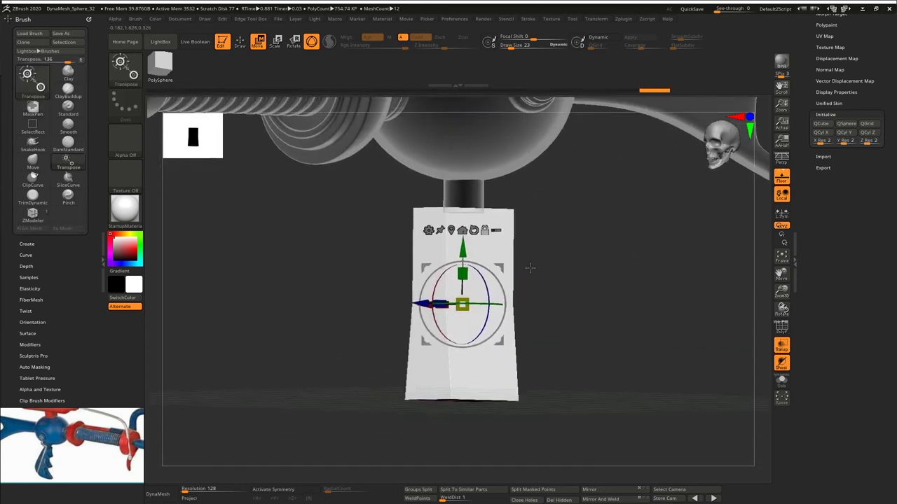
# Step: Show the grip block's polyframe and set the ZModeler edge action to Insert with Multiple EdgeLoops
pyautogui.moveTo(547, 277)
pyautogui.keyDown('alt'); pyautogui.mouseDown()
pyautogui.moveTo(558, 312)
pyautogui.moveTo(613, 301)
pyautogui.moveTo(588, 305)
pyautogui.moveTo(591, 291)
pyautogui.moveTo(582, 302)
pyautogui.mouseUp(); pyautogui.keyUp('alt')
pyautogui.press('q')
pyautogui.hotkey('shift', 'f')
pyautogui.keyDown('alt'); pyautogui.click(515, 306); pyautogui.keyUp('alt')
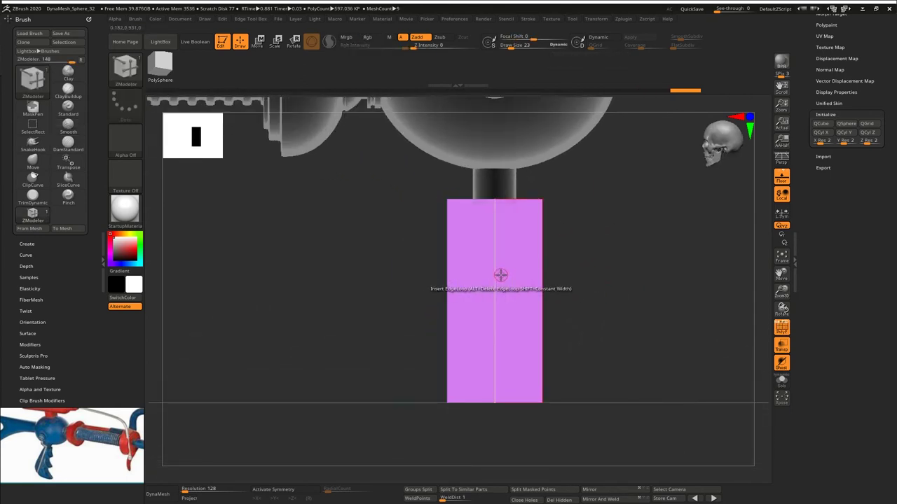
pyautogui.press('space')
pyautogui.click(427, 370)
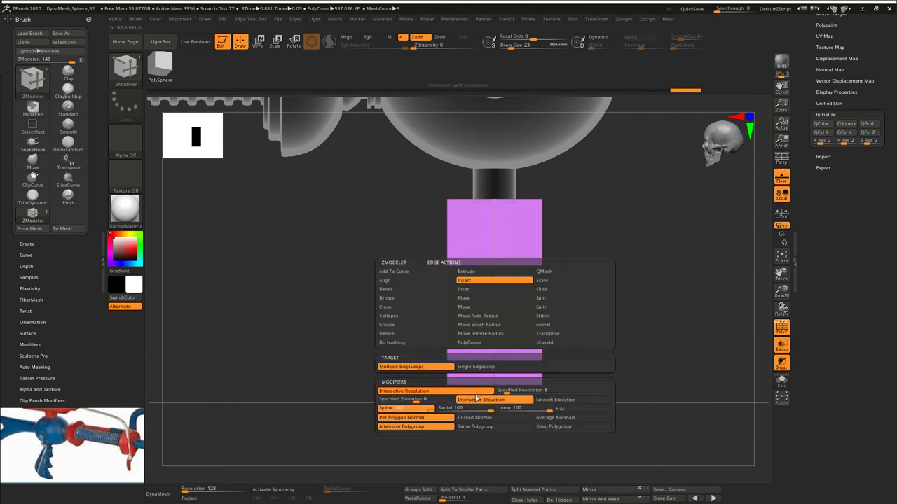
# Step: Try inserting multiple edge loops on the grip block with Smooth Elevation, and undo the insertion
pyautogui.press('space')
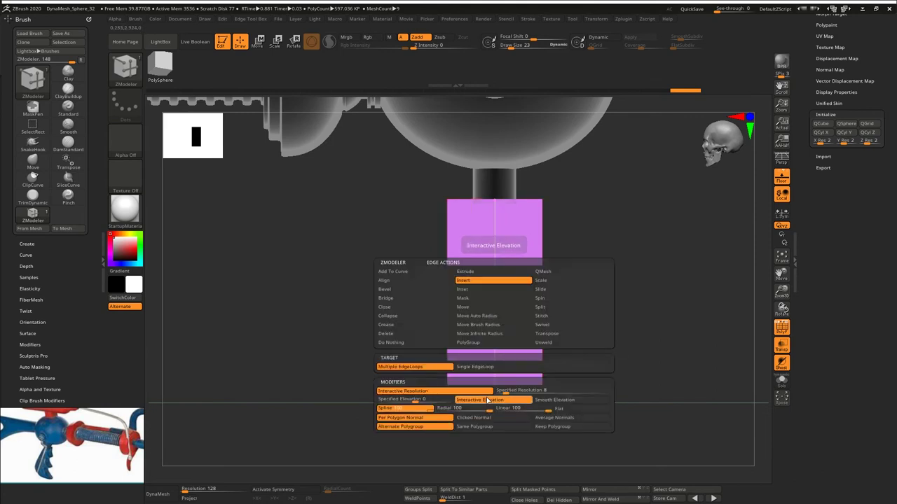
pyautogui.click(559, 400)
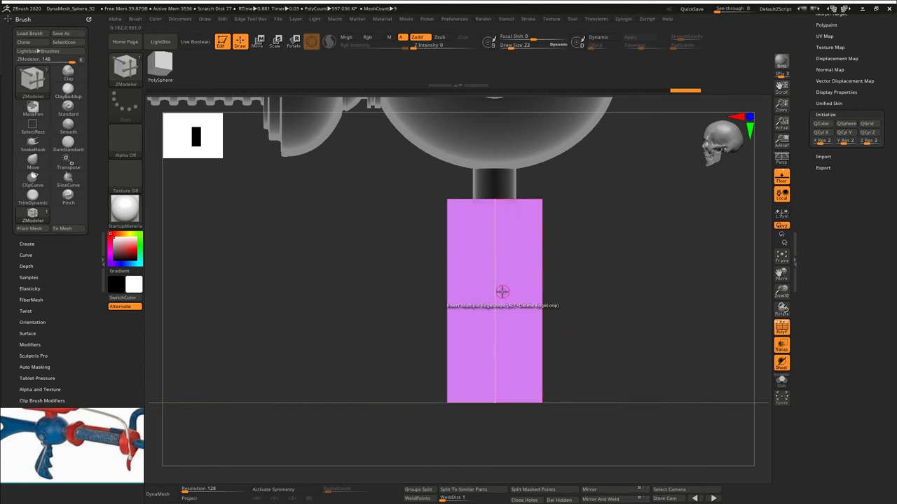
pyautogui.click(502, 292)
pyautogui.hotkey('ctrl', 'z')
# Step: Set the ZModeler edge loop insertion to Interactive Elevation, Flat and Average Normals, undoing the trial insertion
pyautogui.press('space')
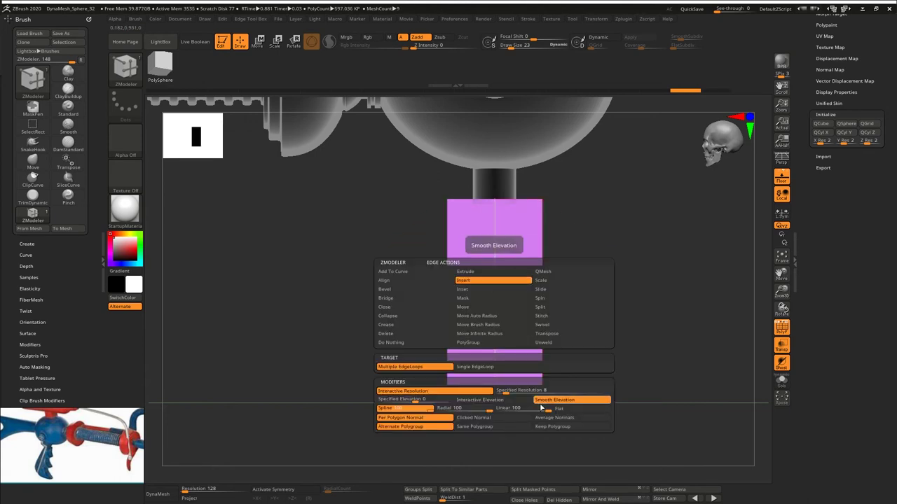
pyautogui.click(566, 409)
pyautogui.click(495, 271)
pyautogui.hotkey('ctrl', 'z')
pyautogui.press('space')
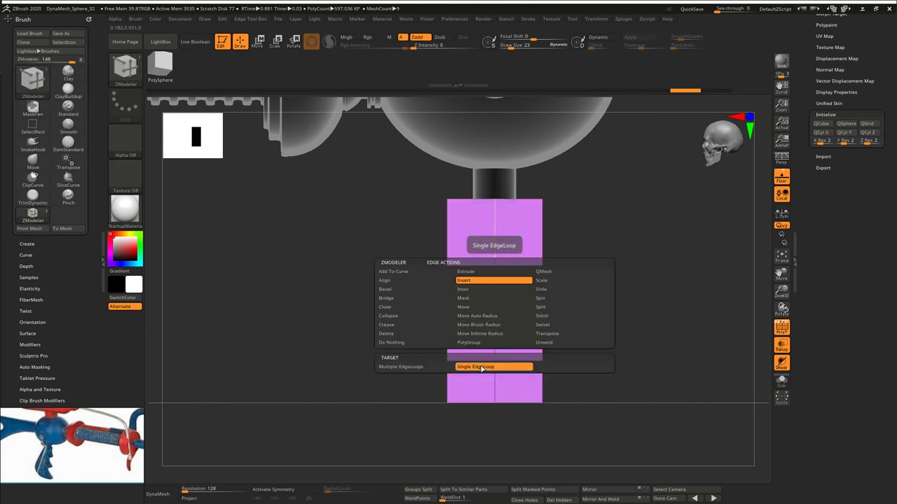
pyautogui.click(511, 401)
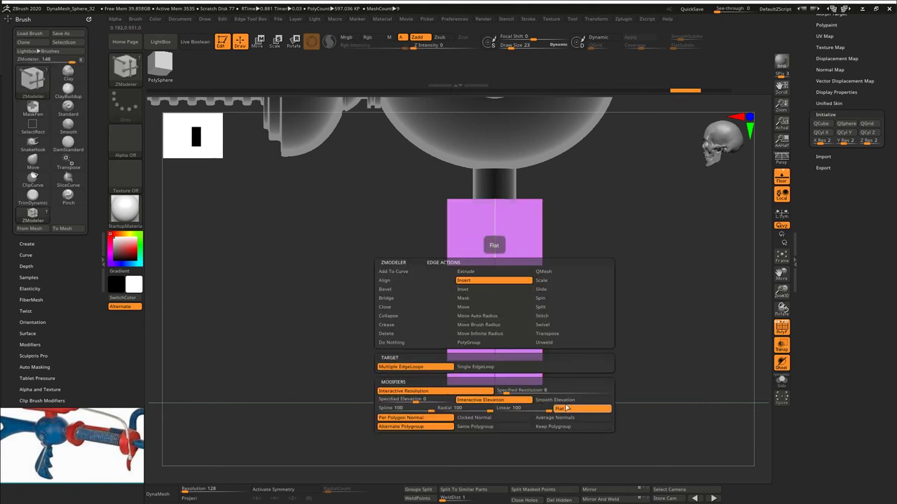
pyautogui.press('space')
pyautogui.press('space')
pyautogui.press('space')
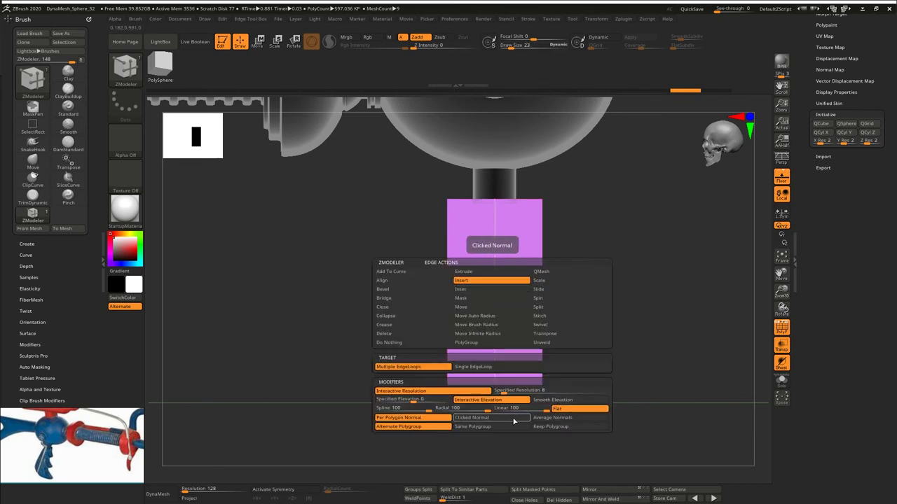
pyautogui.click(550, 418)
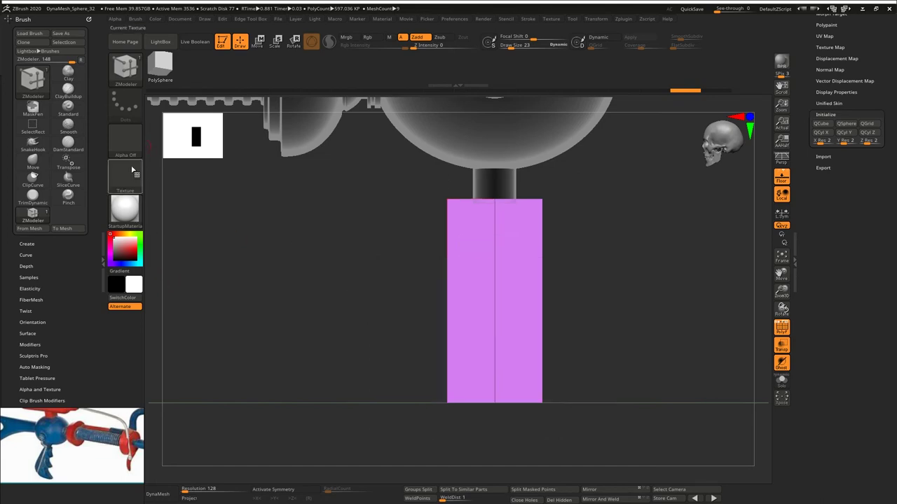
# Step: Reset all brushes to their defaults and select the ZModeler brush again
pyautogui.click(126, 67)
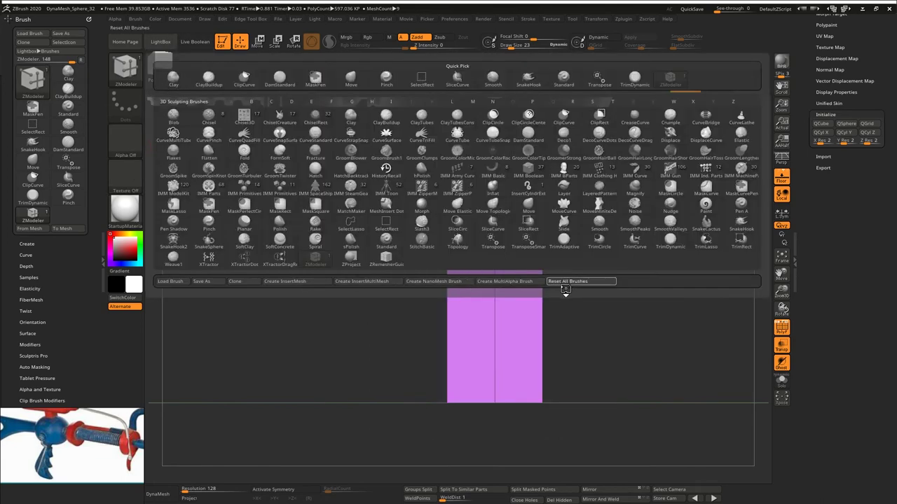
pyautogui.click(565, 283)
pyautogui.press('b')
pyautogui.press('z')
pyautogui.press('m')
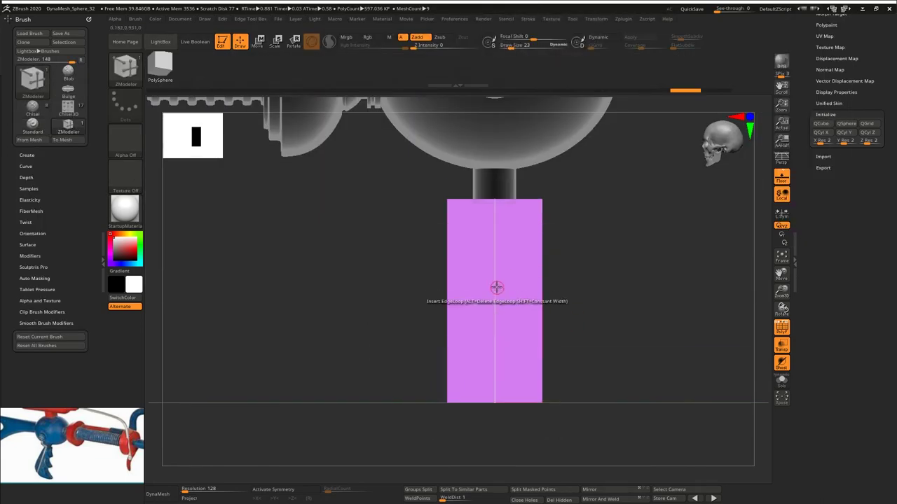
# Step: Insert three evenly spaced horizontal edge loops across the grip block with Multiple EdgeLoops, undoing any further subdivision
pyautogui.press('space')
pyautogui.press('space')
pyautogui.click(432, 368)
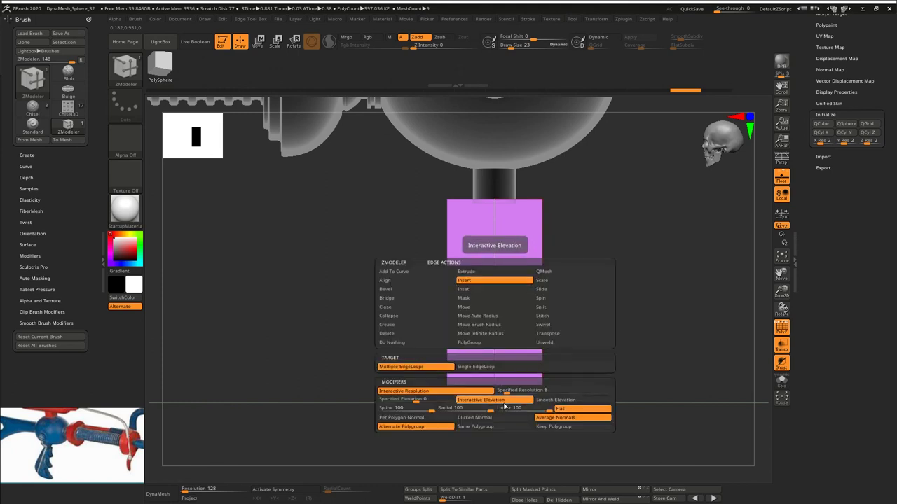
pyautogui.moveTo(496, 331)
pyautogui.mouseDown()
pyautogui.moveTo(495, 306)
pyautogui.moveTo(493, 314)
pyautogui.mouseUp()
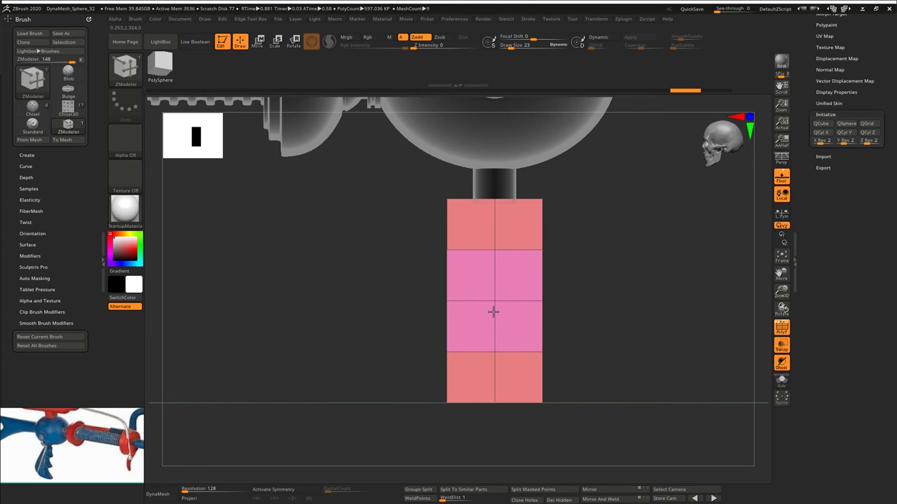
pyautogui.moveTo(493, 311); pyautogui.dragTo(494, 314)
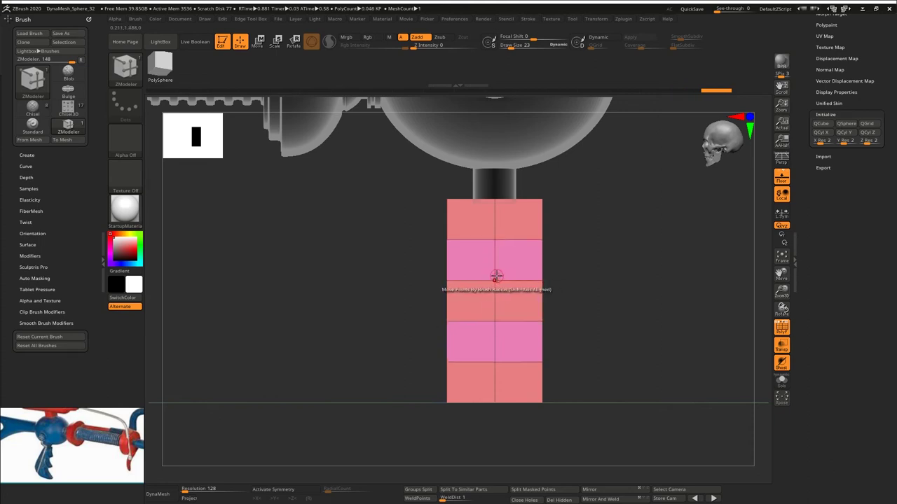
pyautogui.hotkey('ctrl', 'z')
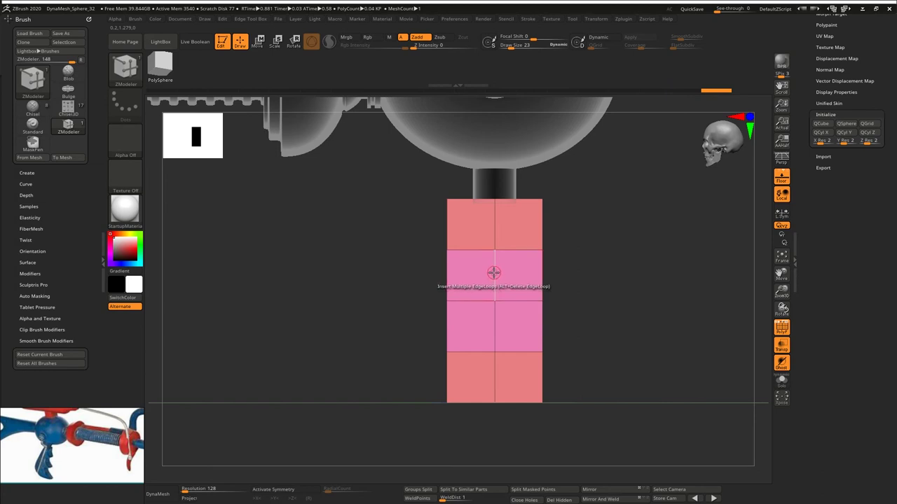
# Step: Insert two more horizontal edge loops into each of the grip block's three lower segments
pyautogui.press('space')
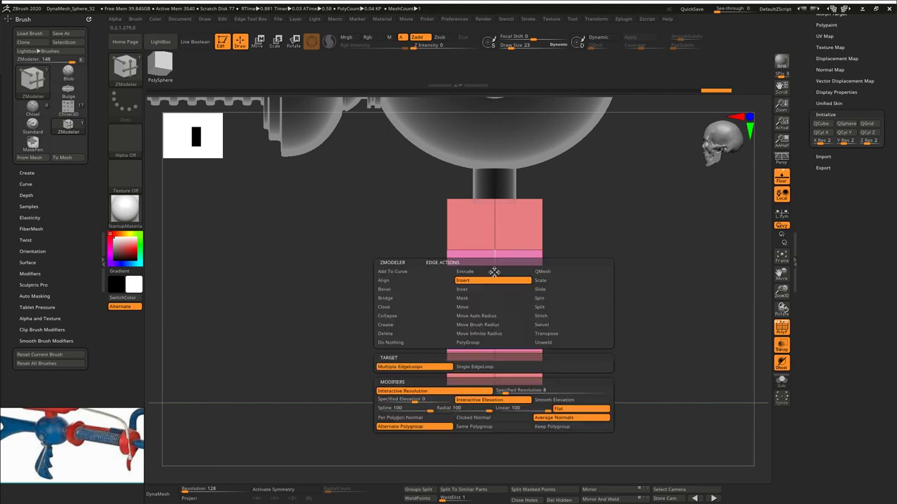
pyautogui.click(492, 270)
pyautogui.click(495, 312)
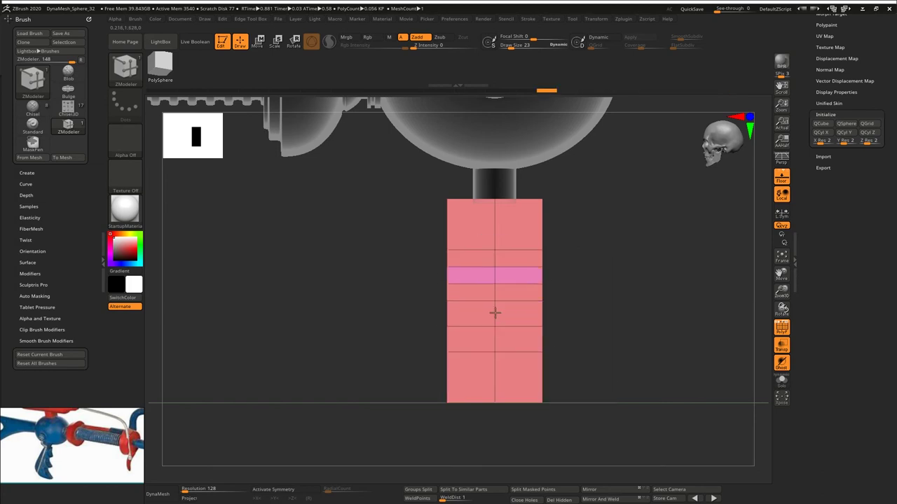
pyautogui.click(498, 370)
# Step: Mask the grip block except the front points of three narrow bands, and push them back to form finger grooves
pyautogui.keyDown('ctrl'); pyautogui.moveTo(427, 362); pyautogui.dragTo(456, 394); pyautogui.keyUp('ctrl')
pyautogui.keyDown('ctrl'); pyautogui.keyDown('alt'); pyautogui.moveTo(424, 296); pyautogui.dragTo(454, 342); pyautogui.keyUp('alt'); pyautogui.keyUp('ctrl')
pyautogui.keyDown('ctrl'); pyautogui.moveTo(399, 312); pyautogui.dragTo(421, 352); pyautogui.keyUp('ctrl')
pyautogui.keyDown('ctrl'); pyautogui.keyDown('alt'); pyautogui.moveTo(424, 310); pyautogui.dragTo(455, 342); pyautogui.keyUp('alt'); pyautogui.keyUp('ctrl')
pyautogui.keyDown('ctrl'); pyautogui.keyDown('alt'); pyautogui.moveTo(424, 264); pyautogui.dragTo(456, 294); pyautogui.keyUp('alt'); pyautogui.keyUp('ctrl')
pyautogui.keyDown('ctrl'); pyautogui.keyDown('alt'); pyautogui.moveTo(426, 367); pyautogui.dragTo(456, 396); pyautogui.keyUp('alt'); pyautogui.keyUp('ctrl')
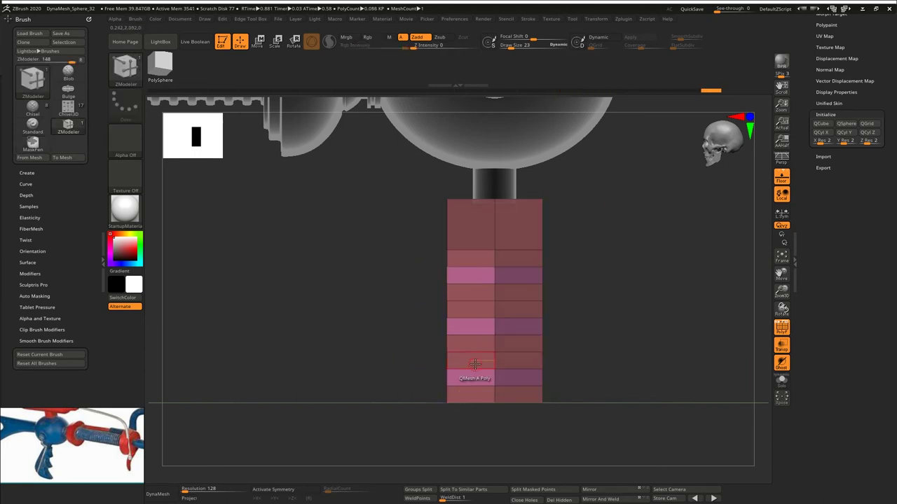
pyautogui.press('w')
pyautogui.moveTo(441, 303); pyautogui.dragTo(472, 304)
pyautogui.moveTo(561, 263); pyautogui.dragTo(569, 263)
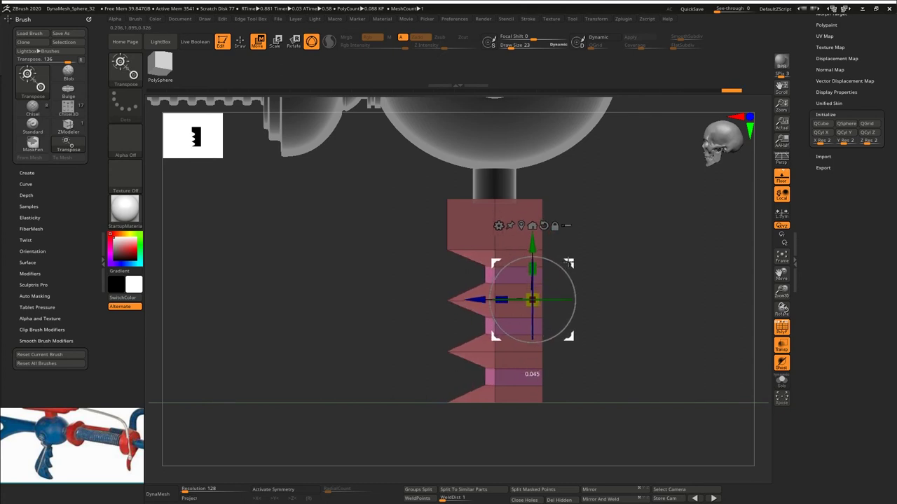
# Step: Unmask the grip block's central vertical edge loop and shift it back toward the stock side
pyautogui.keyDown('ctrl'); pyautogui.keyDown('alt'); pyautogui.moveTo(488, 448); pyautogui.dragTo(511, 164); pyautogui.keyUp('alt'); pyautogui.keyUp('ctrl')
pyautogui.moveTo(471, 302); pyautogui.dragTo(490, 300)
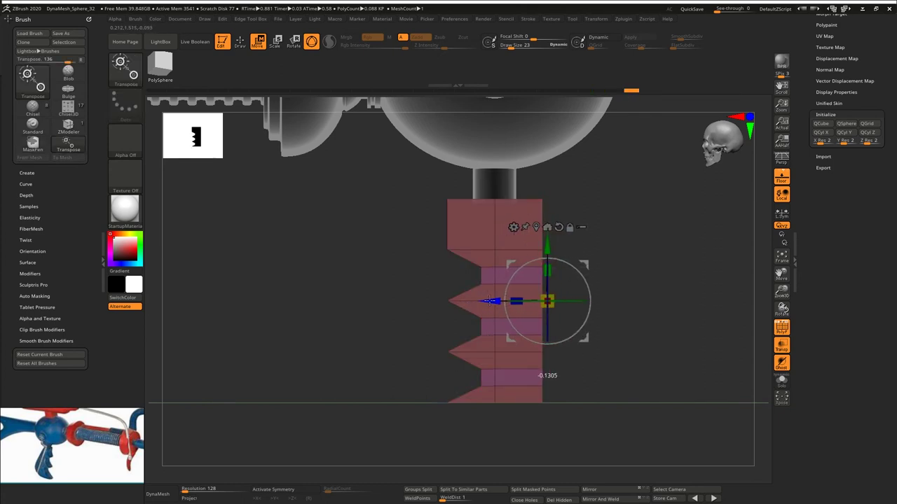
pyautogui.keyDown('ctrl'); pyautogui.keyDown('alt'); pyautogui.moveTo(488, 169); pyautogui.dragTo(511, 460); pyautogui.keyUp('alt'); pyautogui.keyUp('ctrl')
pyautogui.moveTo(469, 302); pyautogui.dragTo(483, 302)
# Step: Taper the top of the grip by moving its front corner back and its rear corner slightly forward
pyautogui.keyDown('ctrl'); pyautogui.moveTo(425, 176); pyautogui.dragTo(462, 223); pyautogui.keyUp('ctrl')
pyautogui.keyDown('ctrl'); pyautogui.click(429, 225); pyautogui.keyUp('ctrl')
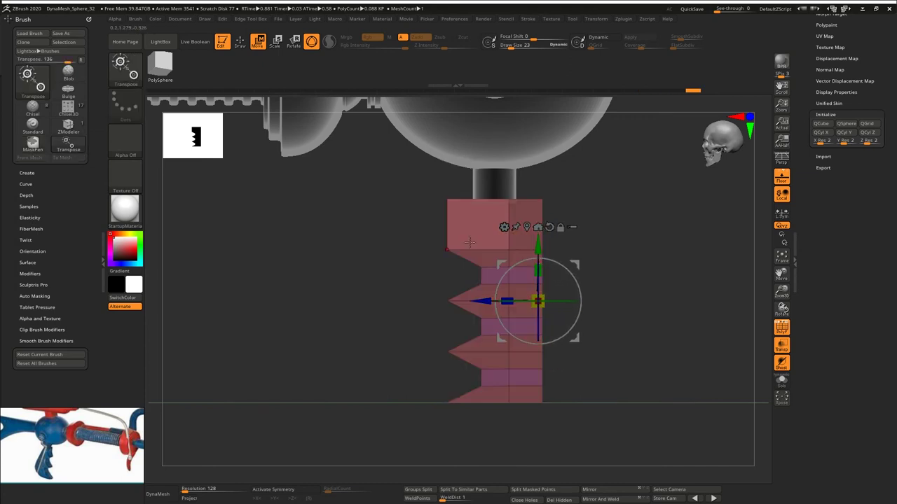
pyautogui.moveTo(481, 301); pyautogui.dragTo(501, 301)
pyautogui.keyDown('ctrl'); pyautogui.moveTo(570, 208); pyautogui.dragTo(583, 219); pyautogui.keyUp('ctrl')
pyautogui.keyDown('ctrl'); pyautogui.moveTo(571, 183); pyautogui.dragTo(529, 217); pyautogui.keyUp('ctrl')
pyautogui.keyDown('ctrl'); pyautogui.click(571, 217); pyautogui.keyUp('ctrl')
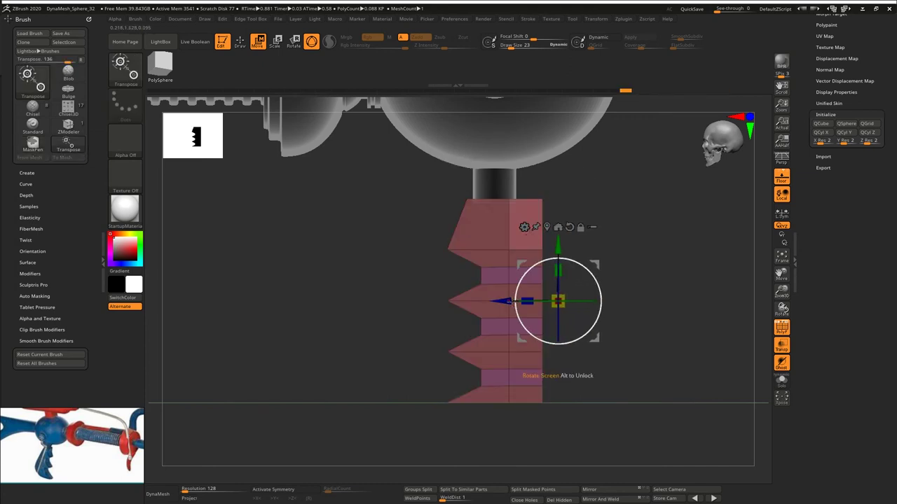
pyautogui.moveTo(501, 301); pyautogui.dragTo(494, 301)
# Step: Try to move the upper corner of the top finger groove upward, and undo the move
pyautogui.keyDown('shift'); pyautogui.moveTo(591, 370); pyautogui.dragTo(622, 367); pyautogui.keyUp('shift')
pyautogui.moveTo(622, 367)
pyautogui.keyDown('shift'); pyautogui.mouseDown()
pyautogui.moveTo(610, 340)
pyautogui.moveTo(617, 327)
pyautogui.moveTo(602, 328)
pyautogui.mouseUp(); pyautogui.keyUp('shift')
pyautogui.press('q')
pyautogui.keyDown('alt'); pyautogui.moveTo(602, 328); pyautogui.dragTo(612, 315); pyautogui.keyUp('alt')
pyautogui.press('ctrl')
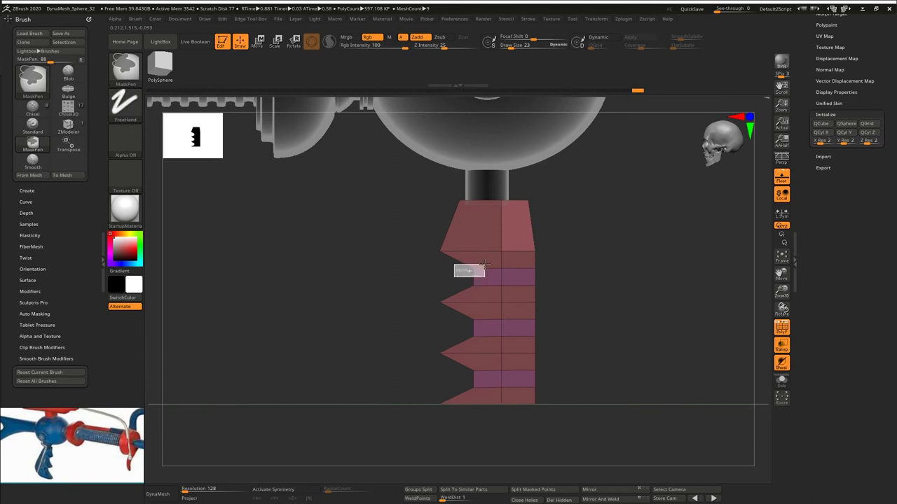
pyautogui.keyDown('ctrl'); pyautogui.keyDown('alt'); pyautogui.moveTo(484, 265); pyautogui.dragTo(486, 267); pyautogui.keyUp('alt'); pyautogui.keyUp('ctrl')
pyautogui.press('w')
pyautogui.moveTo(543, 248); pyautogui.dragTo(544, 240)
pyautogui.hotkey('ctrl', 'z')
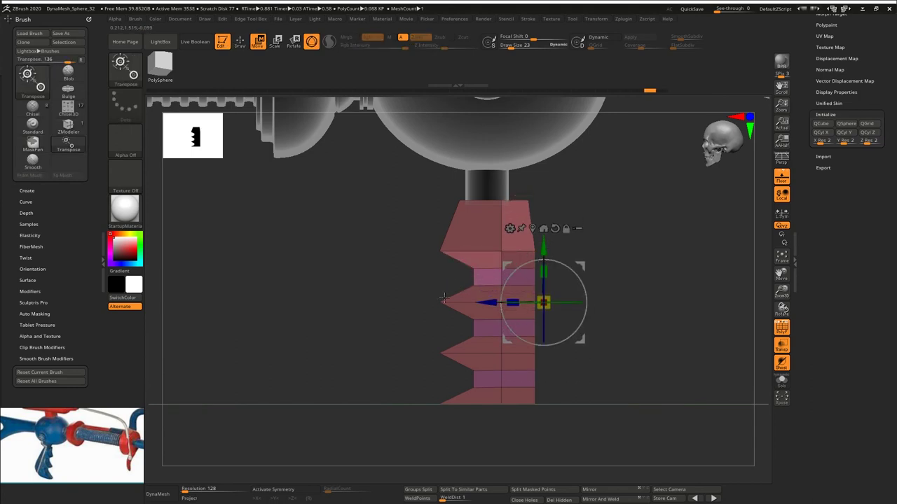
# Step: Raise the inner corners of the three finger grooves along the grip's central edge with the MoveInfiniteDepth brush
pyautogui.press('q')
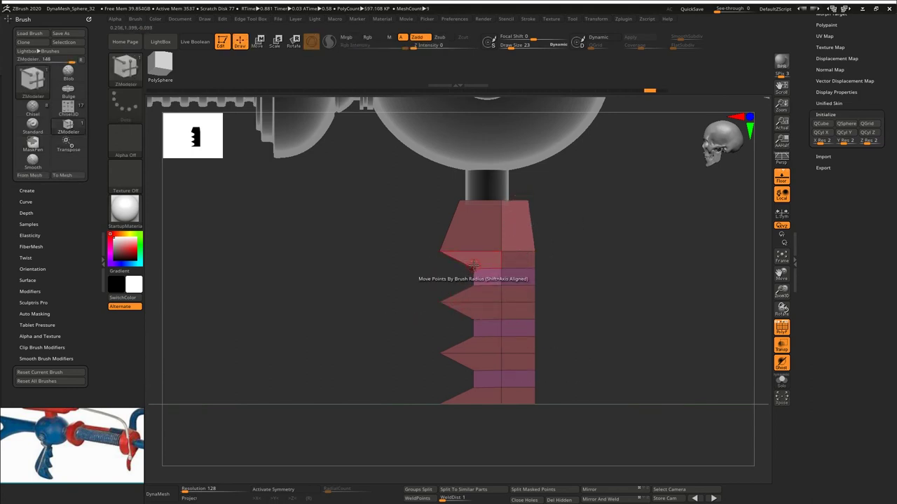
pyautogui.press('b')
pyautogui.press('m')
pyautogui.press('v')
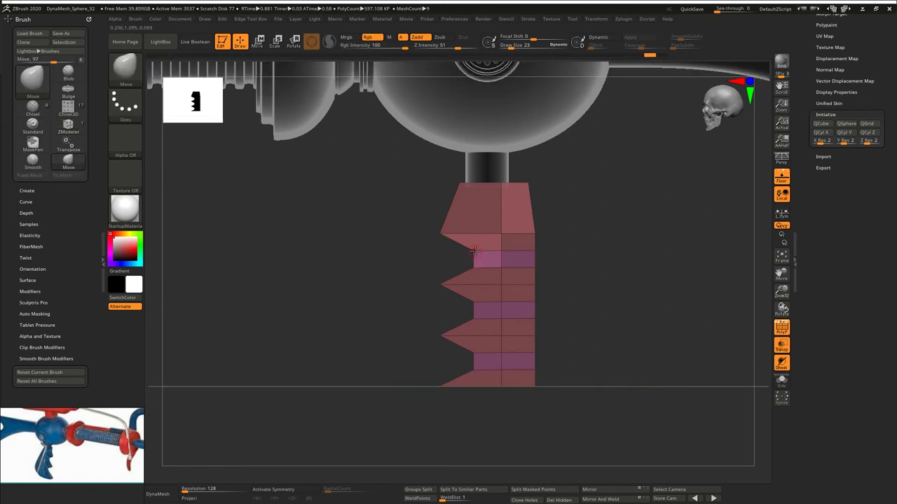
pyautogui.press('b')
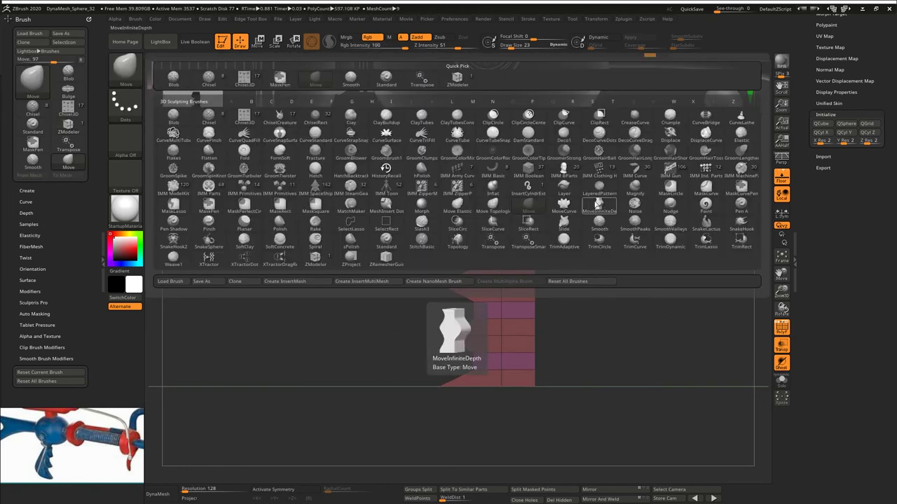
pyautogui.click(592, 205)
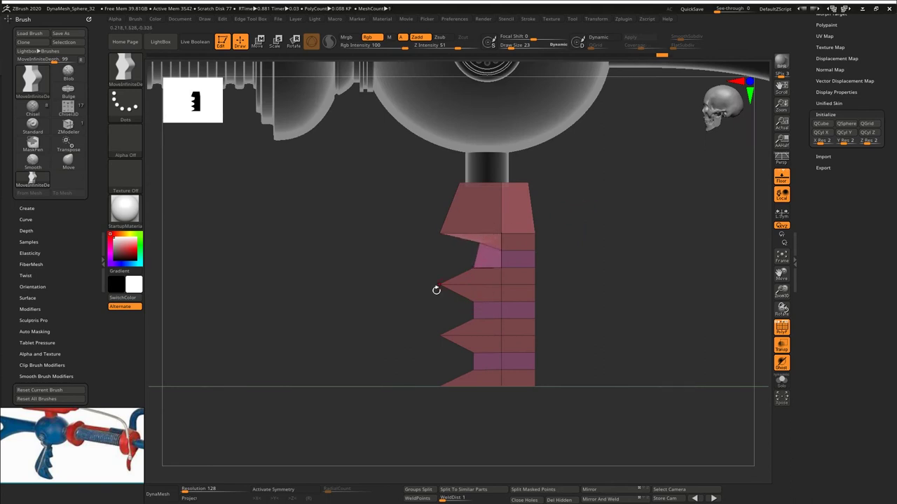
pyautogui.keyDown('ctrl'); pyautogui.moveTo(430, 295); pyautogui.dragTo(398, 335); pyautogui.keyUp('ctrl')
pyautogui.moveTo(481, 286); pyautogui.dragTo(481, 284)
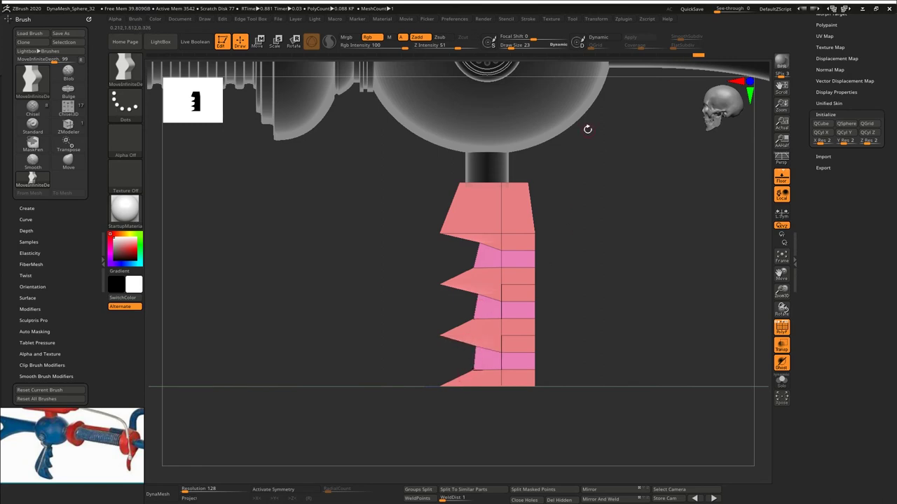
# Step: Turn on the dynamic subdivision preview and view the grip from below
pyautogui.click(603, 38)
pyautogui.moveTo(611, 259); pyautogui.dragTo(596, 202)
pyautogui.moveTo(535, 310); pyautogui.dragTo(525, 276)
# Step: Extrude the grip's bottom face downward with ZModeler to add a base section in its own polygroup
pyautogui.press('b')
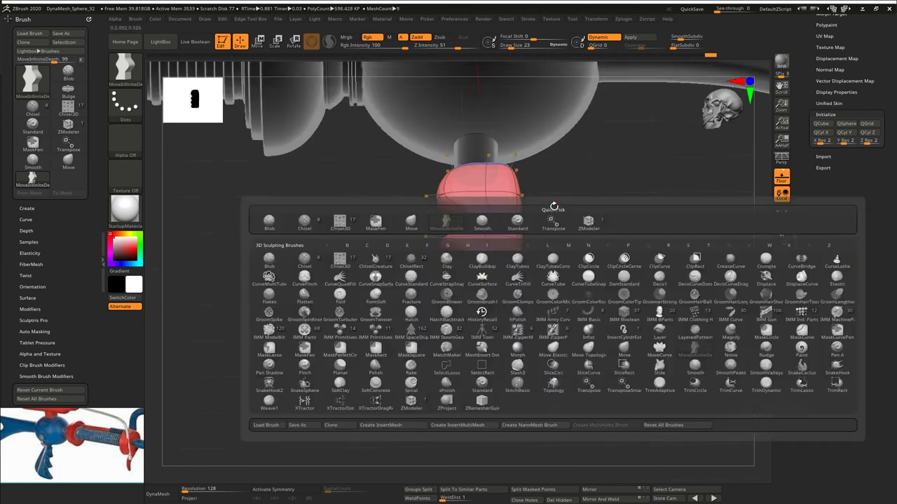
pyautogui.press('z')
pyautogui.press('m')
pyautogui.press('space')
pyautogui.click(555, 296)
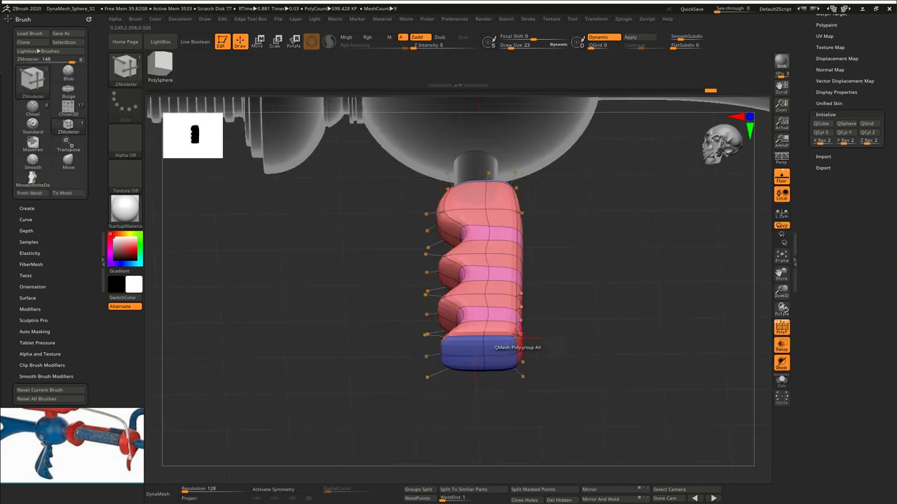
pyautogui.moveTo(497, 349); pyautogui.dragTo(496, 369)
pyautogui.hotkey('ctrl', 'z')
pyautogui.press('space')
pyautogui.click(491, 331)
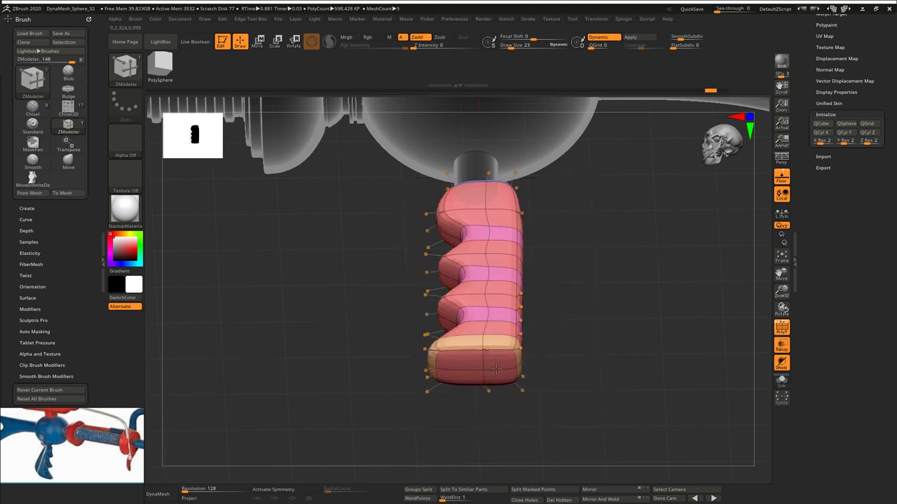
pyautogui.keyDown('shift'); pyautogui.moveTo(581, 258); pyautogui.dragTo(559, 269); pyautogui.keyUp('shift')
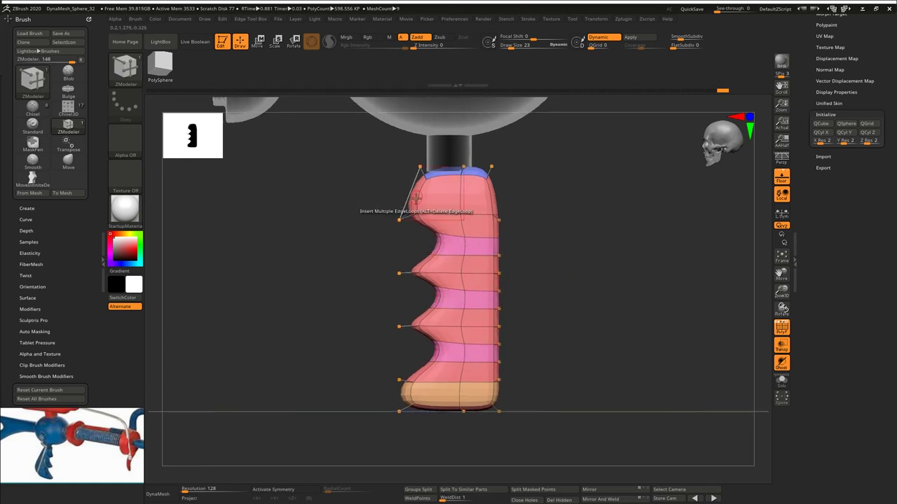
# Step: Turn off the smooth preview, mask the grip except its top edges, and lower them to shorten the top section
pyautogui.hotkey('shift', 'f')
pyautogui.hotkey('shift', 'f')
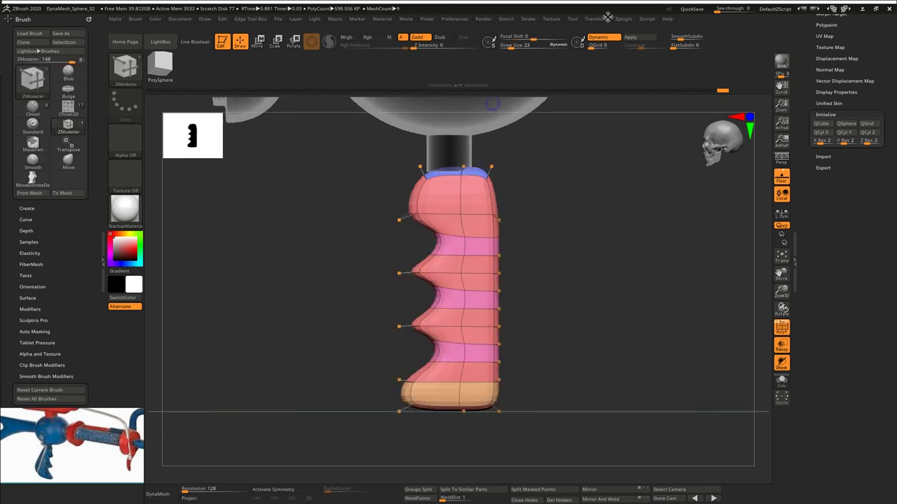
pyautogui.click(611, 39)
pyautogui.keyDown('ctrl'); pyautogui.moveTo(483, 185); pyautogui.dragTo(479, 203, button='right'); pyautogui.keyUp('ctrl')
pyautogui.keyDown('ctrl'); pyautogui.moveTo(546, 164); pyautogui.dragTo(401, 128); pyautogui.keyUp('ctrl')
pyautogui.keyDown('ctrl'); pyautogui.click(400, 128); pyautogui.keyUp('ctrl')
pyautogui.press('w')
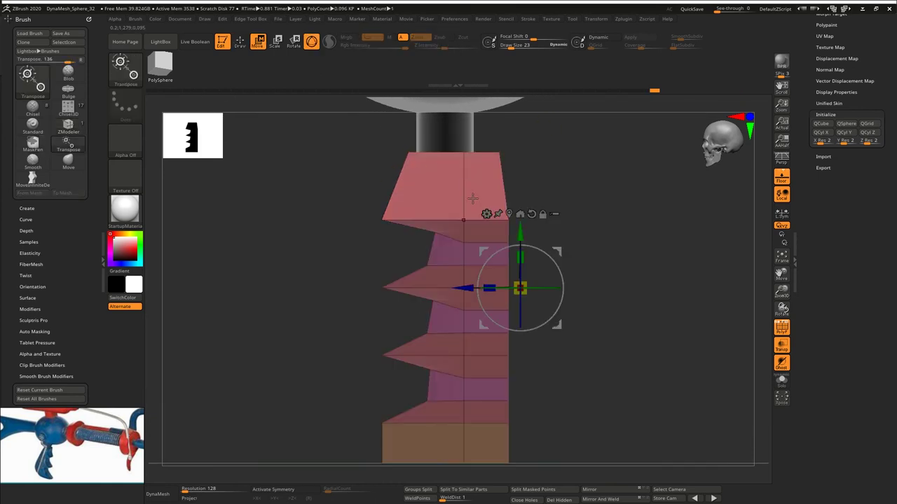
pyautogui.moveTo(522, 227); pyautogui.dragTo(531, 272)
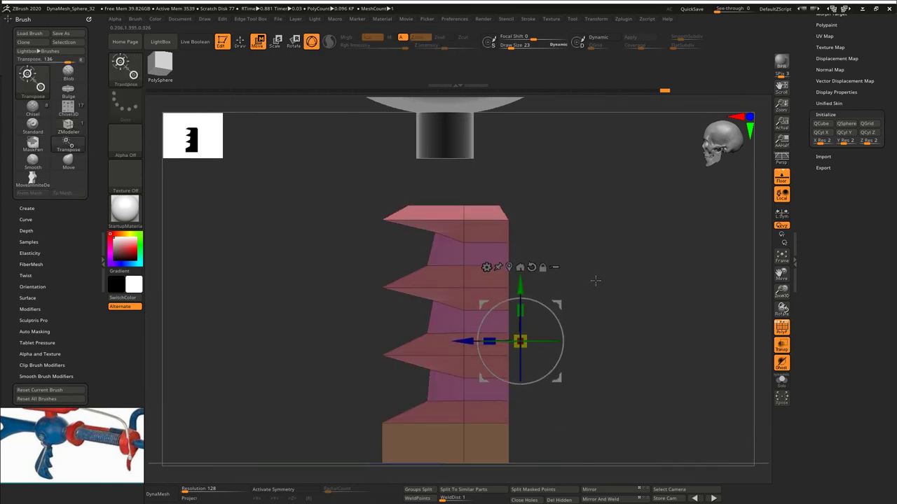
pyautogui.keyDown('ctrl'); pyautogui.moveTo(595, 281); pyautogui.dragTo(614, 300); pyautogui.keyUp('ctrl')
# Step: Restore the smooth preview, raise the grip against the connector, and shift it slightly forward
pyautogui.click(604, 38)
pyautogui.moveTo(521, 285); pyautogui.dragTo(521, 234)
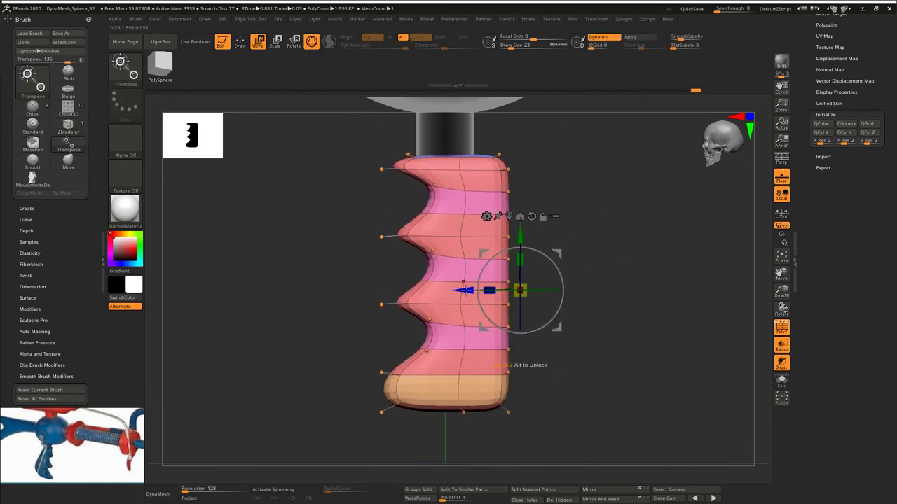
pyautogui.moveTo(466, 290); pyautogui.dragTo(449, 290)
# Step: Add a Deformer cage to the grip and narrow its top across the width in front view
pyautogui.moveTo(602, 209)
pyautogui.mouseDown()
pyautogui.moveTo(609, 212)
pyautogui.moveTo(584, 227)
pyautogui.mouseUp()
pyautogui.press('q')
pyautogui.press('w')
pyautogui.click(421, 234)
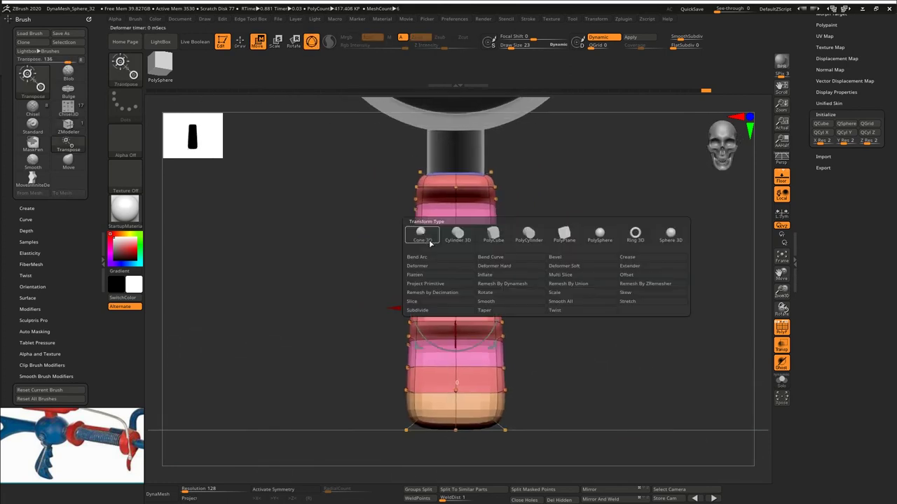
pyautogui.click(477, 267)
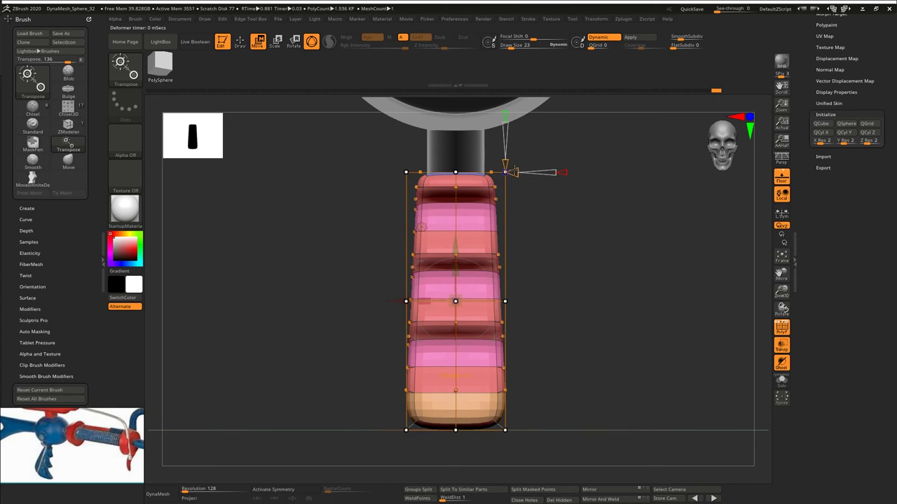
pyautogui.moveTo(515, 171); pyautogui.dragTo(529, 203)
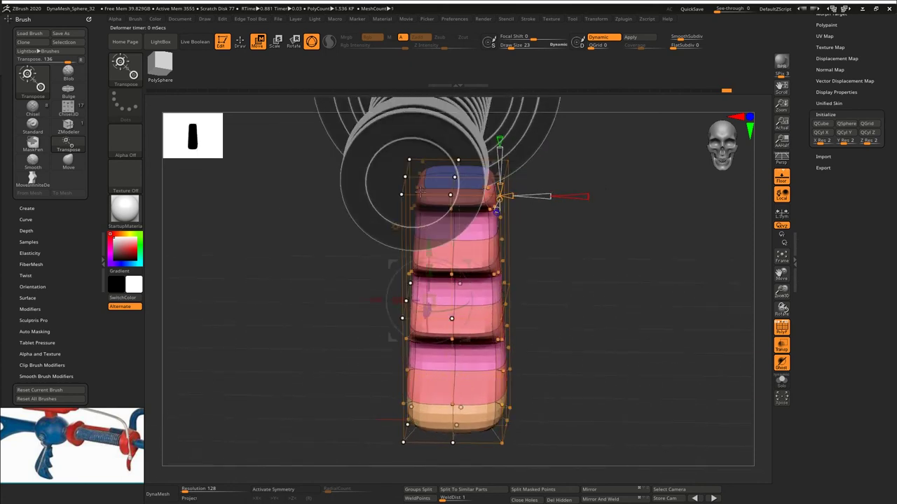
pyautogui.keyDown('shift'); pyautogui.moveTo(376, 254); pyautogui.dragTo(390, 209); pyautogui.keyUp('shift')
pyautogui.keyDown('ctrl'); pyautogui.moveTo(367, 136); pyautogui.dragTo(419, 202); pyautogui.keyUp('ctrl')
pyautogui.moveTo(350, 172); pyautogui.dragTo(358, 171)
pyautogui.keyDown('ctrl'); pyautogui.moveTo(395, 432); pyautogui.dragTo(427, 407); pyautogui.keyUp('ctrl')
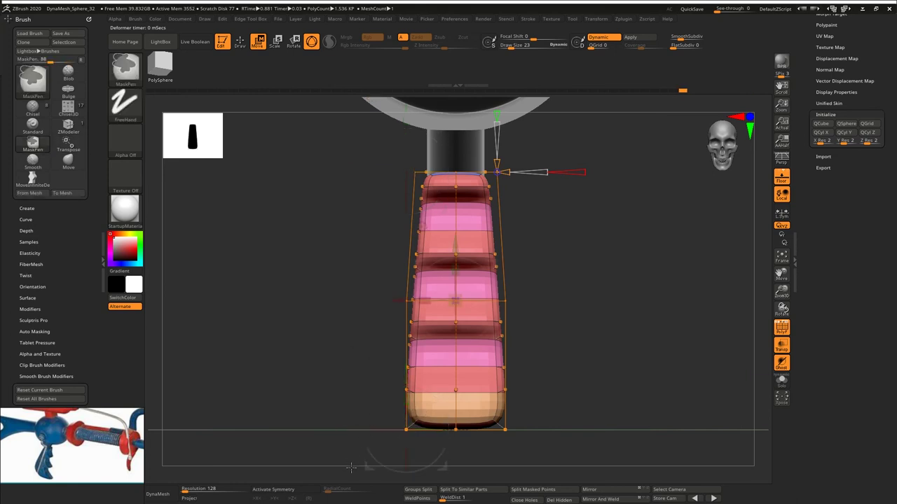
pyautogui.moveTo(346, 428)
pyautogui.mouseDown()
pyautogui.moveTo(365, 429)
pyautogui.moveTo(345, 429)
pyautogui.mouseUp()
# Step: Raise the cage's lower rear corner and pull its middle rear points outward to give the grip a curved back
pyautogui.moveTo(385, 378); pyautogui.dragTo(263, 378)
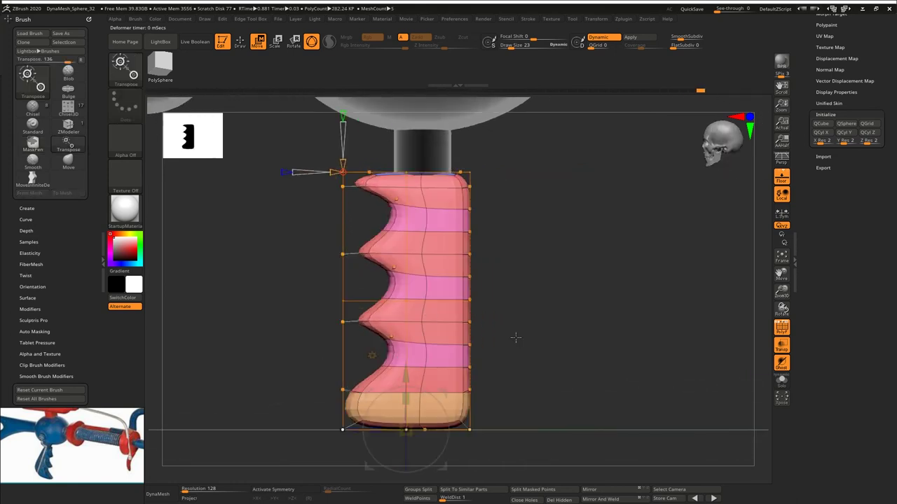
pyautogui.keyDown('alt'); pyautogui.moveTo(514, 336); pyautogui.dragTo(506, 284); pyautogui.keyUp('alt')
pyautogui.keyDown('ctrl'); pyautogui.moveTo(512, 358); pyautogui.dragTo(450, 394); pyautogui.keyUp('ctrl')
pyautogui.moveTo(502, 331)
pyautogui.mouseDown()
pyautogui.moveTo(507, 315)
pyautogui.moveTo(454, 205)
pyautogui.moveTo(502, 211)
pyautogui.mouseUp()
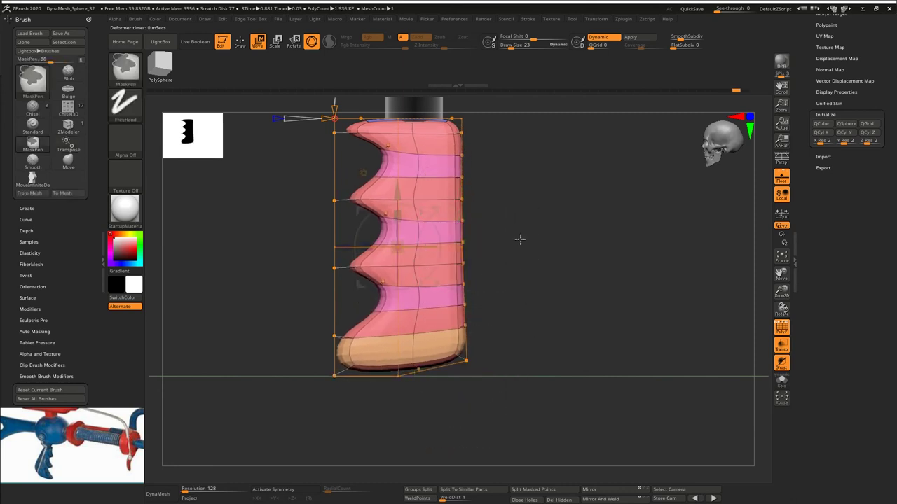
pyautogui.keyDown('ctrl'); pyautogui.moveTo(525, 291); pyautogui.dragTo(545, 247); pyautogui.keyUp('ctrl')
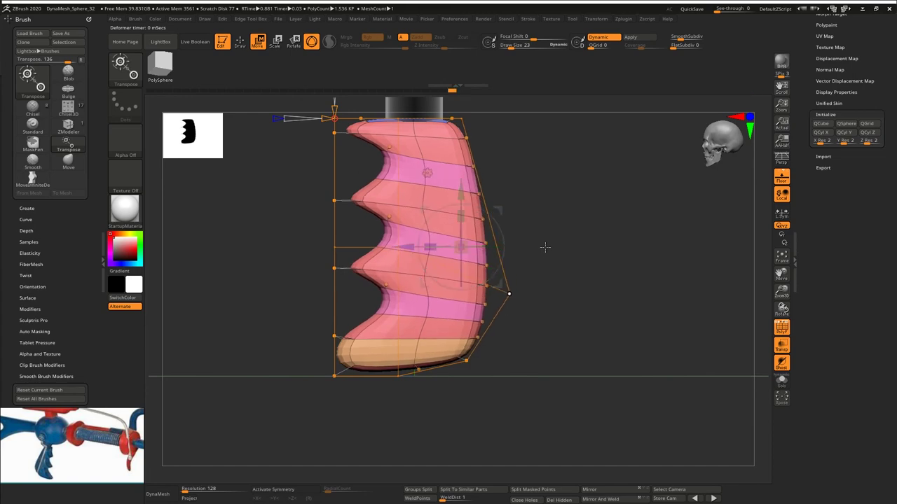
pyautogui.keyDown('alt'); pyautogui.moveTo(545, 170); pyautogui.dragTo(535, 252); pyautogui.keyUp('alt')
pyautogui.keyDown('ctrl'); pyautogui.moveTo(496, 185); pyautogui.dragTo(434, 220); pyautogui.keyUp('ctrl')
pyautogui.moveTo(488, 162); pyautogui.dragTo(488, 162)
pyautogui.moveTo(568, 291)
pyautogui.mouseDown()
pyautogui.moveTo(546, 309)
pyautogui.moveTo(591, 293)
pyautogui.moveTo(560, 297)
pyautogui.mouseUp()
# Step: Assign new polygroups to the grip with Groups By Normals
pyautogui.press('q')
pyautogui.moveTo(560, 298); pyautogui.dragTo(544, 306)
pyautogui.press('5')
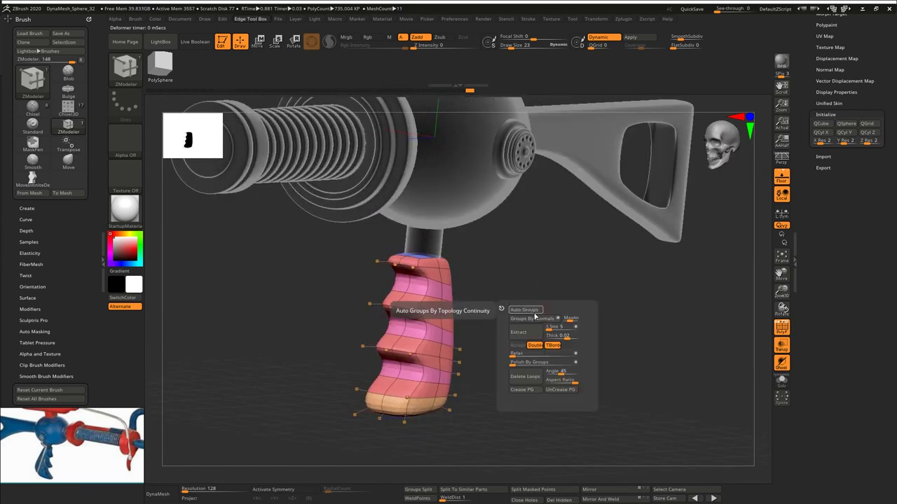
pyautogui.click(535, 318)
pyautogui.keyDown('alt'); pyautogui.moveTo(534, 254); pyautogui.dragTo(538, 320); pyautogui.keyUp('alt')
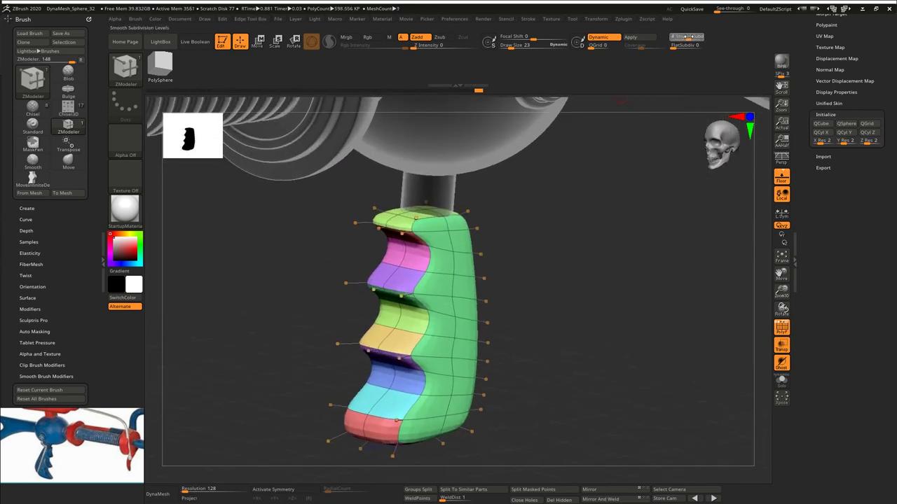
pyautogui.moveTo(622, 305)
pyautogui.mouseDown()
pyautogui.moveTo(603, 309)
pyautogui.moveTo(617, 320)
pyautogui.moveTo(623, 310)
pyautogui.moveTo(597, 314)
pyautogui.moveTo(624, 316)
pyautogui.mouseUp()
# Step: Set the Bevel Width to 0.02862 in the geometry crease settings and crease the grip's polygroup borders
pyautogui.moveTo(810, 48); pyautogui.dragTo(810, 294)
pyautogui.click(825, 104)
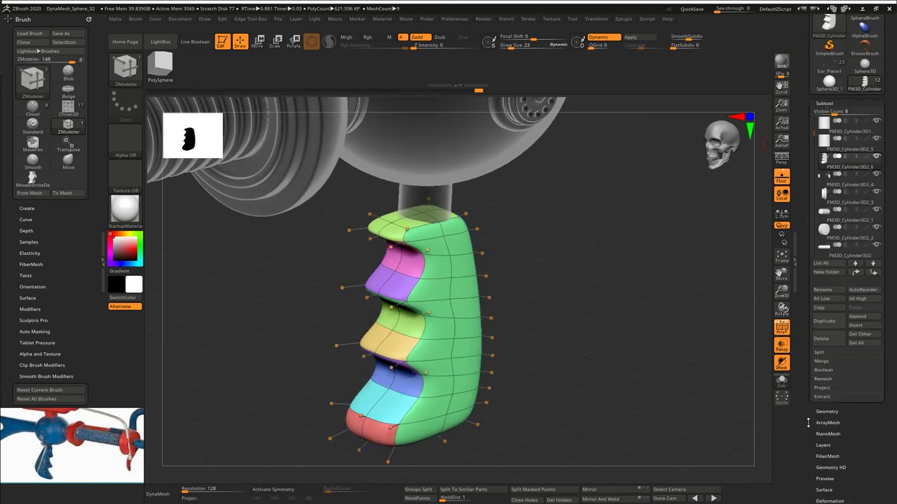
pyautogui.click(826, 412)
pyautogui.moveTo(857, 273); pyautogui.dragTo(837, 282)
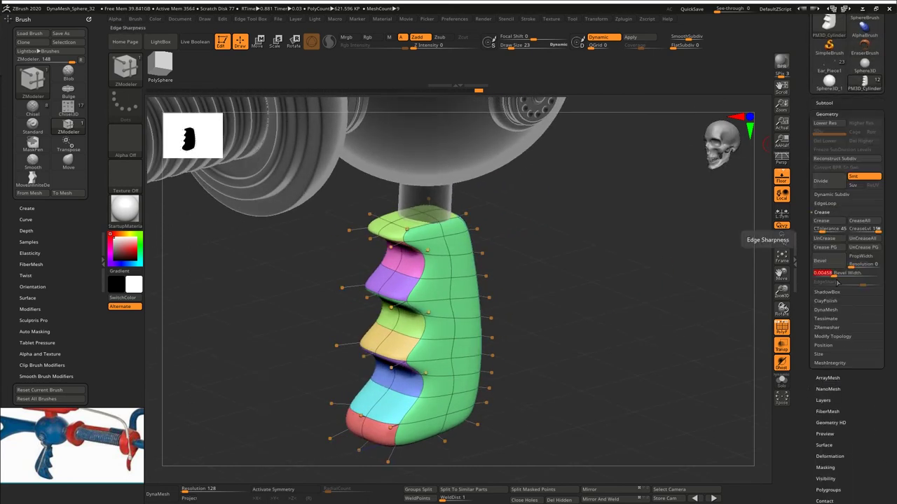
pyautogui.click(844, 204)
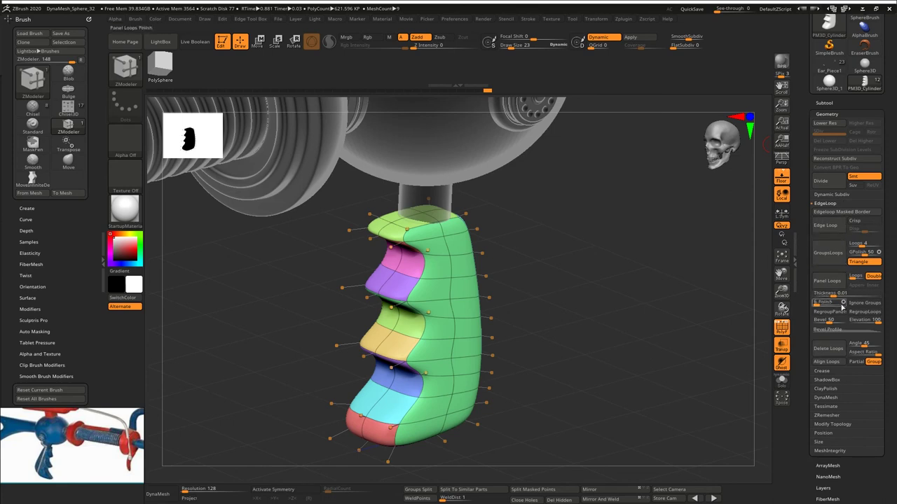
pyautogui.click(830, 371)
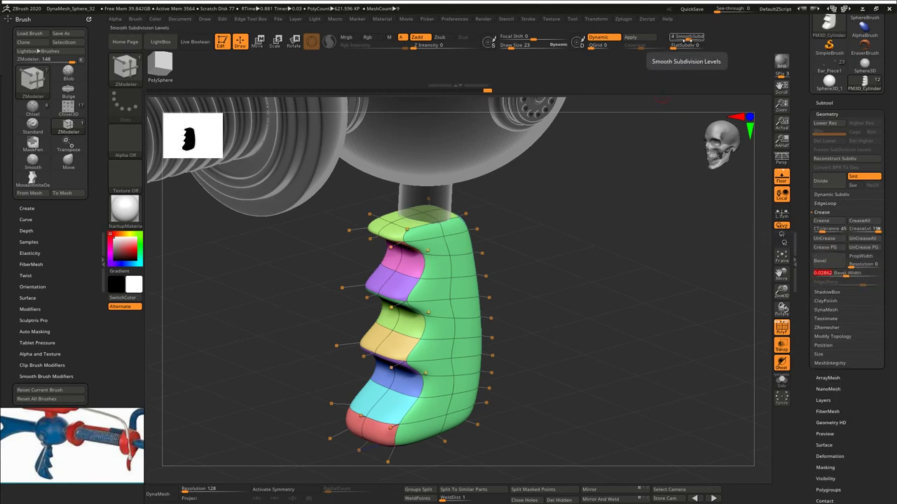
pyautogui.click(677, 37)
pyautogui.press('3')
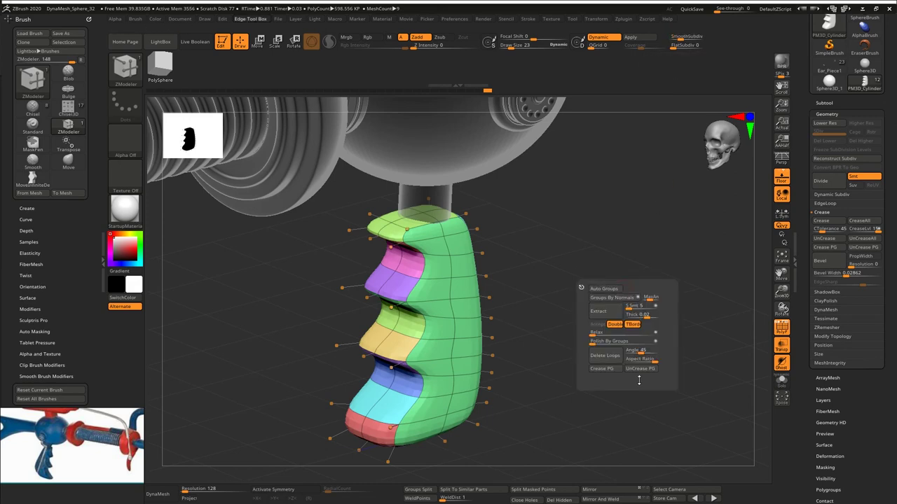
pyautogui.click(611, 371)
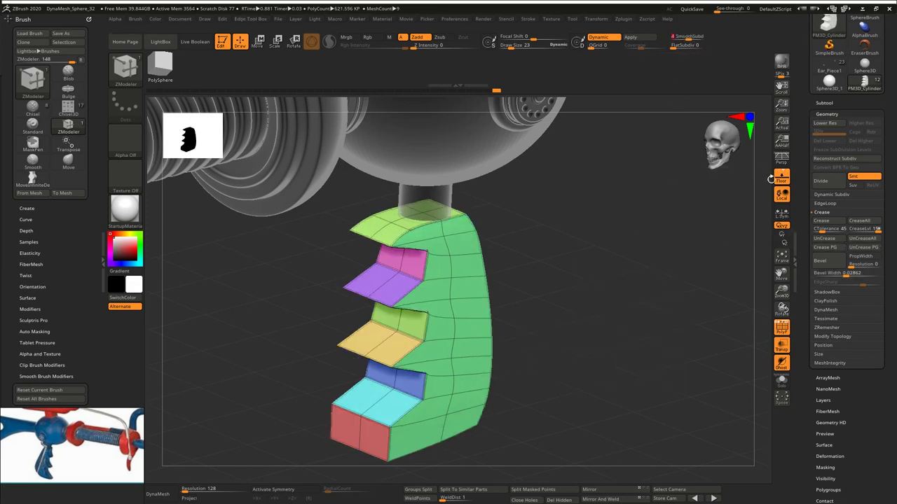
# Step: Bevel the grip's creased edges with a Bevel Width of 0.08179 and check the rounded finger grooves
pyautogui.moveTo(846, 274); pyautogui.dragTo(856, 276)
pyautogui.click(782, 329)
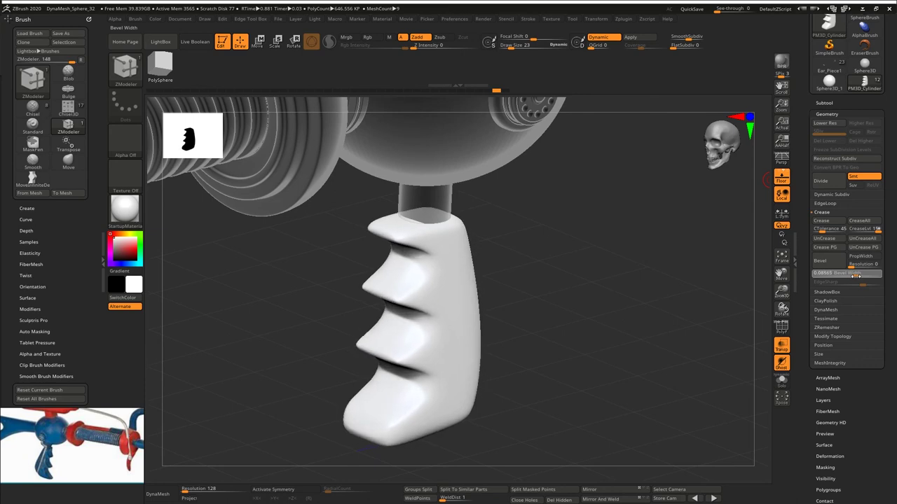
pyautogui.moveTo(503, 243); pyautogui.dragTo(495, 233)
pyautogui.click(781, 329)
pyautogui.moveTo(558, 223); pyautogui.dragTo(625, 278)
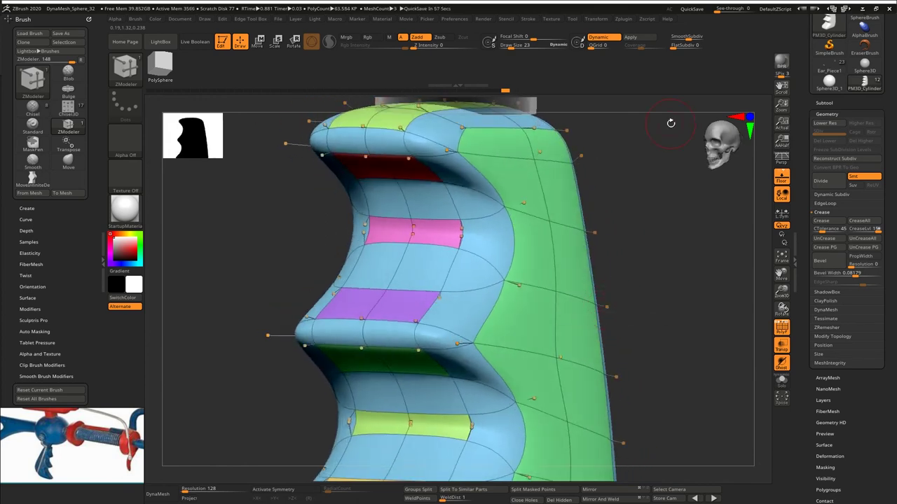
pyautogui.moveTo(606, 206)
pyautogui.mouseDown()
pyautogui.moveTo(682, 254)
pyautogui.moveTo(649, 88)
pyautogui.mouseUp()
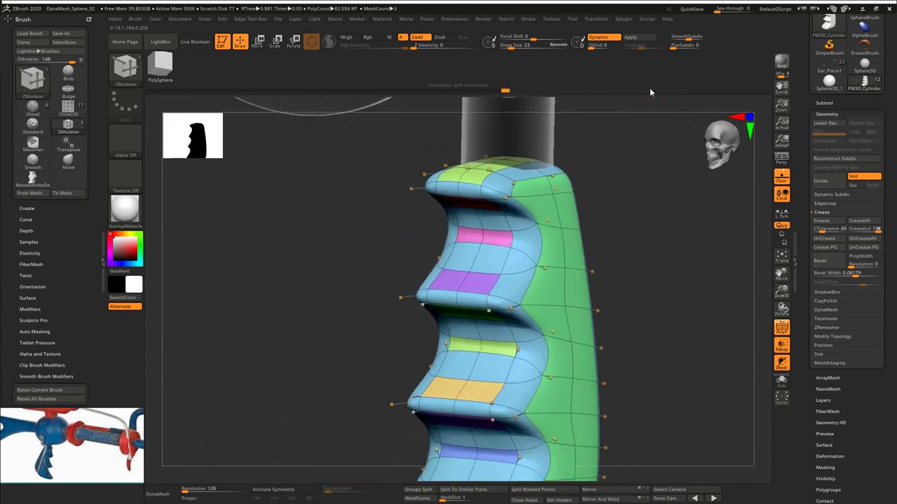
pyautogui.hotkey('shift', 'f')
pyautogui.hotkey('shift', 'f')
# Step: Activate X symmetry and insert single edge loops lengthwise down the grip's front with the ZModeler edge Insert action
pyautogui.click(600, 38)
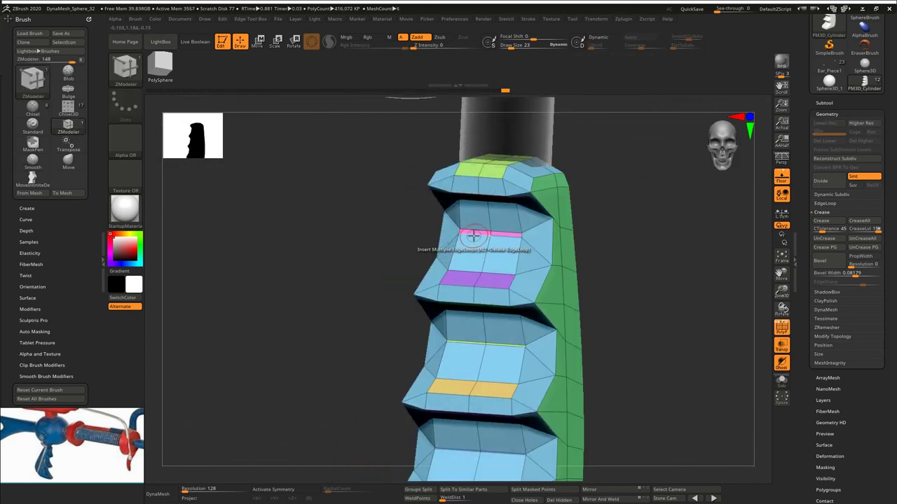
pyautogui.moveTo(473, 235); pyautogui.dragTo(577, 399, button='right')
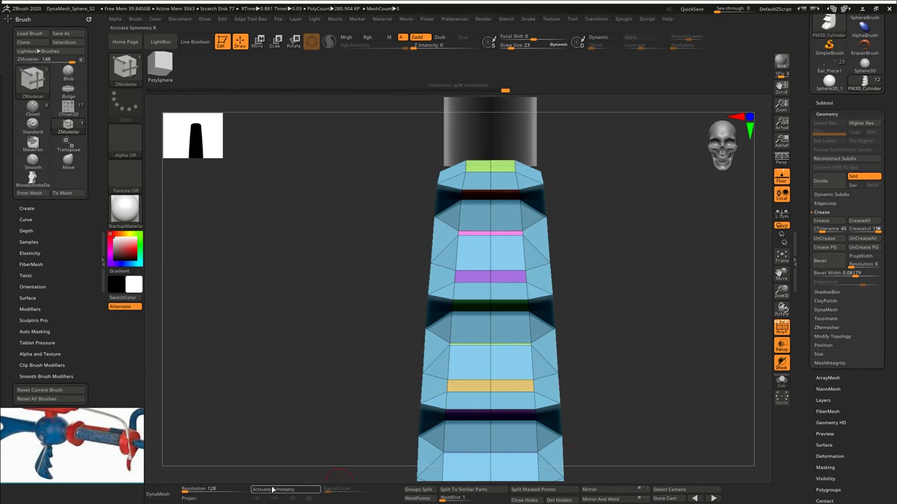
pyautogui.press('space')
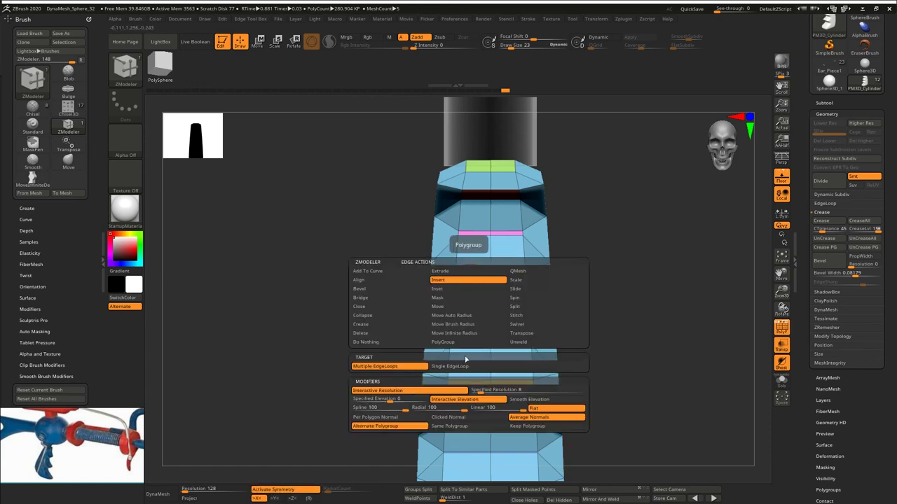
pyautogui.click(463, 366)
pyautogui.moveTo(461, 274); pyautogui.dragTo(744, 271, button='right')
pyautogui.moveTo(685, 237); pyautogui.dragTo(620, 202, button='right')
pyautogui.keyDown('ctrl'); pyautogui.moveTo(620, 202); pyautogui.dragTo(620, 283, button='right'); pyautogui.keyUp('ctrl')
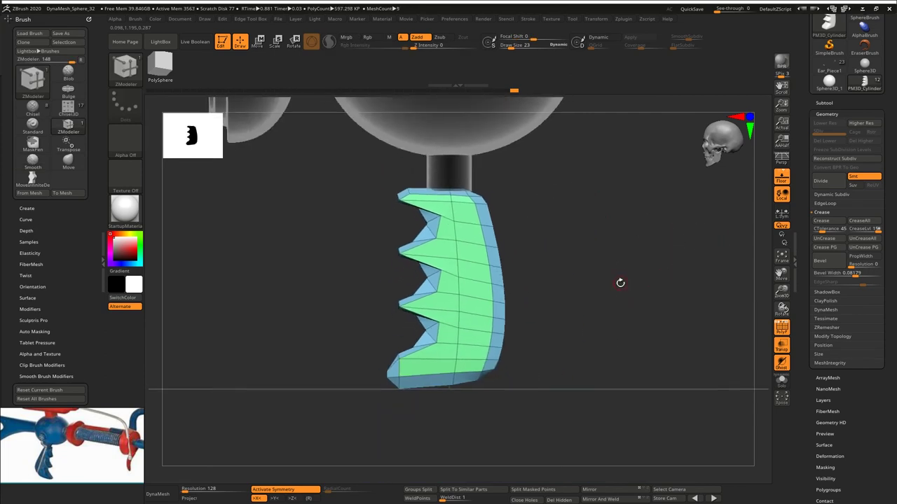
# Step: Preview the grip with dynamic subdivision and no polyframe, and examine the smoothed finger grooves from several angles
pyautogui.click(614, 41)
pyautogui.moveTo(592, 234); pyautogui.dragTo(614, 264, button='right')
pyautogui.keyDown('ctrl'); pyautogui.moveTo(614, 263); pyautogui.dragTo(612, 252, button='right'); pyautogui.keyUp('ctrl')
pyautogui.hotkey('shift', 'f')
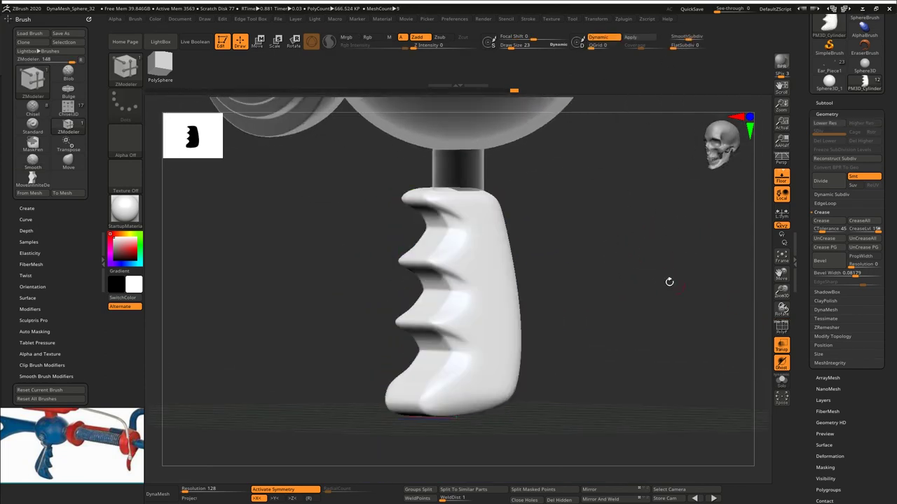
pyautogui.moveTo(669, 282); pyautogui.dragTo(648, 286, button='right')
pyautogui.keyDown('ctrl'); pyautogui.moveTo(648, 286); pyautogui.dragTo(640, 202, button='right'); pyautogui.keyUp('ctrl')
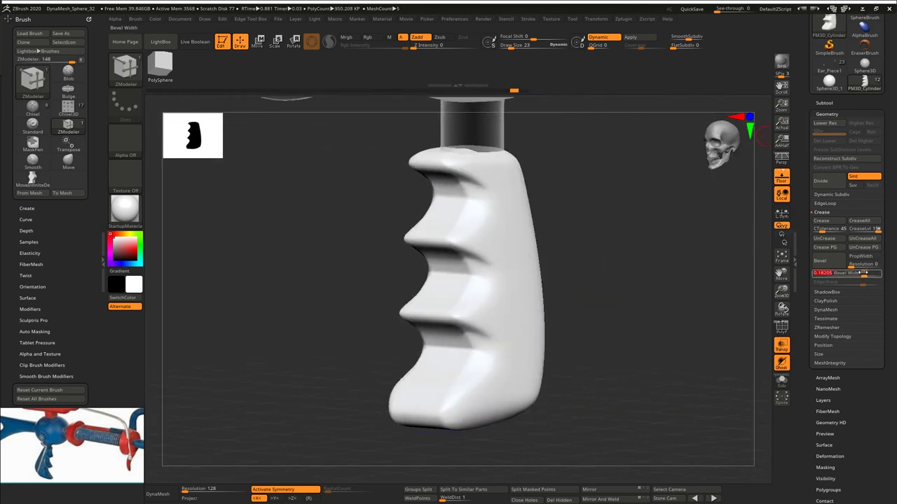
# Step: Set the Bevel Width to 0.01733 and try creasing the grip's polygroup borders
pyautogui.hotkey('shift', 'f')
pyautogui.click(612, 39)
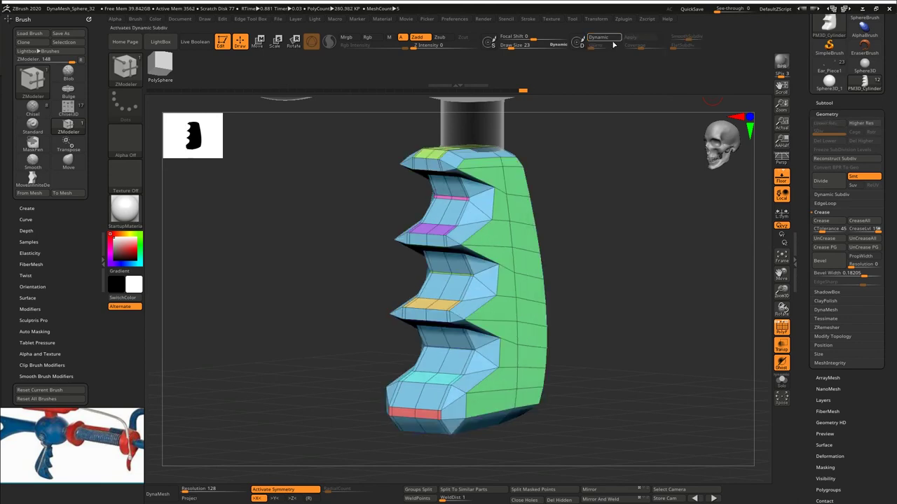
pyautogui.click(601, 36)
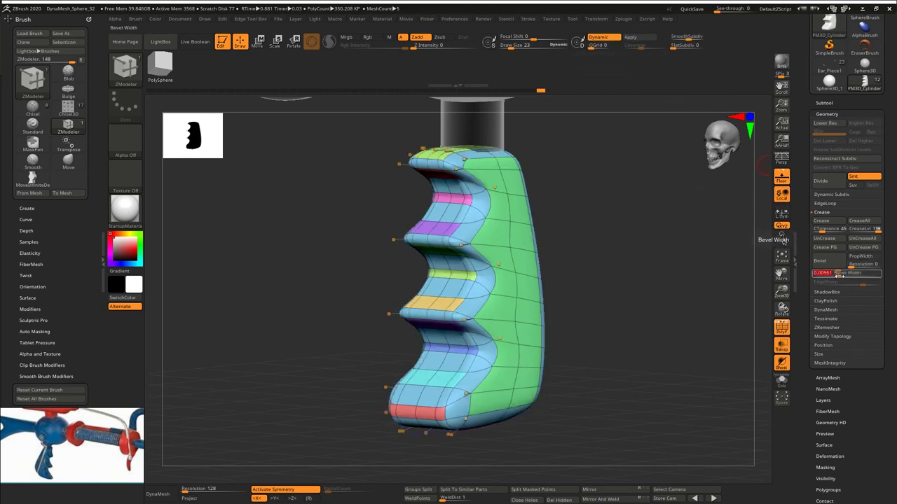
pyautogui.hotkey('ctrl', 'e')
pyautogui.click(811, 357)
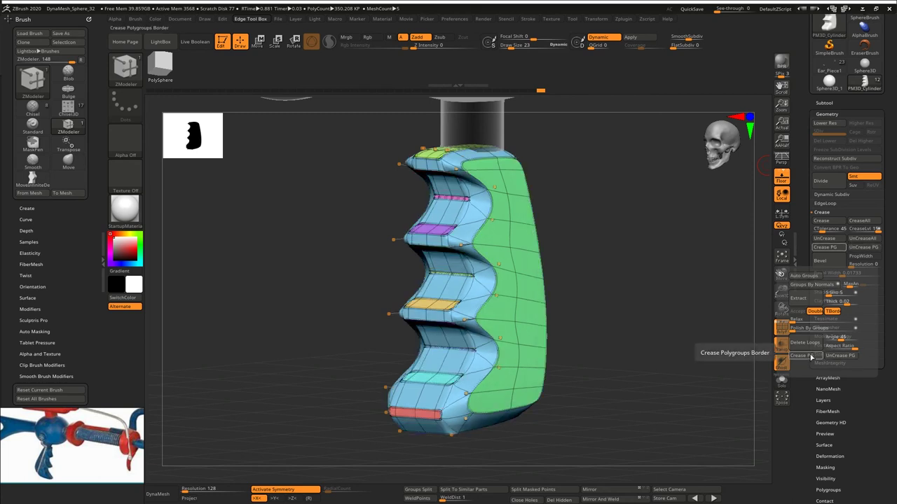
# Step: Regroup the grip with Groups By Normals, giving the grooves and finger ridges separate polygroups
pyautogui.click(816, 285)
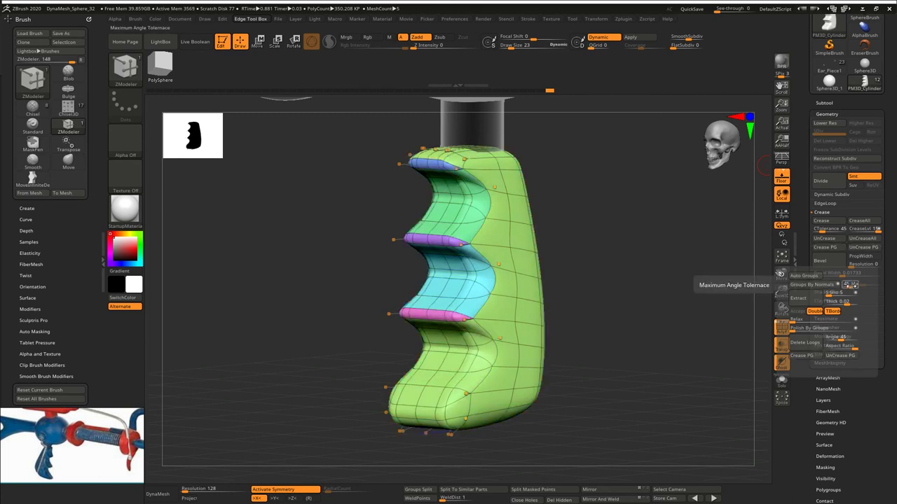
pyautogui.click(826, 287)
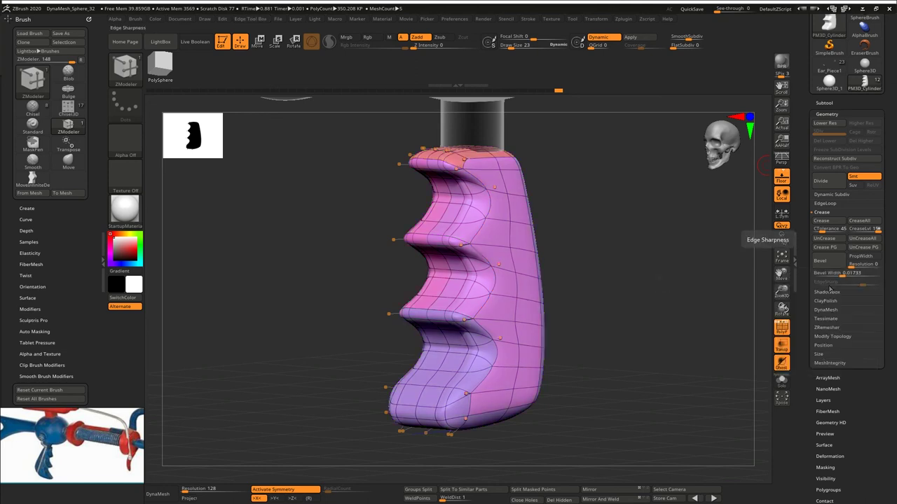
pyautogui.press('2')
pyautogui.click(678, 290)
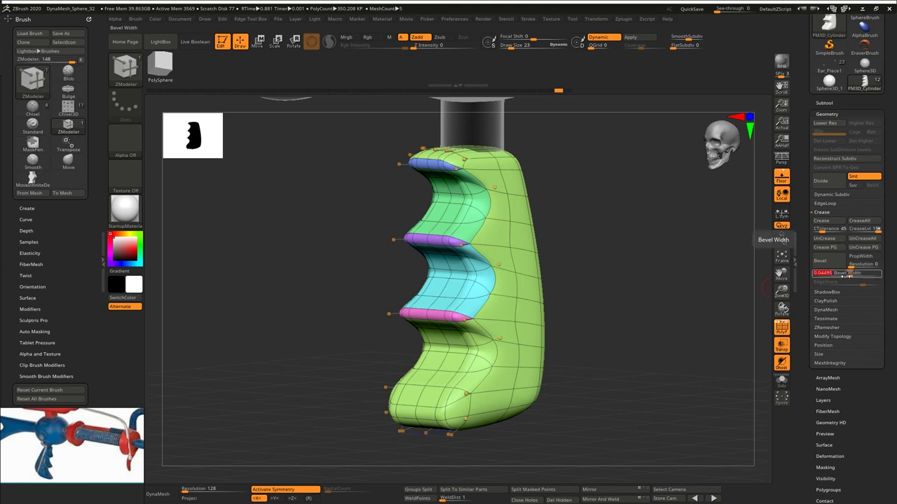
# Step: Set the Bevel Width to 0.07097 and bevel the grip's polygroup borders
pyautogui.press('2')
pyautogui.click(614, 386)
pyautogui.moveTo(829, 276); pyautogui.dragTo(853, 277)
pyautogui.click(823, 261)
# Step: Turn off the polyframe and transparency, and move the grip slightly upward toward the ball
pyautogui.moveTo(651, 280); pyautogui.dragTo(535, 243)
pyautogui.click(782, 327)
pyautogui.press('f')
pyautogui.press('f')
pyautogui.click(781, 345)
pyautogui.press('w')
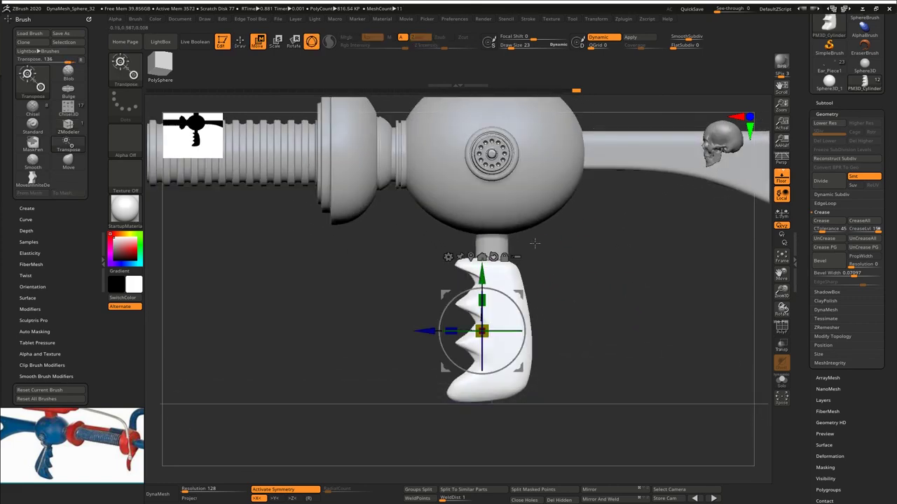
pyautogui.moveTo(482, 275); pyautogui.dragTo(482, 257)
# Step: Regroup the grip with Groups By Normals at a maximum angle of 15 and crease the new polygroup borders
pyautogui.moveTo(590, 278)
pyautogui.mouseDown()
pyautogui.moveTo(621, 284)
pyautogui.moveTo(580, 298)
pyautogui.moveTo(638, 229)
pyautogui.moveTo(657, 223)
pyautogui.mouseUp()
pyautogui.hotkey('shift', 'f')
pyautogui.press('q')
pyautogui.press('space')
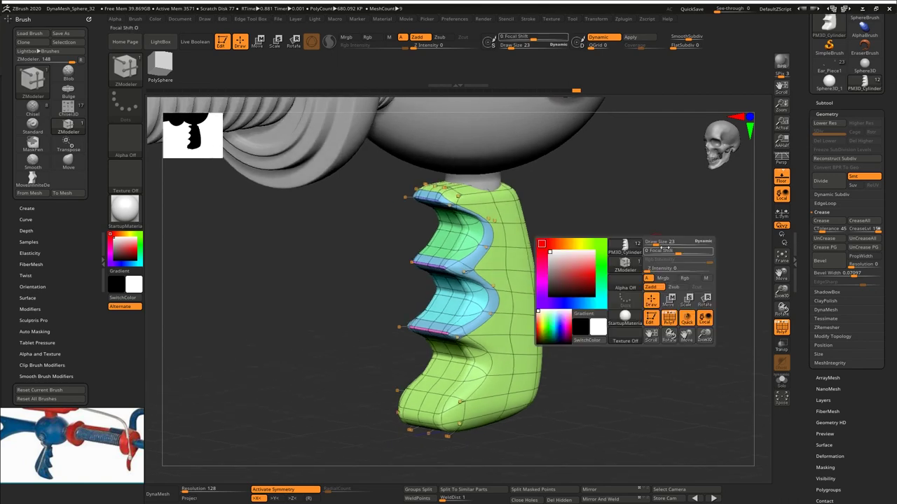
pyautogui.hotkey('ctrl', 'e')
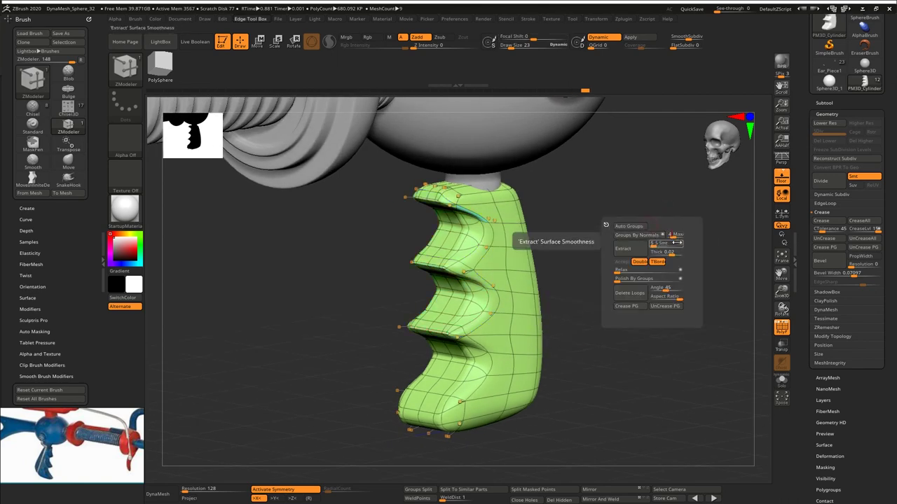
pyautogui.click(652, 237)
pyautogui.moveTo(675, 234); pyautogui.dragTo(671, 235)
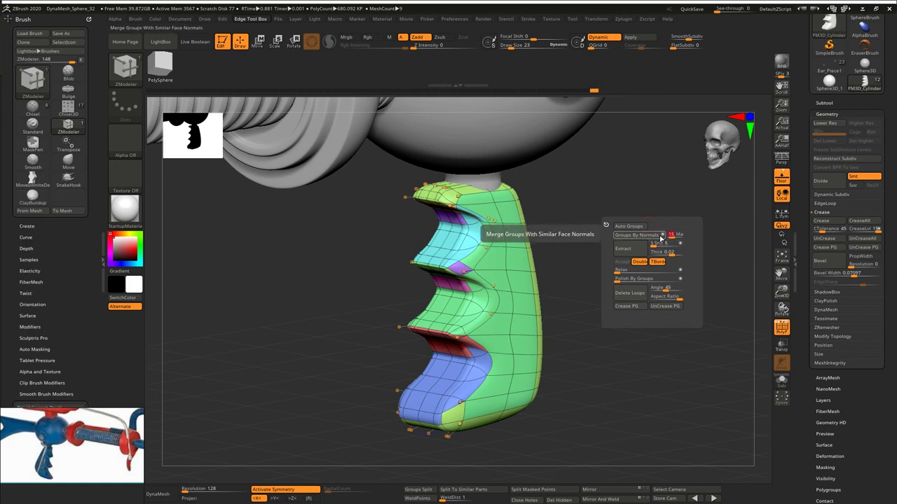
pyautogui.click(655, 237)
pyautogui.click(629, 307)
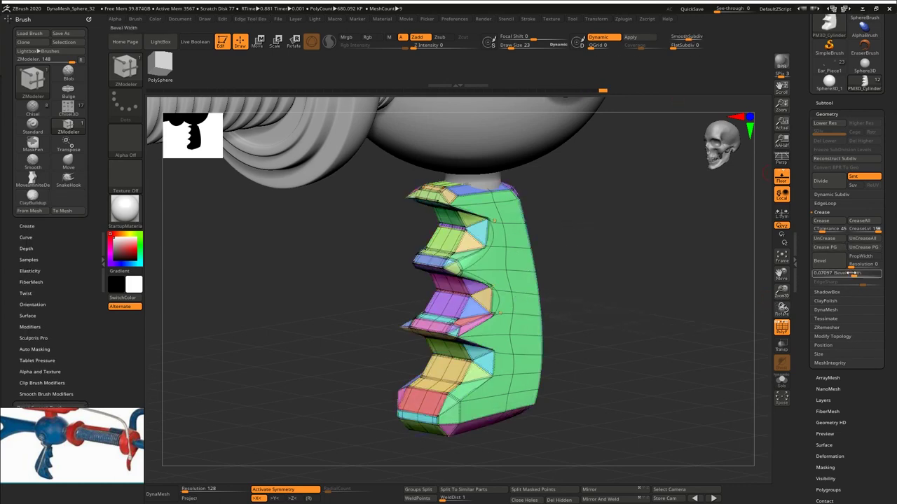
# Step: Set the Bevel Width to 0.01851 for the grip's creased borders and check the surface without the polyframe
pyautogui.moveTo(850, 273)
pyautogui.mouseDown()
pyautogui.moveTo(832, 277)
pyautogui.moveTo(842, 283)
pyautogui.mouseUp()
pyautogui.click(782, 327)
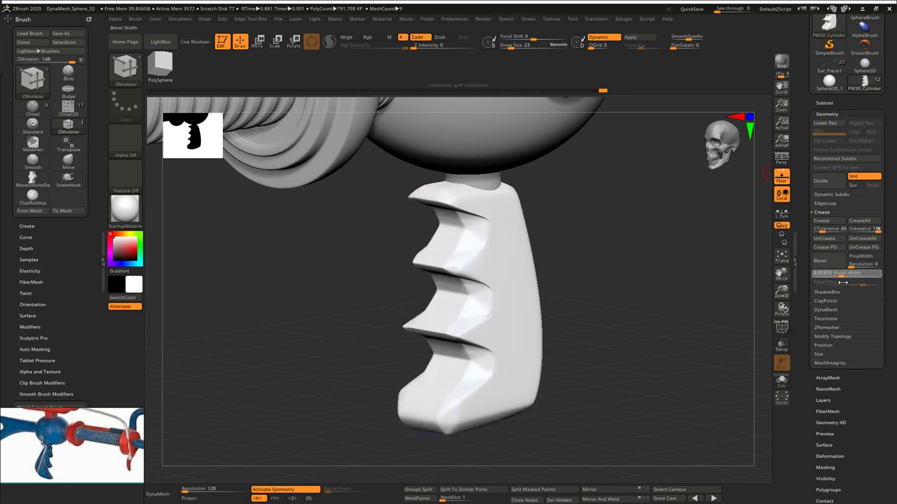
pyautogui.moveTo(597, 323); pyautogui.dragTo(691, 110)
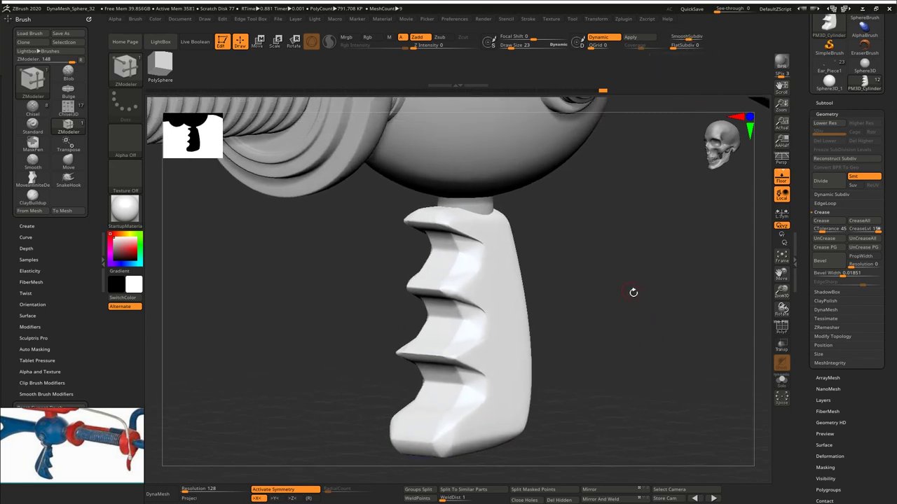
pyautogui.hotkey('alt', 'e')
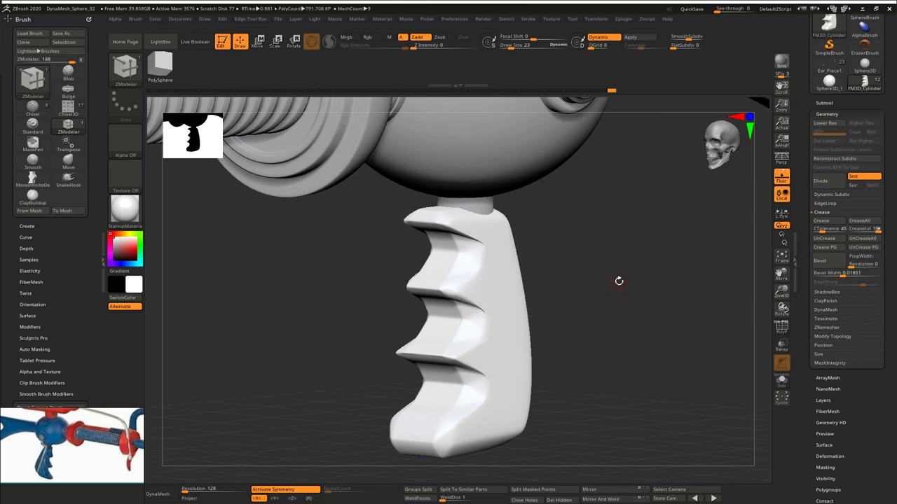
# Step: Adjust the grip's smooth subdivision level, merge it into one polygroup and inspect the finger grooves' topology in polyframe
pyautogui.hotkey('shift', 'f')
pyautogui.hotkey('shift', 'f')
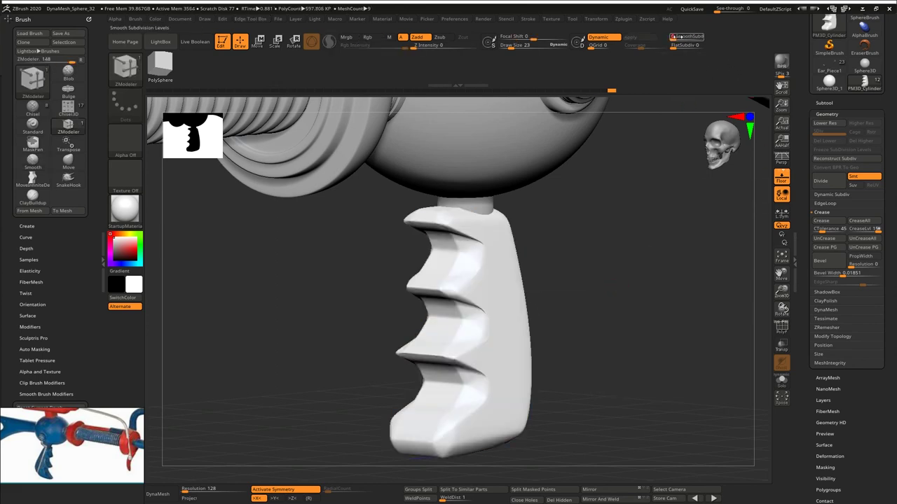
pyautogui.click(688, 35)
pyautogui.moveTo(608, 280); pyautogui.dragTo(620, 304)
pyautogui.click(782, 328)
pyautogui.keyDown('ctrl'); pyautogui.moveTo(530, 257); pyautogui.dragTo(610, 242, button='right'); pyautogui.keyUp('ctrl')
pyautogui.hotkey('shift', 'f')
pyautogui.hotkey('shift', 'f')
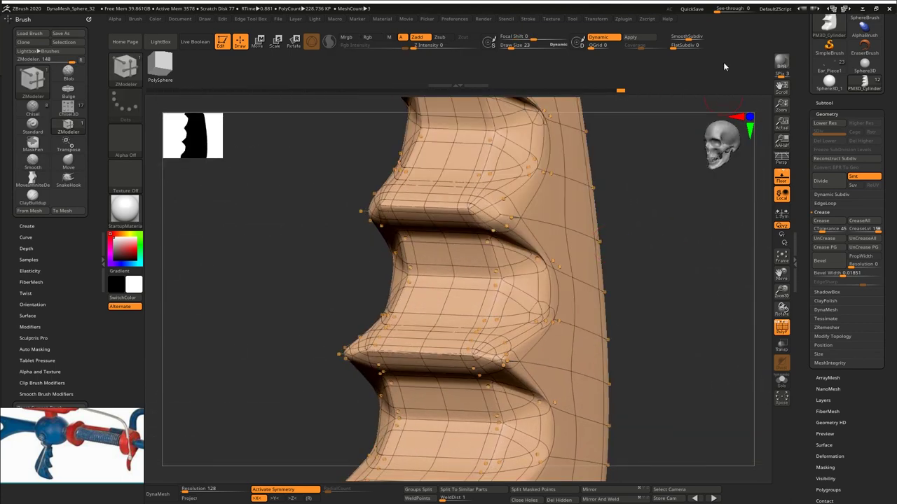
# Step: Convert the grip into a DynaMesh at resolution 128 and hide the polyframe
pyautogui.click(600, 39)
pyautogui.moveTo(506, 258); pyautogui.dragTo(559, 262, button='right')
pyautogui.moveTo(560, 262); pyautogui.dragTo(571, 280)
pyautogui.moveTo(571, 281)
pyautogui.mouseDown(button='right')
pyautogui.moveTo(538, 271)
pyautogui.moveTo(542, 262)
pyautogui.mouseUp(button='right')
pyautogui.click(620, 91)
pyautogui.moveTo(620, 91)
pyautogui.mouseDown()
pyautogui.moveTo(570, 95)
pyautogui.moveTo(619, 88)
pyautogui.mouseUp()
pyautogui.keyDown('ctrl'); pyautogui.moveTo(669, 284); pyautogui.dragTo(643, 312, button='right'); pyautogui.keyUp('ctrl')
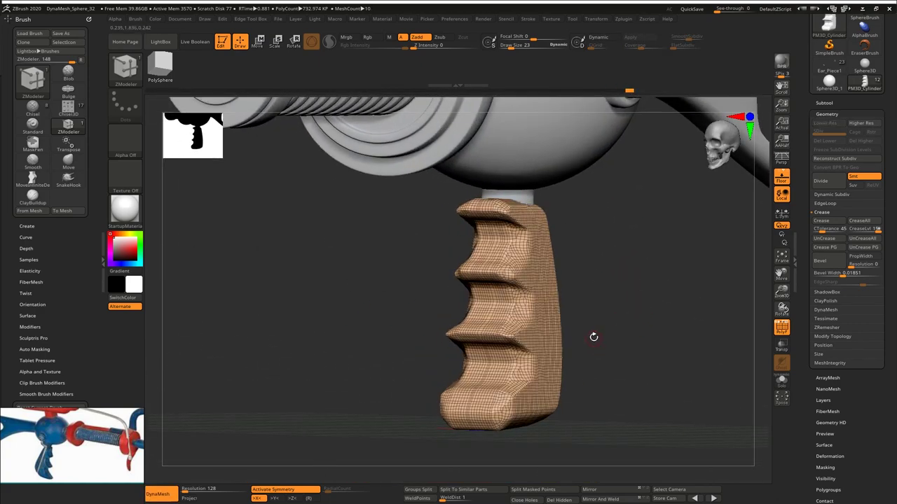
pyautogui.moveTo(593, 337); pyautogui.dragTo(625, 297)
pyautogui.hotkey('shift', 'f')
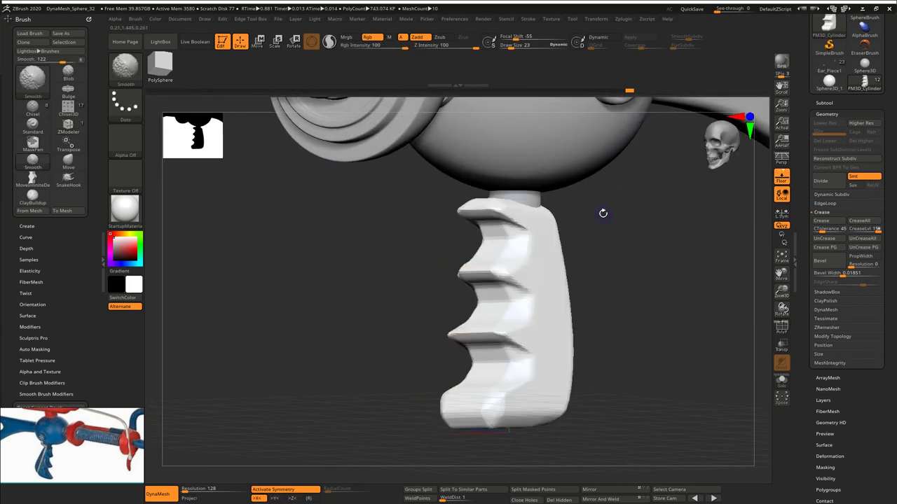
# Step: Switch to the Standard brush and enlarge its Draw Size to 236
pyautogui.moveTo(608, 350); pyautogui.dragTo(619, 271)
pyautogui.keyDown('ctrl'); pyautogui.moveTo(619, 270); pyautogui.dragTo(596, 263, button='right'); pyautogui.keyUp('ctrl')
pyautogui.press('space')
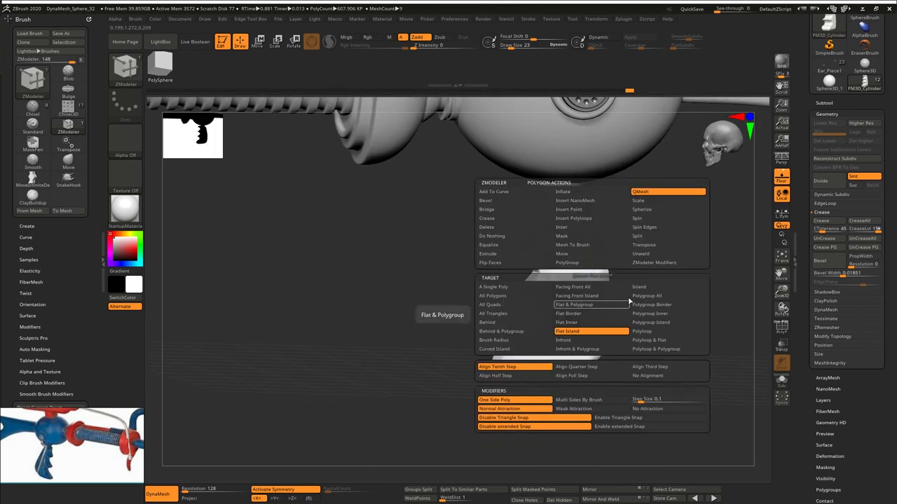
pyautogui.press('b')
pyautogui.press('s')
pyautogui.press('t')
pyautogui.press('space')
pyautogui.moveTo(623, 283); pyautogui.dragTo(642, 275)
pyautogui.moveTo(643, 276); pyautogui.dragTo(604, 263, button='right')
# Step: Smooth the grip's back, sides and finger grooves with large brush strokes until the bevelled edges are soft
pyautogui.keyDown('shift'); pyautogui.moveTo(561, 231); pyautogui.dragTo(597, 212); pyautogui.keyUp('shift')
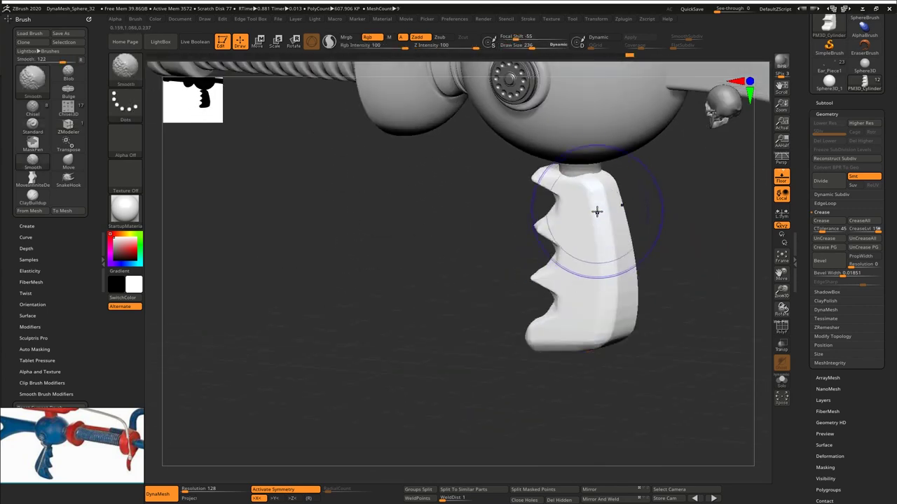
pyautogui.keyDown('shift'); pyautogui.moveTo(608, 326); pyautogui.dragTo(627, 266); pyautogui.keyUp('shift')
pyautogui.moveTo(585, 301); pyautogui.dragTo(616, 294, button='right')
pyautogui.moveTo(585, 193)
pyautogui.keyDown('shift'); pyautogui.mouseDown()
pyautogui.moveTo(567, 218)
pyautogui.moveTo(577, 189)
pyautogui.mouseUp(); pyautogui.keyUp('shift')
pyautogui.moveTo(568, 284); pyautogui.dragTo(634, 298, button='right')
pyautogui.moveTo(571, 287)
pyautogui.keyDown('shift'); pyautogui.mouseDown()
pyautogui.moveTo(547, 348)
pyautogui.moveTo(540, 339)
pyautogui.mouseUp(); pyautogui.keyUp('shift')
pyautogui.click(781, 178)
pyautogui.moveTo(676, 235); pyautogui.dragTo(629, 249, button='right')
pyautogui.moveTo(576, 280)
pyautogui.keyDown('shift'); pyautogui.mouseDown()
pyautogui.moveTo(589, 268)
pyautogui.moveTo(587, 232)
pyautogui.mouseUp(); pyautogui.keyUp('shift')
pyautogui.moveTo(604, 238); pyautogui.dragTo(584, 239, button='right')
pyautogui.keyDown('shift'); pyautogui.moveTo(603, 204); pyautogui.dragTo(583, 174, button='right'); pyautogui.keyUp('shift')
# Step: Clip the grip's lower back corner and underside with a curved ClipCurve stroke
pyautogui.keyDown('ctrl'); pyautogui.keyDown('shift'); pyautogui.click(125, 69); pyautogui.keyUp('shift'); pyautogui.keyUp('ctrl')
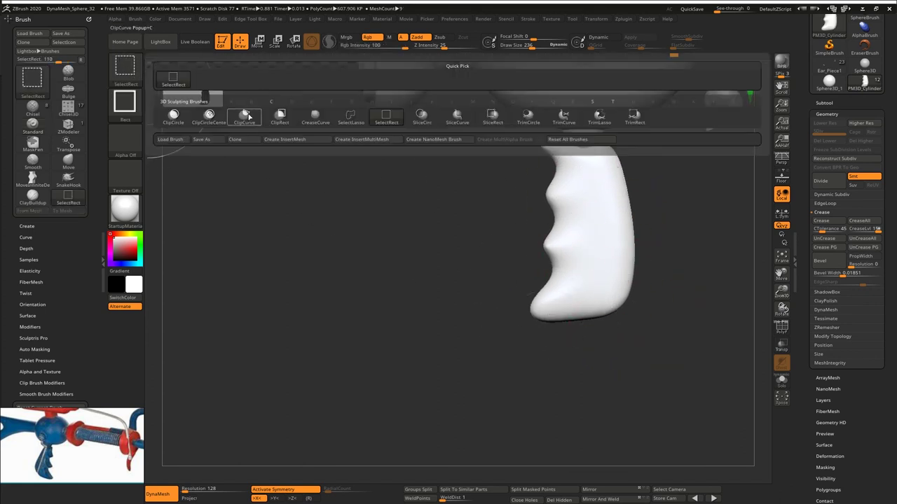
pyautogui.click(247, 117)
pyautogui.keyDown('ctrl'); pyautogui.keyDown('shift'); pyautogui.moveTo(690, 226); pyautogui.dragTo(656, 275); pyautogui.keyUp('shift'); pyautogui.keyUp('ctrl')
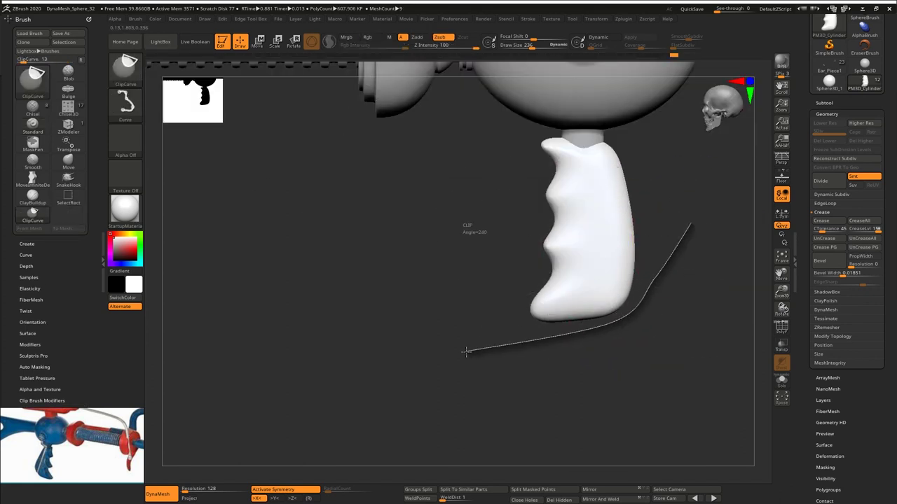
pyautogui.moveTo(467, 352)
pyautogui.keyDown('ctrl'); pyautogui.keyDown('shift'); pyautogui.mouseDown()
pyautogui.moveTo(420, 356)
pyautogui.moveTo(400, 334)
pyautogui.mouseUp(); pyautogui.keyUp('shift'); pyautogui.keyUp('ctrl')
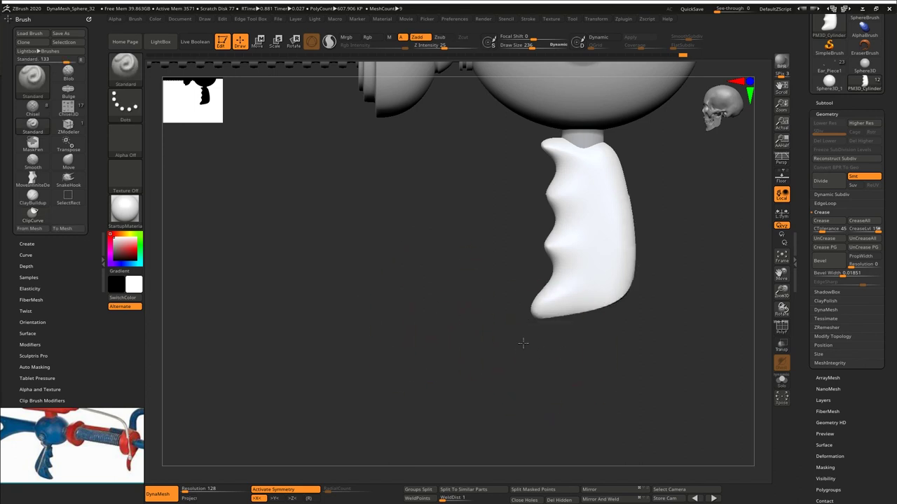
# Step: Clip the grip's three front finger grooves deeper with curved ClipCurve strokes from the side view
pyautogui.moveTo(524, 342)
pyautogui.mouseDown(button='right')
pyautogui.moveTo(632, 270)
pyautogui.moveTo(644, 344)
pyautogui.moveTo(566, 299)
pyautogui.moveTo(612, 292)
pyautogui.mouseUp(button='right')
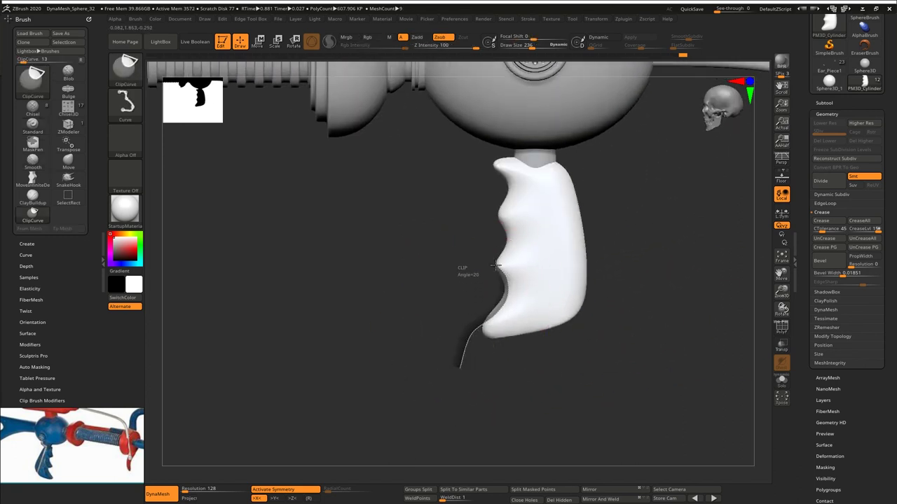
pyautogui.keyDown('ctrl'); pyautogui.keyDown('shift'); pyautogui.moveTo(476, 250); pyautogui.dragTo(475, 248); pyautogui.keyUp('shift'); pyautogui.keyUp('ctrl')
pyautogui.keyDown('ctrl'); pyautogui.keyDown('shift'); pyautogui.moveTo(471, 283); pyautogui.dragTo(495, 260); pyautogui.keyUp('shift'); pyautogui.keyUp('ctrl')
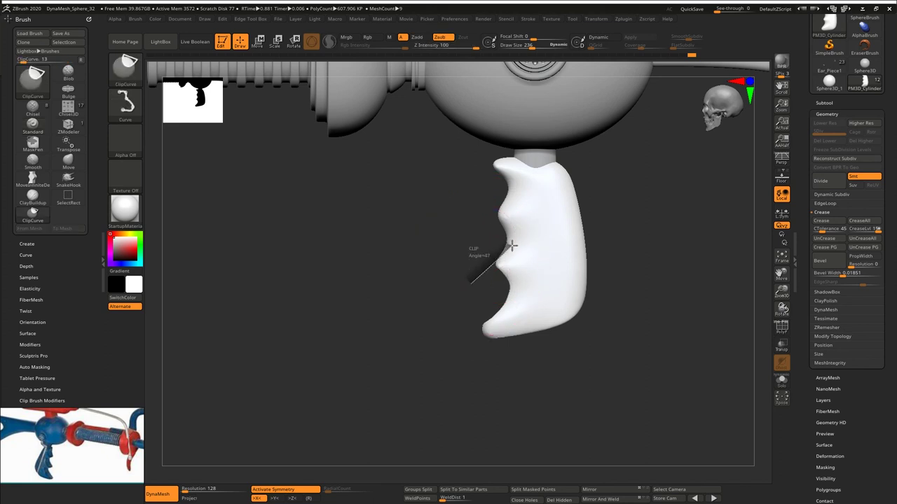
pyautogui.keyDown('ctrl'); pyautogui.keyDown('shift'); pyautogui.moveTo(482, 205); pyautogui.dragTo(481, 206); pyautogui.keyUp('shift'); pyautogui.keyUp('ctrl')
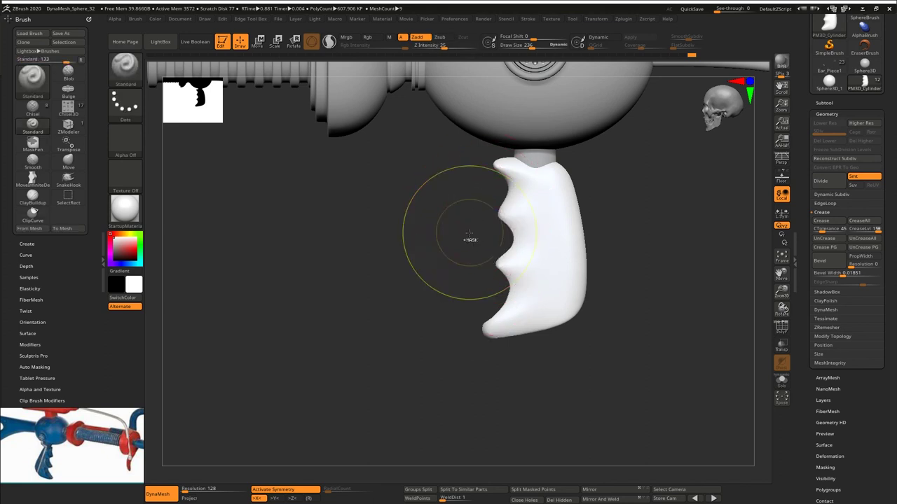
pyautogui.keyDown('ctrl'); pyautogui.keyDown('shift'); pyautogui.moveTo(467, 236); pyautogui.dragTo(501, 210); pyautogui.keyUp('shift'); pyautogui.keyUp('ctrl')
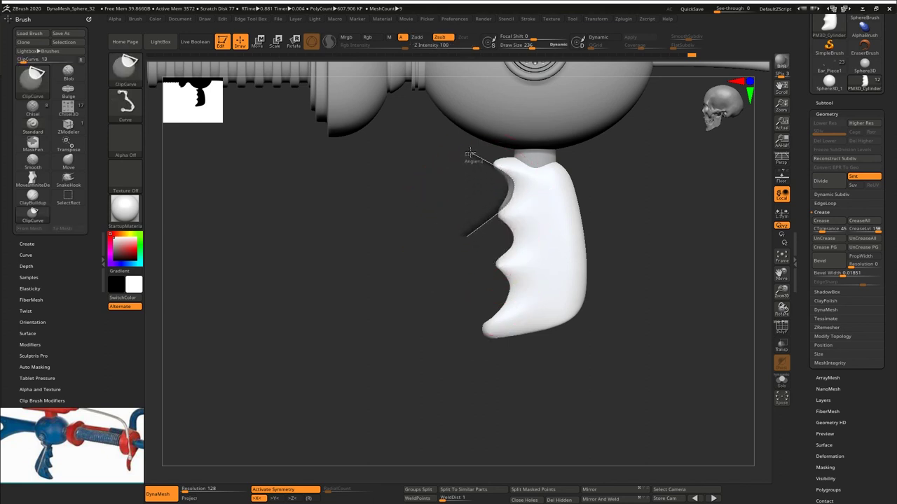
pyautogui.moveTo(470, 152)
pyautogui.keyDown('ctrl'); pyautogui.keyDown('shift'); pyautogui.mouseDown()
pyautogui.moveTo(646, 194)
pyautogui.moveTo(641, 166)
pyautogui.moveTo(642, 177)
pyautogui.mouseUp(); pyautogui.keyUp('shift'); pyautogui.keyUp('ctrl')
# Step: Turn on ghost transparency and trim the grip's sides with ClipCurve from the underside view, tapering it toward the finger grooves
pyautogui.moveTo(555, 190)
pyautogui.mouseDown(button='right')
pyautogui.moveTo(534, 204)
pyautogui.moveTo(542, 168)
pyautogui.moveTo(596, 182)
pyautogui.moveTo(574, 278)
pyautogui.mouseUp(button='right')
pyautogui.click(782, 346)
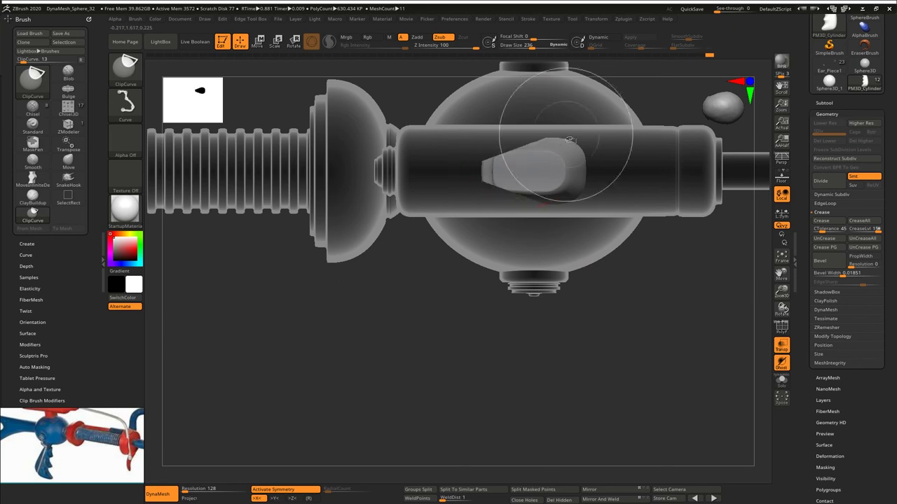
pyautogui.moveTo(570, 140)
pyautogui.mouseDown(button='right')
pyautogui.moveTo(537, 105)
pyautogui.moveTo(536, 157)
pyautogui.mouseUp(button='right')
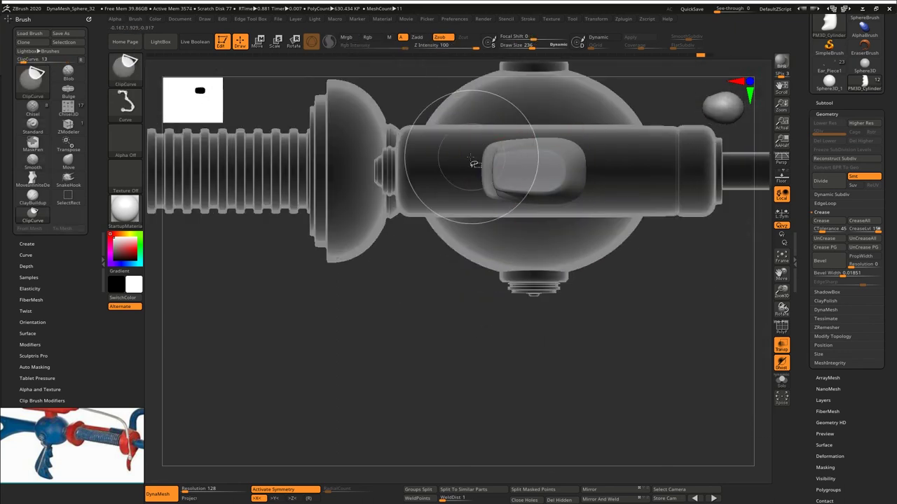
pyautogui.keyDown('ctrl'); pyautogui.keyDown('shift'); pyautogui.moveTo(573, 139); pyautogui.dragTo(574, 139); pyautogui.keyUp('shift'); pyautogui.keyUp('ctrl')
pyautogui.moveTo(571, 133); pyautogui.dragTo(540, 66, button='right')
# Step: Re-DynaMesh the clipped grip and soften its edges with the Polish By Features deformation
pyautogui.moveTo(387, 277)
pyautogui.mouseDown(button='right')
pyautogui.moveTo(410, 257)
pyautogui.moveTo(467, 260)
pyautogui.moveTo(393, 276)
pyautogui.mouseUp(button='right')
pyautogui.moveTo(393, 276); pyautogui.dragTo(428, 266)
pyautogui.keyDown('alt'); pyautogui.moveTo(608, 205); pyautogui.dragTo(621, 251); pyautogui.keyUp('alt')
pyautogui.moveTo(806, 257); pyautogui.dragTo(802, 195)
pyautogui.click(846, 330)
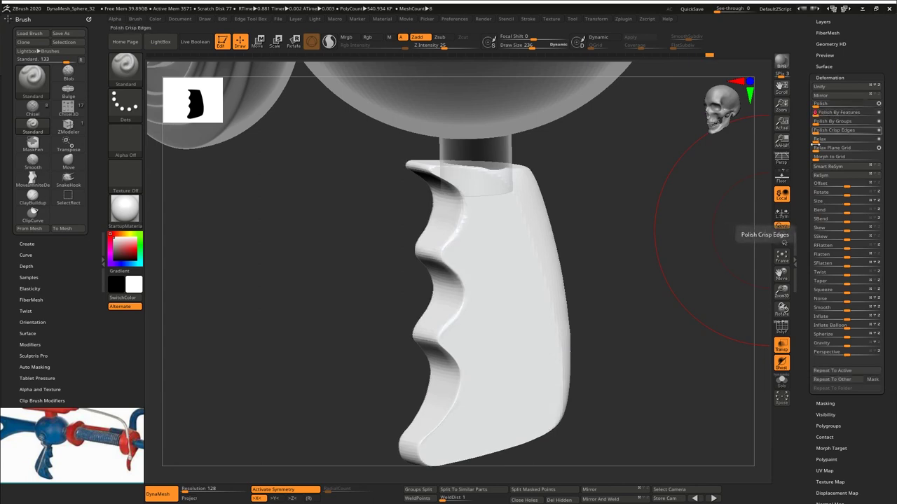
pyautogui.moveTo(639, 261); pyautogui.dragTo(726, 164)
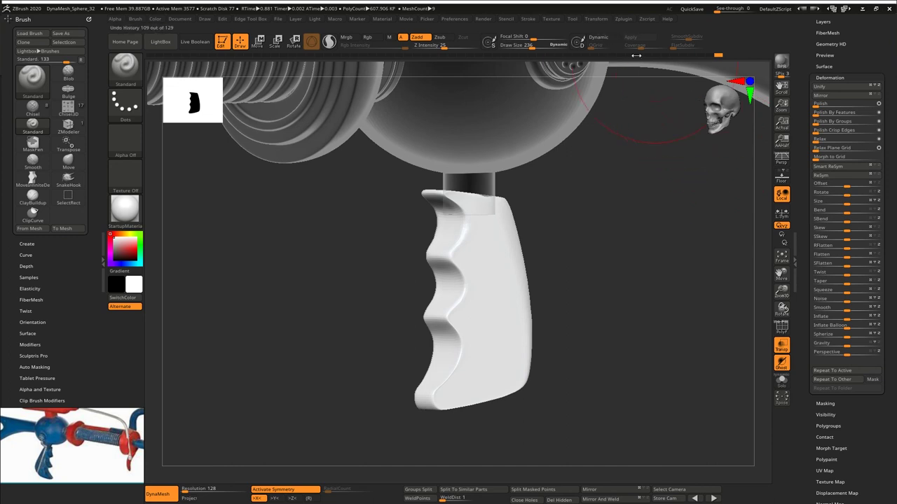
pyautogui.moveTo(805, 105); pyautogui.dragTo(805, 101)
pyautogui.keyDown('ctrl'); pyautogui.moveTo(690, 200); pyautogui.dragTo(764, 227); pyautogui.keyUp('ctrl')
pyautogui.moveTo(722, 241)
pyautogui.mouseDown()
pyautogui.moveTo(637, 301)
pyautogui.moveTo(720, 257)
pyautogui.mouseUp()
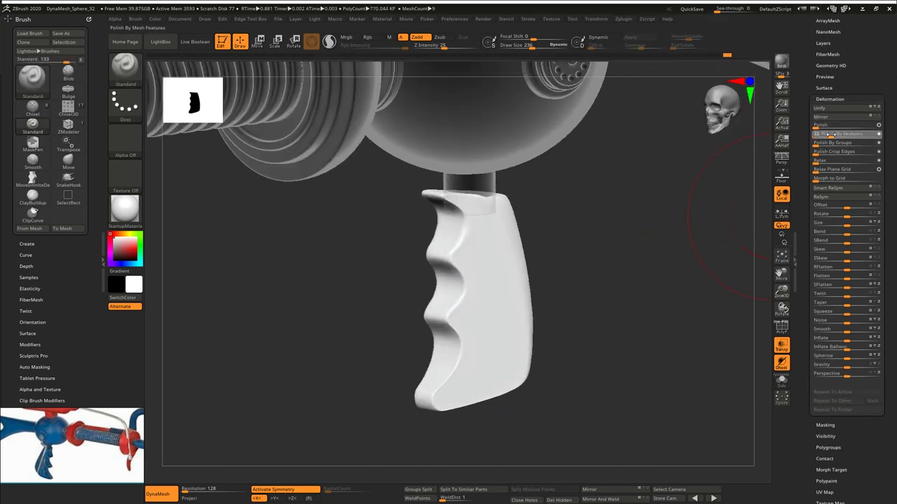
pyautogui.moveTo(831, 134); pyautogui.dragTo(832, 134)
# Step: Smooth the grip's lower back corner with the Smooth brush
pyautogui.moveTo(666, 242)
pyautogui.mouseDown()
pyautogui.moveTo(625, 244)
pyautogui.moveTo(699, 242)
pyautogui.moveTo(652, 248)
pyautogui.mouseUp()
pyautogui.moveTo(601, 349); pyautogui.dragTo(576, 346)
pyautogui.keyDown('shift'); pyautogui.moveTo(540, 315); pyautogui.dragTo(530, 376); pyautogui.keyUp('shift')
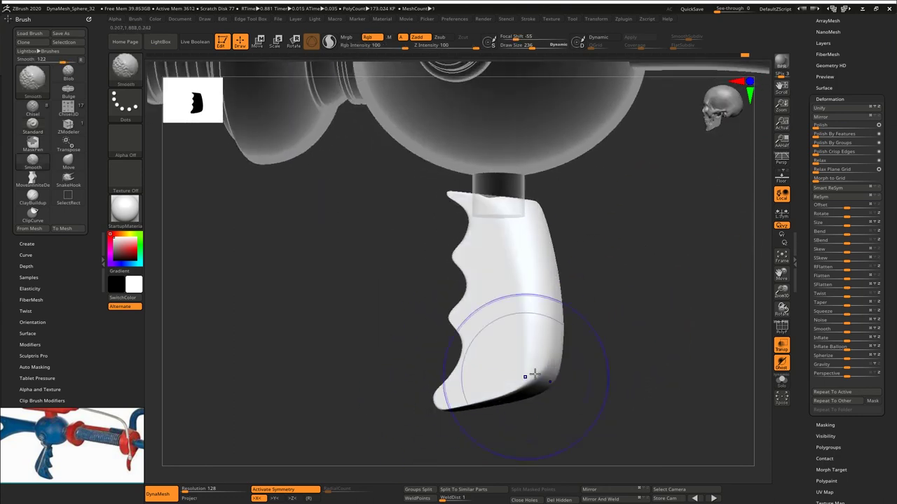
# Step: Turn off the transparent display and examine the grip with the whole blaster from the front and side
pyautogui.moveTo(616, 343)
pyautogui.mouseDown()
pyautogui.moveTo(590, 330)
pyautogui.moveTo(626, 315)
pyautogui.moveTo(620, 284)
pyautogui.moveTo(647, 295)
pyautogui.mouseUp()
pyautogui.click(781, 345)
pyautogui.moveTo(590, 308); pyautogui.dragTo(624, 321)
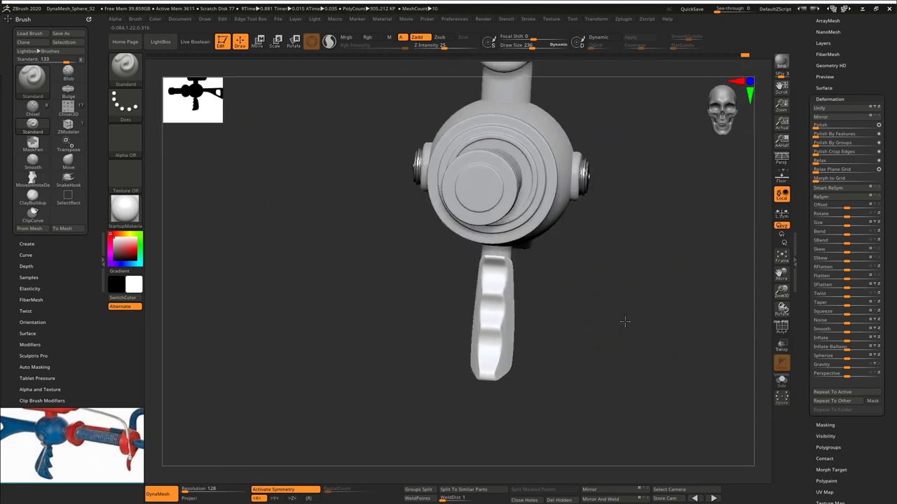
pyautogui.moveTo(642, 270); pyautogui.dragTo(630, 176)
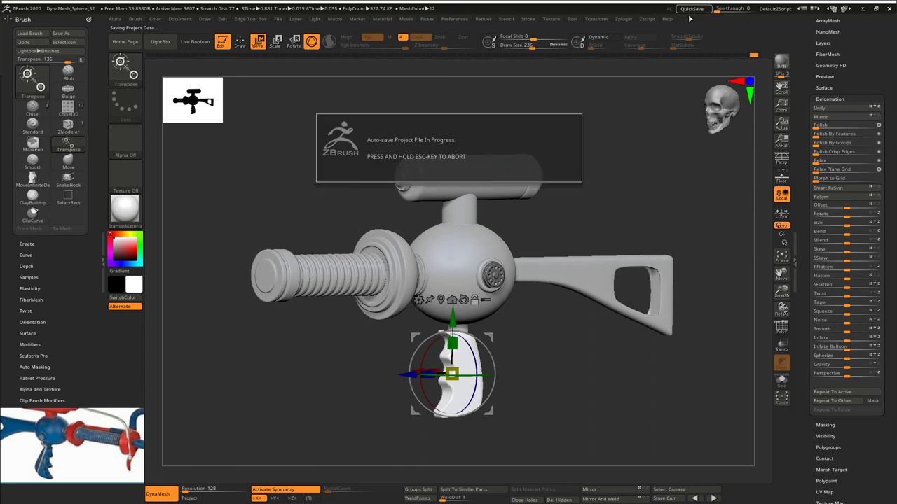